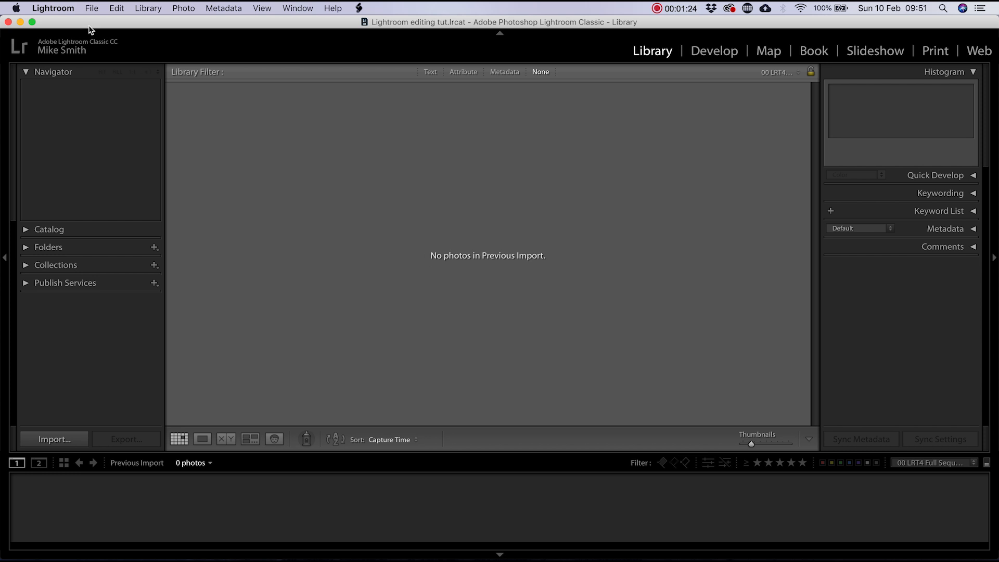
Step: Start importing photos into the catalog by opening the import window
{"action": "left_click", "coordinate": [91, 8]}
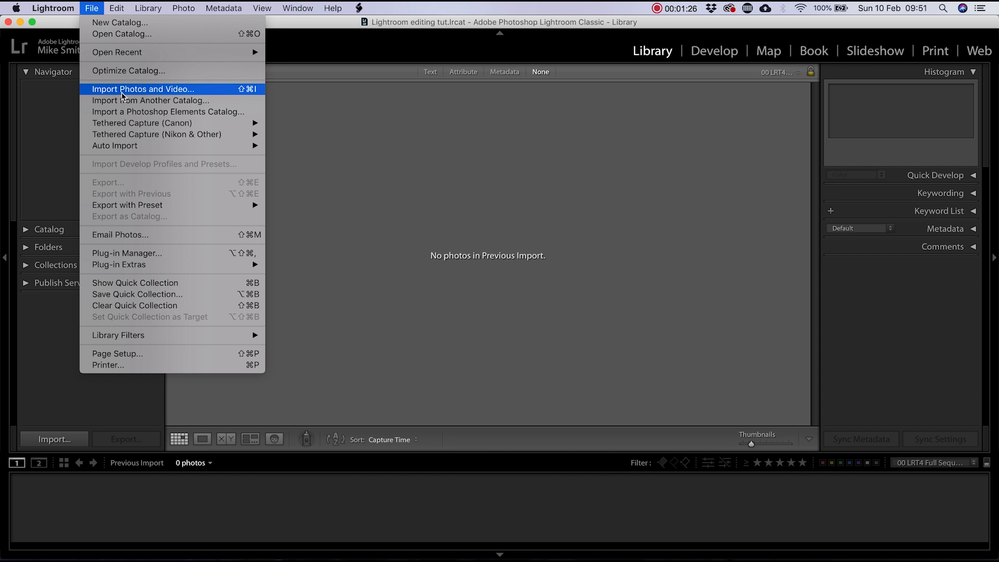
{"action": "left_click", "coordinate": [306, 134]}
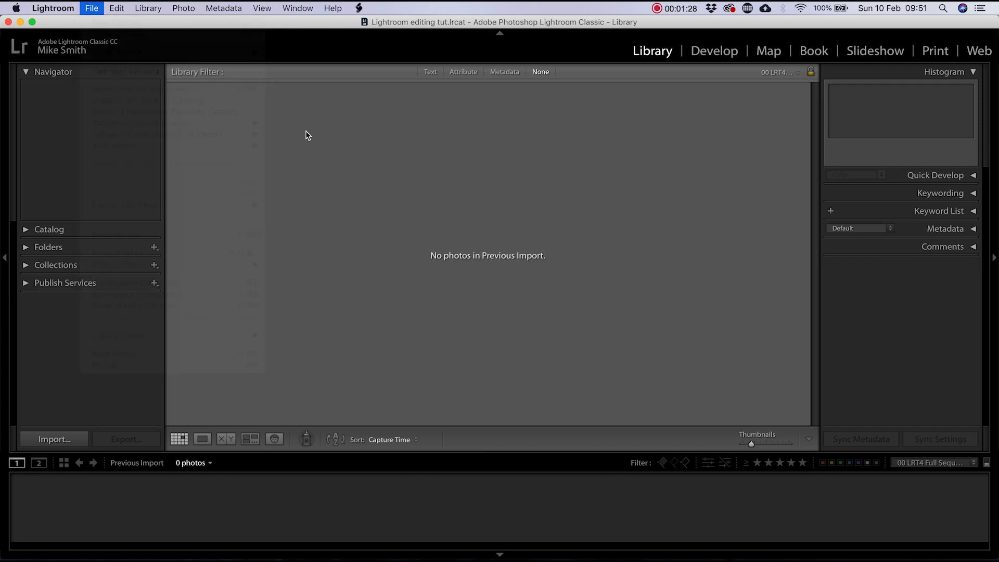
{"action": "left_click", "coordinate": [52, 439]}
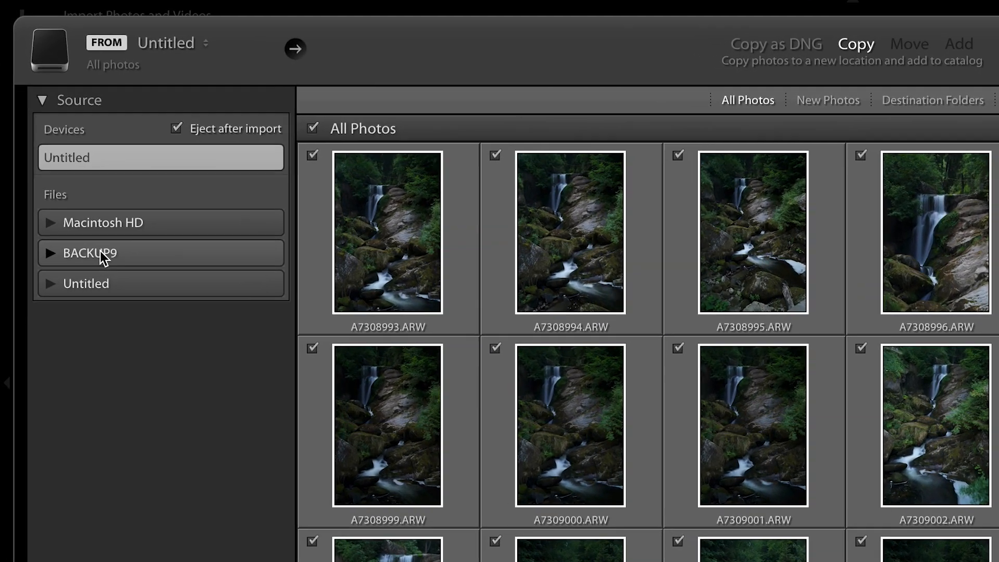
{"action": "left_click", "coordinate": [102, 254]}
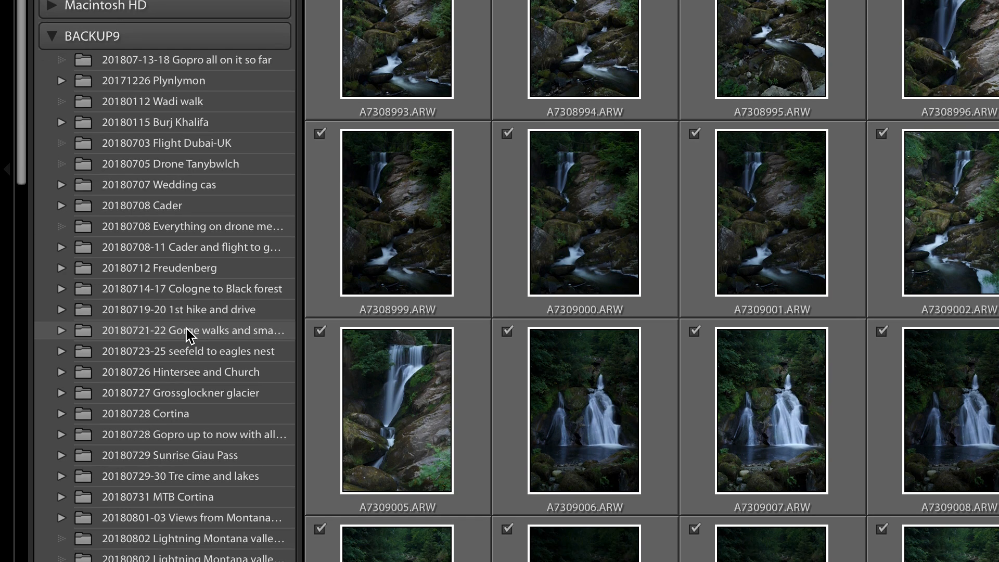
{"action": "left_click", "coordinate": [188, 335]}
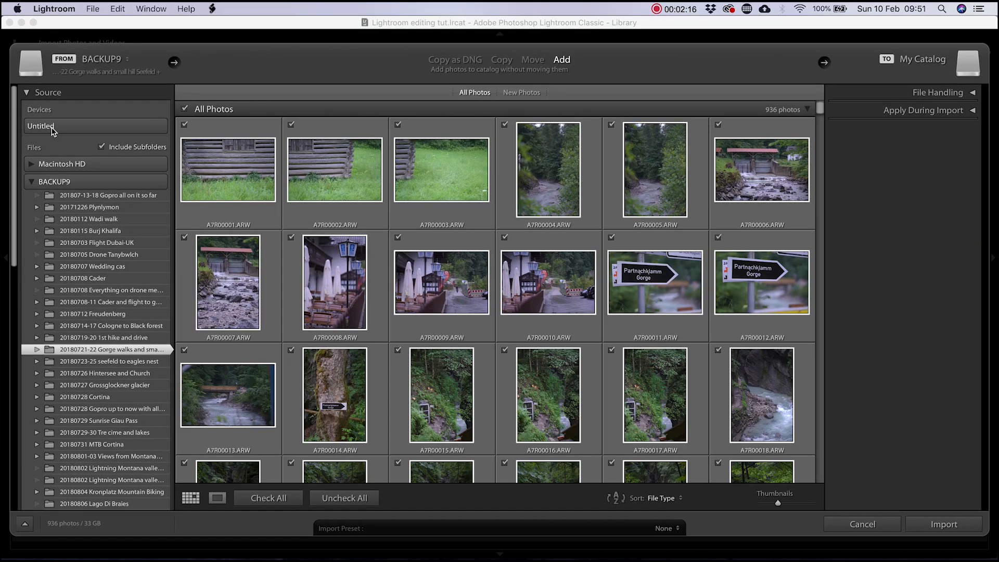
{"action": "left_click", "coordinate": [52, 130]}
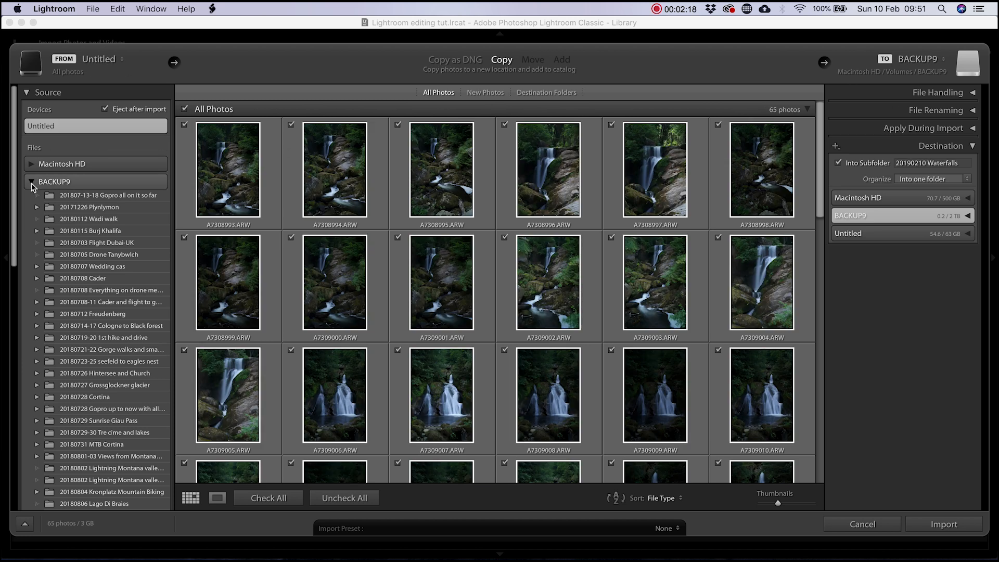
{"action": "left_click", "coordinate": [32, 183]}
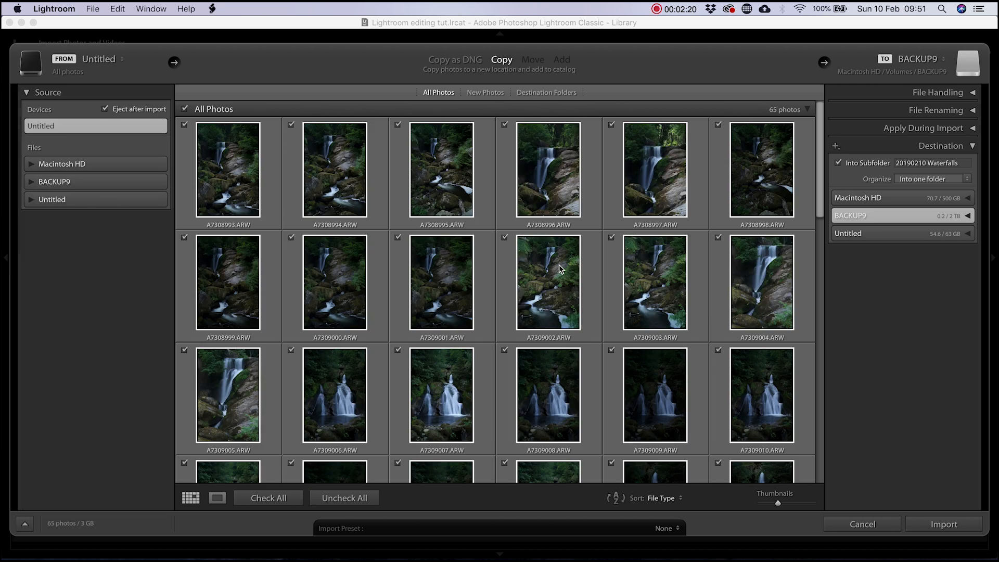
Step: Uncheck all photos for import and check them all again
{"action": "left_click", "coordinate": [239, 177]}
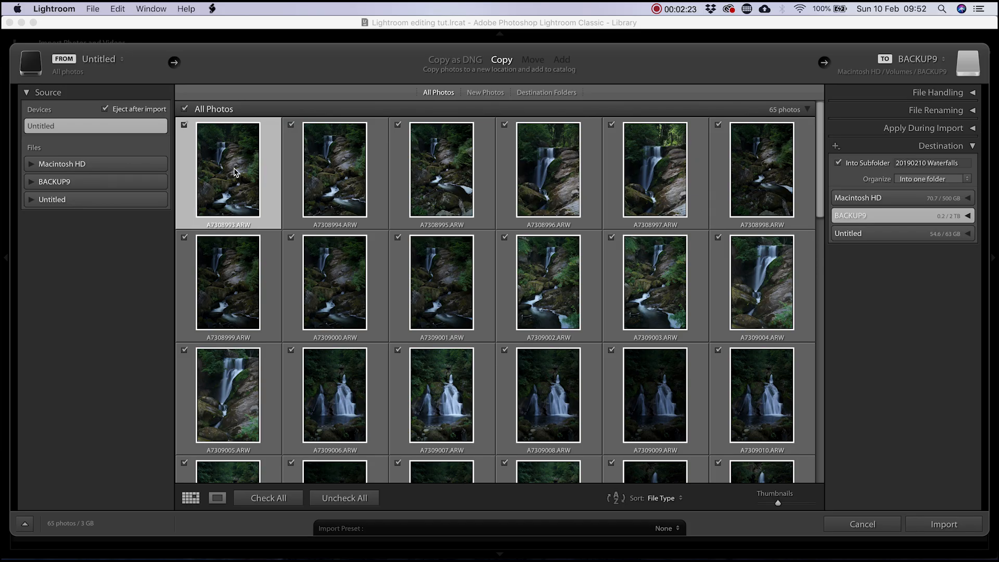
{"action": "left_click", "coordinate": [354, 496]}
{"action": "left_click", "coordinate": [277, 498]}
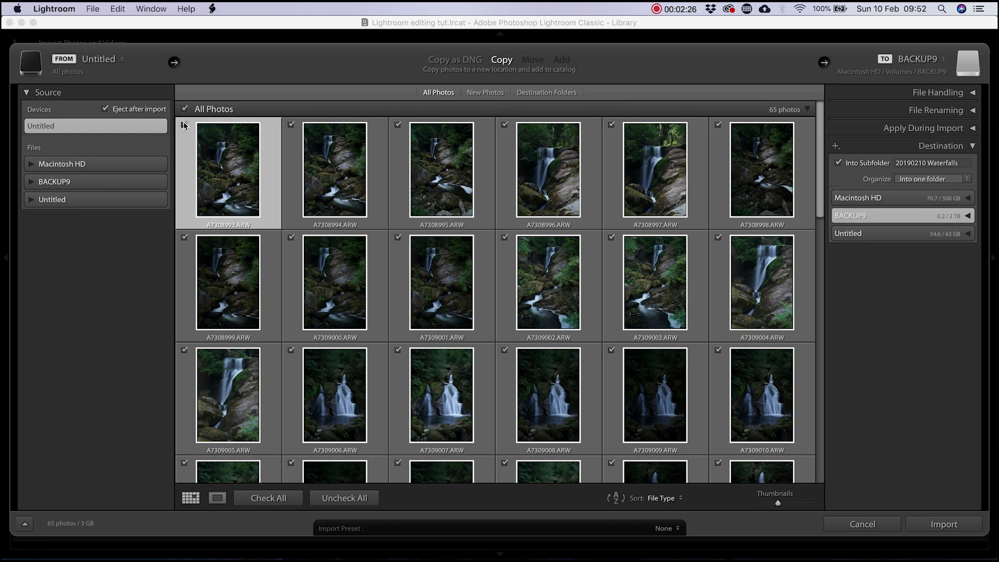
Step: Check only photos A7308993.ARW to A7309004.ARW for import, and restore the check marks on all photos
{"action": "left_click", "coordinate": [222, 167]}
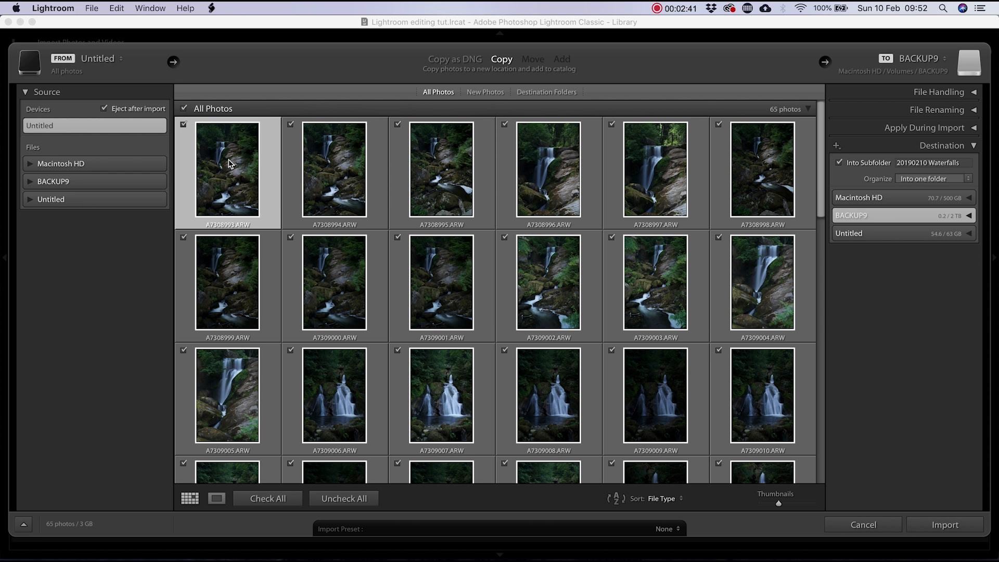
{"action": "left_click", "coordinate": [756, 298], "text": "shift"}
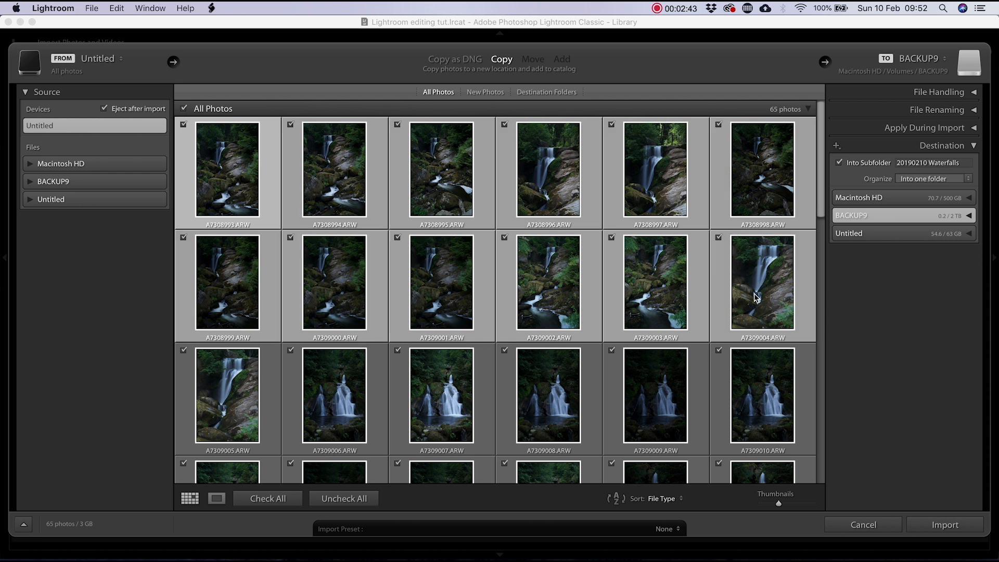
{"action": "left_click", "coordinate": [341, 498]}
{"action": "left_click", "coordinate": [183, 238]}
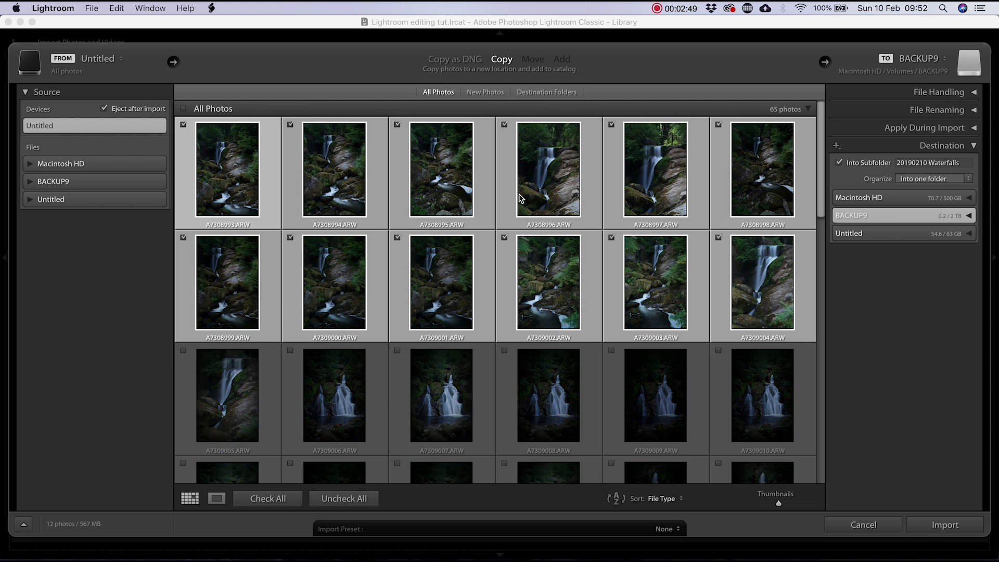
{"action": "left_click", "coordinate": [268, 498]}
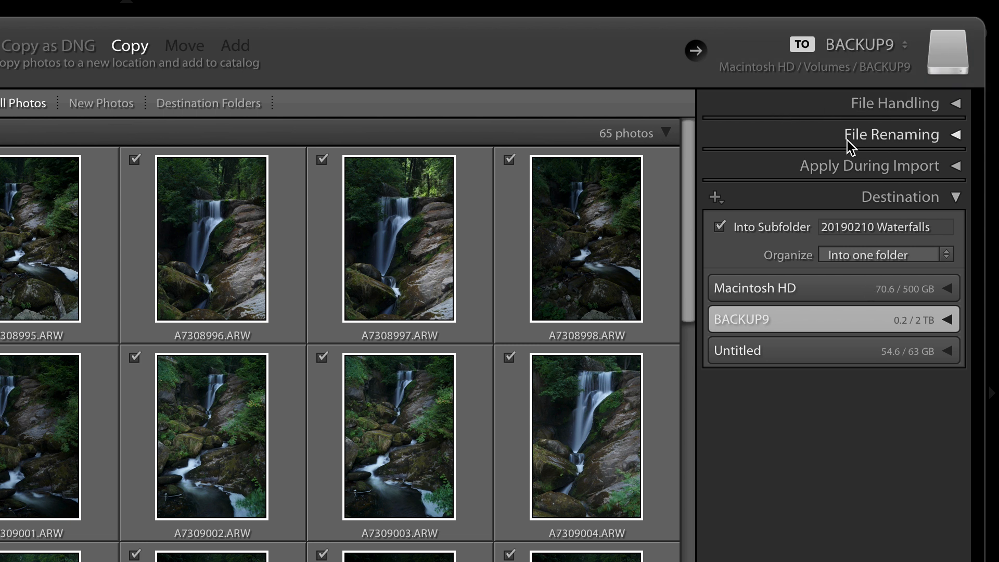
Step: Review the develop settings, metadata and keyword options that can be applied during import
{"action": "left_click", "coordinate": [911, 175]}
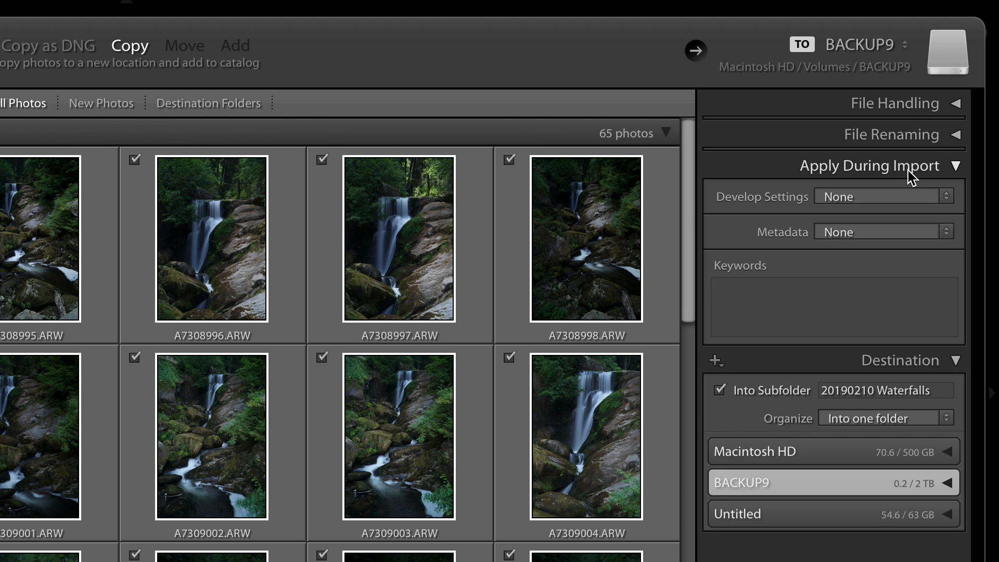
{"action": "left_click", "coordinate": [911, 176]}
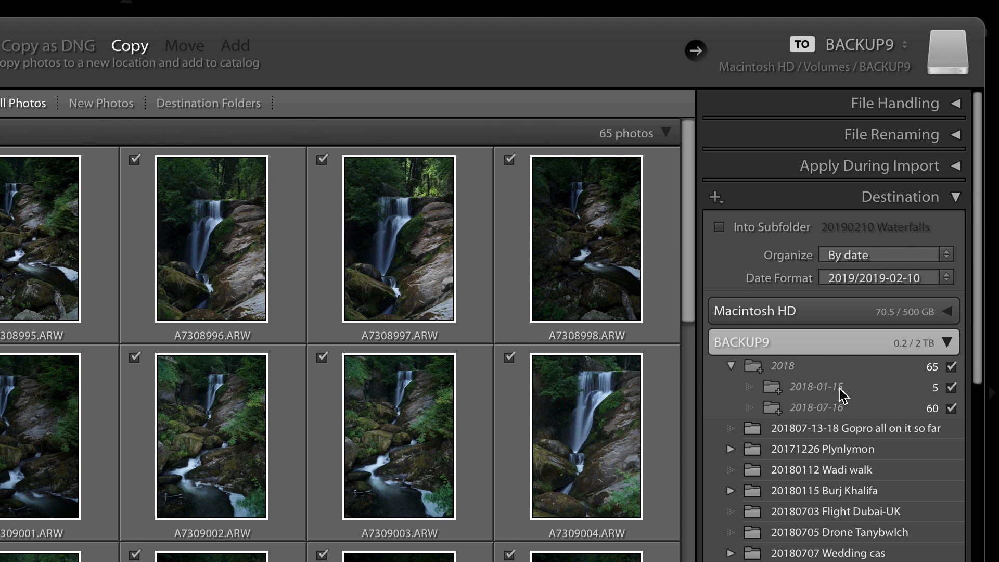
Step: Organize the import into one folder, placed in the subfolder 20190210 Waterfalls on the BACKUP9 drive
{"action": "left_click", "coordinate": [852, 250]}
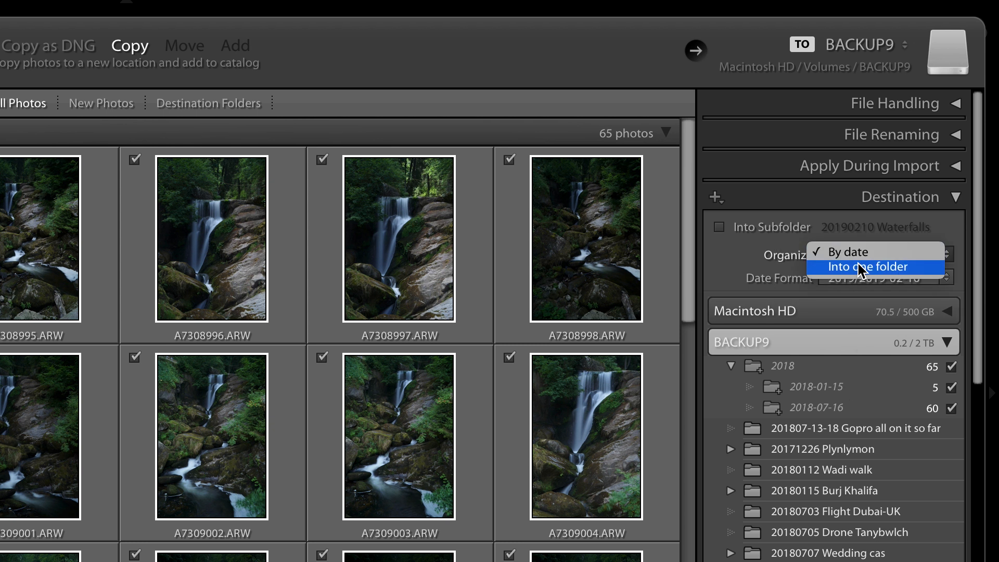
{"action": "left_click", "coordinate": [861, 266]}
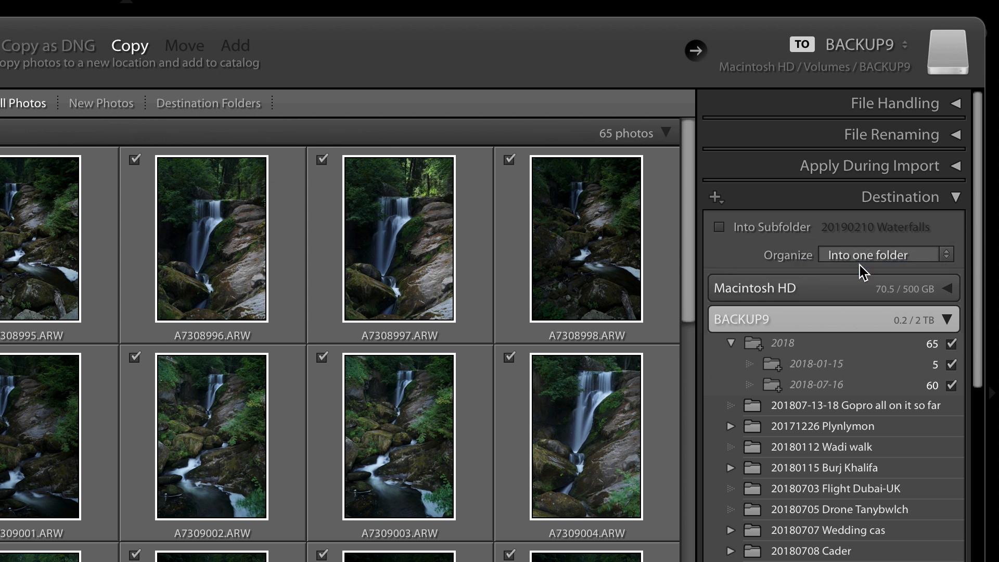
{"action": "left_click", "coordinate": [719, 227]}
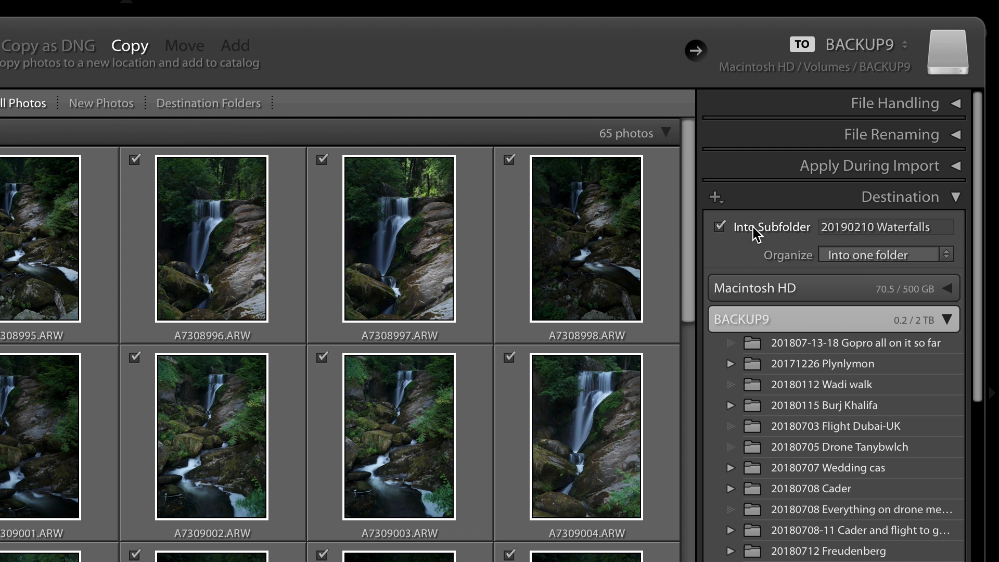
{"action": "left_click", "coordinate": [870, 231]}
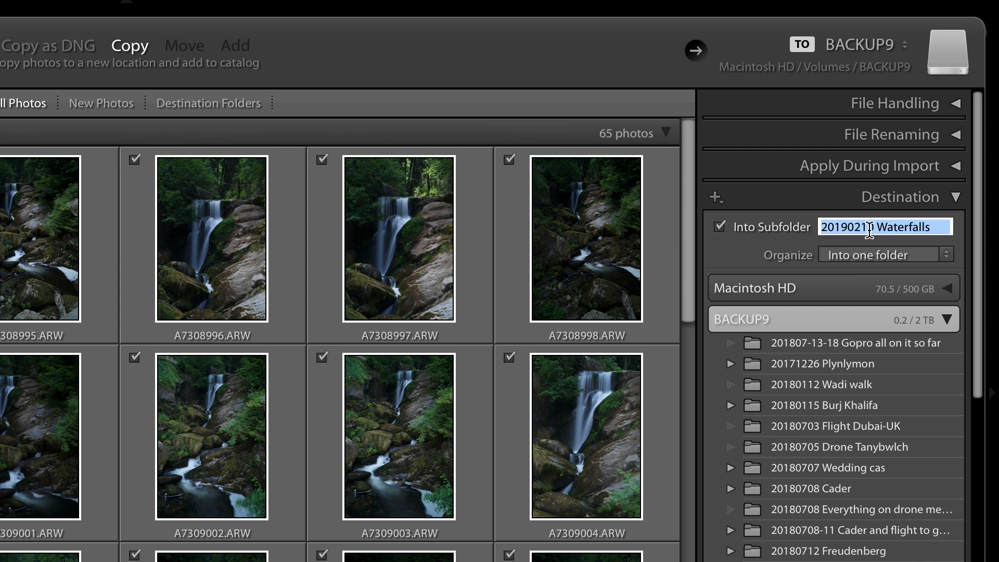
{"action": "left_click", "coordinate": [869, 230]}
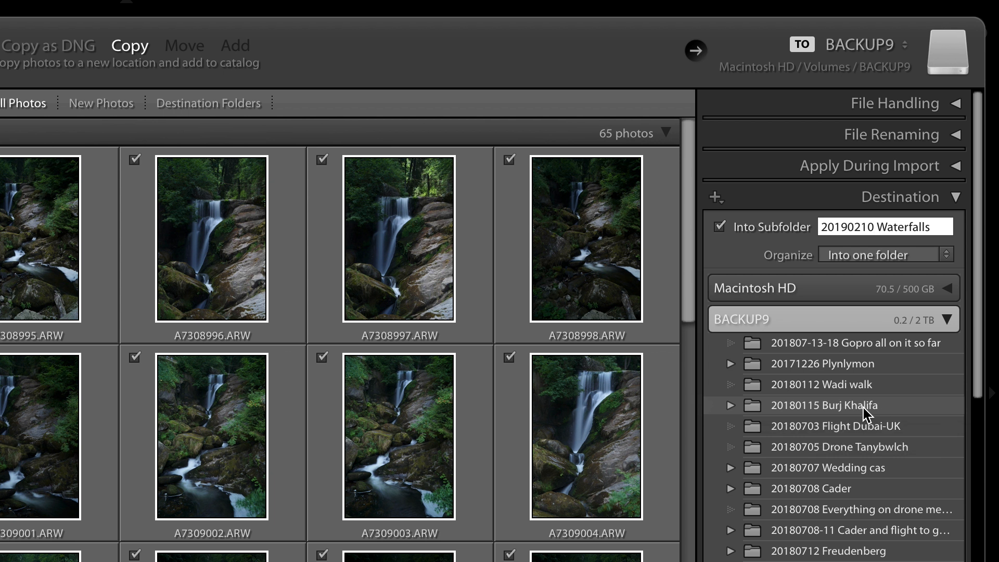
{"action": "left_click", "coordinate": [742, 320]}
{"action": "left_click", "coordinate": [779, 320]}
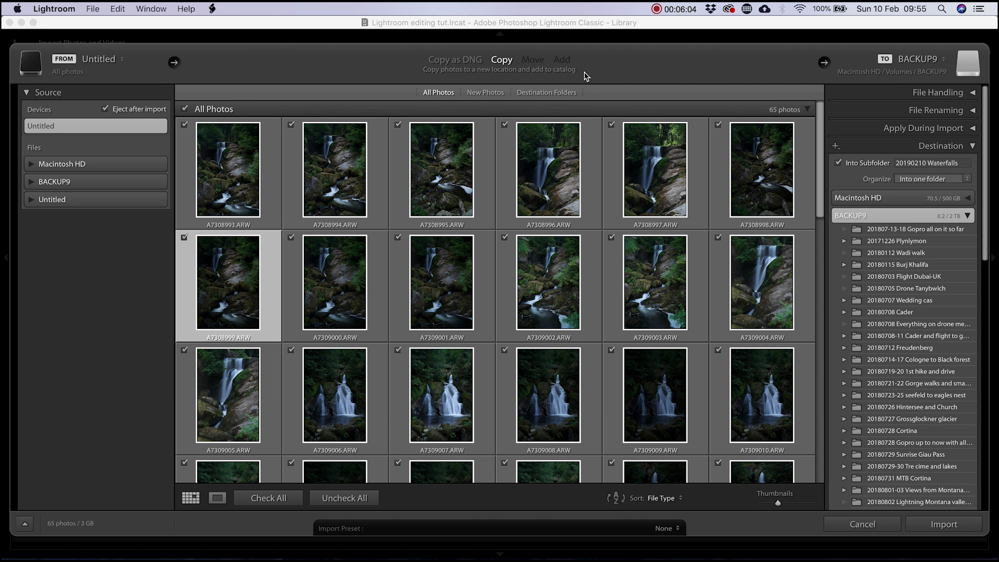
Step: Preview the 20180115 Burj Khalifa folder on BACKUP9 as import source and switch back to the Untitled device
{"action": "left_click", "coordinate": [104, 181]}
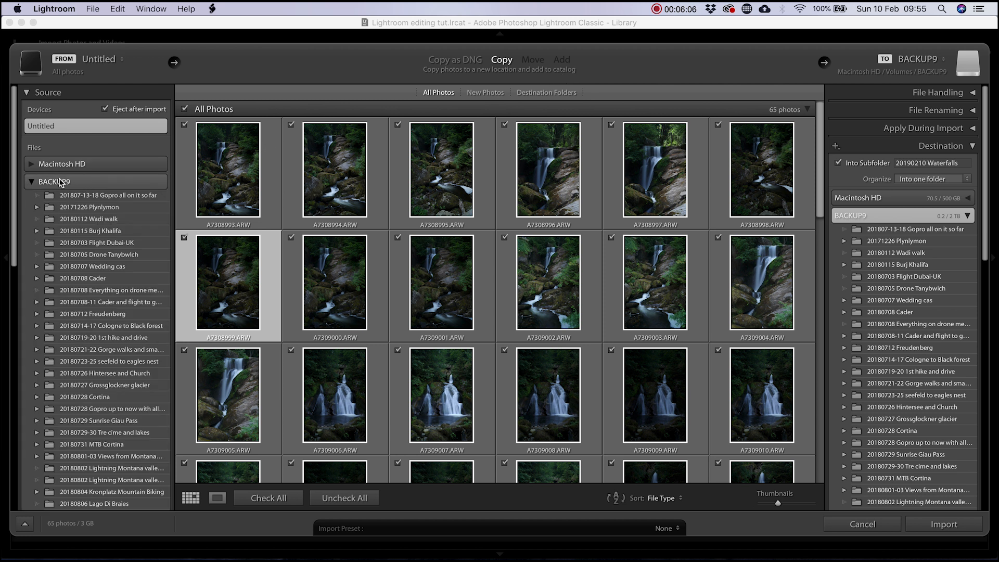
{"action": "left_click", "coordinate": [83, 232]}
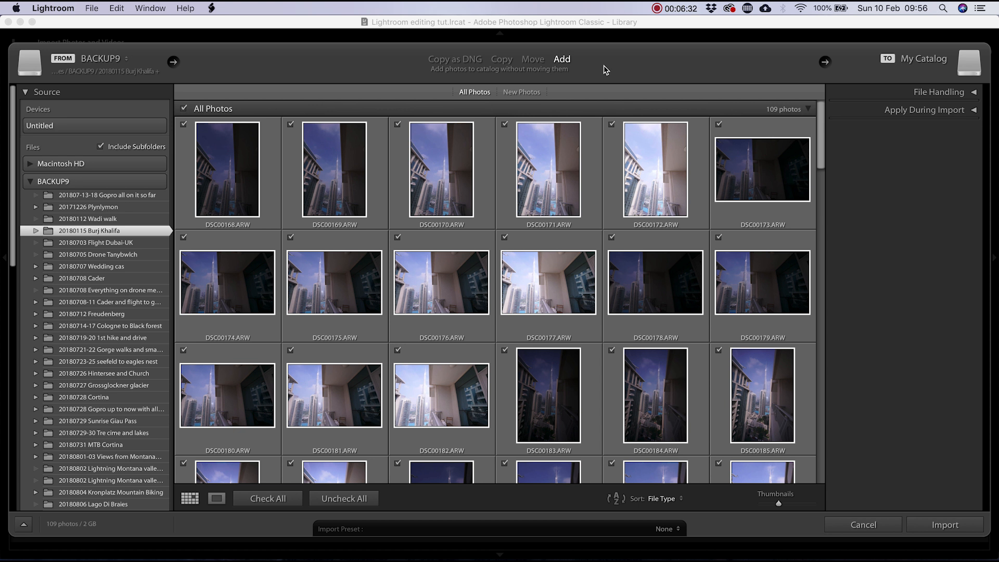
{"action": "left_click", "coordinate": [72, 128]}
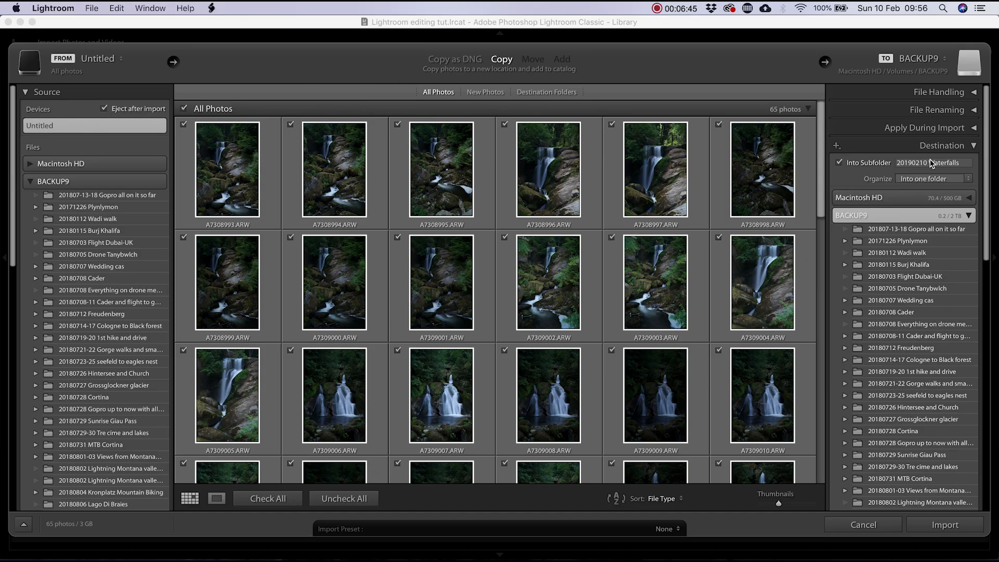
Step: Import all checked photos from the Untitled device as copies onto BACKUP9
{"action": "left_click", "coordinate": [927, 526]}
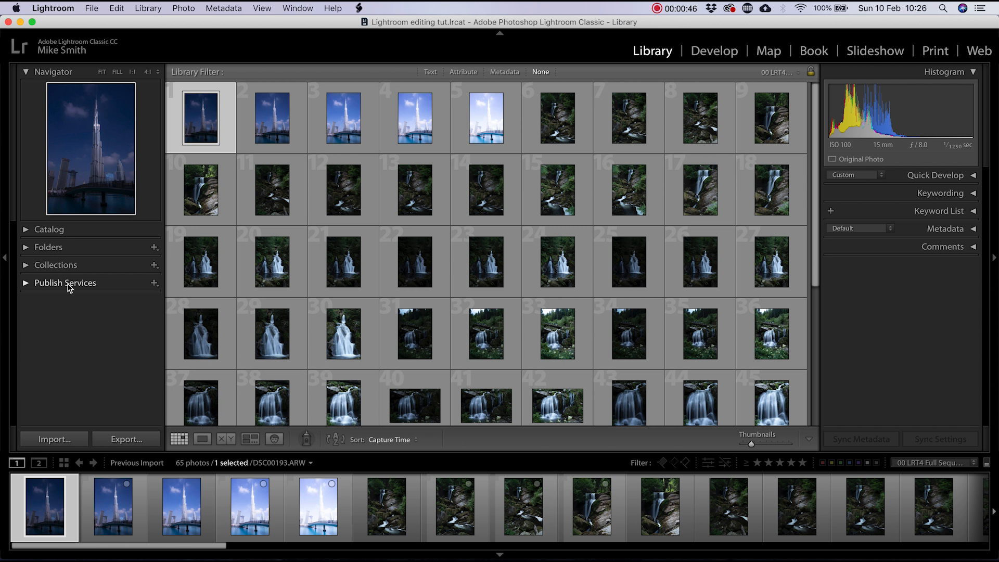
Step: Look through the available publish services and the catalog's folders
{"action": "left_click", "coordinate": [28, 288]}
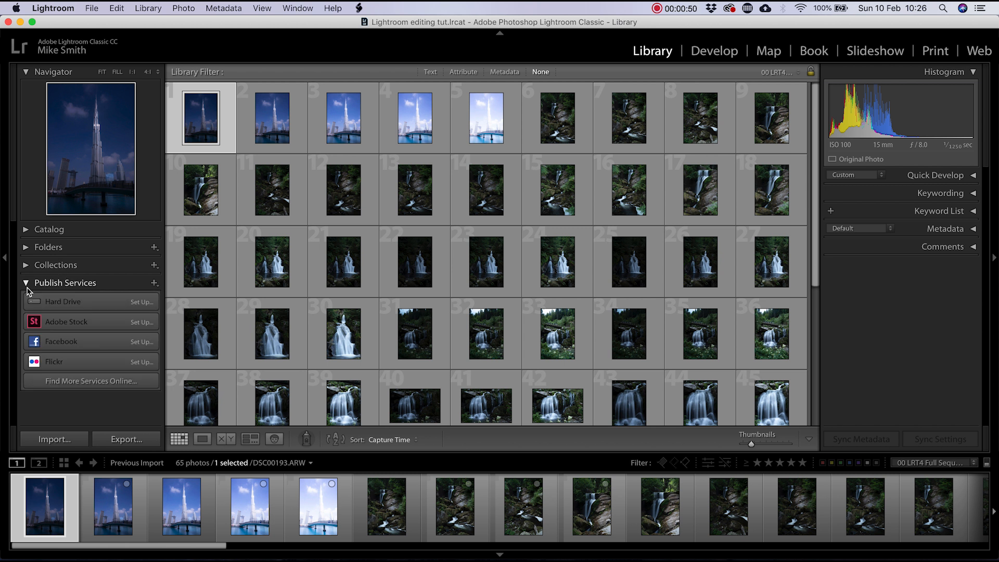
{"action": "left_click", "coordinate": [26, 283]}
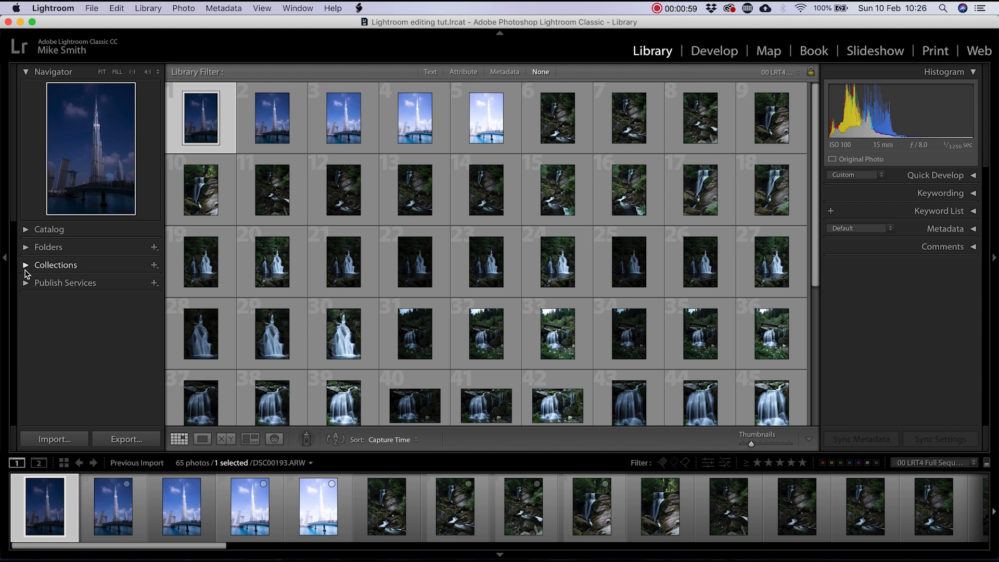
{"action": "left_click", "coordinate": [26, 249]}
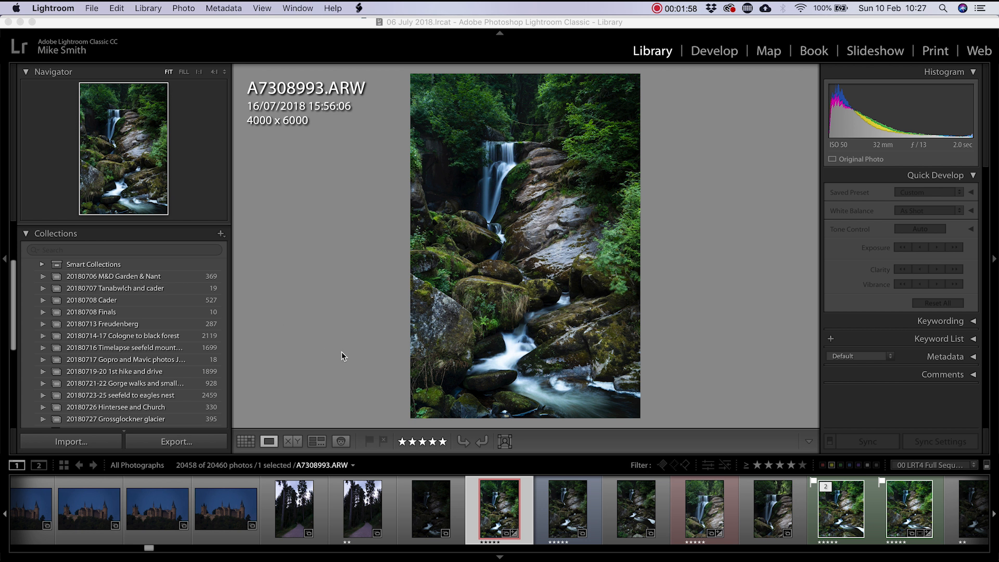
Step: Create a collection named 20190210 Waterfalls Germany from the seven consecutive filmstrip photos starting with A7308993.ARW
{"action": "left_click", "coordinate": [500, 511]}
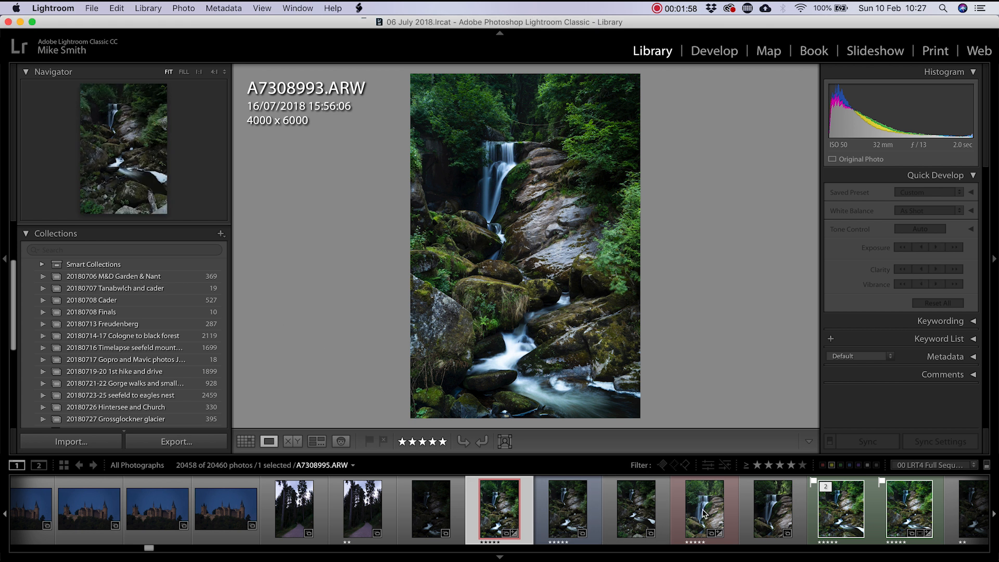
{"action": "left_click", "coordinate": [902, 519], "text": "shift"}
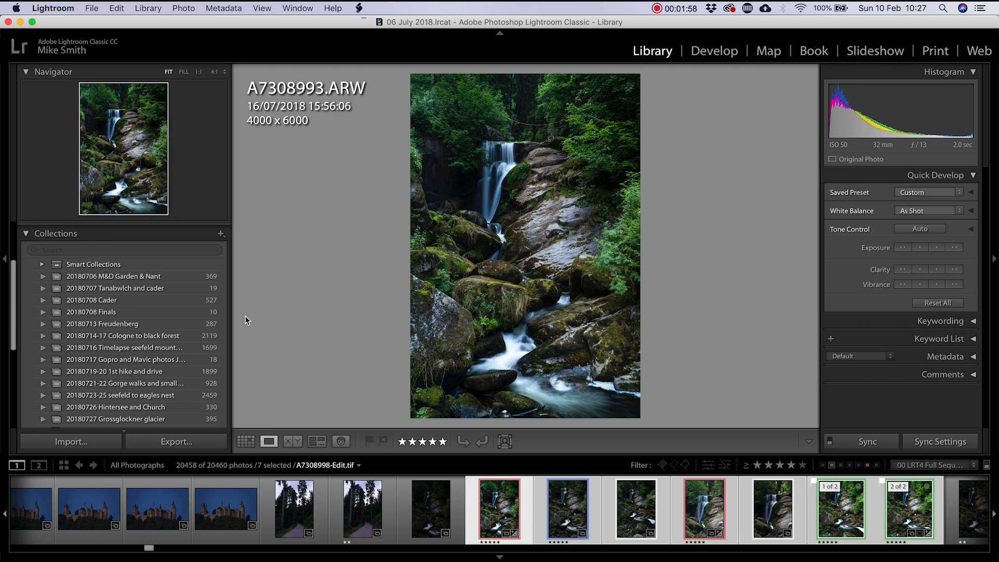
{"action": "left_click", "coordinate": [221, 235]}
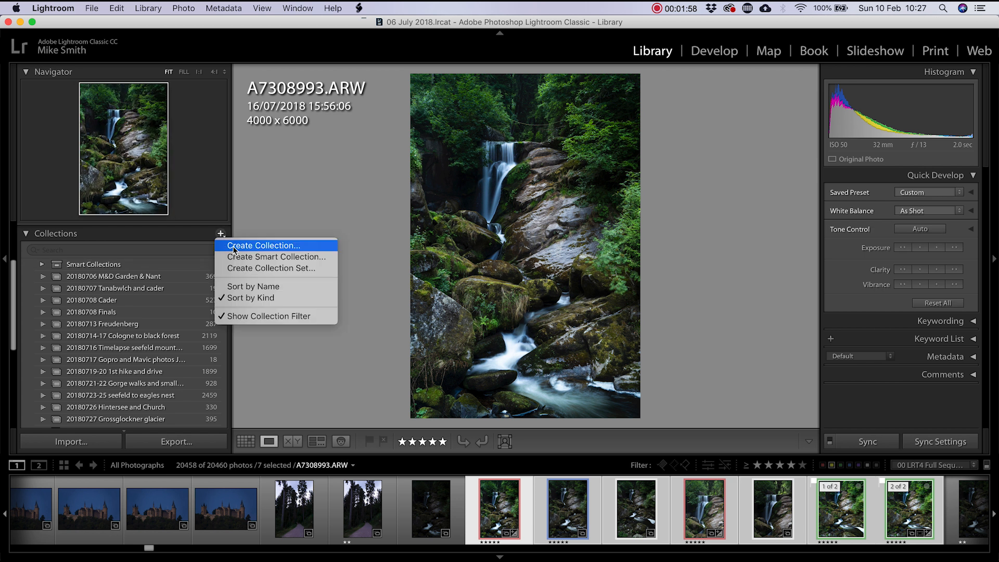
{"action": "left_click", "coordinate": [237, 246]}
{"action": "type", "text": "20190210 W"}
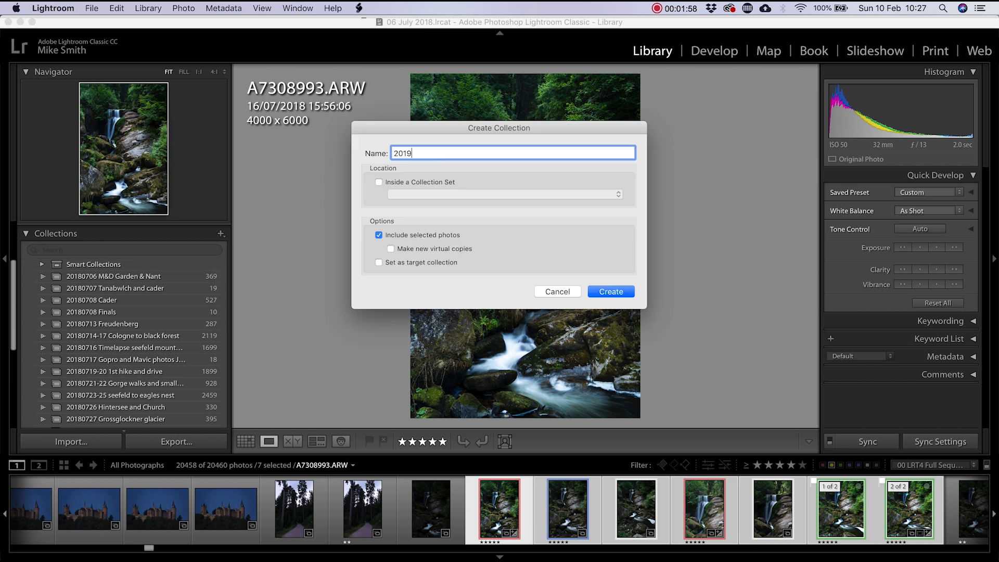
{"action": "type", "text": "aterfalls Germany"}
{"action": "left_click", "coordinate": [610, 292]}
{"action": "scroll", "coordinate": [174, 366], "scroll_direction": "down", "scroll_amount": 2}
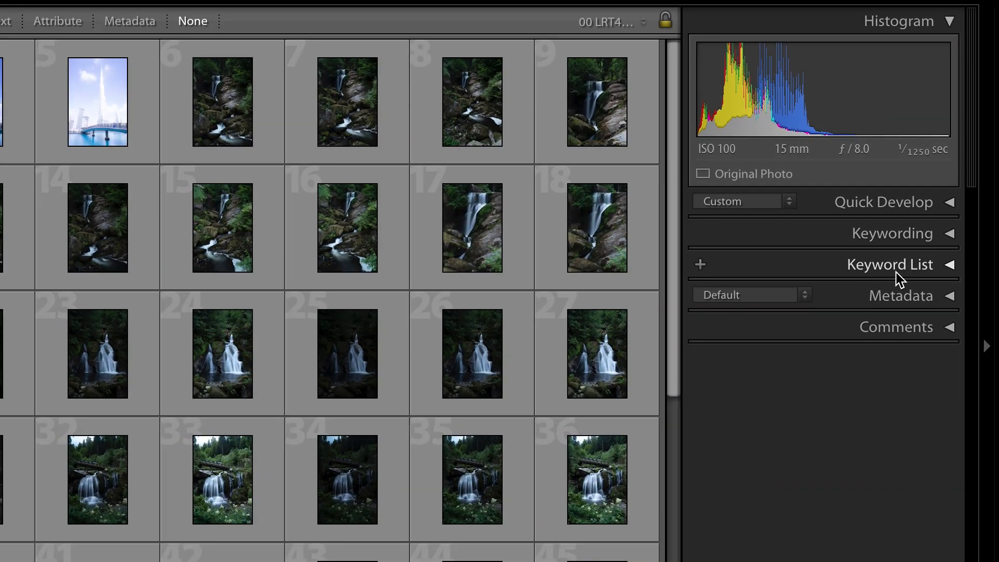
Step: Examine the metadata of the first photo, including its capture date, dimensions, exposure, camera and lens
{"action": "left_click", "coordinate": [917, 296]}
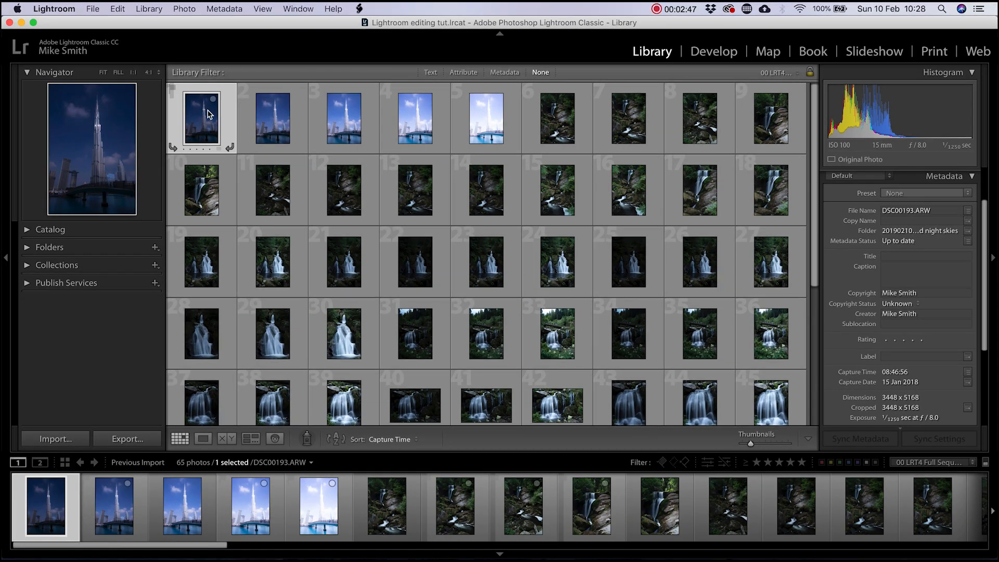
{"action": "scroll", "coordinate": [940, 336], "scroll_direction": "down", "scroll_amount": 2}
{"action": "scroll", "coordinate": [939, 337], "scroll_direction": "down", "scroll_amount": 4}
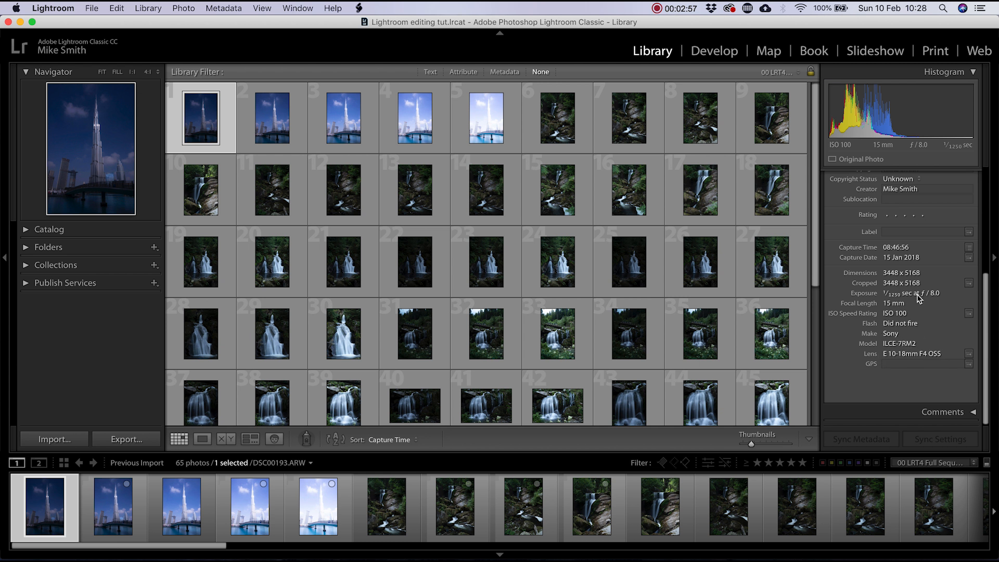
Step: Collapse the photo's metadata and look through the source options available for the filmstrip, keeping Previous Import
{"action": "left_click", "coordinate": [954, 195]}
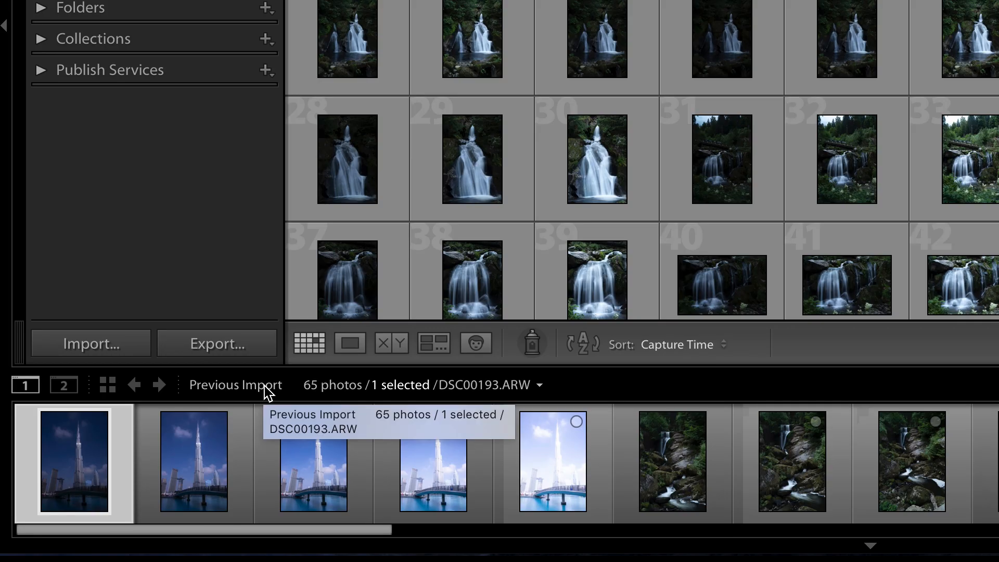
{"action": "left_click", "coordinate": [235, 393]}
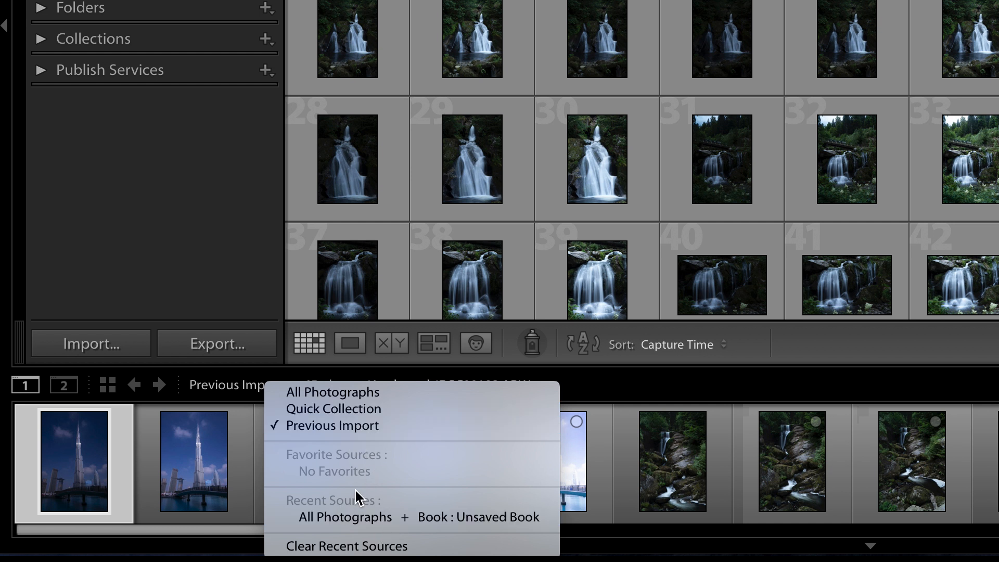
{"action": "left_click", "coordinate": [239, 383]}
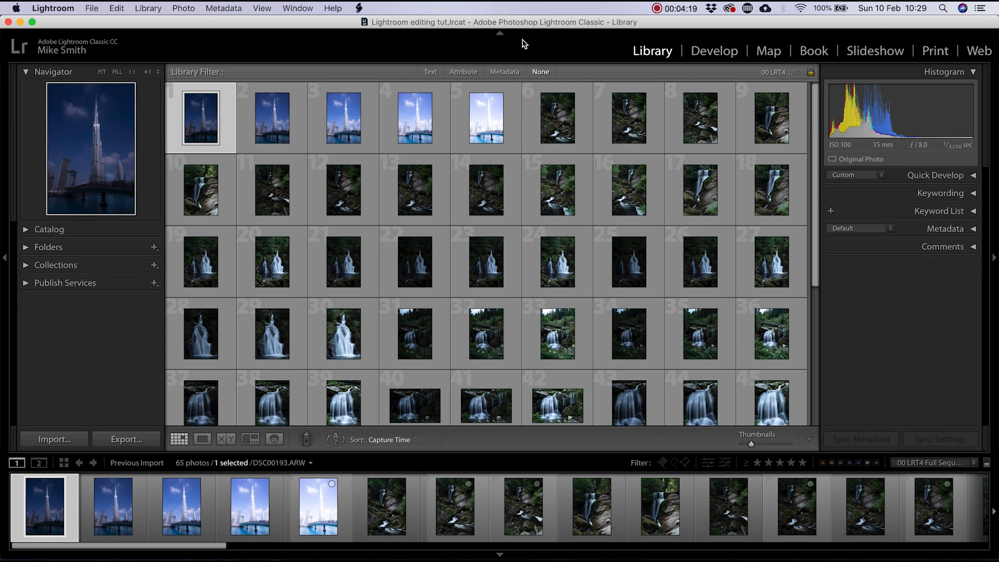
Step: Open the first photo, DSC00193.ARW, in Loupe view and hide the filmstrip and both side panels
{"action": "double_click", "coordinate": [204, 126]}
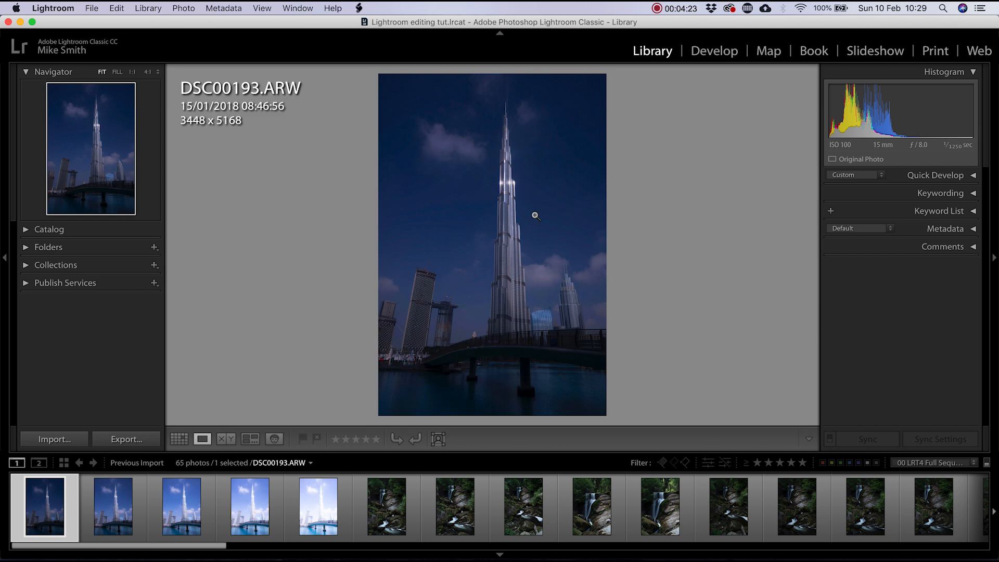
{"action": "left_click", "coordinate": [499, 556]}
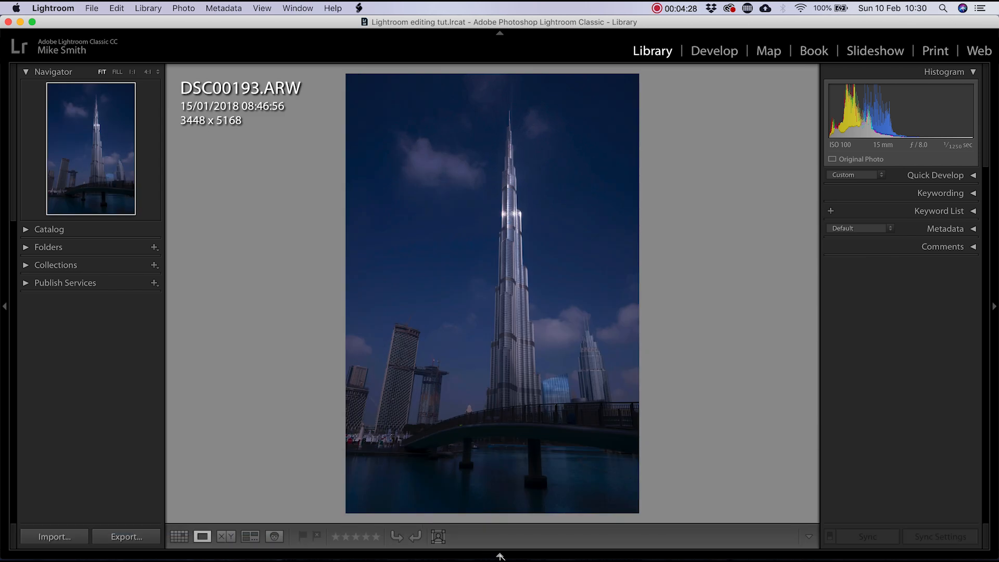
{"action": "left_click", "coordinate": [6, 310]}
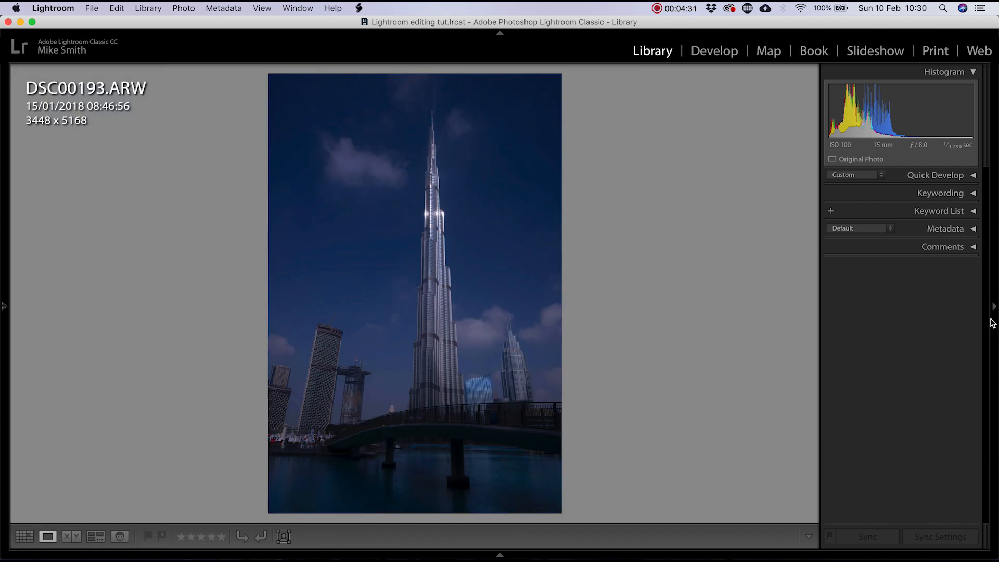
{"action": "left_click", "coordinate": [995, 309]}
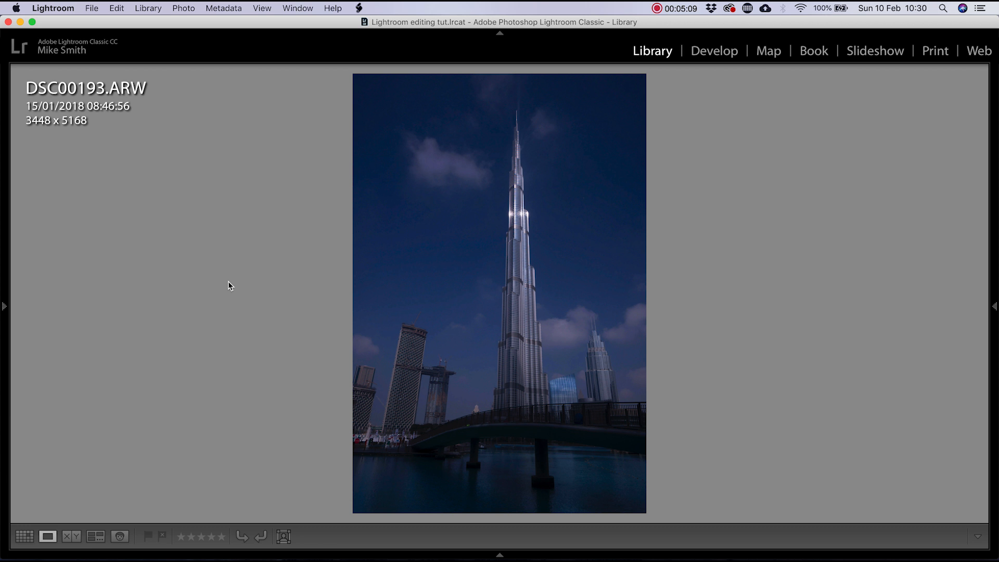
Step: Bring both side panels and the filmstrip back into the workspace
{"action": "mouse_move", "coordinate": [7, 309]}
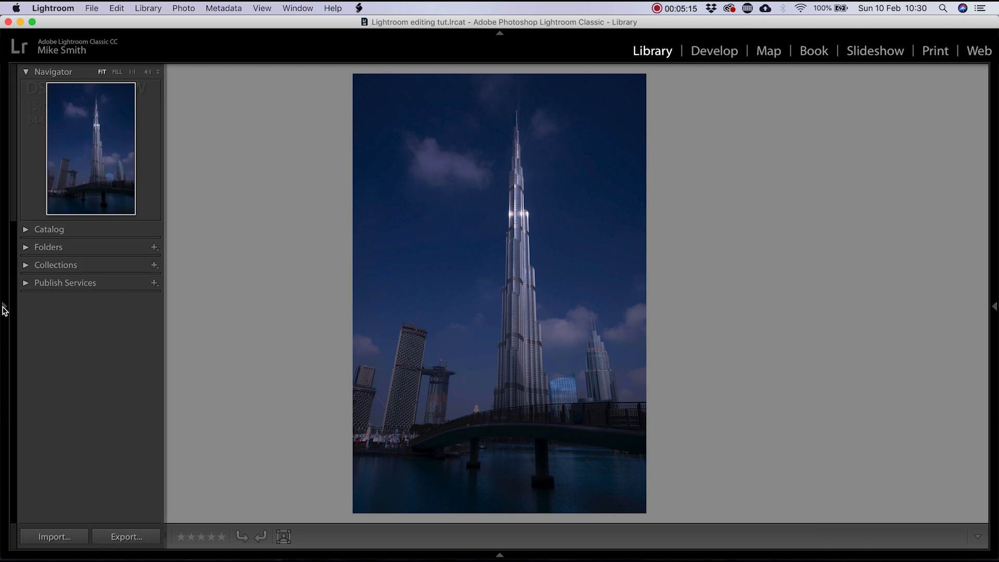
{"action": "left_click", "coordinate": [4, 311]}
{"action": "left_click", "coordinate": [500, 555]}
{"action": "left_click", "coordinate": [994, 260]}
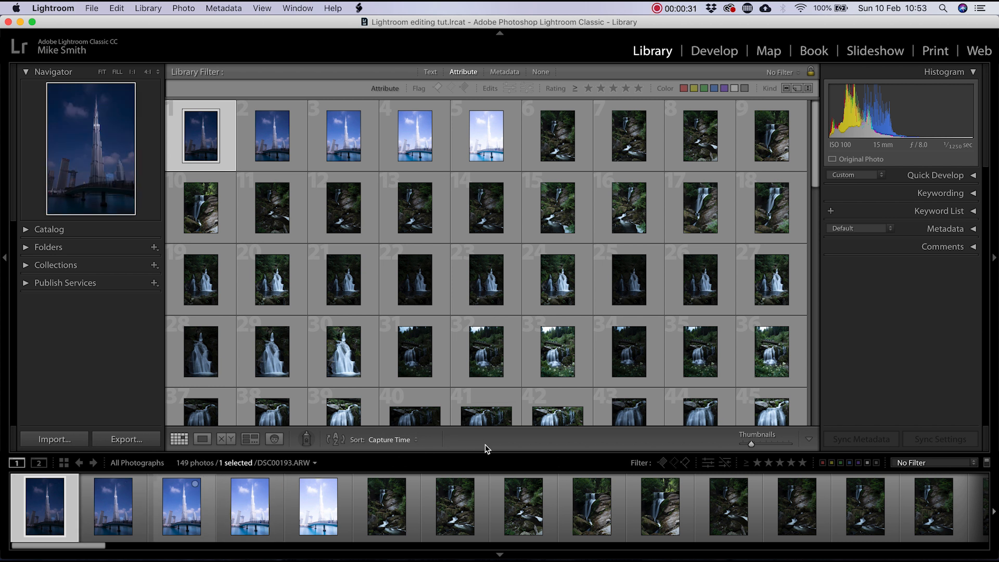
Step: Open DSC00193.ARW in Loupe view and browse forward through the photos to A7308996.ARW
{"action": "double_click", "coordinate": [198, 131]}
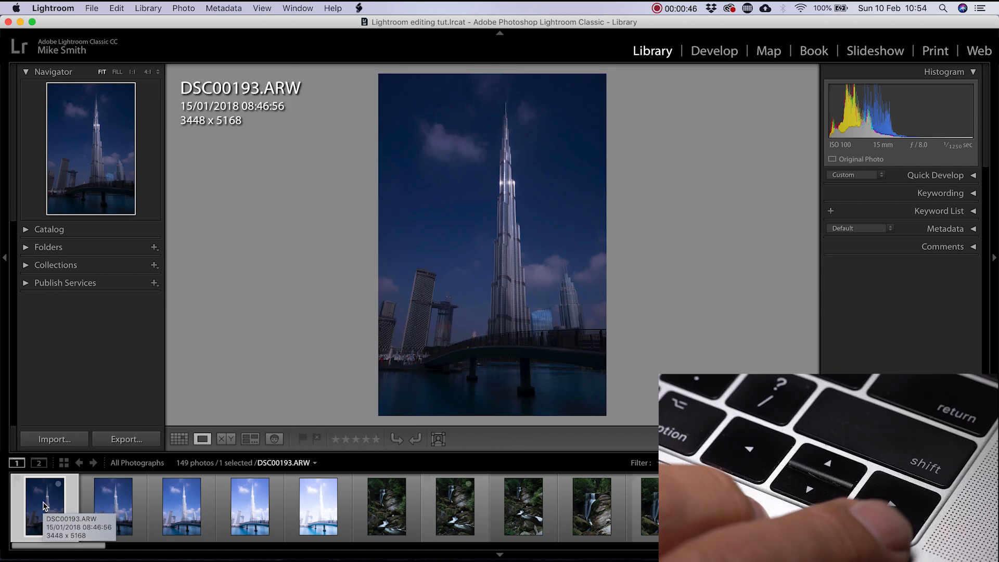
{"action": "key", "text": "Right"}
{"action": "key", "text": "Right"}
{"action": "key", "text": "Right"}
{"action": "key", "text": "Right"}
{"action": "key", "text": "Right"}
{"action": "key", "text": "Right"}
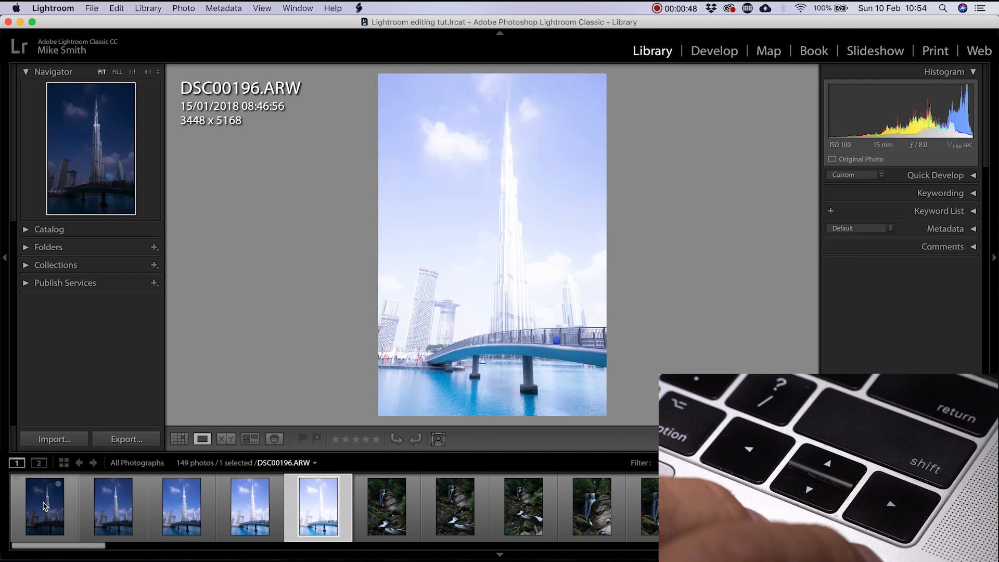
{"action": "key", "text": "Right"}
{"action": "key", "text": "Right"}
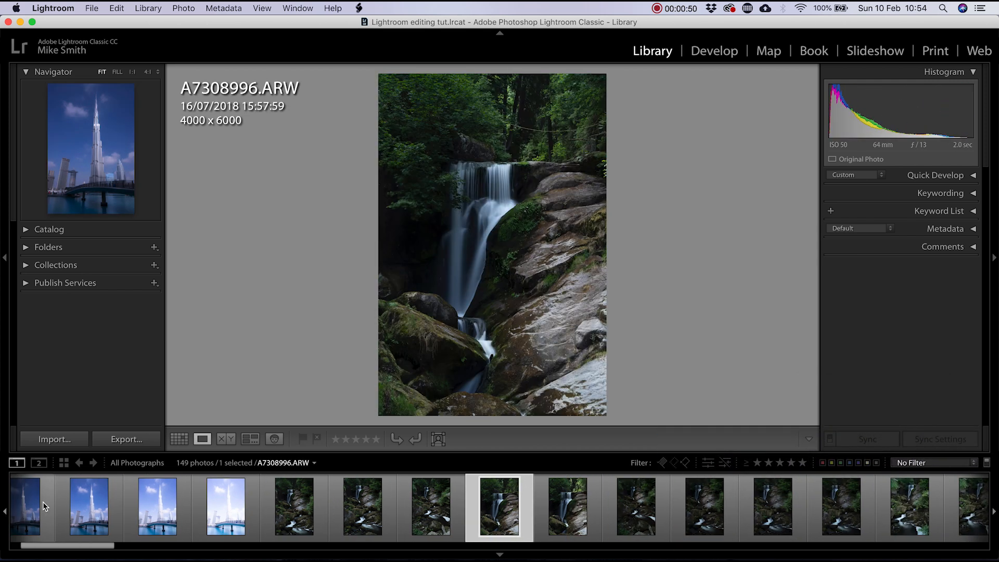
Step: Try the star ratings from one to five and two on DSC00193.ARW, and clear its rating
{"action": "left_click", "coordinate": [44, 506]}
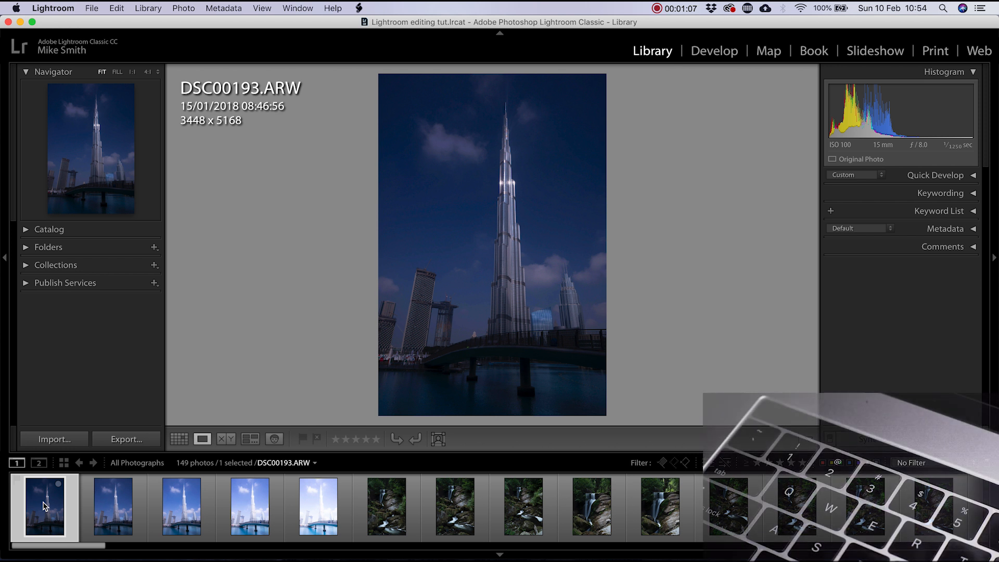
{"action": "key", "text": "1"}
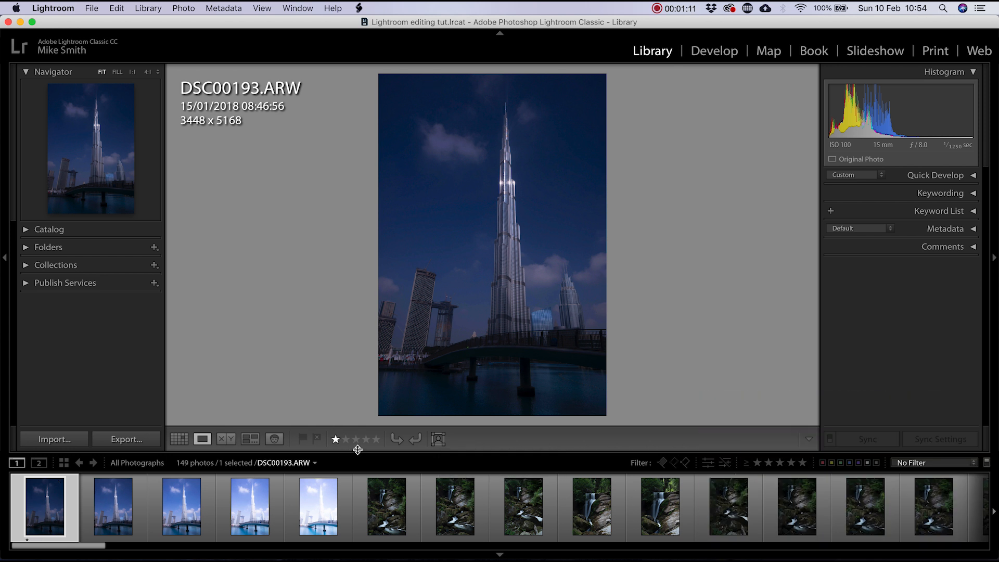
{"action": "key", "text": "2"}
{"action": "key", "text": "3"}
{"action": "key", "text": "4"}
{"action": "key", "text": "5"}
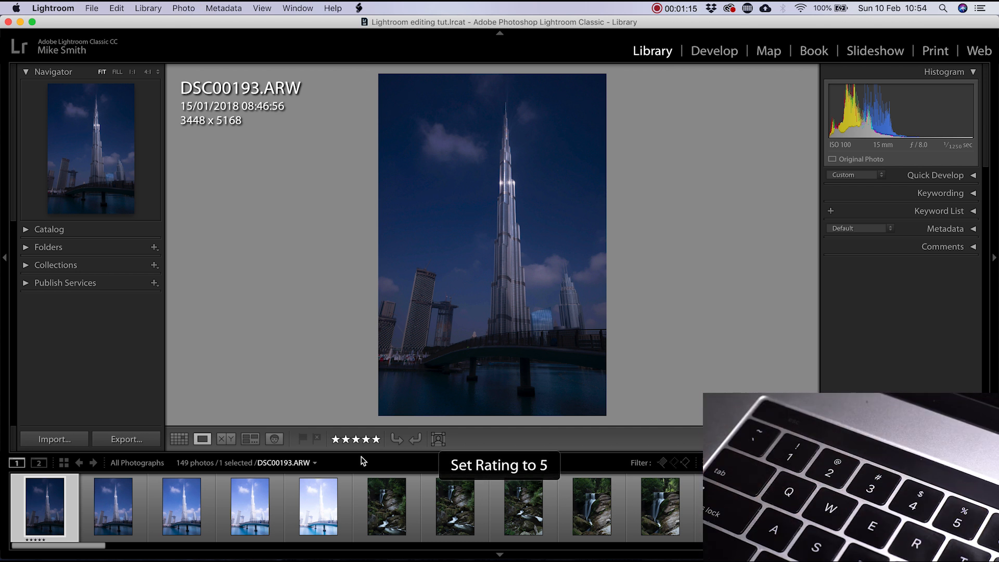
{"action": "key", "text": "2"}
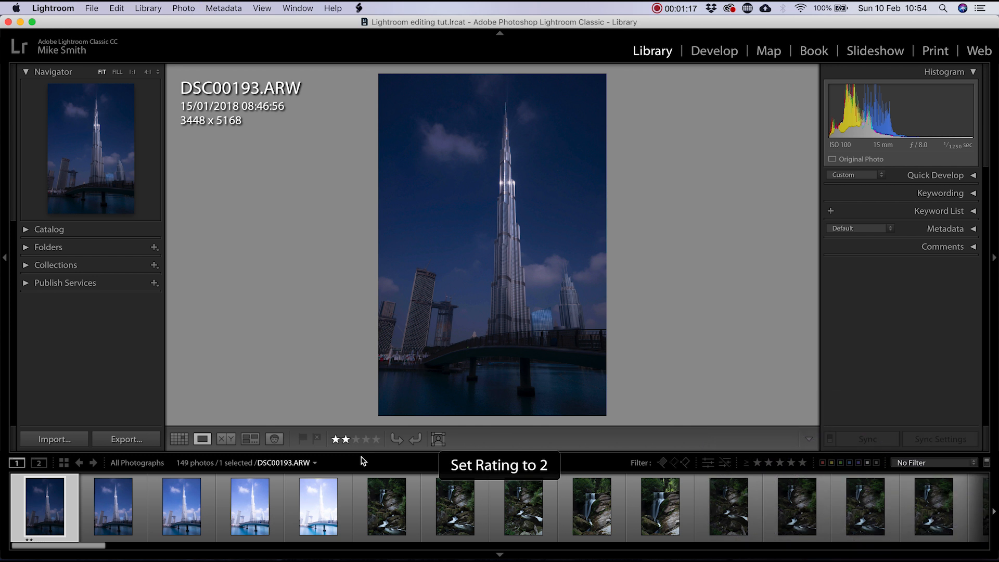
{"action": "key", "text": "0"}
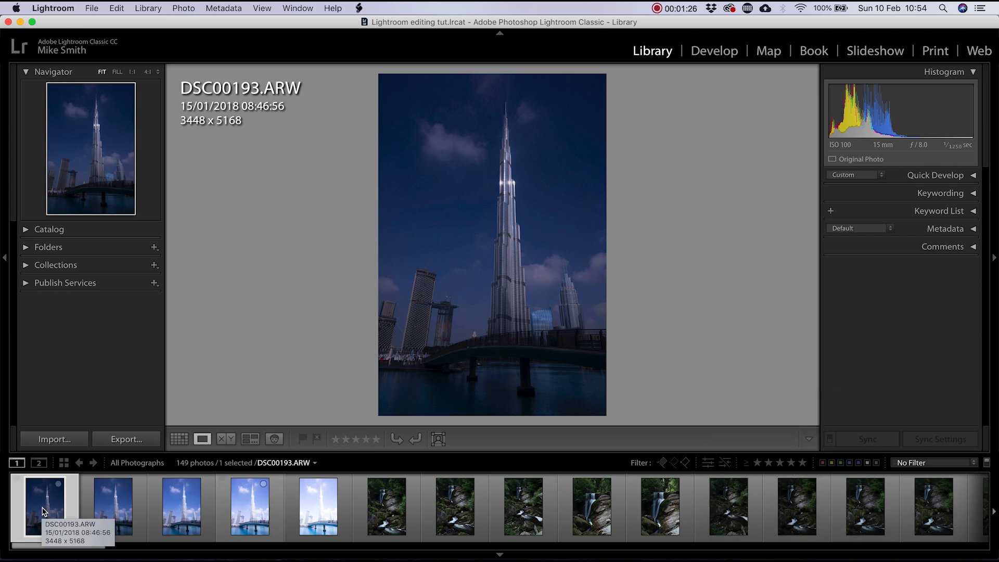
Step: Rate the third filmstrip photo, DSC00195.ARW, and the waterfall photos A7308993.ARW and A7308996.ARW two stars
{"action": "key", "text": "Right"}
{"action": "key", "text": "Right"}
{"action": "key", "text": "Right"}
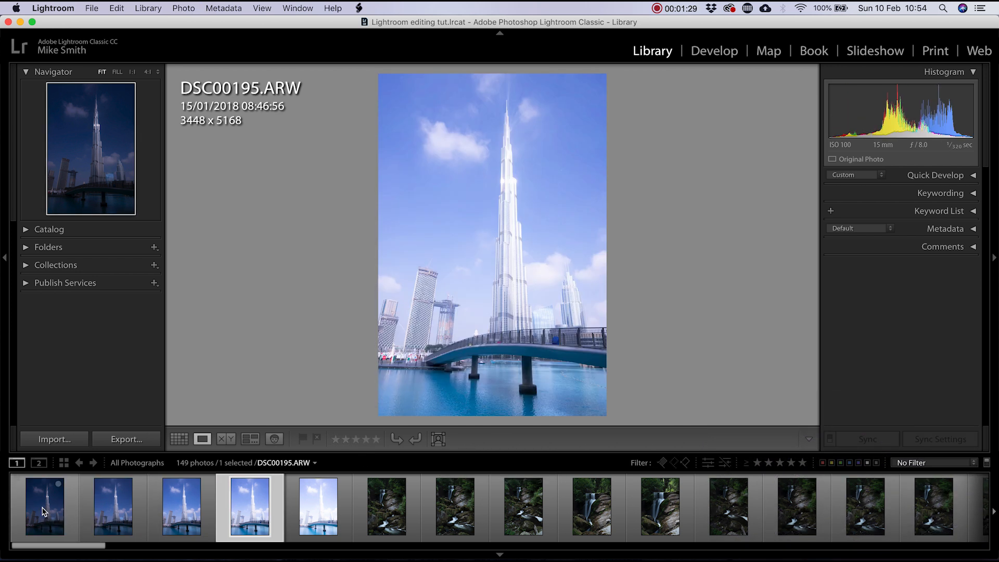
{"action": "key", "text": "Left"}
{"action": "key", "text": "2"}
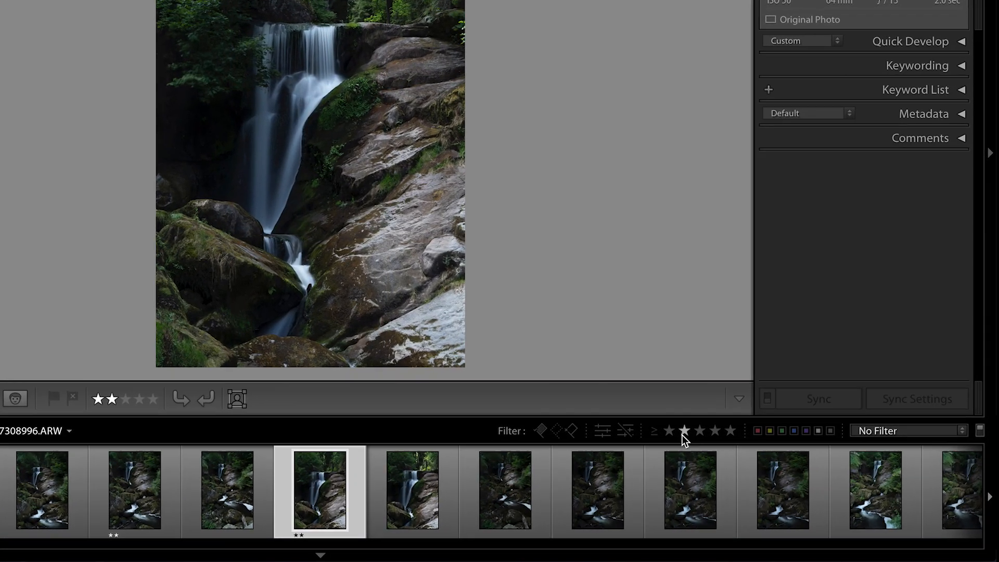
Step: Filter the filmstrip to photos rated two stars or higher and look through the rating comparison options
{"action": "left_click", "coordinate": [683, 432]}
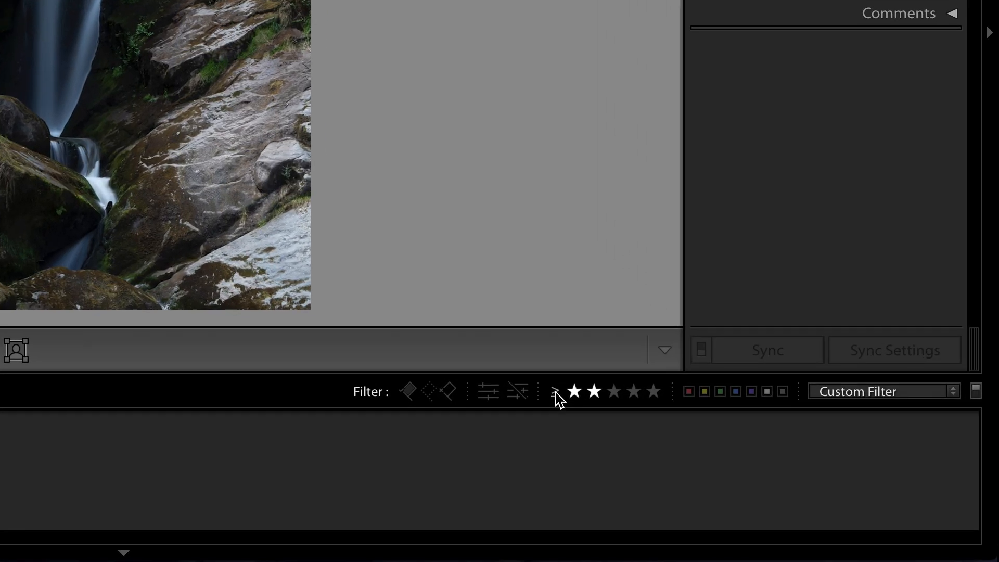
{"action": "left_click", "coordinate": [746, 463]}
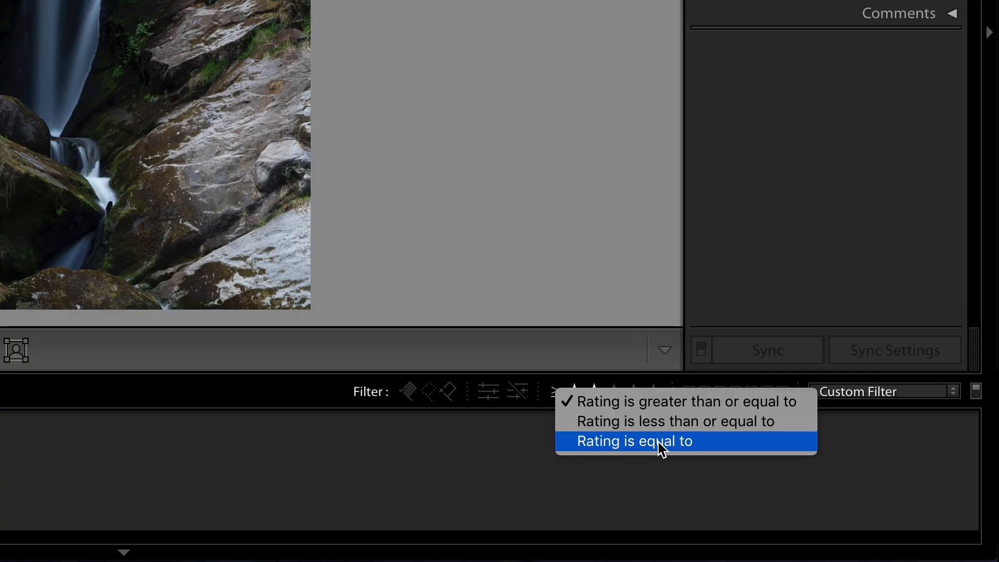
{"action": "left_click", "coordinate": [641, 441]}
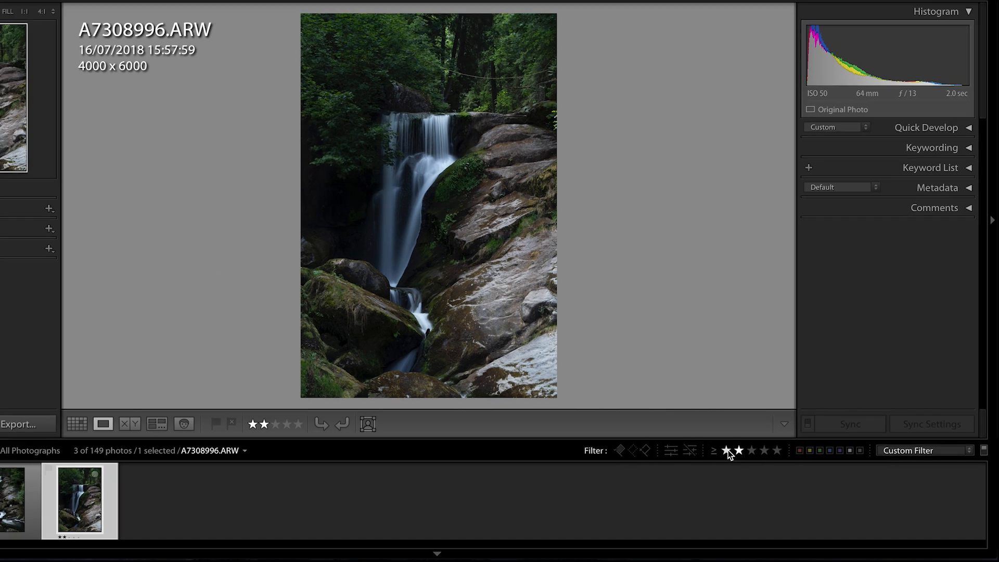
{"action": "left_click", "coordinate": [650, 421]}
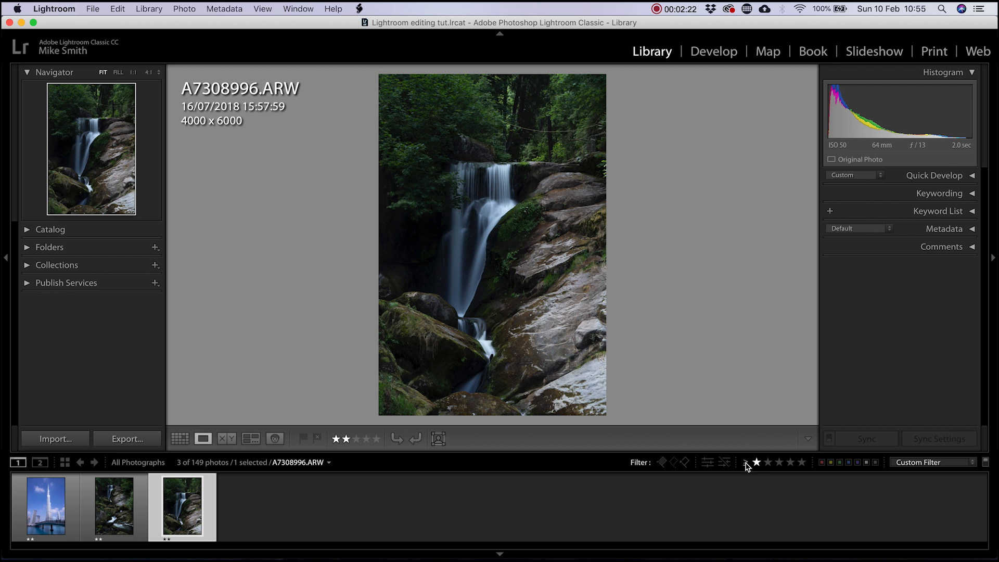
Step: Try the rating filter with one star or less and with two stars or more, and clear the filter
{"action": "left_click", "coordinate": [746, 463]}
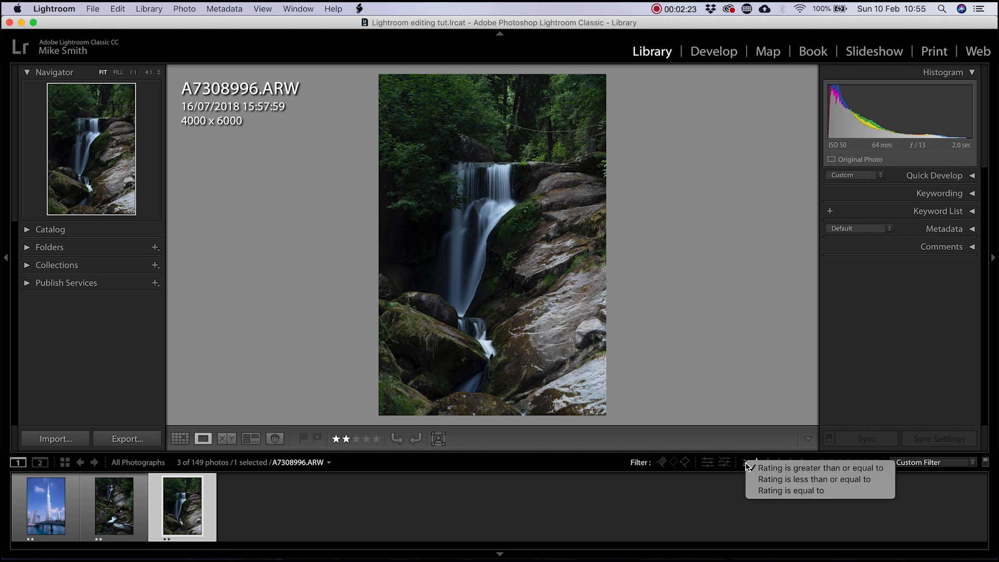
{"action": "left_click", "coordinate": [773, 480]}
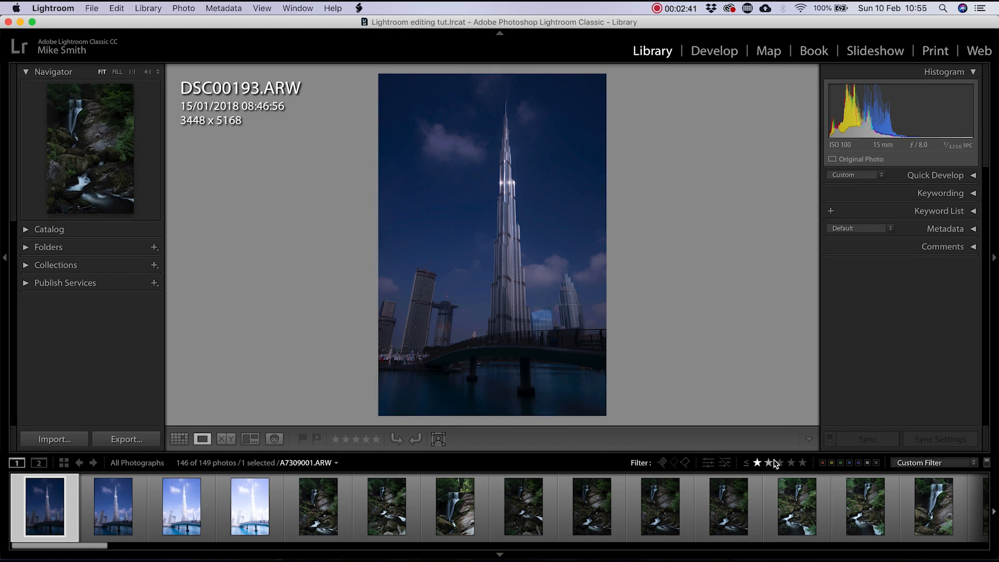
{"action": "left_click", "coordinate": [769, 463]}
{"action": "left_click", "coordinate": [747, 463]}
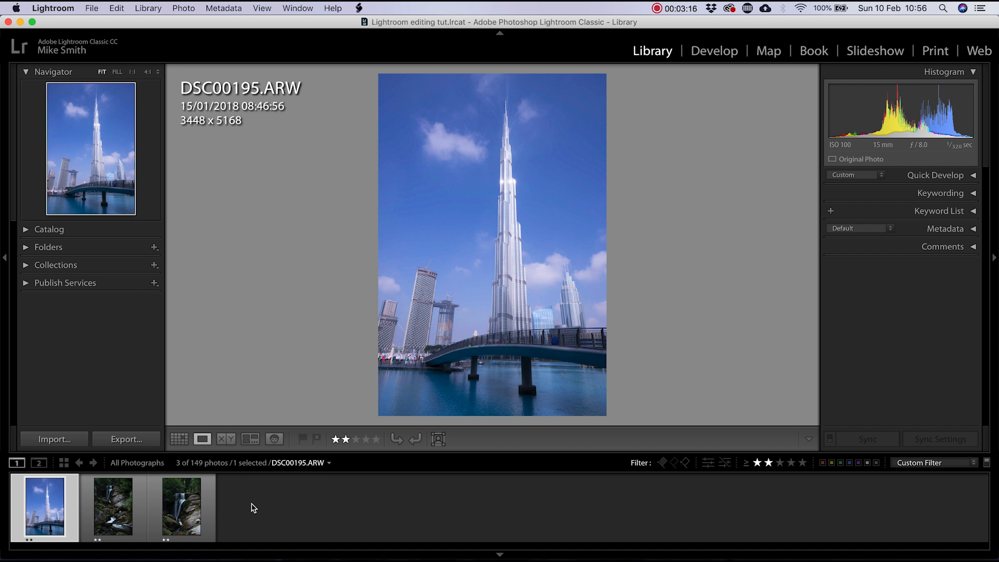
{"action": "left_click", "coordinate": [769, 463]}
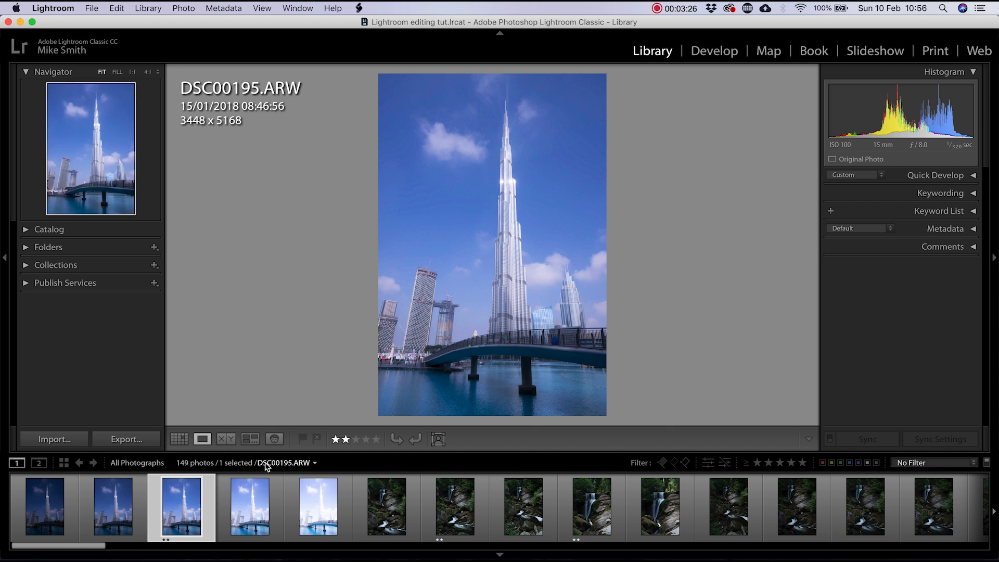
Step: Compare the waterfall photos following DSC00195.ARW and rate A7308993.ARW and A7308997.ARW two stars
{"action": "key", "text": "Right"}
{"action": "key", "text": "Right"}
{"action": "key", "text": "Right"}
{"action": "key", "text": "Right"}
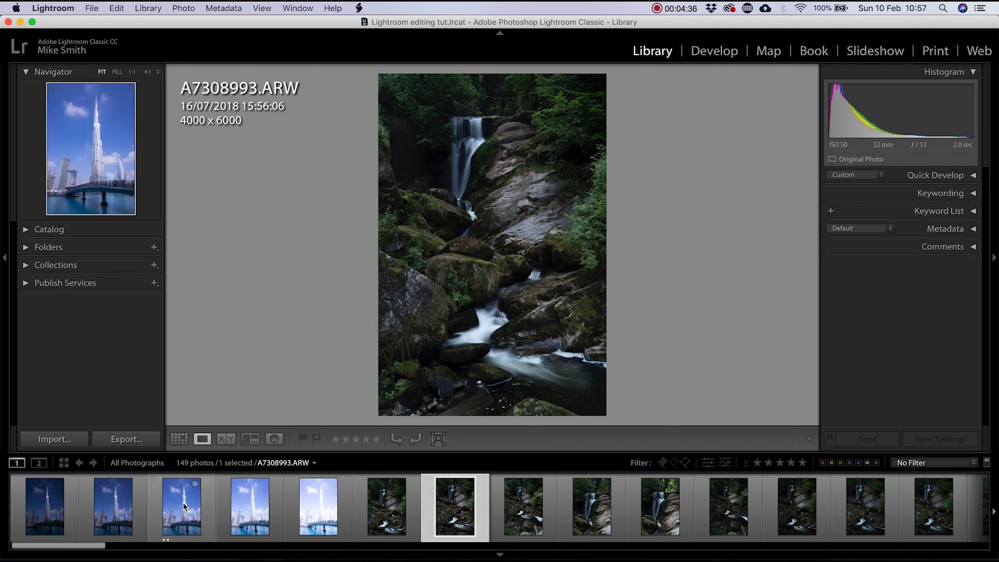
{"action": "key", "text": "Left"}
{"action": "key", "text": "Right"}
{"action": "key", "text": "2"}
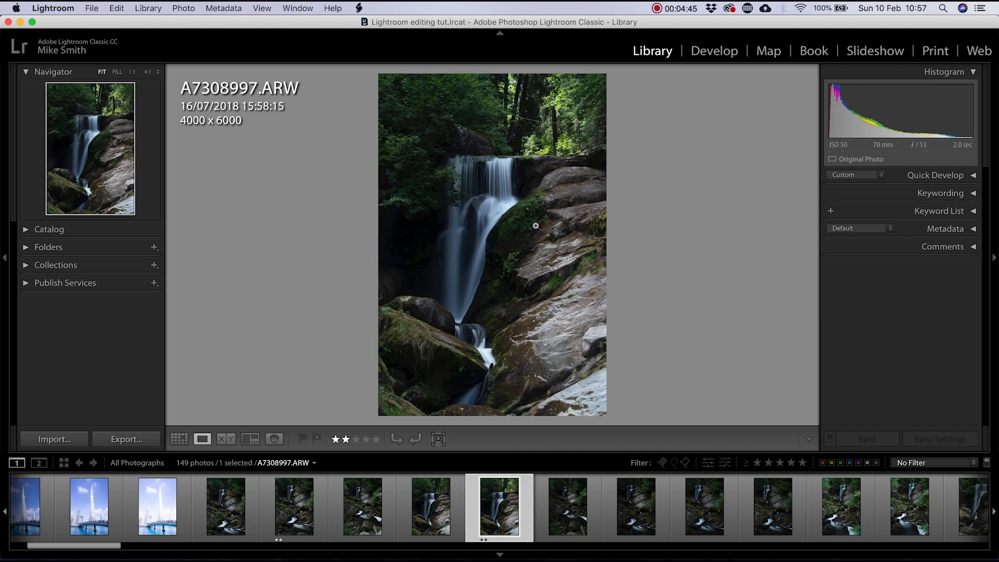
Step: Compare A7308997.ARW with the preceding waterfall photo at 1:1 zoom and clear its rating
{"action": "left_click", "coordinate": [536, 226]}
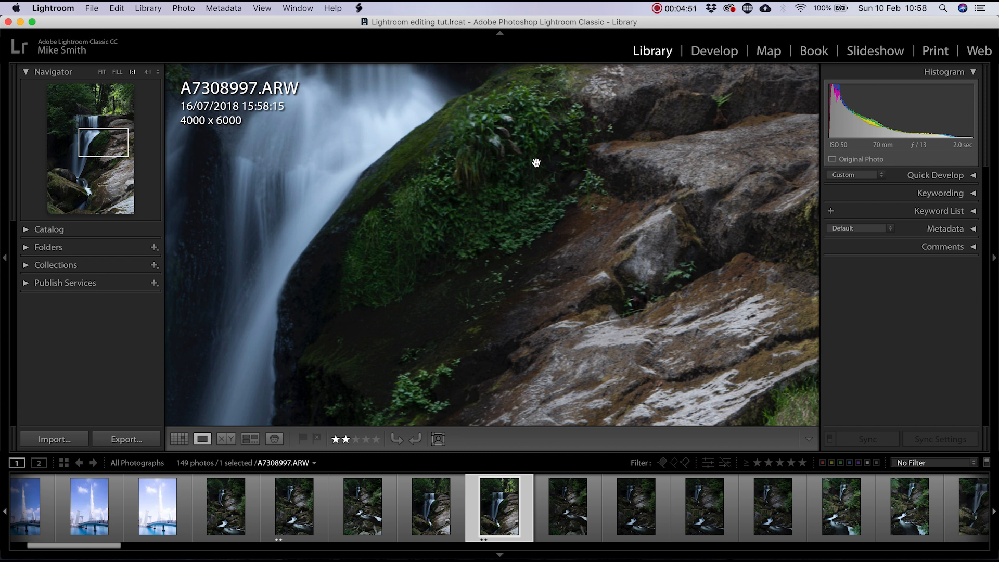
{"action": "key", "text": "Left"}
{"action": "key", "text": "Right"}
{"action": "key", "text": "Right"}
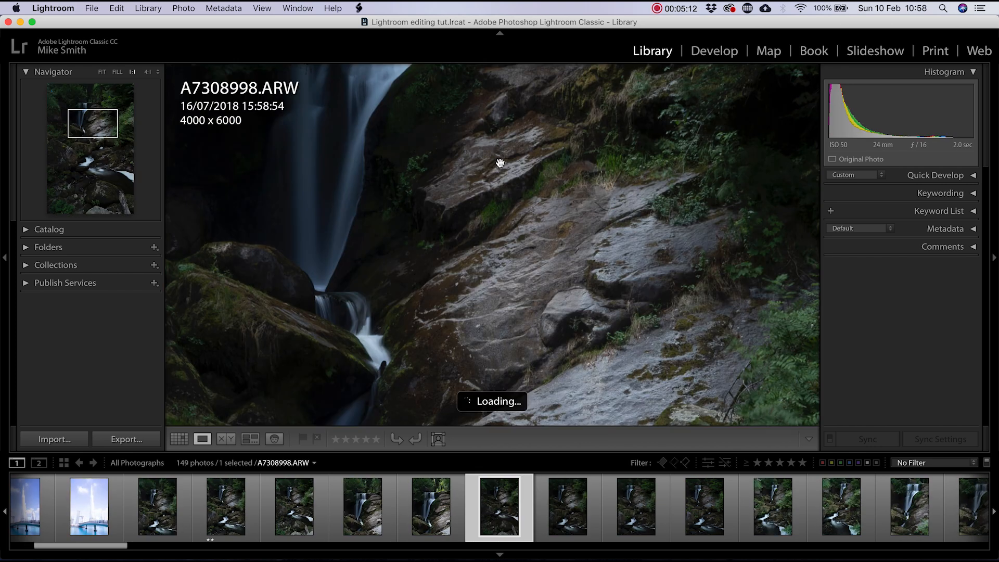
Step: Rate every second photo after A7308998.ARW two stars, up to and including A7309004.ARW
{"action": "left_click", "coordinate": [500, 164]}
{"action": "key", "text": "Right"}
{"action": "key", "text": "Right"}
{"action": "key", "text": "2"}
{"action": "key", "text": "Right"}
{"action": "key", "text": "Right"}
{"action": "key", "text": "2"}
{"action": "key", "text": "Right"}
{"action": "key", "text": "Right"}
{"action": "key", "text": "2"}
Step: Compare A7309004.ARW with the next photo at 1:1 zoom and move the two-star rating to that next photo
{"action": "key", "text": "Right"}
{"action": "key", "text": "Right"}
{"action": "key", "text": "Left"}
{"action": "key", "text": "Left"}
{"action": "left_click", "coordinate": [521, 179]}
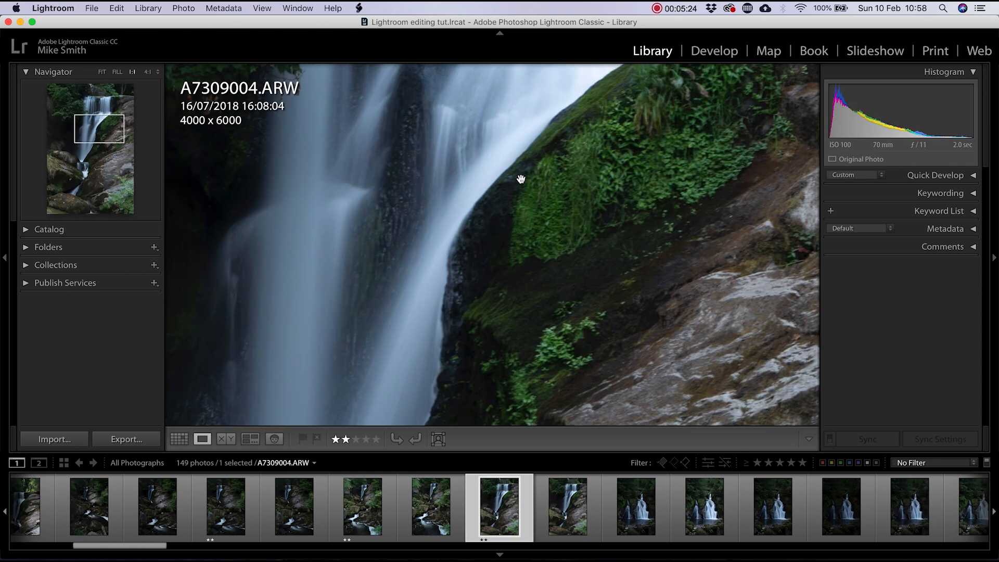
{"action": "key", "text": "Right"}
{"action": "key", "text": "Left"}
{"action": "key", "text": "0"}
{"action": "key", "text": "Right"}
{"action": "key", "text": "2"}
{"action": "left_click", "coordinate": [521, 179]}
Step: Review the waterfall-pool photos from A7309006.ARW onward, past A7309009.ARW, and rate the chosen shot two stars
{"action": "key", "text": "Right"}
{"action": "key", "text": "Right"}
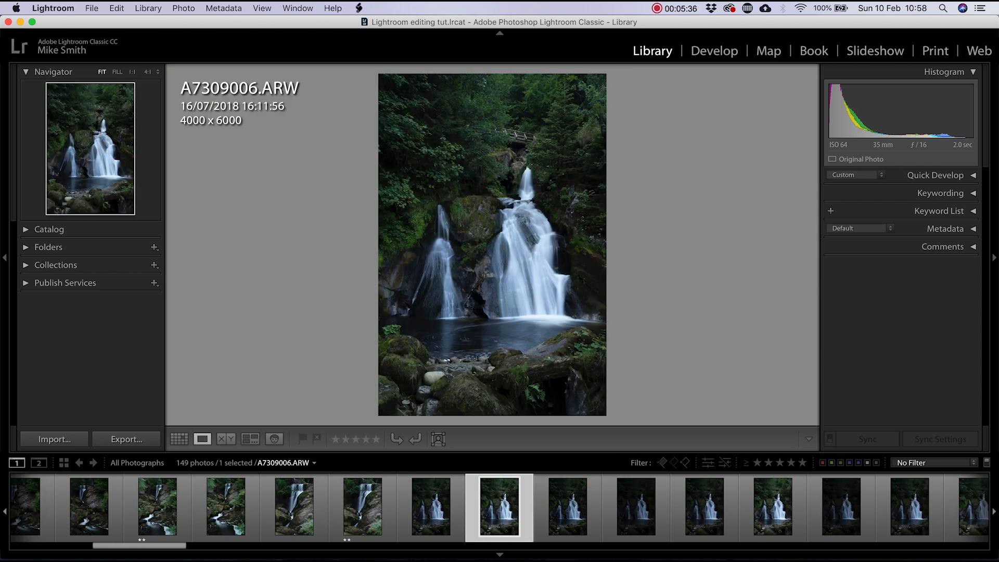
{"action": "key", "text": "Right"}
{"action": "key", "text": "Right"}
{"action": "key", "text": "Right"}
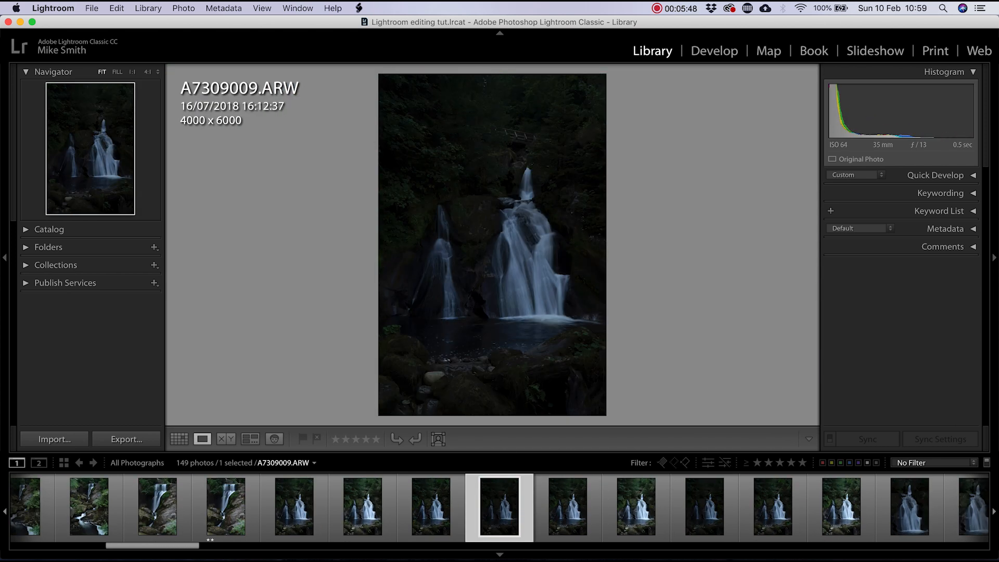
{"action": "key", "text": "Right"}
{"action": "key", "text": "Right"}
{"action": "key", "text": "Right"}
{"action": "key", "text": "Right"}
{"action": "key", "text": "Right"}
{"action": "key", "text": "Right"}
{"action": "key", "text": "Right"}
{"action": "key", "text": "Right"}
{"action": "key", "text": "Right"}
{"action": "key", "text": "Right"}
{"action": "key", "text": "Right"}
{"action": "key", "text": "Right"}
{"action": "key", "text": "Right"}
{"action": "key", "text": "Right"}
{"action": "key", "text": "Right"}
{"action": "key", "text": "Right"}
{"action": "key", "text": "Right"}
{"action": "key", "text": "2"}
Step: Review the waterfall photos from A7309009.ARW onward to A7309037.ARW
{"action": "key", "text": "Right"}
{"action": "key", "text": "Right"}
{"action": "key", "text": "Right"}
{"action": "key", "text": "Right"}
{"action": "key", "text": "Right"}
{"action": "key", "text": "Right"}
{"action": "key", "text": "Right"}
{"action": "key", "text": "Right"}
{"action": "key", "text": "Right"}
{"action": "key", "text": "Right"}
{"action": "key", "text": "Right"}
{"action": "key", "text": "Right"}
{"action": "key", "text": "Right"}
{"action": "key", "text": "Right"}
{"action": "key", "text": "Right"}
{"action": "key", "text": "Right"}
{"action": "key", "text": "Right"}
{"action": "key", "text": "Right"}
{"action": "key", "text": "Right"}
{"action": "key", "text": "Right"}
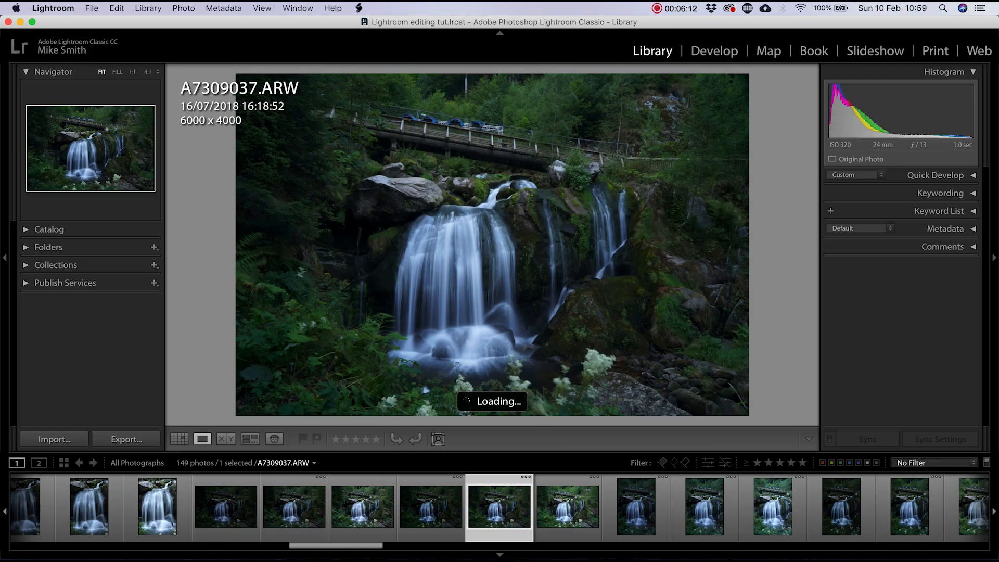
Step: Advance through the remaining waterfall photos to A7309052.ARW and rate it two stars
{"action": "key", "text": "Right"}
{"action": "key", "text": "Right"}
{"action": "key", "text": "Right"}
{"action": "key", "text": "Right"}
{"action": "key", "text": "Right"}
{"action": "key", "text": "Right"}
{"action": "key", "text": "2"}
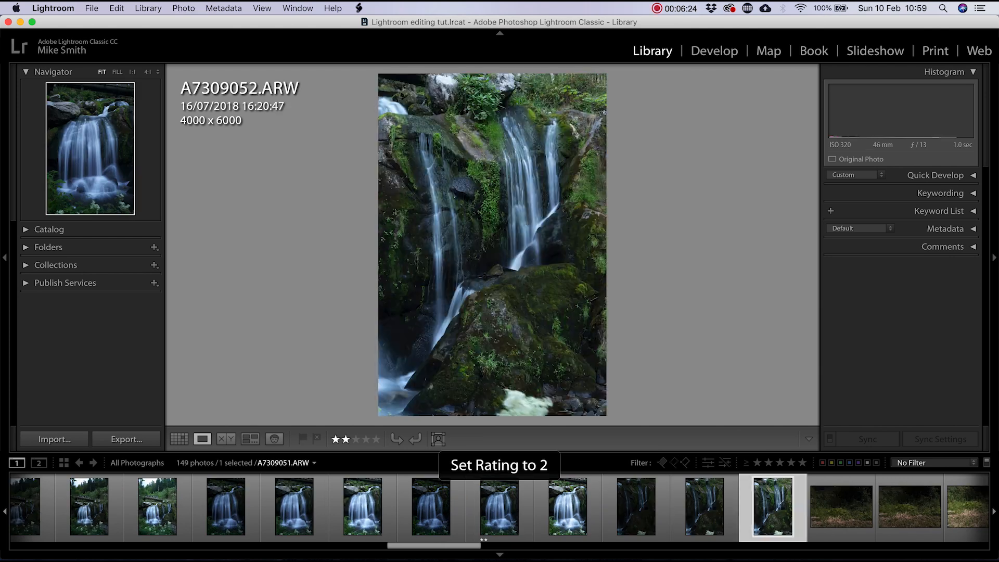
Step: Continue past the forest photos to the Dubai night skyline series and rate the chosen skyline shot two stars
{"action": "key", "text": "Right"}
{"action": "key", "text": "Right"}
{"action": "key", "text": "Right"}
{"action": "key", "text": "Right"}
{"action": "key", "text": "Right"}
{"action": "key", "text": "Right"}
{"action": "key", "text": "Right"}
{"action": "key", "text": "Right"}
{"action": "key", "text": "Right"}
{"action": "key", "text": "Right"}
{"action": "key", "text": "Right"}
{"action": "key", "text": "Right"}
{"action": "key", "text": "2"}
Step: Rate the night photo with the curved bridge, A7309870.ARW, two stars and continue to A7309878.ARW
{"action": "key", "text": "Right"}
{"action": "key", "text": "Right"}
{"action": "key", "text": "Right"}
{"action": "key", "text": "Right"}
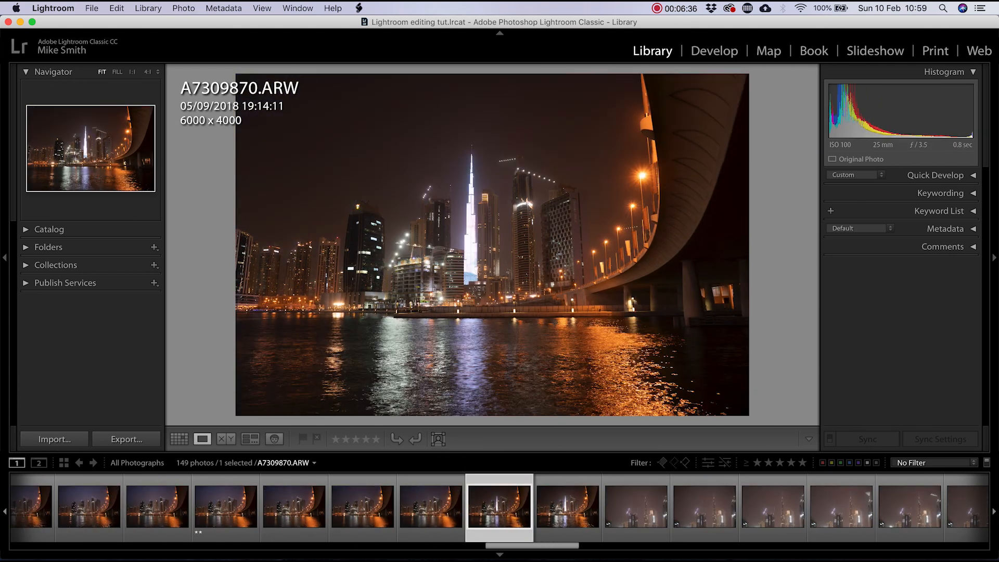
{"action": "key", "text": "Right"}
{"action": "key", "text": "Right"}
{"action": "key", "text": "Right"}
{"action": "key", "text": "Right"}
{"action": "key", "text": "Right"}
{"action": "key", "text": "Right"}
{"action": "key", "text": "Right"}
{"action": "key", "text": "Right"}
{"action": "key", "text": "Right"}
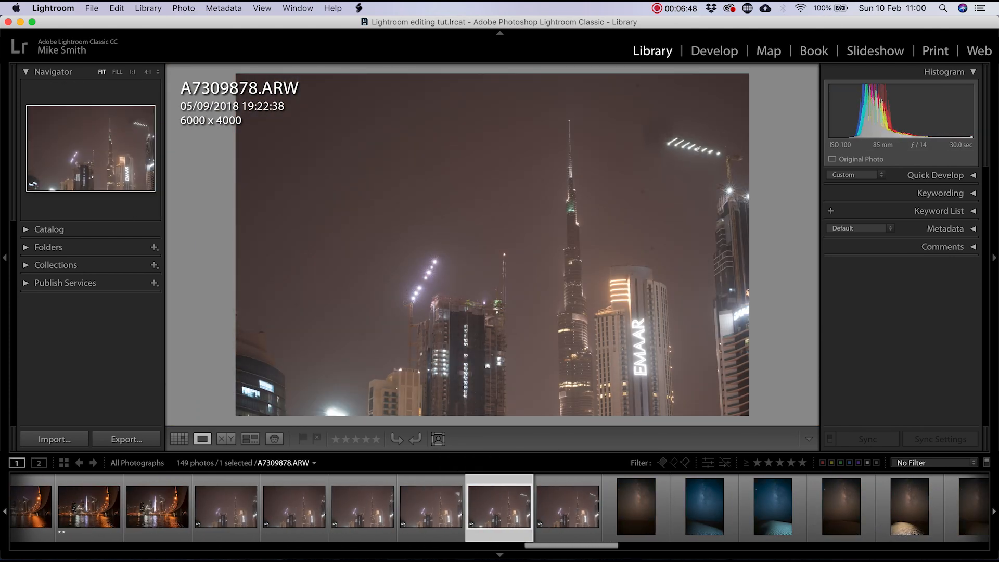
Step: Go through the Milky Way photos up to A7309890.ARW and rate the two chosen shots two stars
{"action": "key", "text": "Right"}
{"action": "key", "text": "Right"}
{"action": "key", "text": "Right"}
{"action": "key", "text": "Right"}
{"action": "key", "text": "Right"}
{"action": "key", "text": "2"}
{"action": "key", "text": "Right"}
{"action": "key", "text": "Right"}
{"action": "key", "text": "Right"}
{"action": "key", "text": "2"}
{"action": "key", "text": "Right"}
{"action": "key", "text": "Right"}
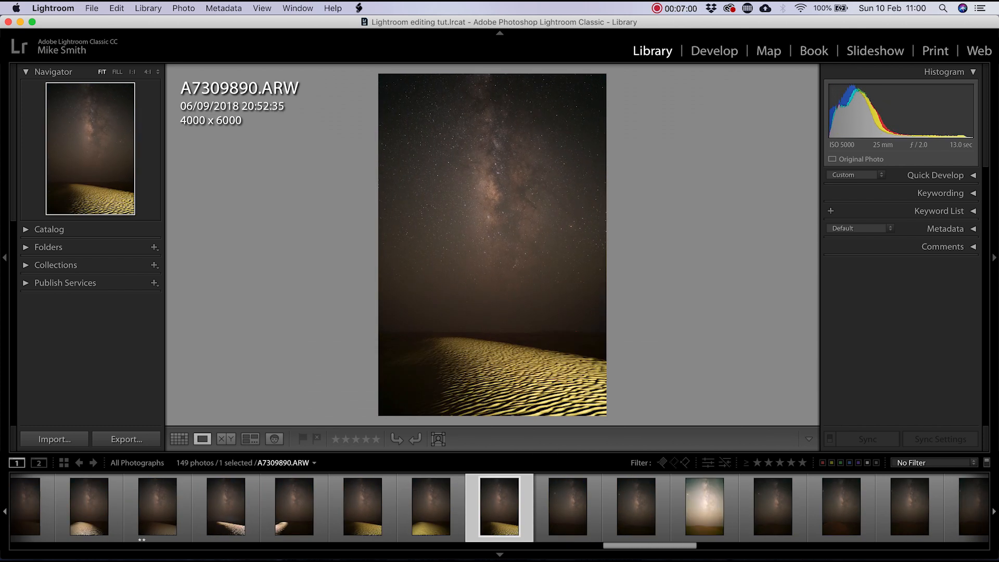
Step: Advance past A7309890.ARW and rate the two neighbouring lit-dune Milky Way shots just before A7309902.ARW two stars
{"action": "key", "text": "Right"}
{"action": "key", "text": "Right"}
{"action": "key", "text": "Right"}
{"action": "key", "text": "Right"}
{"action": "key", "text": "Right"}
{"action": "key", "text": "Right"}
{"action": "key", "text": "Right"}
{"action": "key", "text": "Right"}
{"action": "key", "text": "Right"}
{"action": "key", "text": "Right"}
{"action": "key", "text": "2"}
{"action": "key", "text": "Right"}
{"action": "key", "text": "2"}
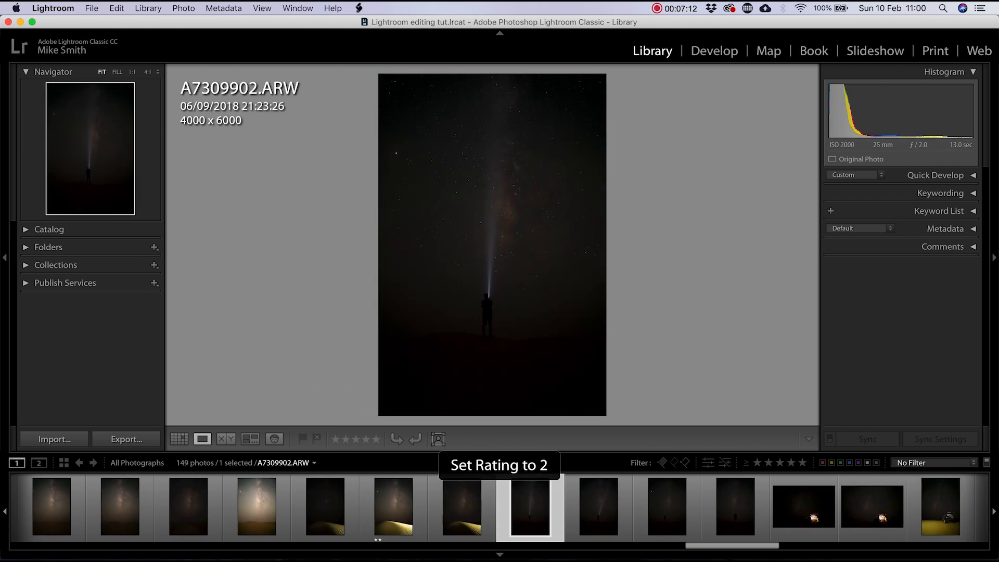
Step: Review the desert night photos from A7309902.ARW to A7309913.ARW
{"action": "key", "text": "Right"}
{"action": "key", "text": "Right"}
{"action": "key", "text": "Right"}
{"action": "key", "text": "Right"}
{"action": "key", "text": "Right"}
{"action": "key", "text": "Right"}
{"action": "key", "text": "Right"}
{"action": "key", "text": "Right"}
{"action": "key", "text": "Right"}
{"action": "key", "text": "Right"}
{"action": "key", "text": "Right"}
{"action": "key", "text": "Right"}
{"action": "key", "text": "Right"}
{"action": "key", "text": "Right"}
{"action": "key", "text": "Right"}
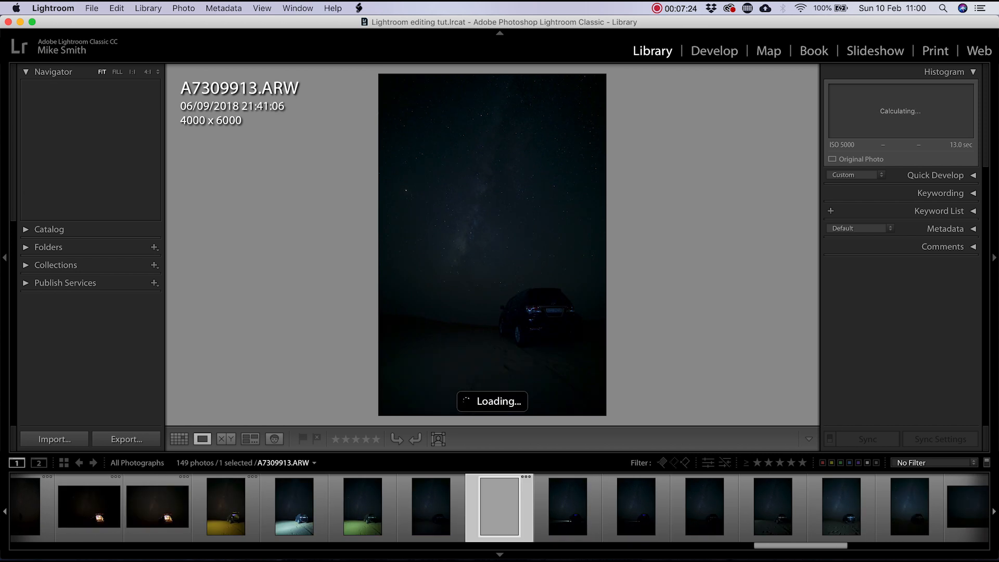
Step: Rate the car photo under the stars, A7309919.ARW, two stars and continue to A7309926.ARW
{"action": "key", "text": "Right"}
{"action": "key", "text": "Right"}
{"action": "key", "text": "Right"}
{"action": "key", "text": "2"}
{"action": "key", "text": "Right"}
{"action": "key", "text": "Right"}
{"action": "key", "text": "Right"}
{"action": "key", "text": "Right"}
{"action": "key", "text": "Right"}
{"action": "key", "text": "Right"}
{"action": "key", "text": "Right"}
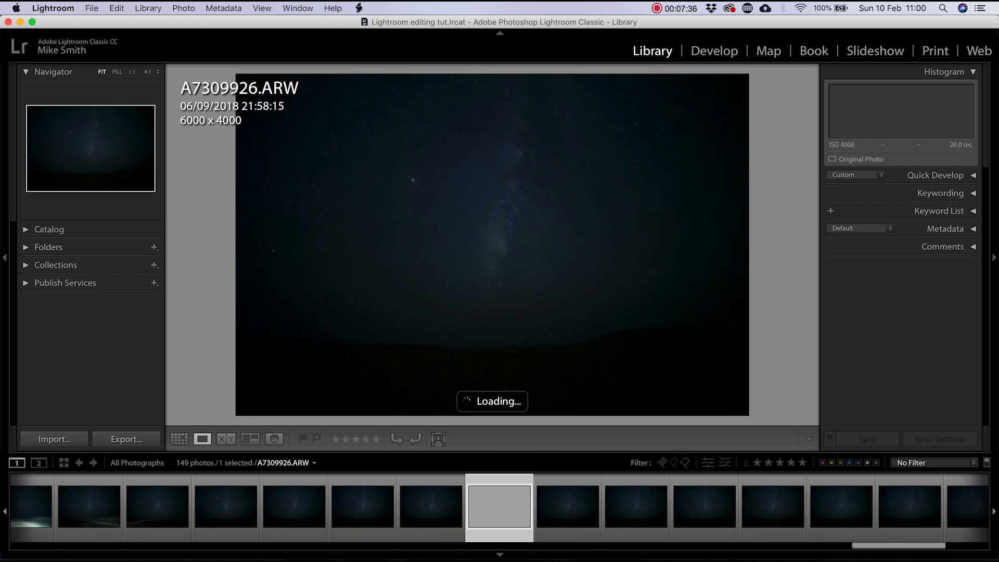
Step: Step through the starry landscape photos after A7309926.ARW and rate the chosen shot two stars
{"action": "key", "text": "Right"}
{"action": "key", "text": "Right"}
{"action": "key", "text": "Right"}
{"action": "key", "text": "Right"}
{"action": "key", "text": "Right"}
{"action": "key", "text": "Right"}
{"action": "key", "text": "2"}
Step: Review the remaining starry landscape photos at the end of the series, including A7309940.ARW
{"action": "key", "text": "Right"}
{"action": "key", "text": "Right"}
{"action": "key", "text": "Right"}
{"action": "key", "text": "Right"}
{"action": "key", "text": "Right"}
{"action": "key", "text": "Right"}
{"action": "key", "text": "Right"}
{"action": "key", "text": "Right"}
{"action": "key", "text": "Left"}
{"action": "key", "text": "Left"}
{"action": "key", "text": "Left"}
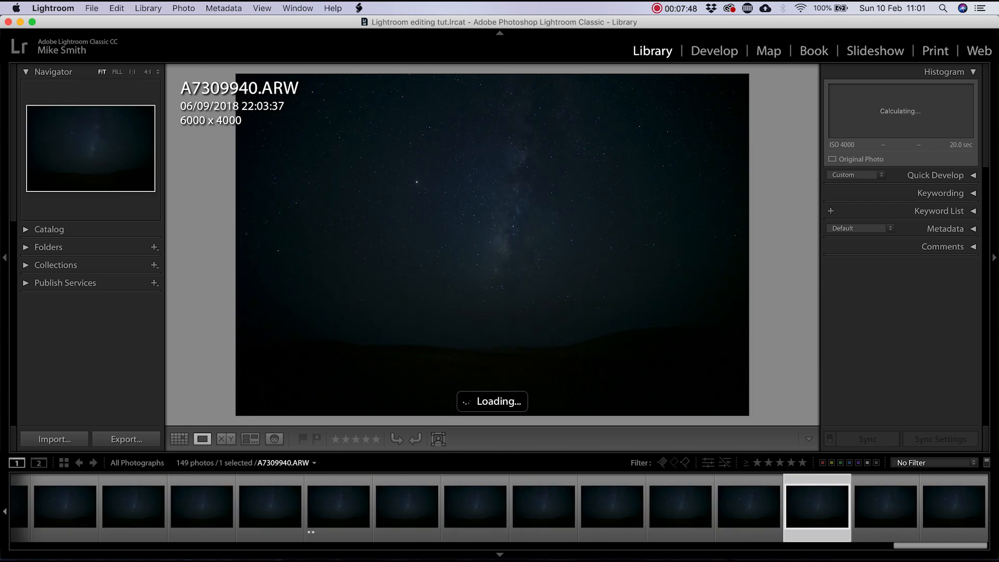
Step: Recheck the earlier night photos, including A7309919.ARW, and return to the last photo, A7309941.ARW
{"action": "scroll", "coordinate": [573, 507], "scroll_direction": "left", "scroll_amount": 8}
{"action": "scroll", "coordinate": [573, 508], "scroll_direction": "left", "scroll_amount": 8}
{"action": "left_click", "coordinate": [499, 511]}
{"action": "left_click", "coordinate": [368, 510]}
{"action": "left_click", "coordinate": [519, 509]}
{"action": "left_click", "coordinate": [299, 517]}
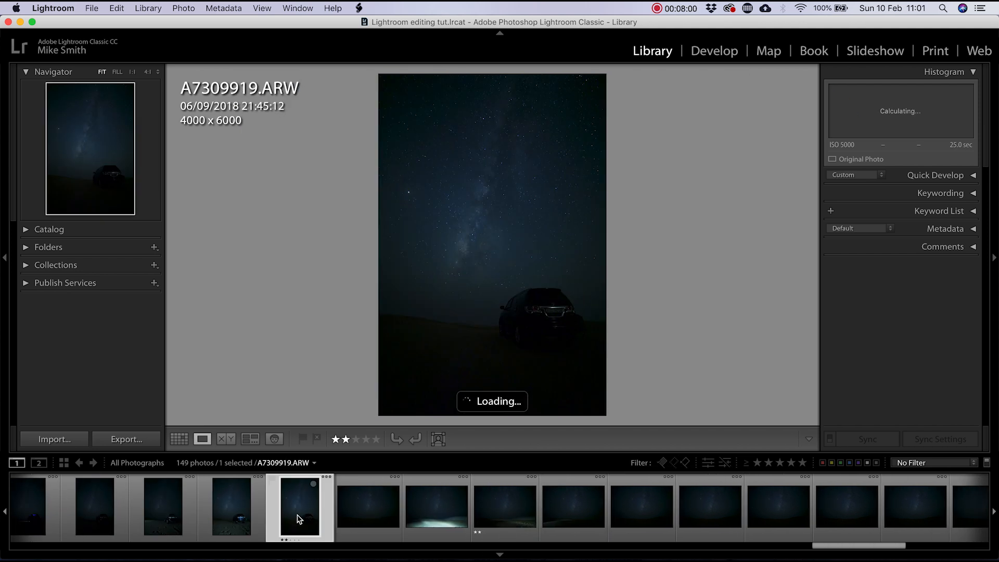
{"action": "scroll", "coordinate": [299, 514], "scroll_direction": "left", "scroll_amount": 10}
{"action": "left_click", "coordinate": [300, 510]}
{"action": "scroll", "coordinate": [300, 509], "scroll_direction": "left", "scroll_amount": 10}
{"action": "scroll", "coordinate": [572, 508], "scroll_direction": "right", "scroll_amount": 20}
{"action": "left_click", "coordinate": [954, 507]}
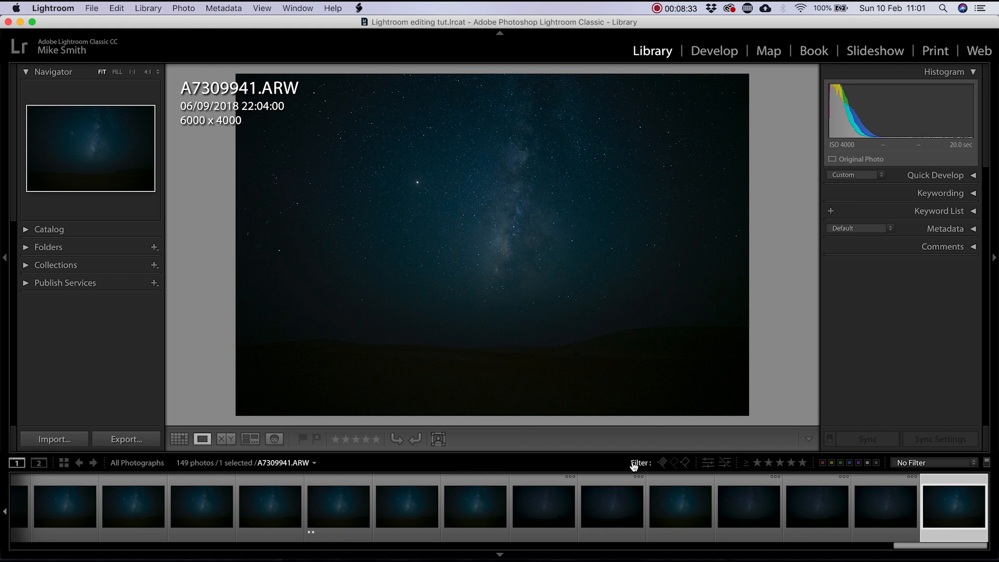
Step: Filter the filmstrip to photos rated two stars or higher and select the first one, DSC00195.ARW
{"action": "left_click", "coordinate": [768, 463]}
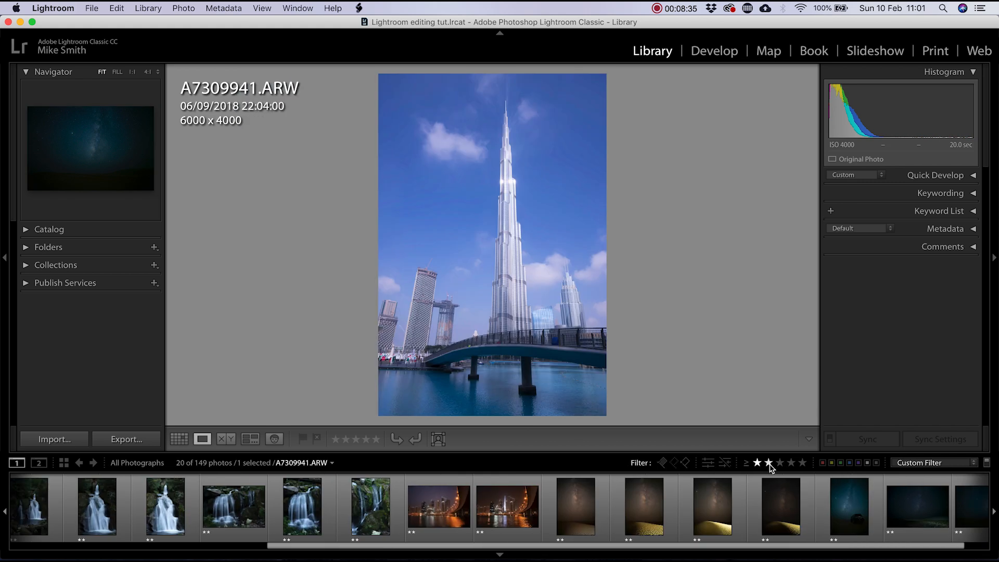
{"action": "left_click_drag", "start_coordinate": [115, 546], "coordinate": [78, 546]}
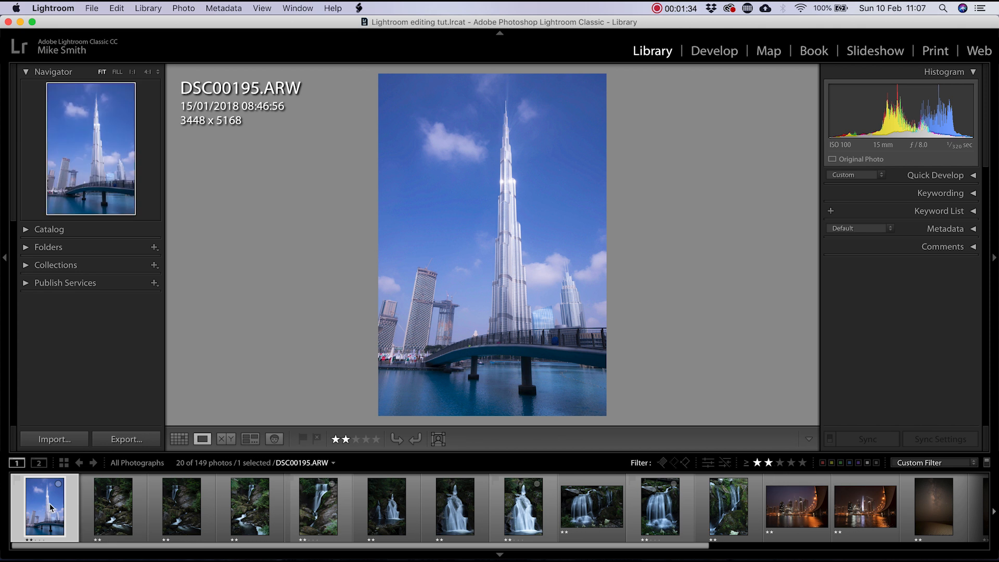
Step: Rate the skyscraper photo DSC00195.ARW and the three best forest waterfall photos three stars
{"action": "key", "text": "3"}
{"action": "key", "text": "Right"}
{"action": "key", "text": "Right"}
{"action": "key", "text": "Left"}
{"action": "key", "text": "3"}
{"action": "key", "text": "Right"}
{"action": "key", "text": "Right"}
{"action": "key", "text": "Right"}
{"action": "key", "text": "Left"}
{"action": "key", "text": "3"}
{"action": "key", "text": "Right"}
{"action": "key", "text": "3"}
Step: Step through the remaining two-star photos, rating the city skyline A7309865.ARW and three desert Milky Way shots three stars
{"action": "key", "text": "Right"}
{"action": "key", "text": "Right"}
{"action": "key", "text": "Right"}
{"action": "key", "text": "Right"}
{"action": "key", "text": "Right"}
{"action": "key", "text": "Right"}
{"action": "key", "text": "Right"}
{"action": "key", "text": "Right"}
{"action": "key", "text": "Right"}
{"action": "key", "text": "Right"}
{"action": "key", "text": "Right"}
{"action": "key", "text": "Right"}
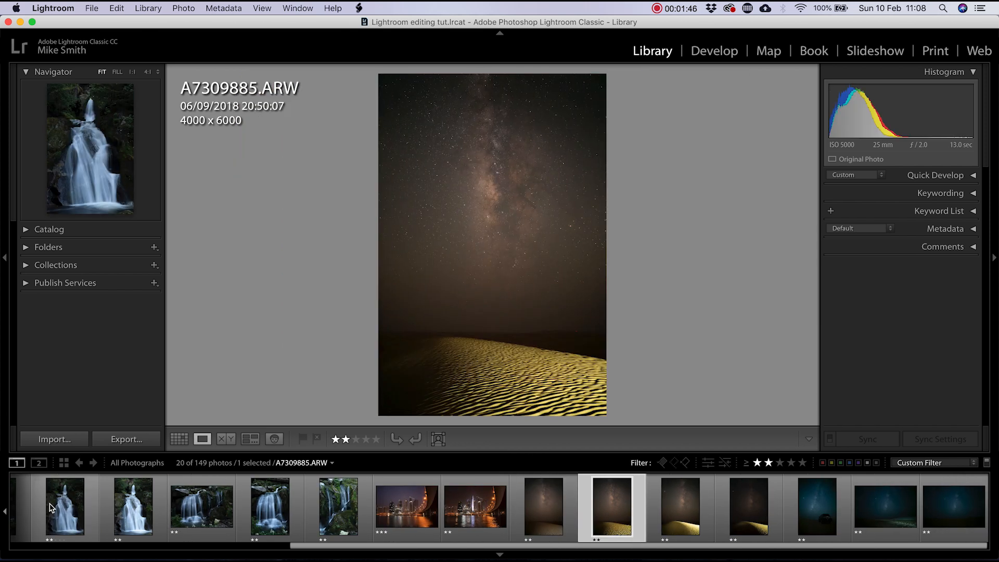
{"action": "key", "text": "Right"}
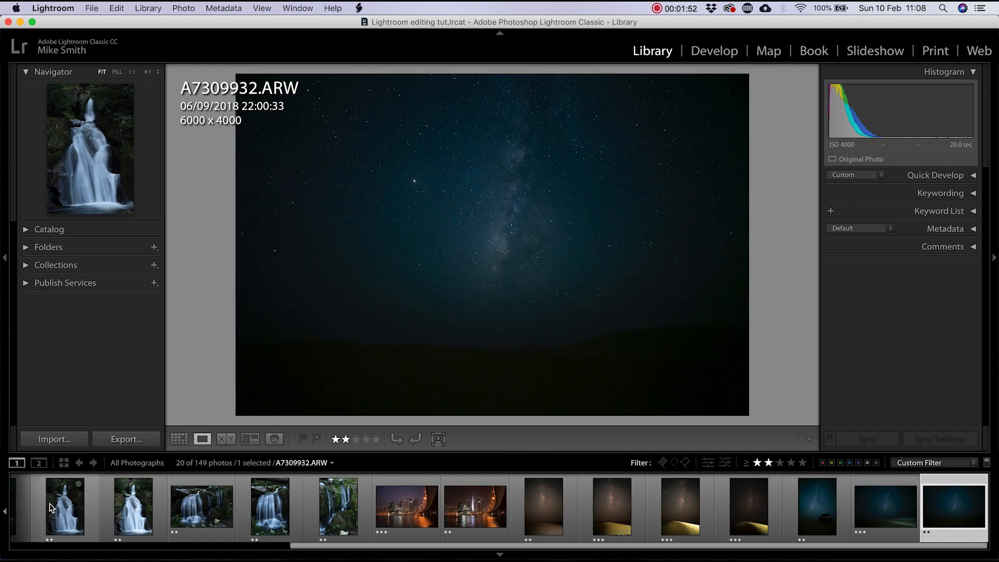
Step: Rate the starry landscape A7309922.ARW three stars and filter the filmstrip to photos rated three stars or higher
{"action": "key", "text": "Left"}
{"action": "key", "text": "3"}
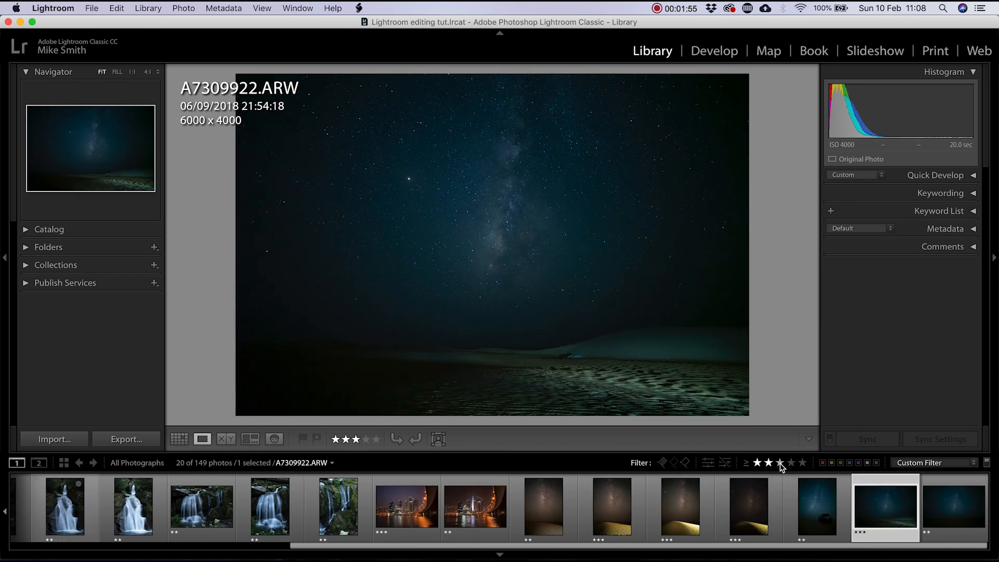
{"action": "left_click", "coordinate": [779, 463]}
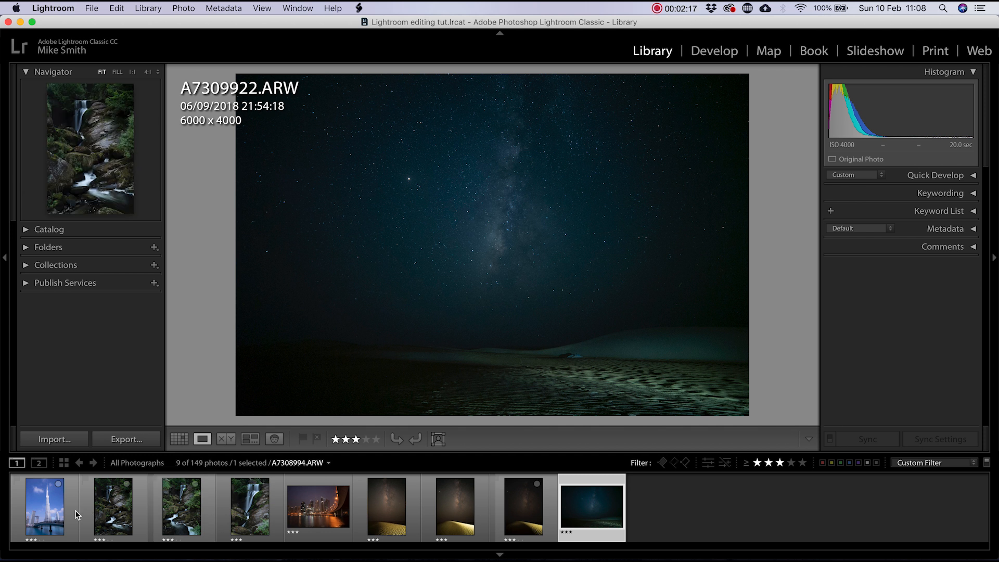
Step: Compare the similar waterfall photos, check A7309002.ARW at 1:1, and rate it four stars
{"action": "left_click", "coordinate": [48, 512]}
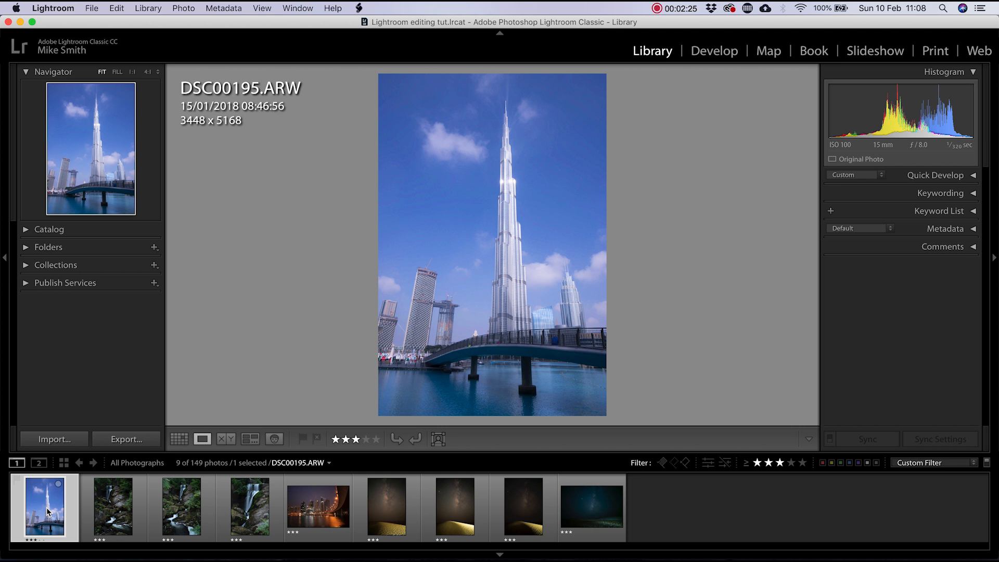
{"action": "key", "text": "Right"}
{"action": "key", "text": "Right"}
{"action": "key", "text": "Right"}
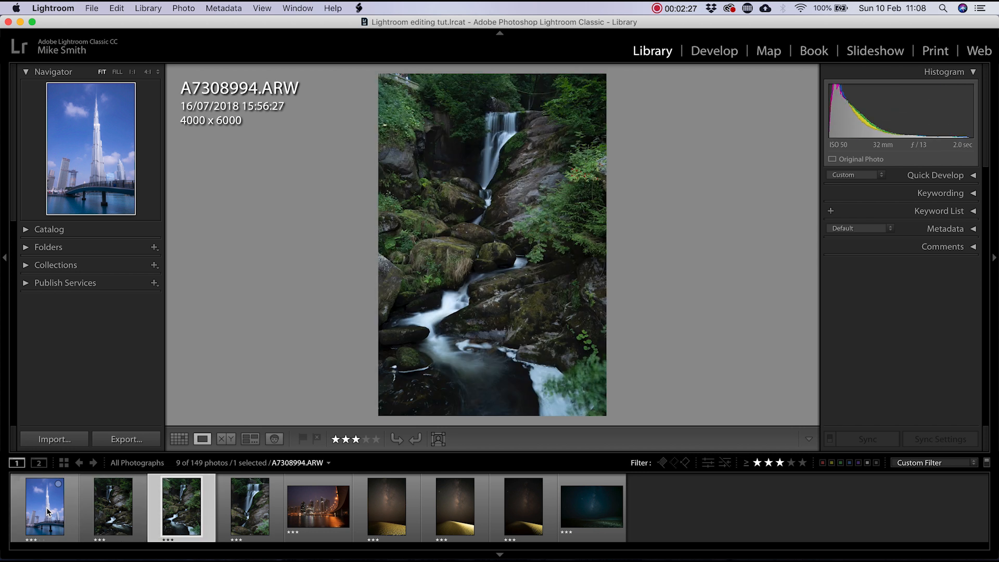
{"action": "key", "text": "Left"}
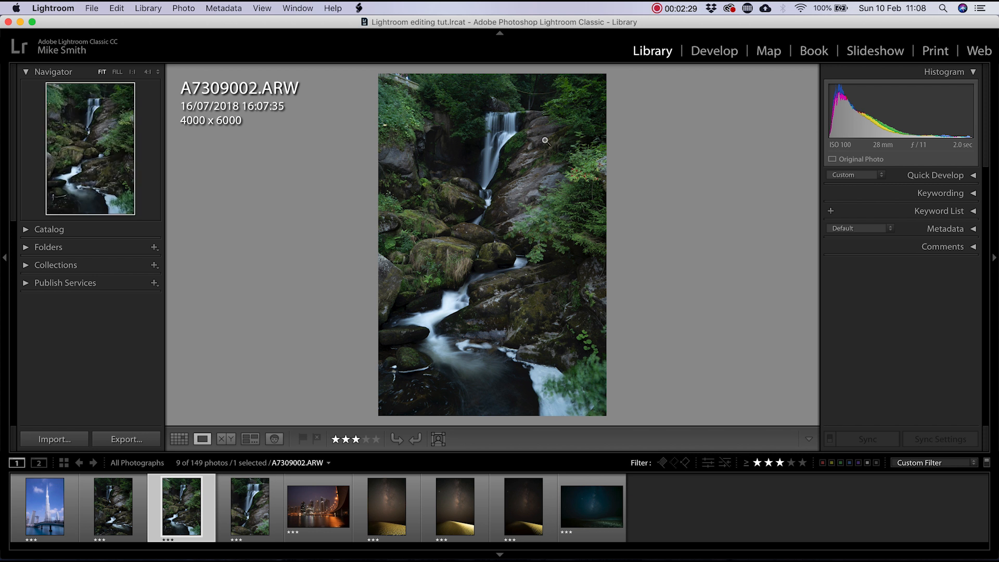
{"action": "left_click", "coordinate": [506, 158]}
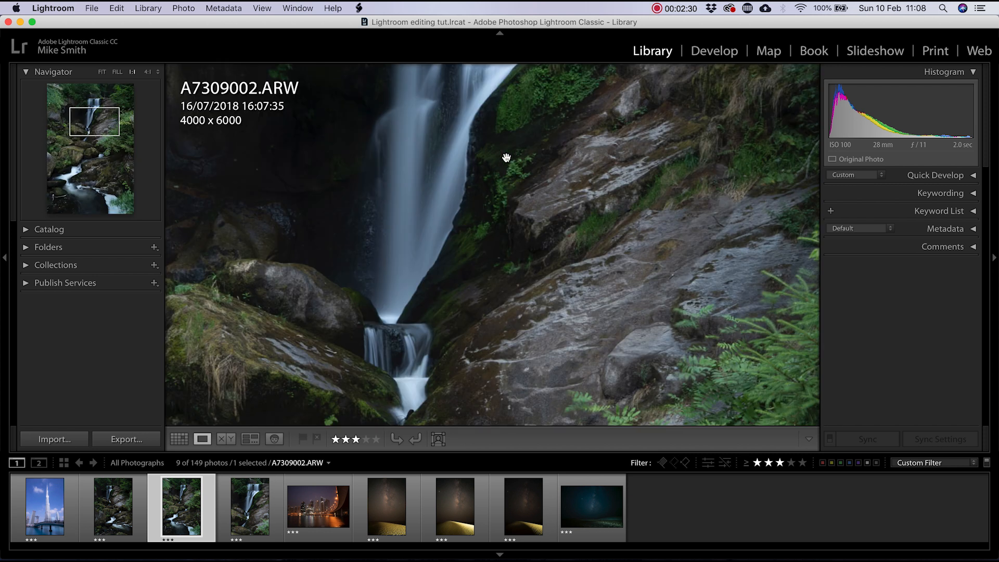
{"action": "left_click", "coordinate": [519, 188]}
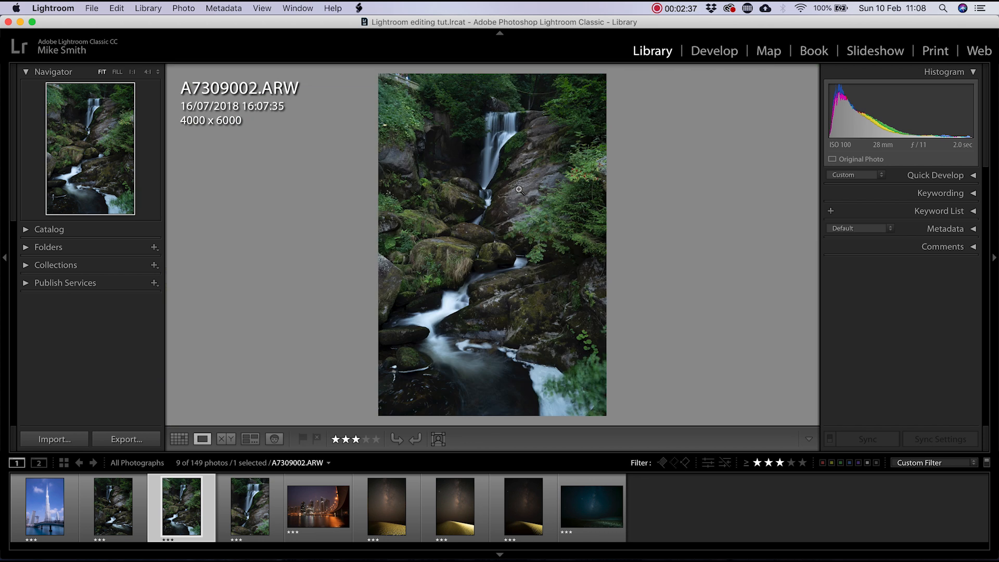
{"action": "key", "text": "4"}
Step: Rate the skyscraper photo DSC00195.ARW and the night skyline A7309865.ARW four stars
{"action": "key", "text": "Left"}
{"action": "key", "text": "Left"}
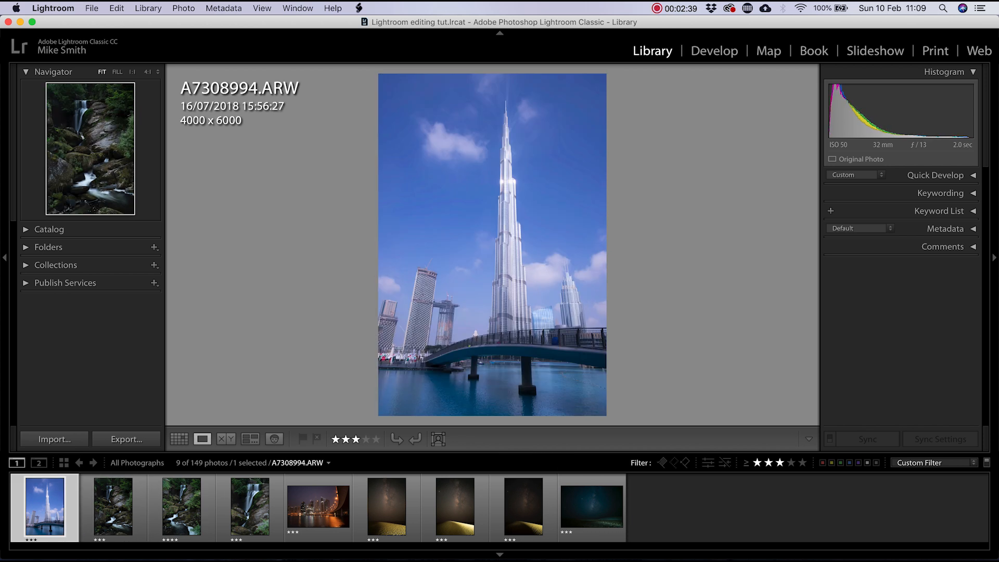
{"action": "key", "text": "4"}
{"action": "key", "text": "Right"}
{"action": "key", "text": "Right"}
{"action": "key", "text": "Right"}
{"action": "key", "text": "Right"}
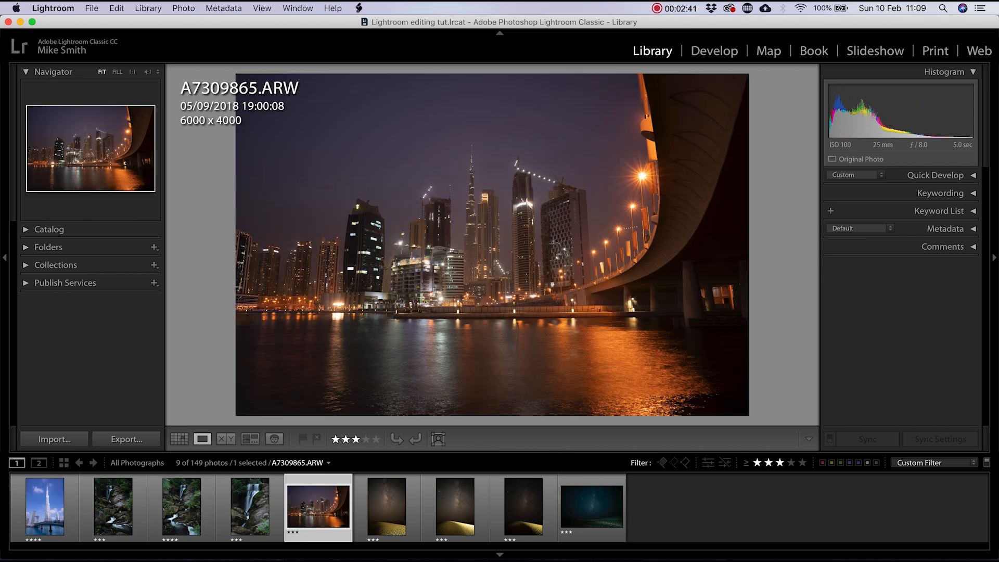
{"action": "key", "text": "4"}
Step: Rate the desert Milky Way photo A7309901.ARW four stars and filter the filmstrip to photos rated four stars or higher
{"action": "key", "text": "Right"}
{"action": "key", "text": "Right"}
{"action": "key", "text": "Right"}
{"action": "key", "text": "Left"}
{"action": "key", "text": "4"}
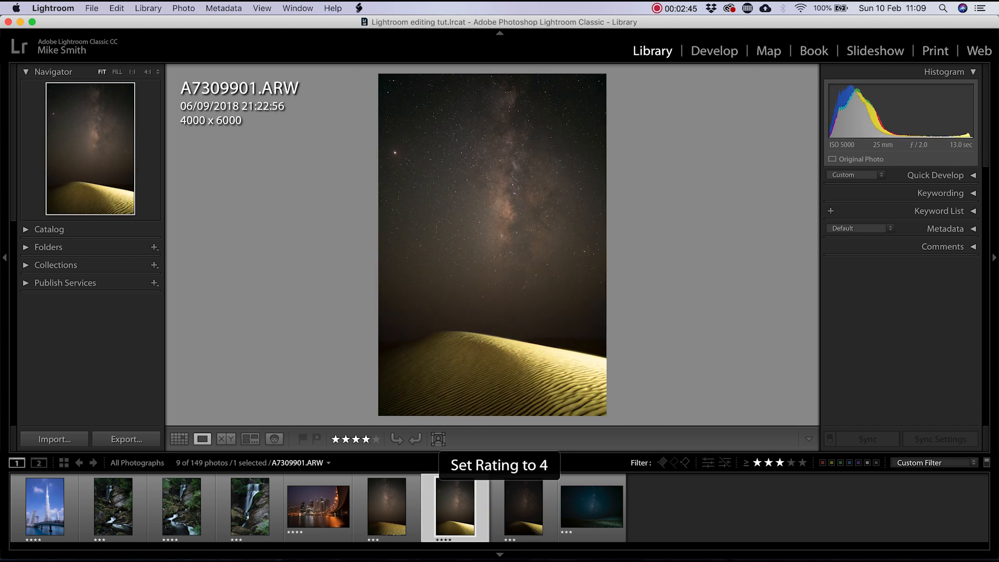
{"action": "left_click", "coordinate": [791, 463]}
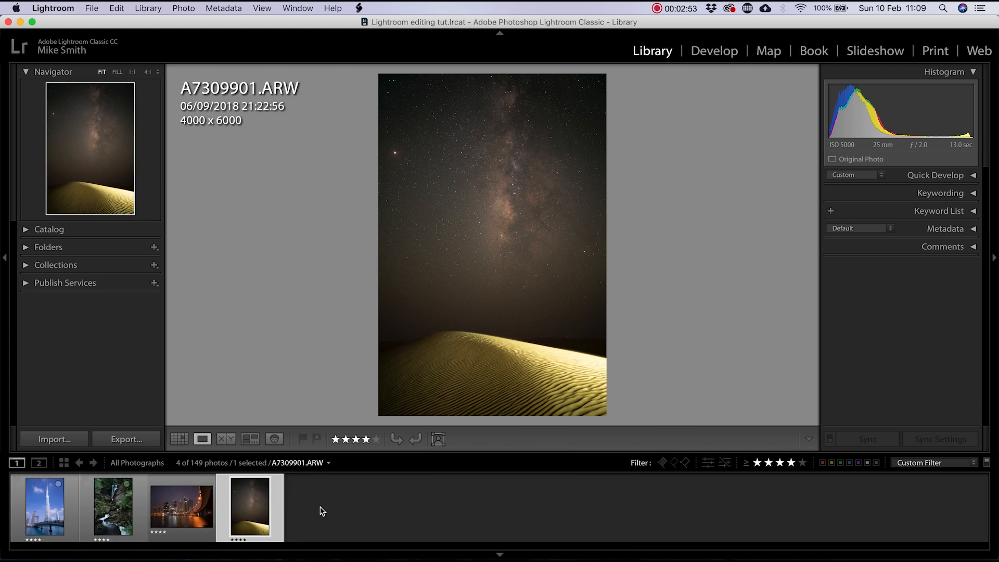
Step: Select DSC00195.ARW, look over its Quick Develop settings, and open the photo in the Develop module
{"action": "left_click", "coordinate": [44, 510]}
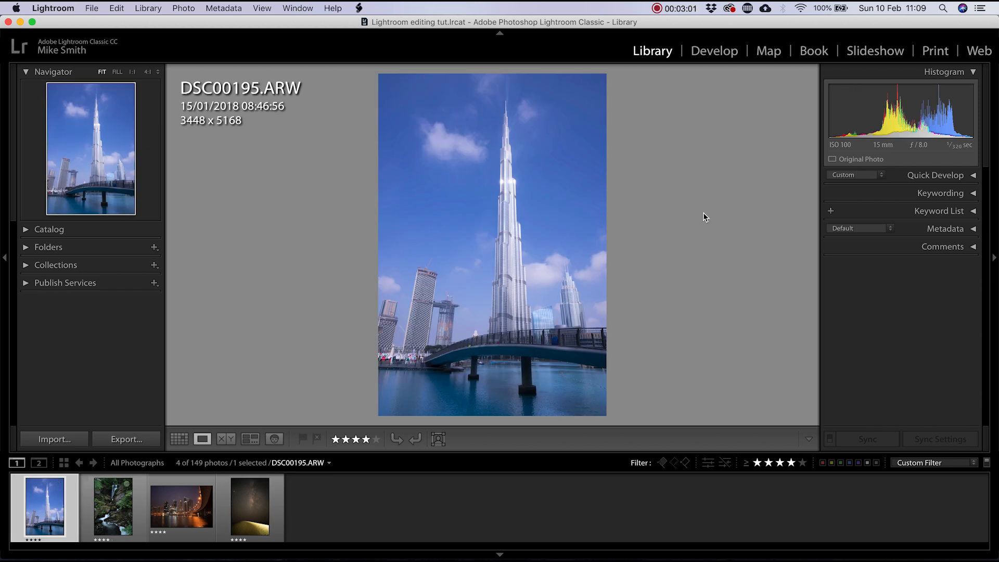
{"action": "left_click", "coordinate": [943, 176]}
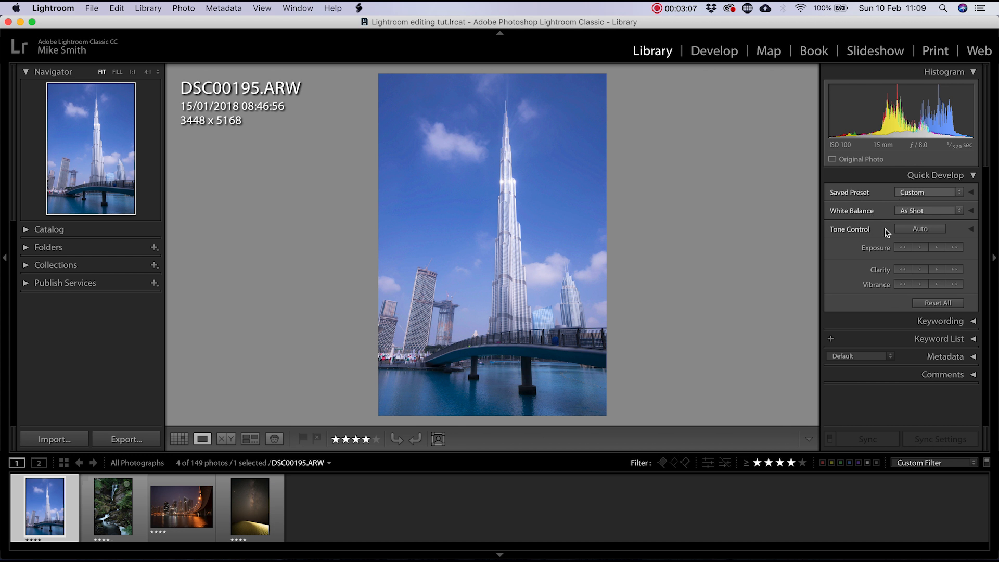
{"action": "left_click", "coordinate": [934, 192]}
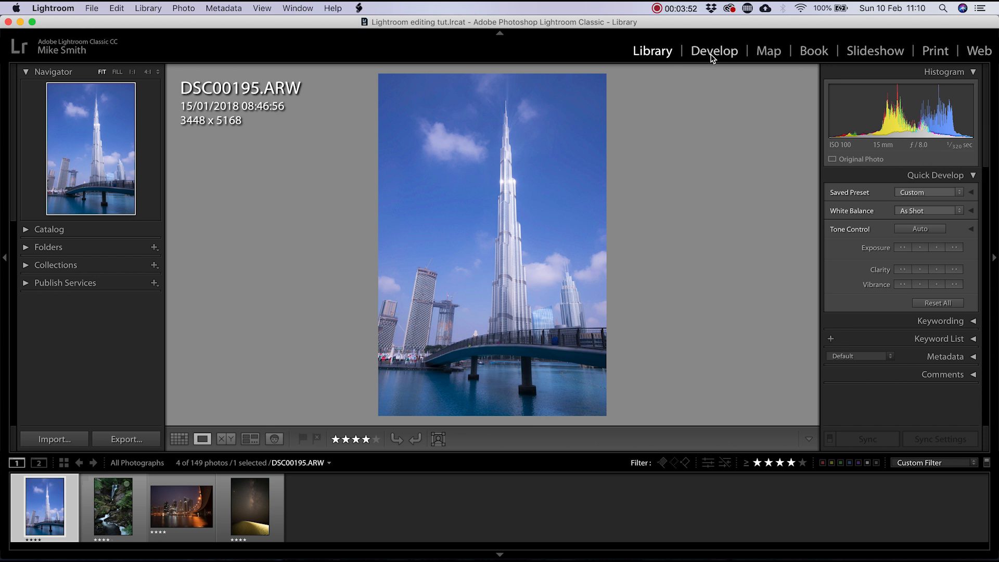
{"action": "left_click", "coordinate": [713, 51]}
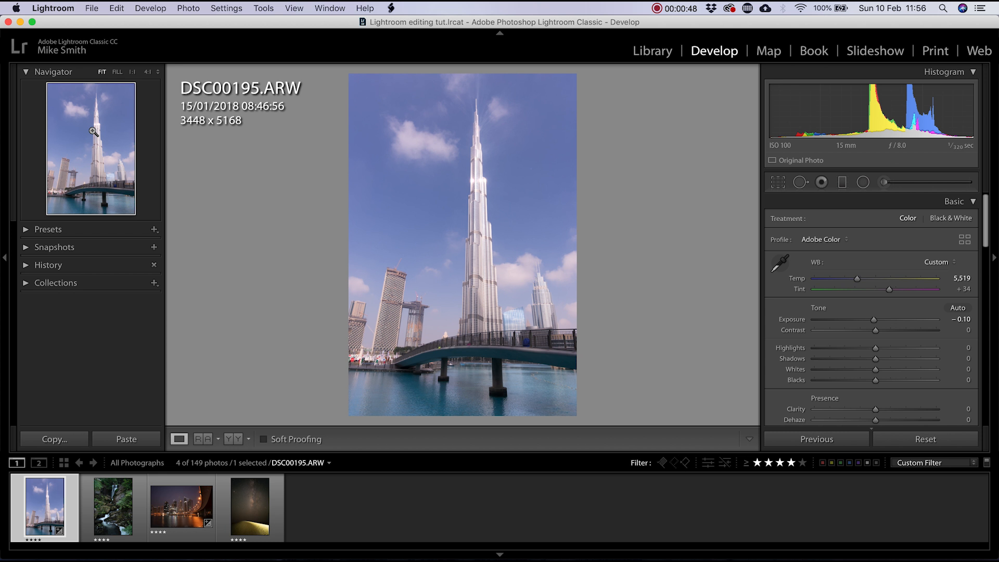
Step: Inspect the sky, tower facade and spire of DSC00195.ARW at 4:1 and 1:1, ending at the fitted view
{"action": "left_click", "coordinate": [424, 196]}
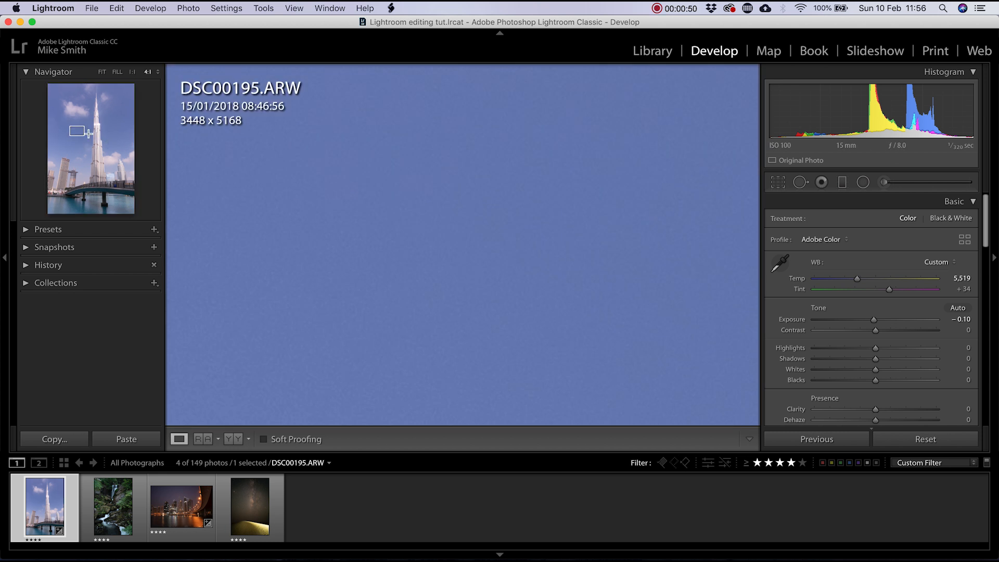
{"action": "left_click", "coordinate": [101, 118]}
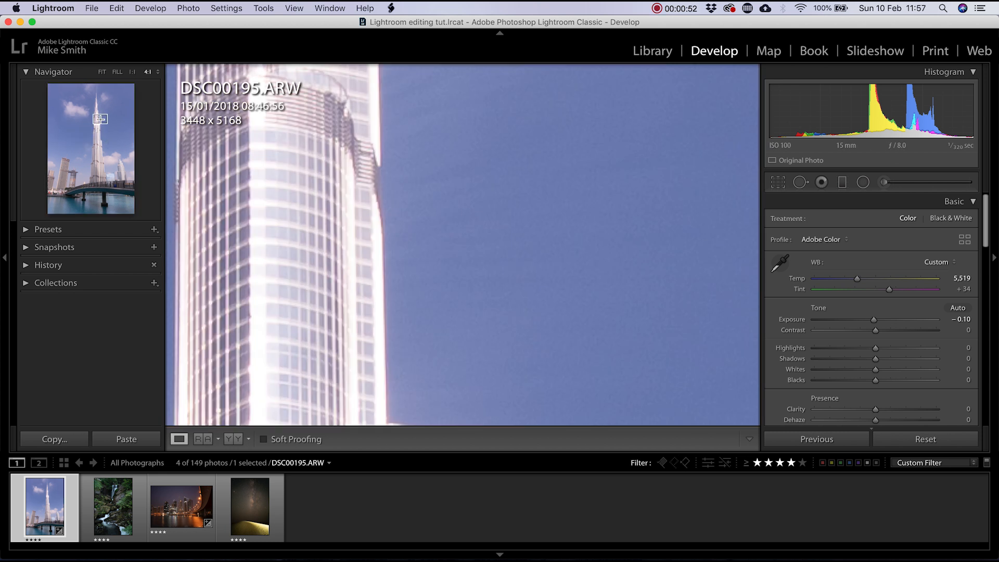
{"action": "left_click", "coordinate": [102, 169]}
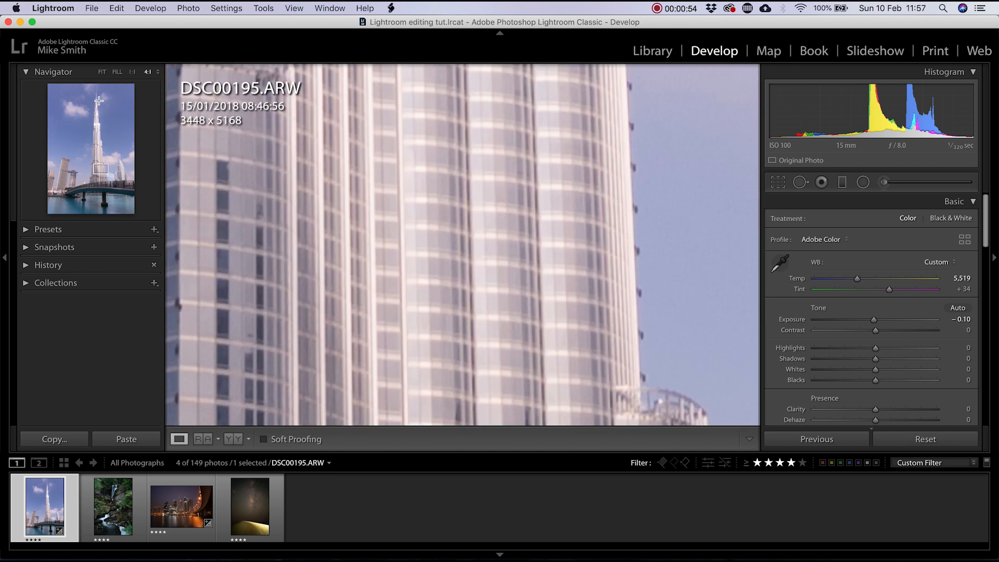
{"action": "left_click", "coordinate": [96, 98]}
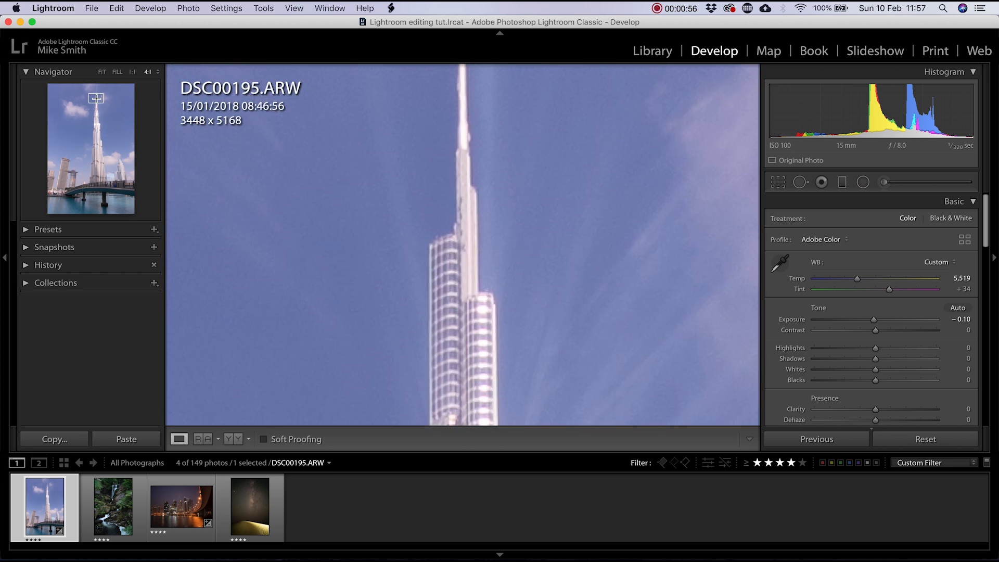
{"action": "left_click", "coordinate": [133, 73]}
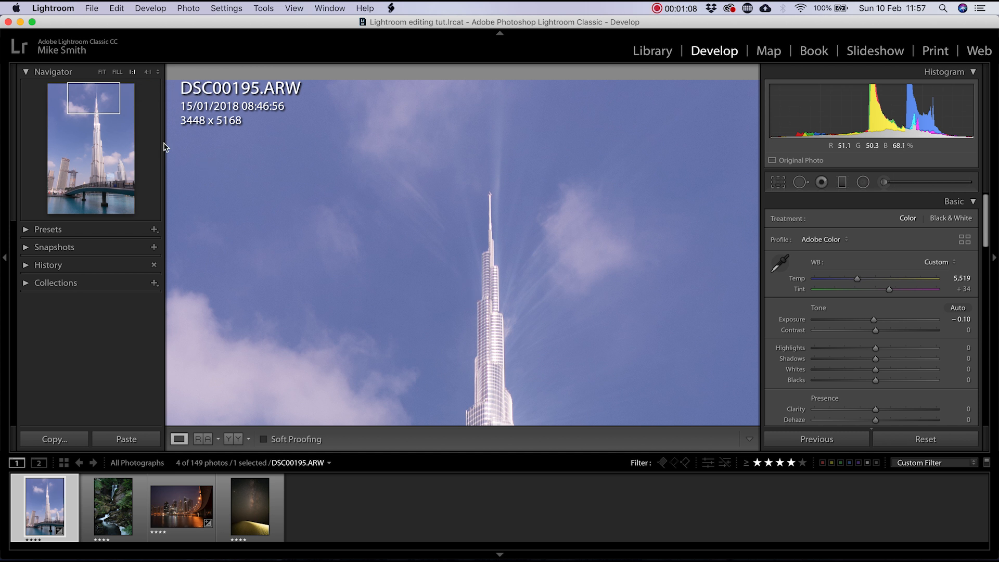
{"action": "left_click", "coordinate": [461, 274]}
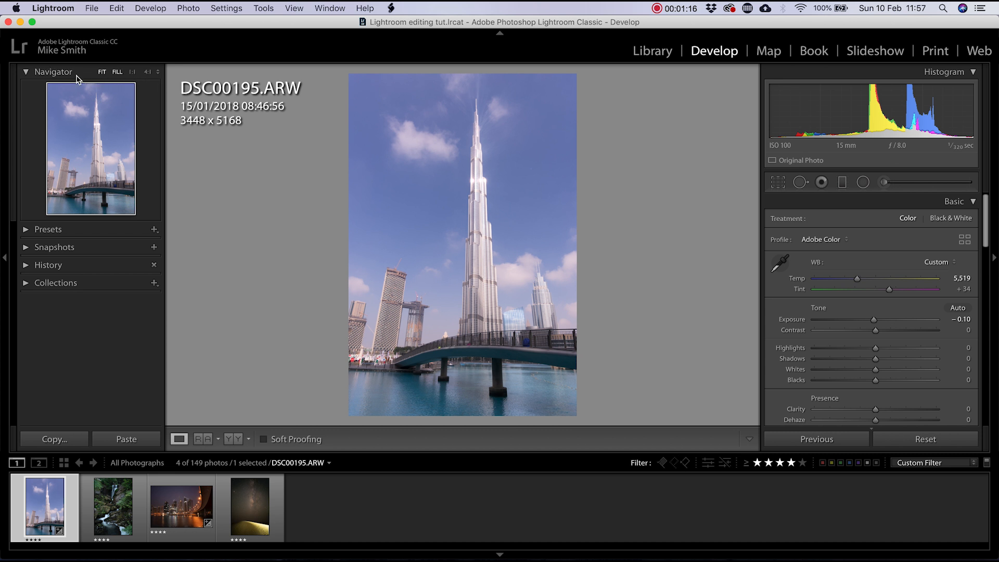
Step: Look over the available Develop preset groups and the photo's edit history
{"action": "left_click", "coordinate": [26, 229]}
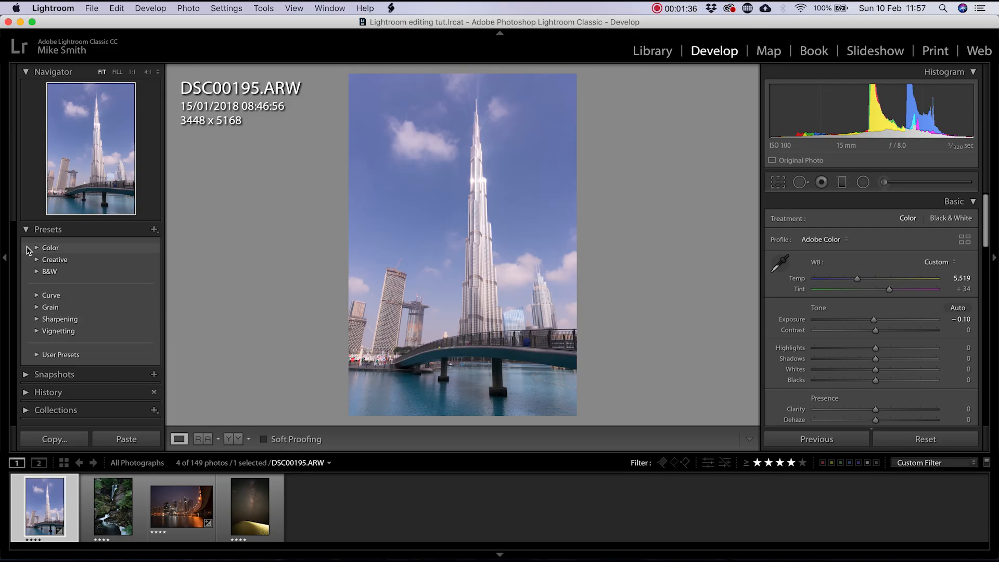
{"action": "left_click", "coordinate": [27, 230]}
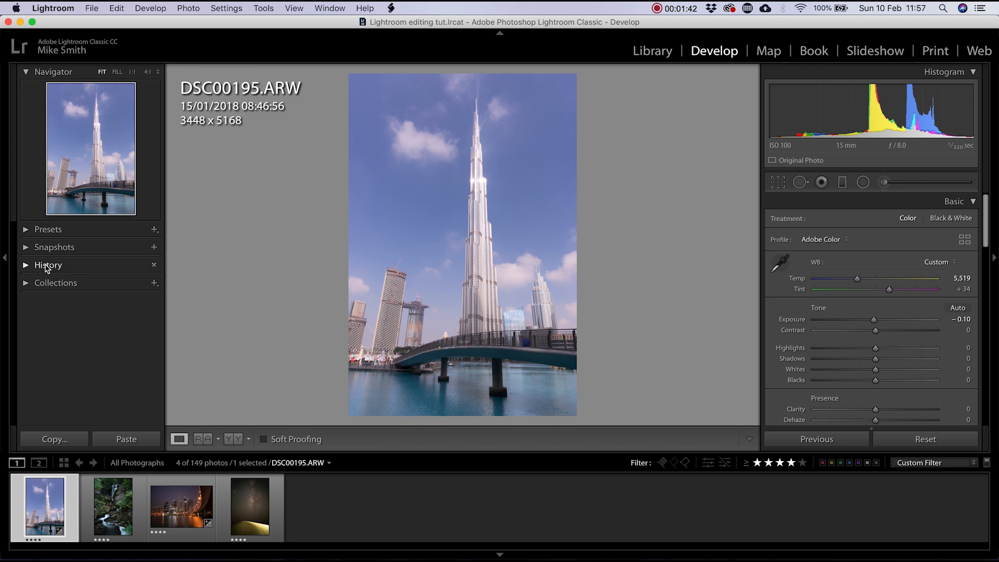
{"action": "left_click", "coordinate": [45, 265]}
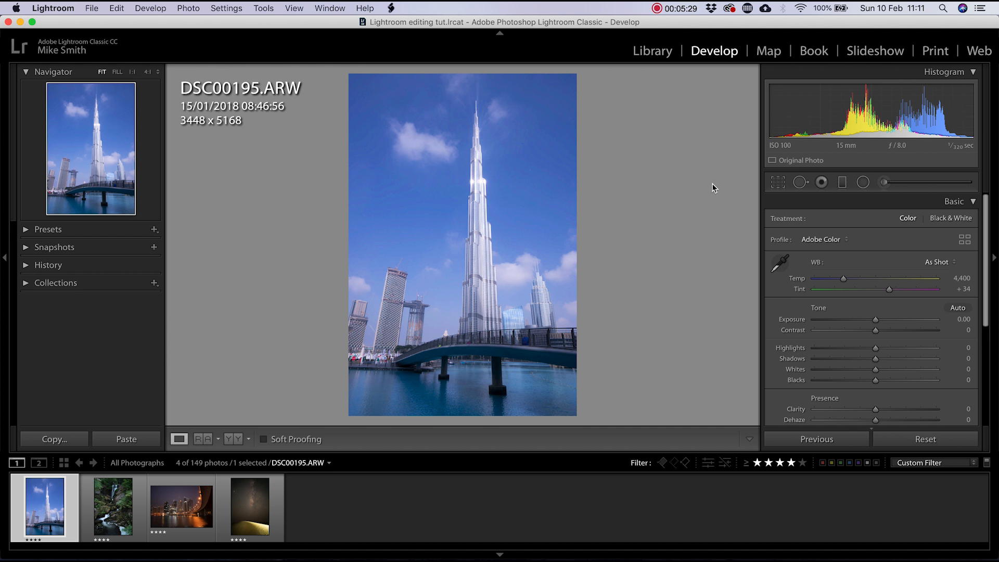
Step: Enable Remove Chromatic Aberration and profile corrections for DSC00195.ARW, keeping the Sony E 10-18mm F4 OSS lens model
{"action": "left_click", "coordinate": [974, 203]}
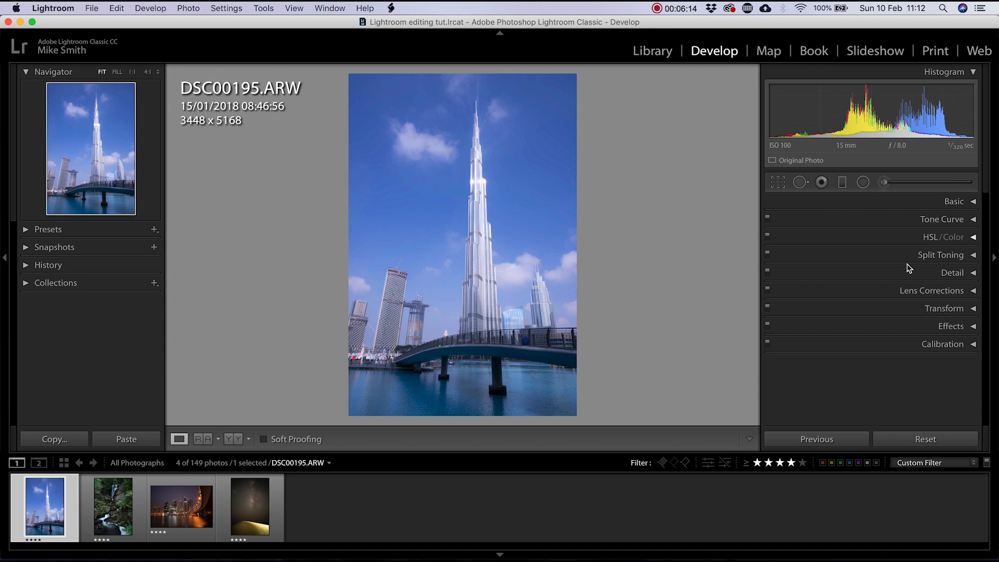
{"action": "left_click", "coordinate": [944, 292]}
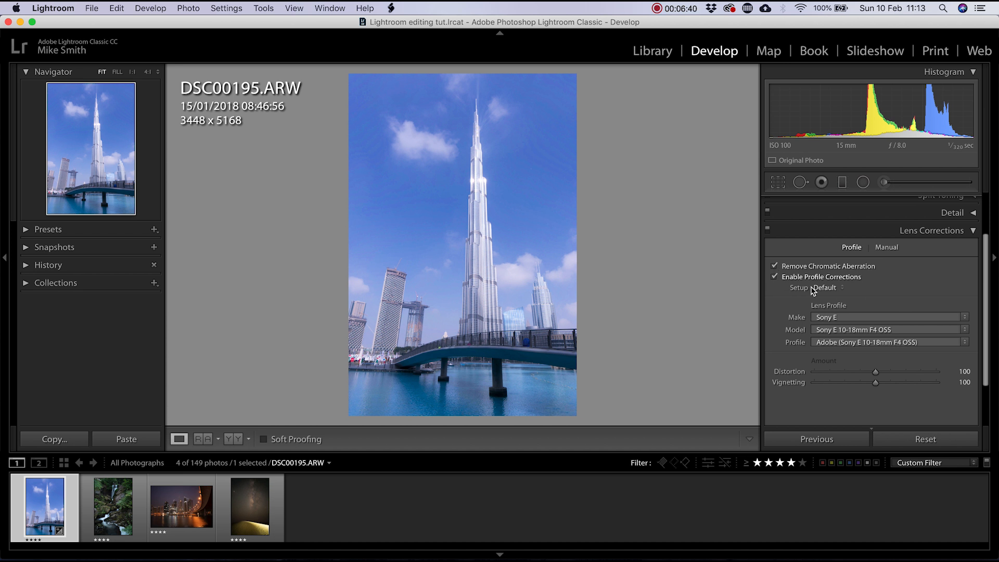
{"action": "left_click", "coordinate": [853, 333]}
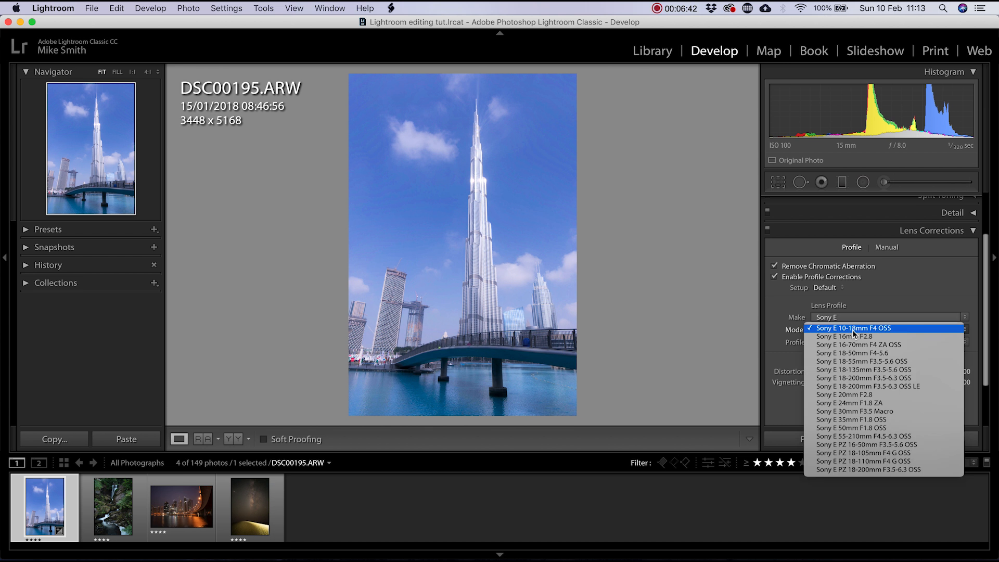
{"action": "left_click", "coordinate": [854, 329]}
{"action": "left_click", "coordinate": [859, 317]}
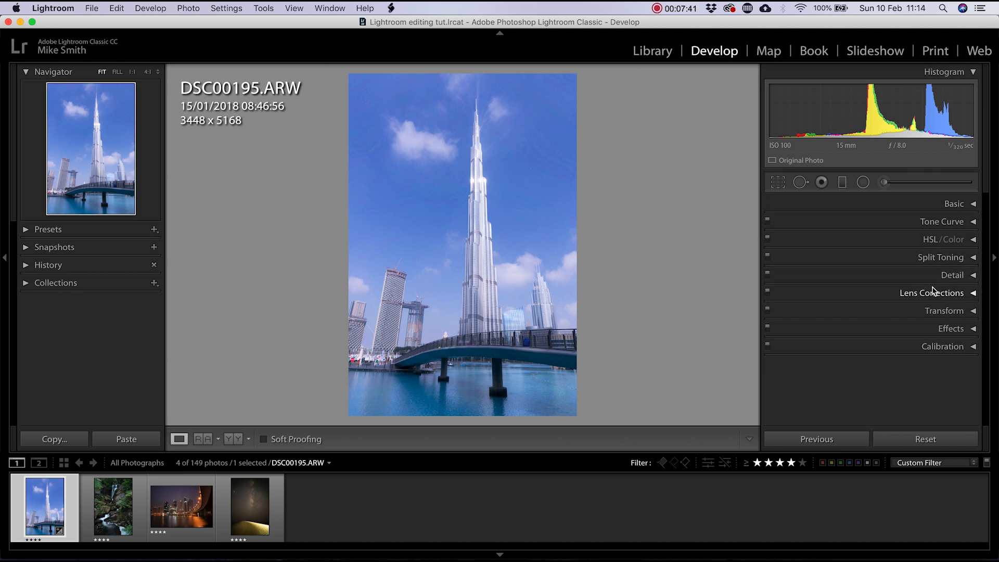
Step: Review the Basic adjustments for DSC00195.ARW and set the white balance temperature to 6,176
{"action": "left_click", "coordinate": [956, 202]}
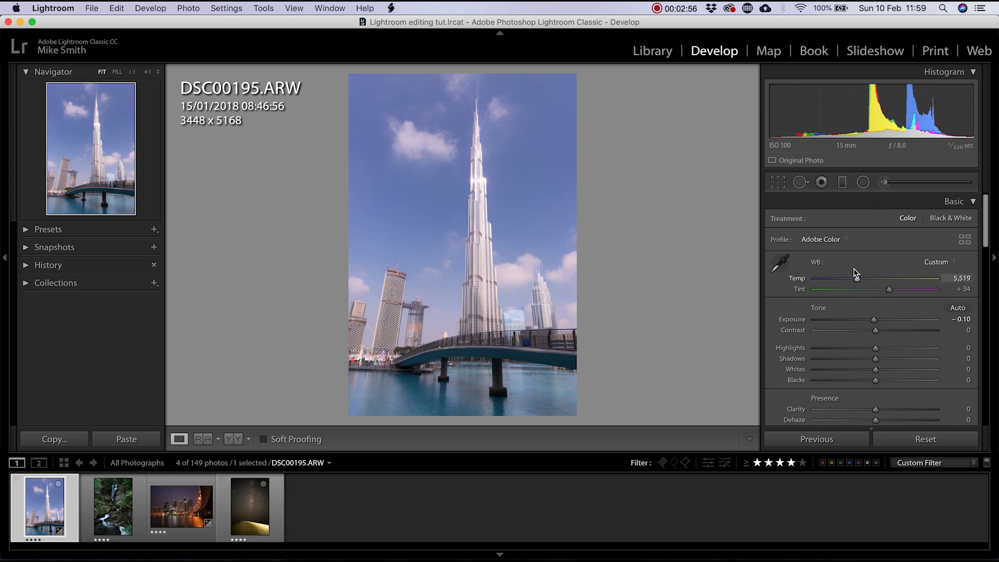
{"action": "scroll", "coordinate": [864, 279], "scroll_direction": "down", "scroll_amount": 2}
{"action": "scroll", "coordinate": [871, 282], "scroll_direction": "down", "scroll_amount": 5}
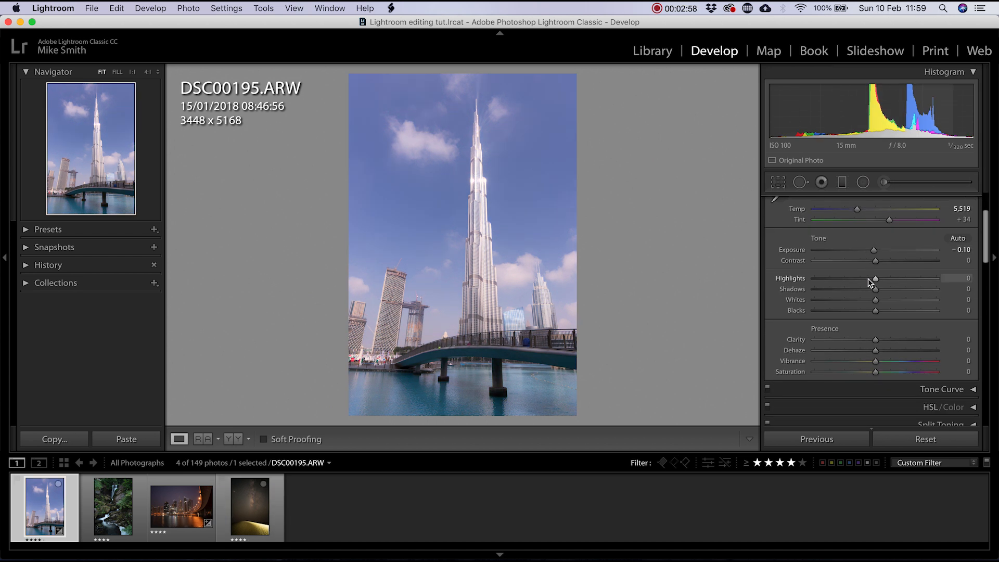
{"action": "scroll", "coordinate": [871, 283], "scroll_direction": "up", "scroll_amount": 3}
{"action": "scroll", "coordinate": [871, 283], "scroll_direction": "up", "scroll_amount": 3}
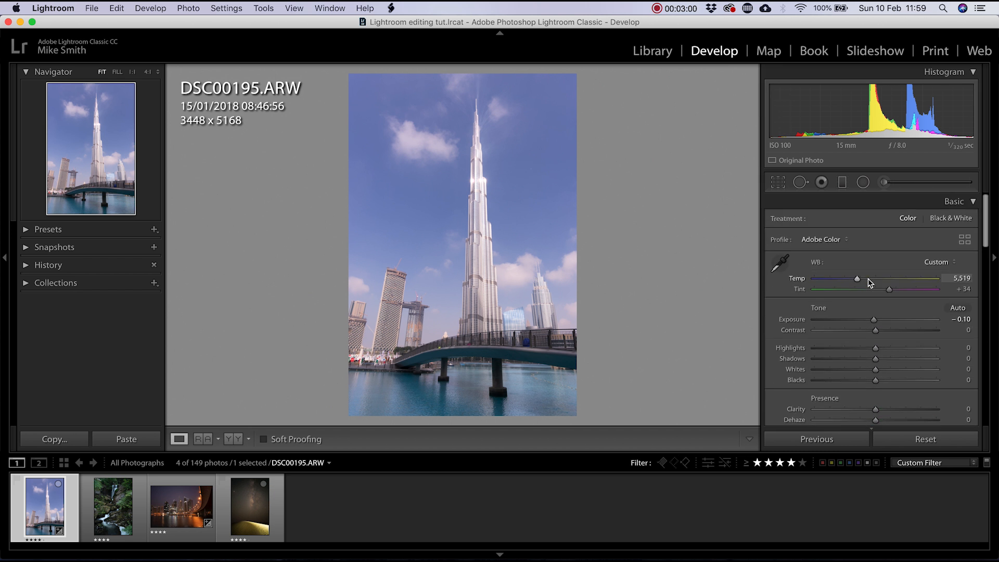
{"action": "scroll", "coordinate": [872, 284], "scroll_direction": "down", "scroll_amount": 1}
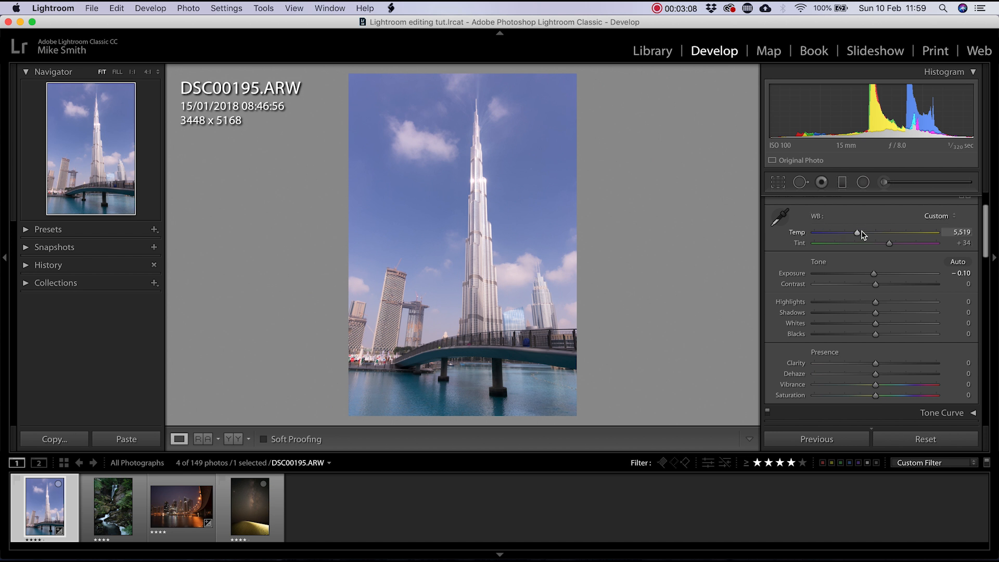
{"action": "mouse_move", "coordinate": [858, 235]}
{"action": "left_mouse_down"}
{"action": "mouse_move", "coordinate": [838, 232]}
{"action": "mouse_move", "coordinate": [887, 235]}
{"action": "mouse_move", "coordinate": [867, 234]}
{"action": "left_mouse_up"}
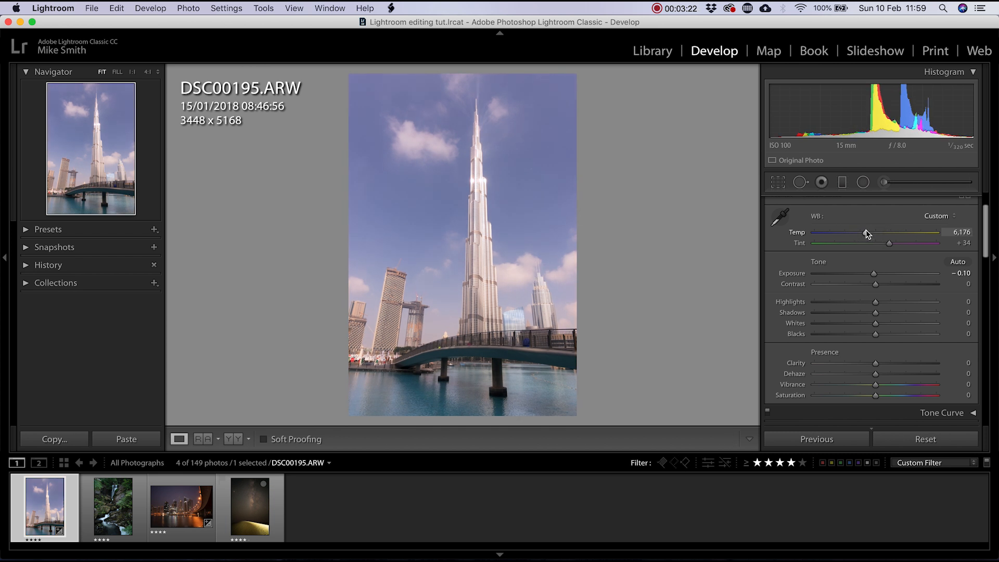
Step: Reset the Exposure to 0.00, return the Tint to its default after trying +54, and set the white balance temperature to 5,524
{"action": "double_click", "coordinate": [799, 236]}
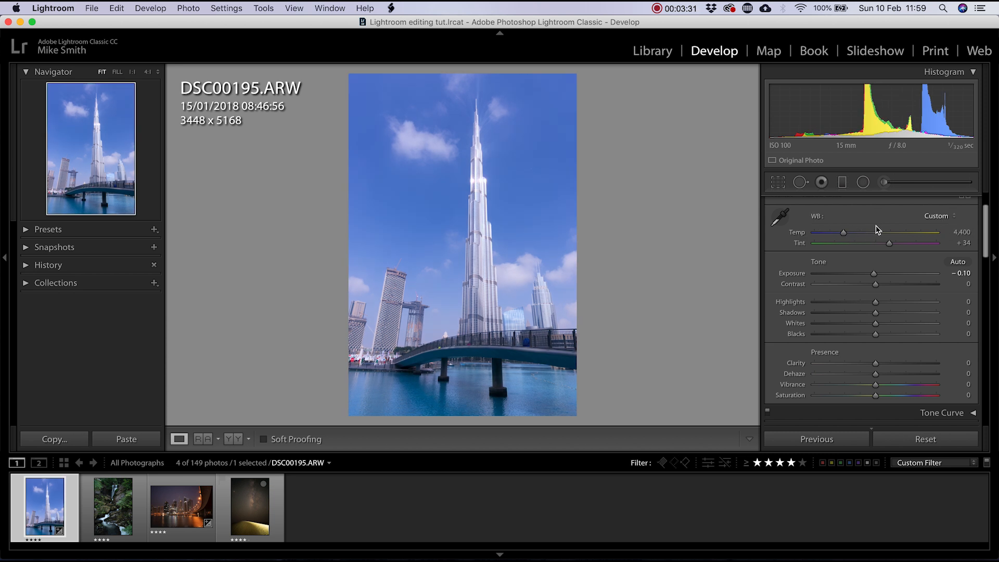
{"action": "double_click", "coordinate": [794, 278]}
{"action": "mouse_move", "coordinate": [889, 243]}
{"action": "left_mouse_down"}
{"action": "mouse_move", "coordinate": [839, 243]}
{"action": "mouse_move", "coordinate": [900, 243]}
{"action": "left_mouse_up"}
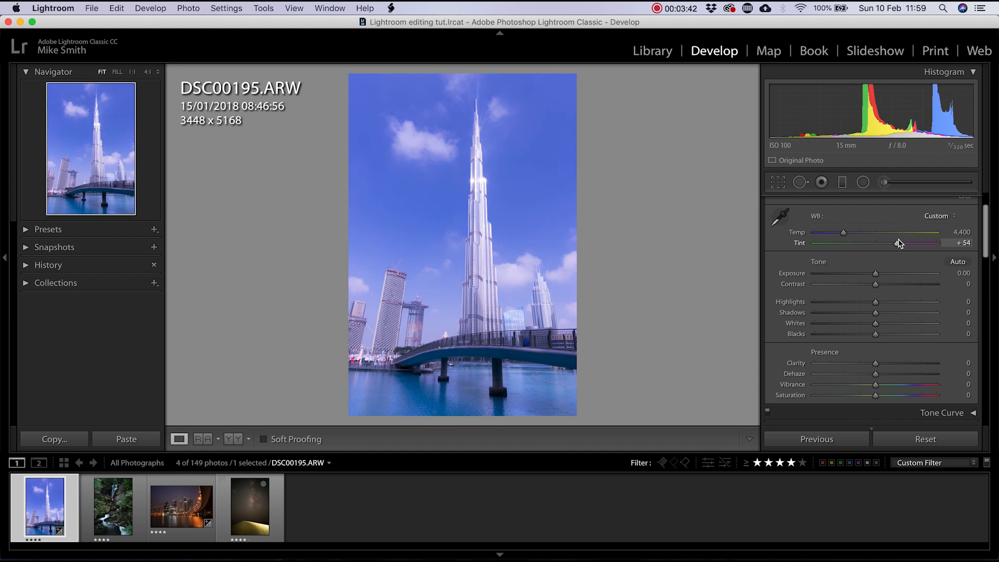
{"action": "double_click", "coordinate": [800, 244]}
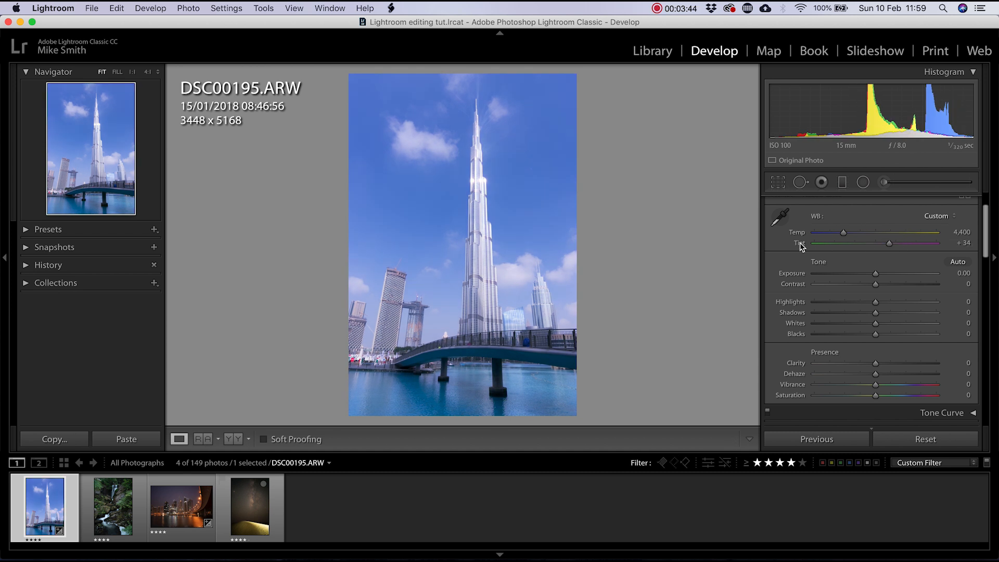
{"action": "left_click_drag", "start_coordinate": [843, 232], "coordinate": [857, 234]}
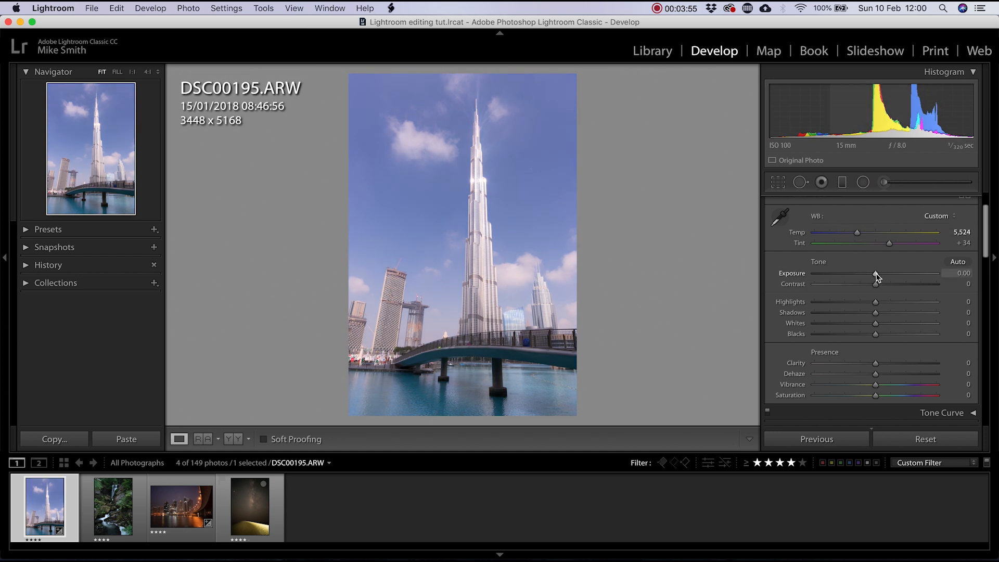
Step: Set the Exposure of DSC00195.ARW to −0.35 and the Contrast to +14
{"action": "mouse_move", "coordinate": [876, 276]}
{"action": "left_mouse_down"}
{"action": "mouse_move", "coordinate": [863, 275]}
{"action": "mouse_move", "coordinate": [889, 276]}
{"action": "mouse_move", "coordinate": [863, 276]}
{"action": "mouse_move", "coordinate": [877, 275]}
{"action": "left_mouse_up"}
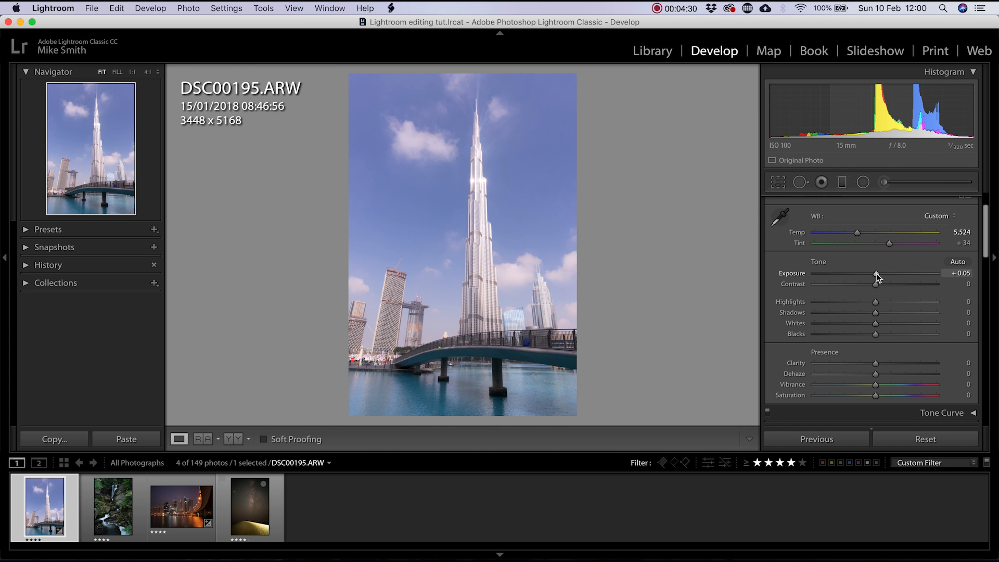
{"action": "double_click", "coordinate": [877, 274]}
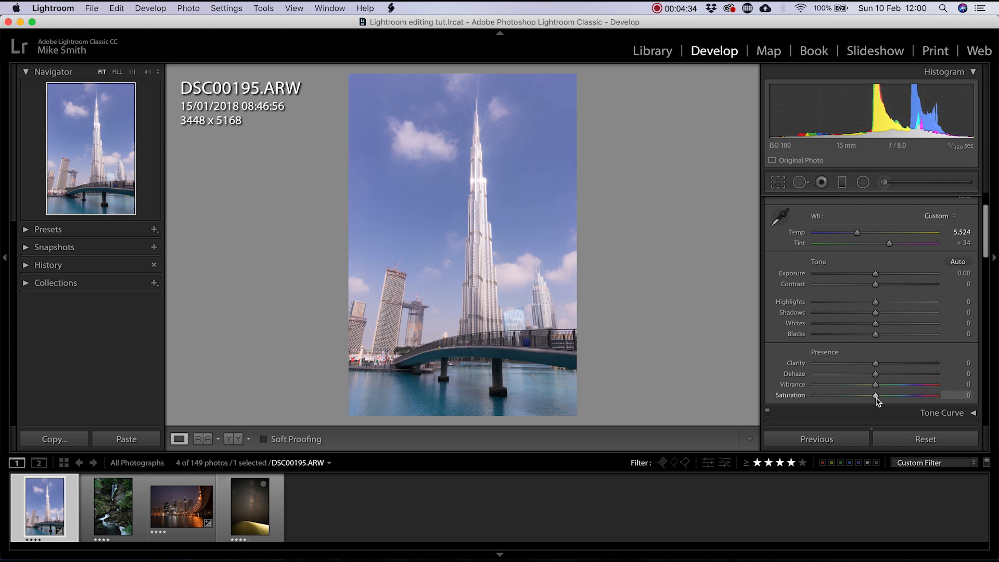
{"action": "left_click_drag", "start_coordinate": [876, 275], "coordinate": [872, 275]}
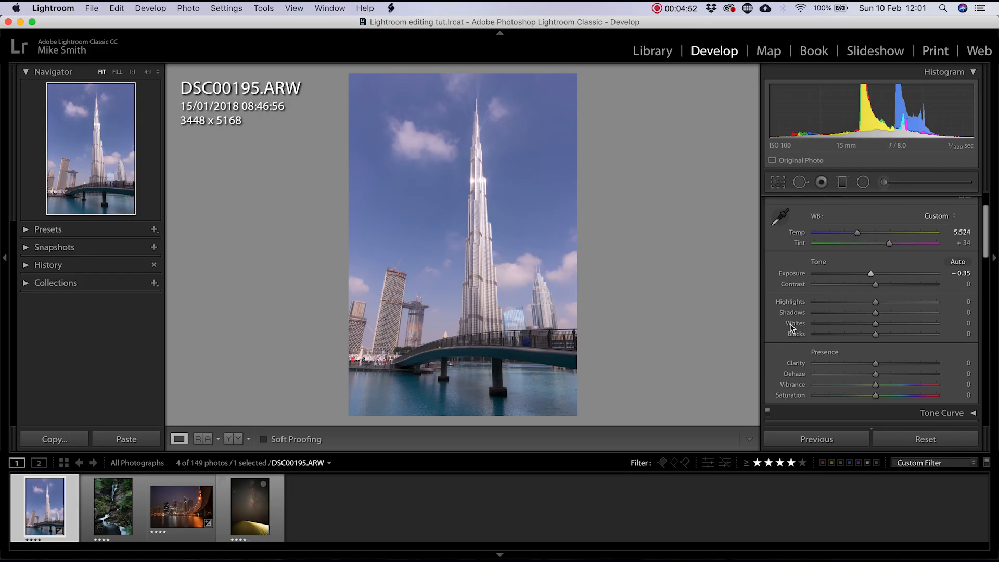
{"action": "mouse_move", "coordinate": [876, 285]}
{"action": "left_mouse_down"}
{"action": "mouse_move", "coordinate": [936, 290]}
{"action": "mouse_move", "coordinate": [812, 287]}
{"action": "mouse_move", "coordinate": [885, 291]}
{"action": "left_mouse_up"}
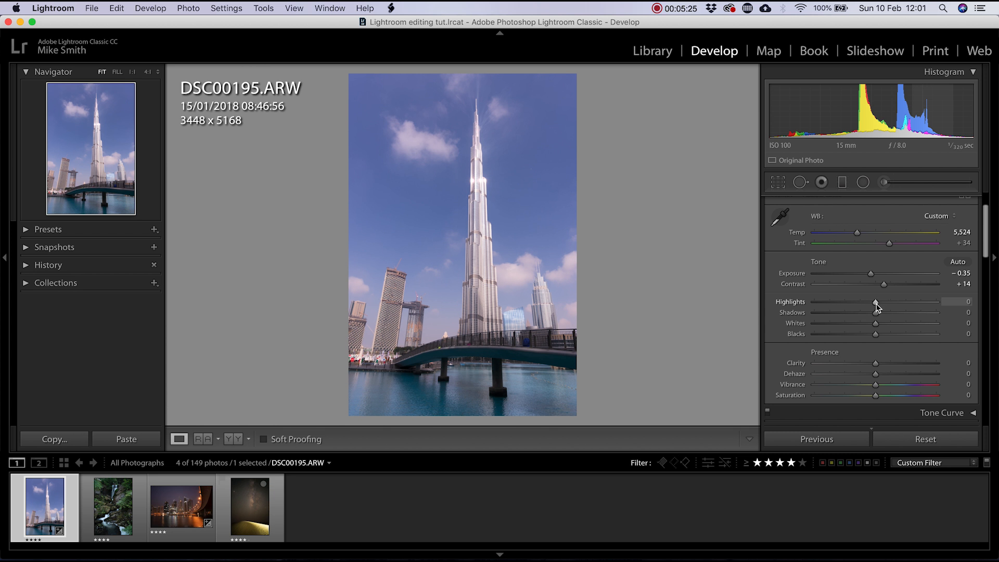
Step: Lower the Highlights to −58 and raise the Shadows to +77 for DSC00195.ARW
{"action": "left_click", "coordinate": [876, 304]}
{"action": "mouse_move", "coordinate": [877, 307]}
{"action": "left_mouse_down"}
{"action": "mouse_move", "coordinate": [939, 306]}
{"action": "mouse_move", "coordinate": [845, 301]}
{"action": "mouse_move", "coordinate": [972, 300]}
{"action": "mouse_move", "coordinate": [806, 301]}
{"action": "mouse_move", "coordinate": [952, 302]}
{"action": "mouse_move", "coordinate": [825, 306]}
{"action": "mouse_move", "coordinate": [905, 302]}
{"action": "mouse_move", "coordinate": [861, 301]}
{"action": "mouse_move", "coordinate": [877, 306]}
{"action": "left_mouse_up"}
{"action": "left_click", "coordinate": [876, 301]}
{"action": "left_click_drag", "start_coordinate": [876, 305], "coordinate": [905, 315]}
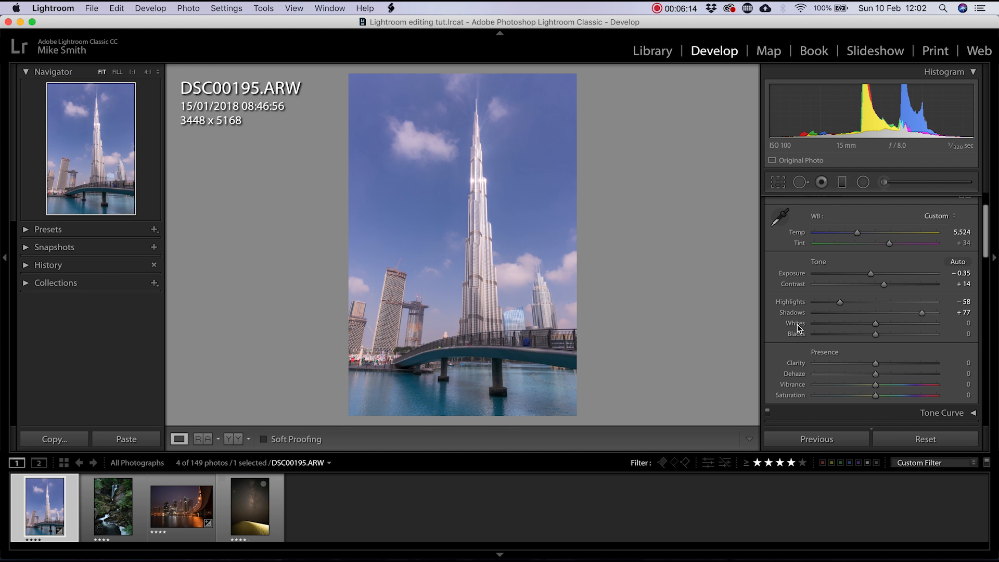
Step: Set the Whites to +11 and the Blacks to −21 using the clipping preview, checking the tower's bright facade at 1:1
{"action": "left_click", "coordinate": [876, 325], "text": "alt"}
{"action": "left_click_drag", "start_coordinate": [876, 325], "coordinate": [927, 335]}
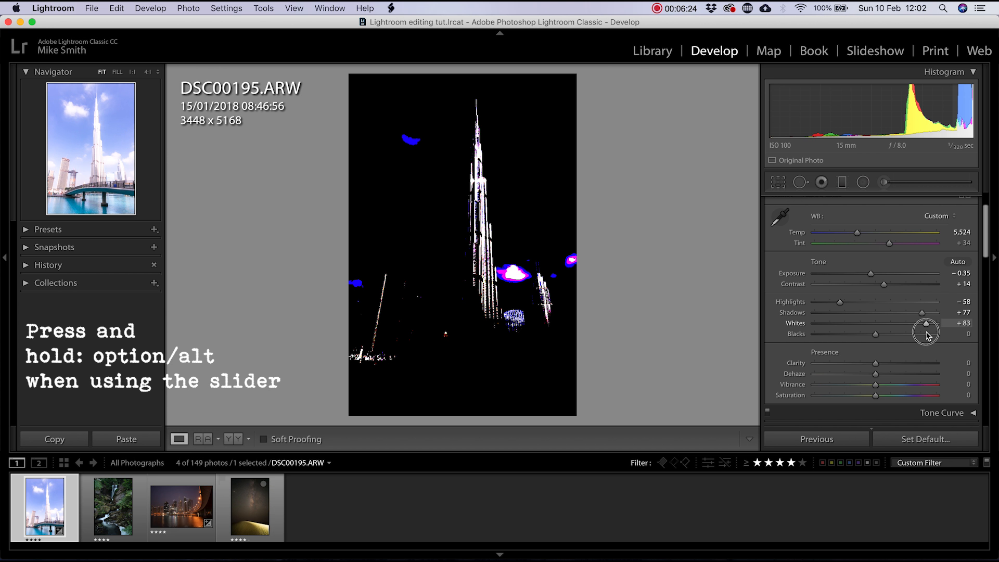
{"action": "left_click_drag", "start_coordinate": [926, 336], "coordinate": [927, 326]}
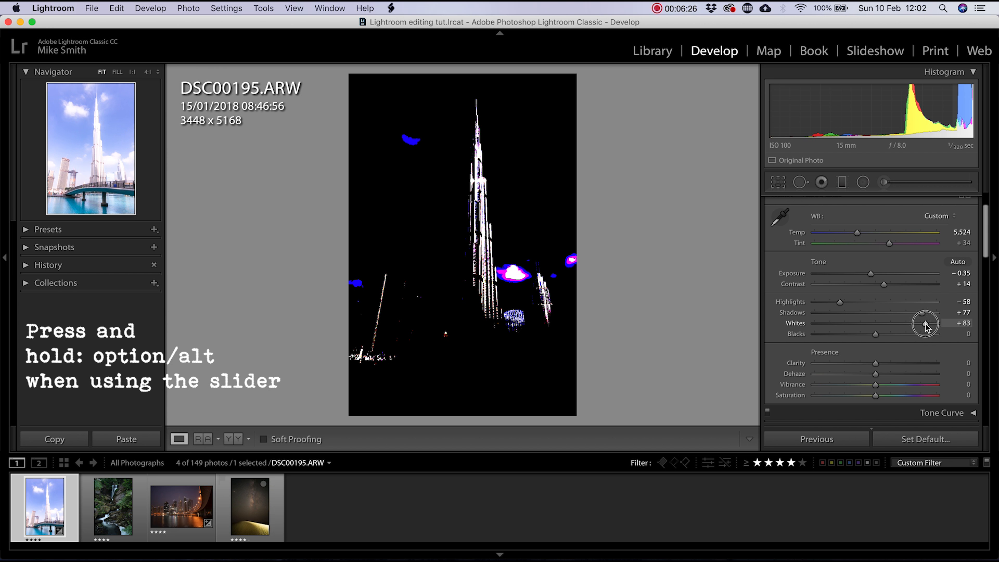
{"action": "left_click_drag", "start_coordinate": [926, 325], "coordinate": [878, 326]}
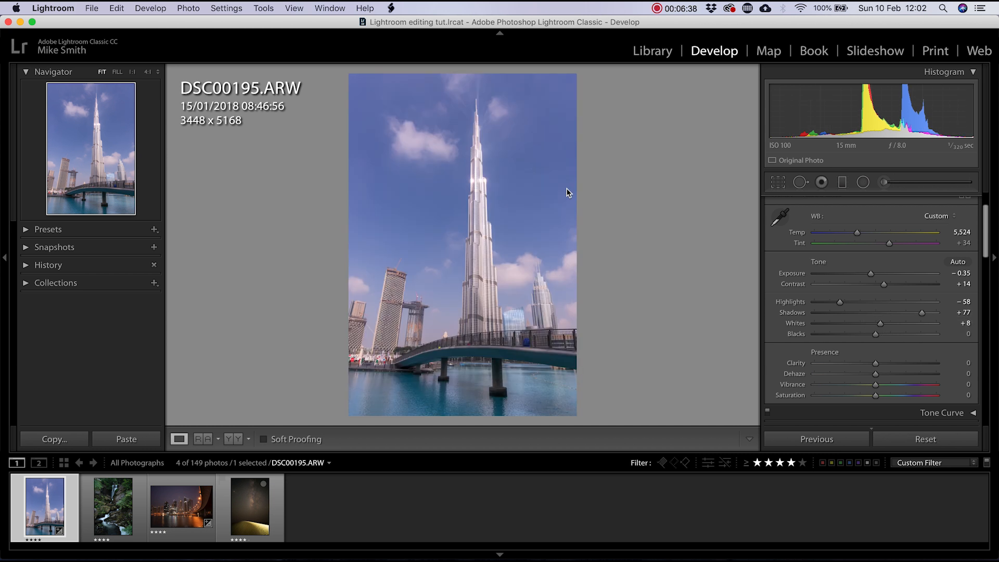
{"action": "left_click", "coordinate": [479, 183]}
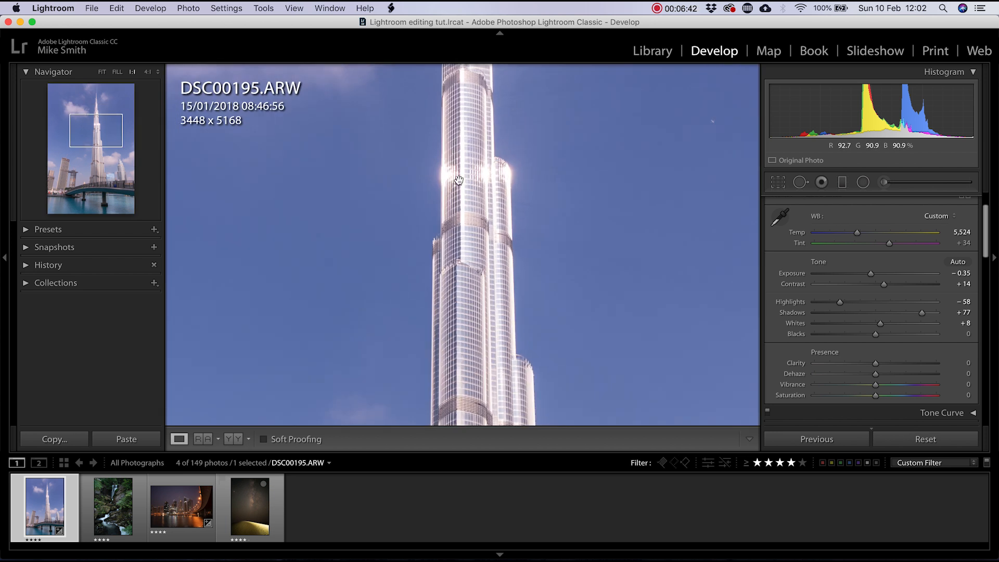
{"action": "left_click", "coordinate": [491, 170]}
{"action": "key", "text": "alt"}
{"action": "left_click_drag", "start_coordinate": [875, 335], "coordinate": [859, 337]}
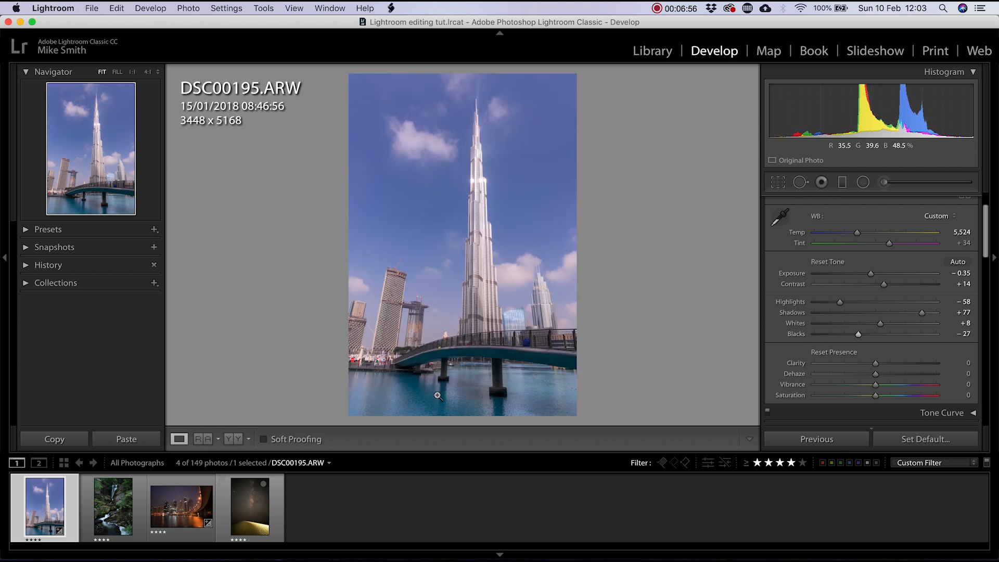
{"action": "left_click_drag", "start_coordinate": [858, 339], "coordinate": [883, 323]}
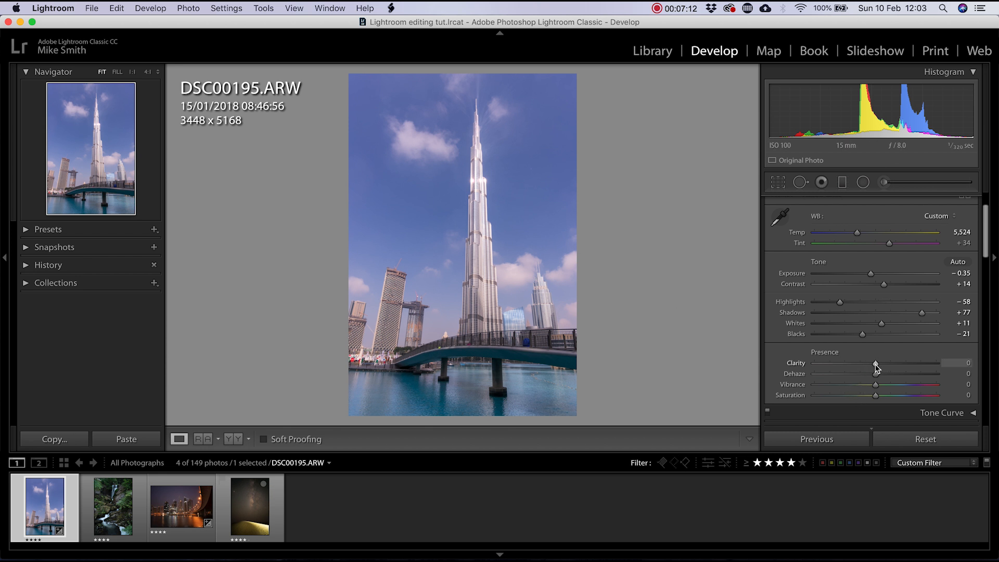
Step: Compare the tower photo at extreme and low Clarity values, including +100, and set the Clarity to +15
{"action": "left_click_drag", "start_coordinate": [876, 365], "coordinate": [943, 366]}
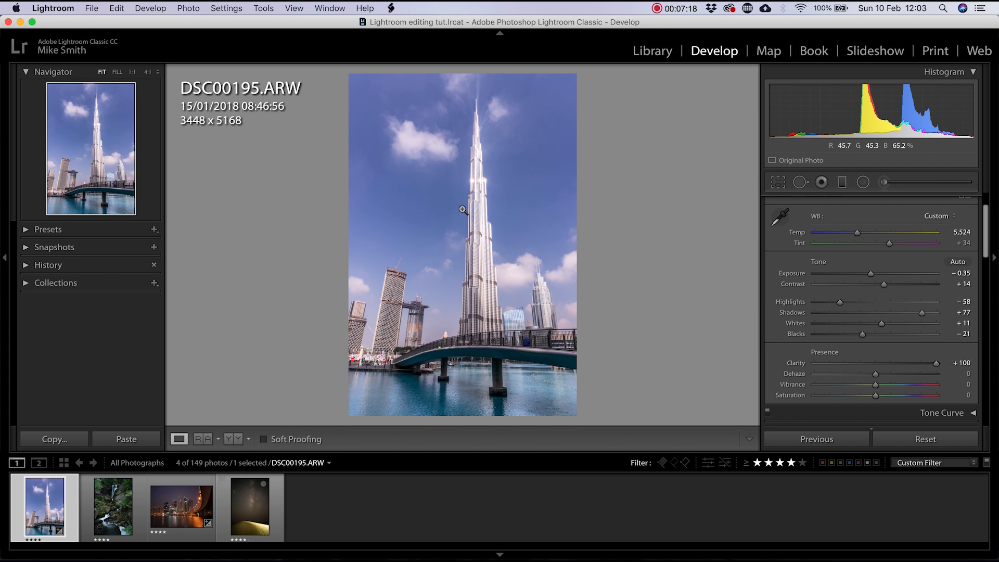
{"action": "left_click", "coordinate": [937, 366]}
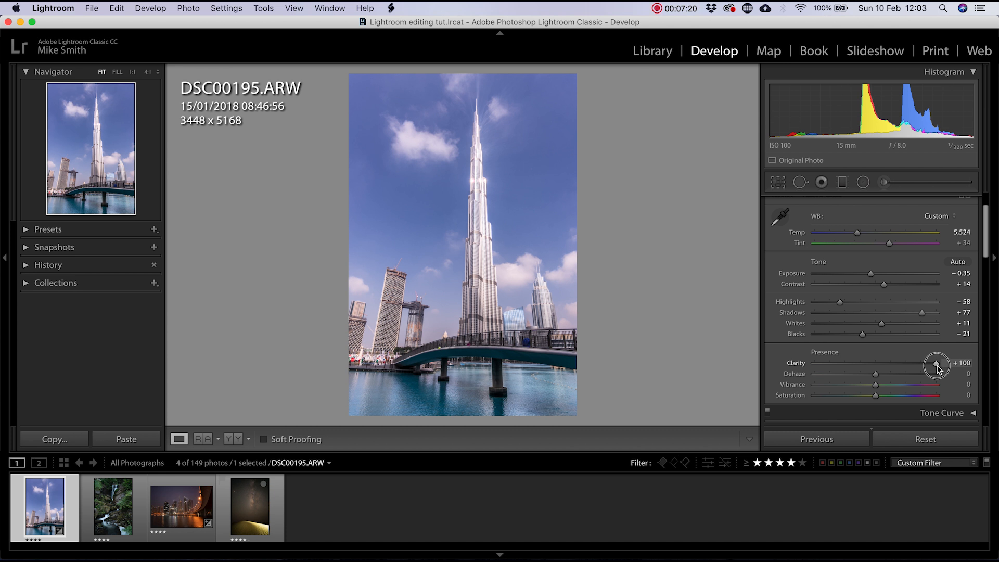
{"action": "mouse_move", "coordinate": [937, 366]}
{"action": "left_mouse_down"}
{"action": "mouse_move", "coordinate": [877, 367]}
{"action": "mouse_move", "coordinate": [943, 366]}
{"action": "left_mouse_up"}
{"action": "left_click_drag", "start_coordinate": [936, 364], "coordinate": [878, 367]}
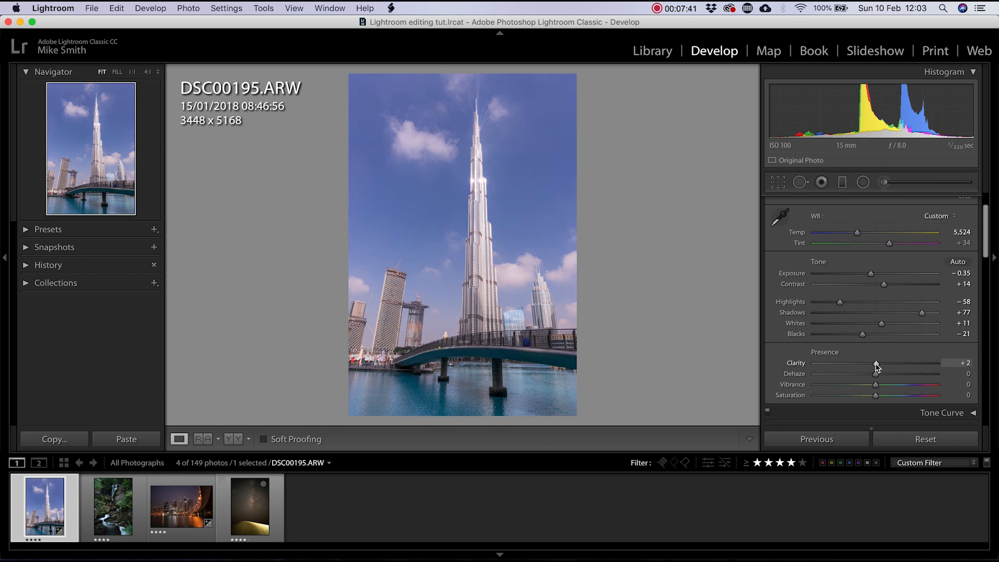
{"action": "left_click_drag", "start_coordinate": [881, 364], "coordinate": [915, 364]}
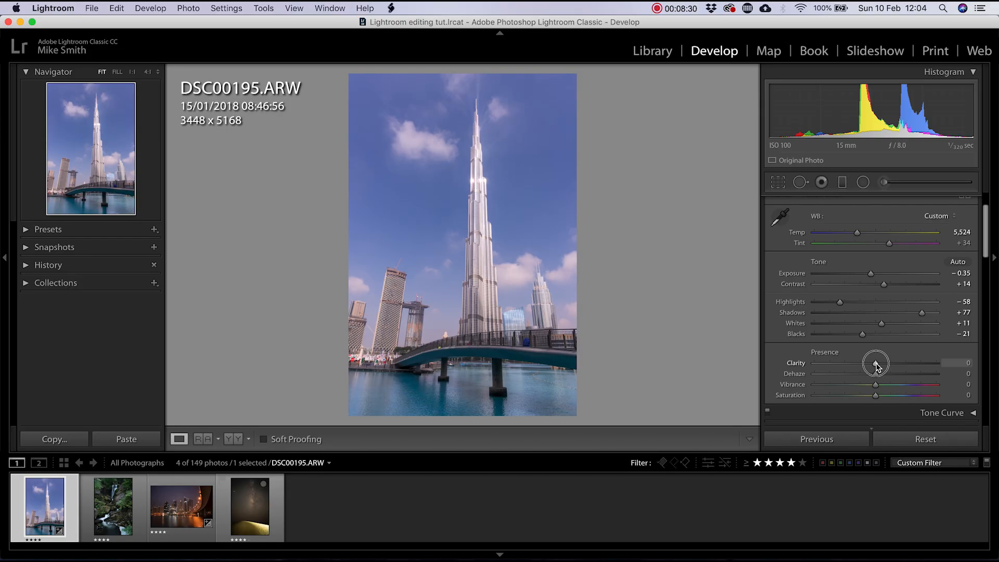
{"action": "left_click_drag", "start_coordinate": [876, 363], "coordinate": [891, 369]}
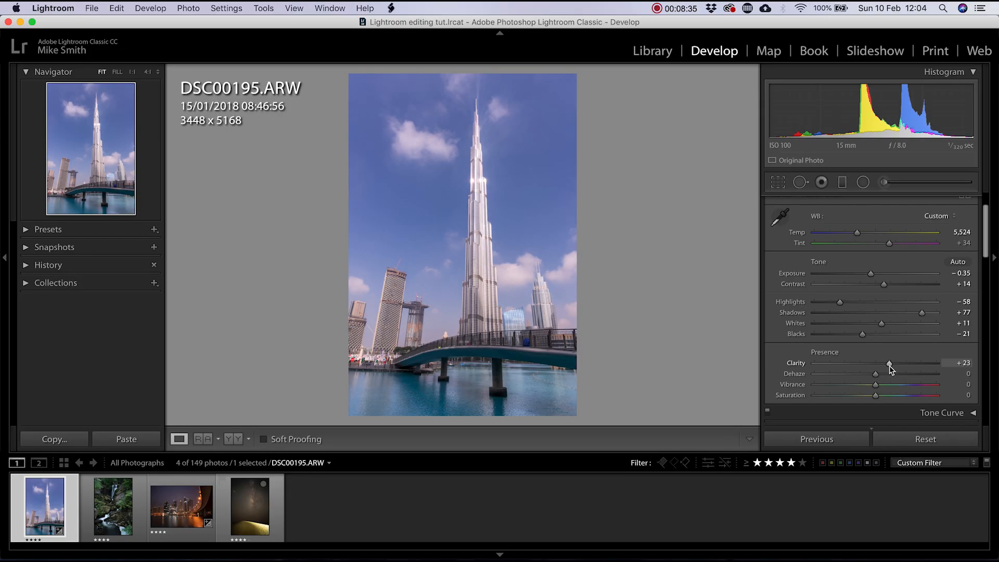
{"action": "left_click_drag", "start_coordinate": [890, 363], "coordinate": [885, 363]}
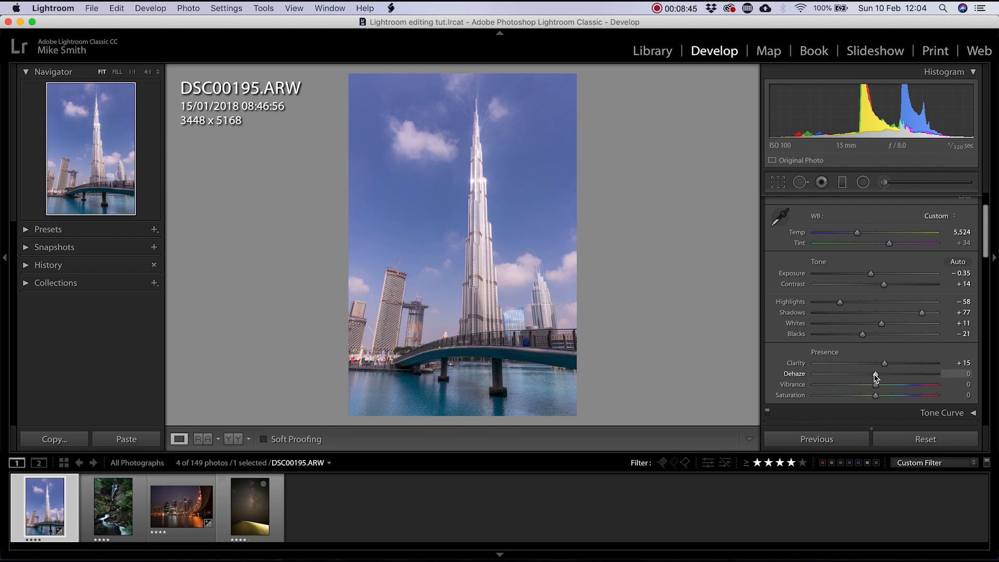
Step: Try Dehaze at +43 and −48 on the tower photo and reset it to 0
{"action": "left_click", "coordinate": [875, 375]}
{"action": "left_click_drag", "start_coordinate": [876, 376], "coordinate": [902, 383]}
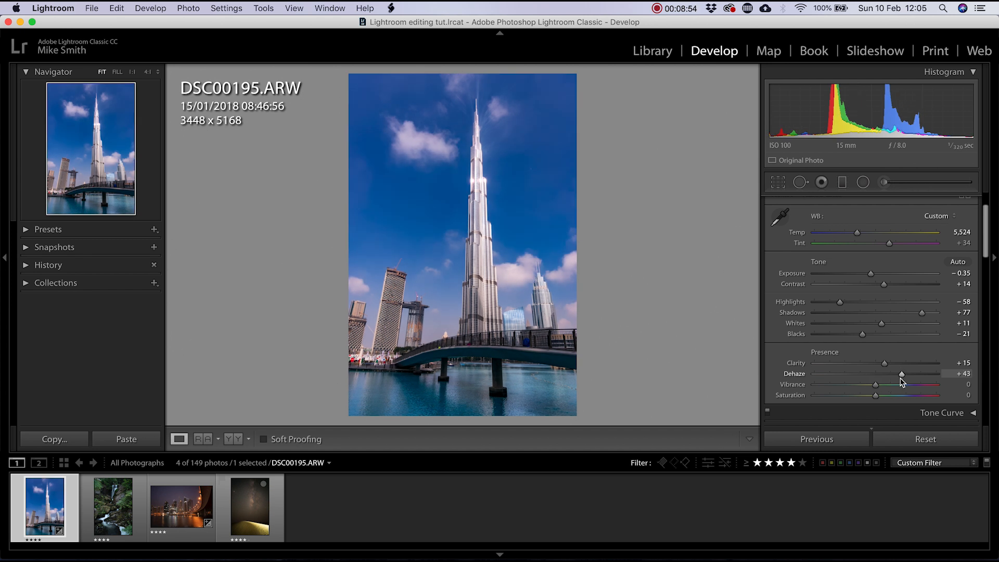
{"action": "left_click_drag", "start_coordinate": [902, 380], "coordinate": [891, 379]}
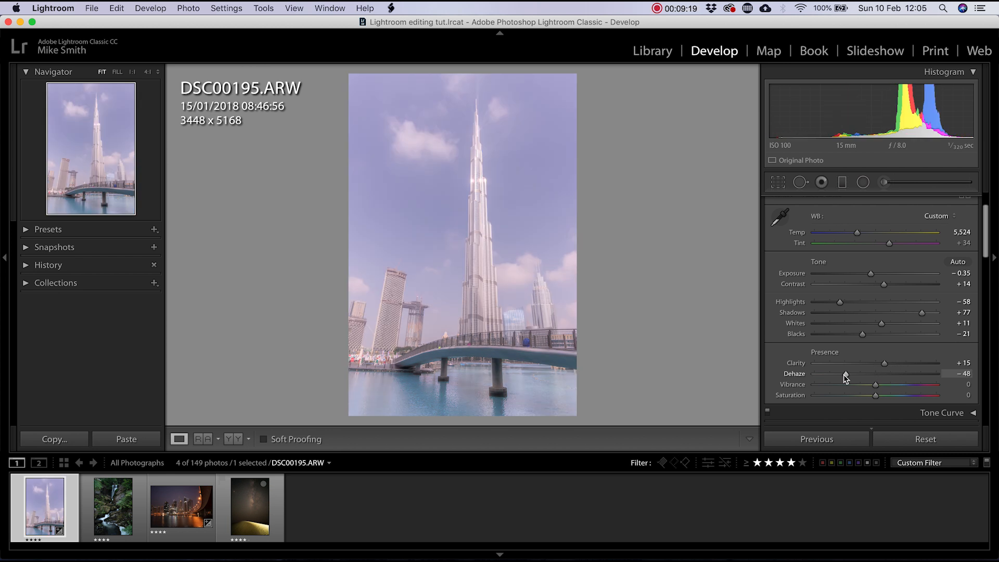
{"action": "double_click", "coordinate": [845, 374]}
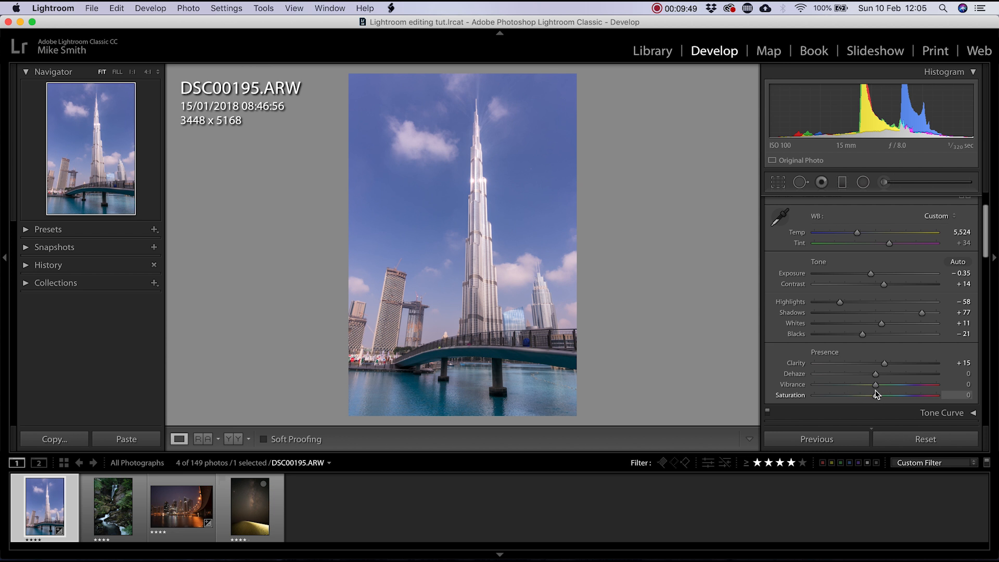
Step: Try a Saturation of +54 on the night skyline photo A7309865.ARW and reset it to 0
{"action": "left_click", "coordinate": [180, 507]}
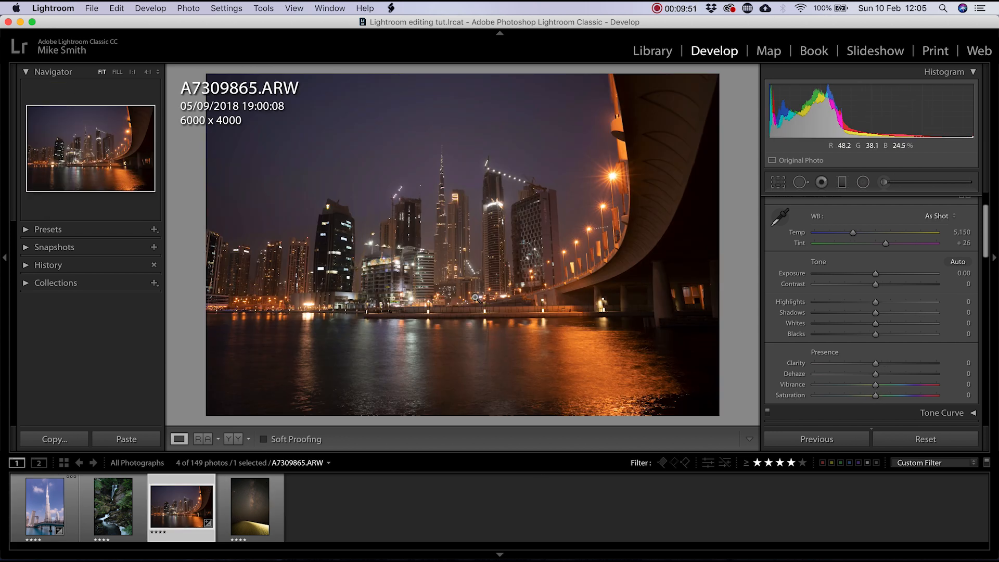
{"action": "left_click", "coordinate": [876, 396]}
{"action": "left_click_drag", "start_coordinate": [876, 398], "coordinate": [908, 396]}
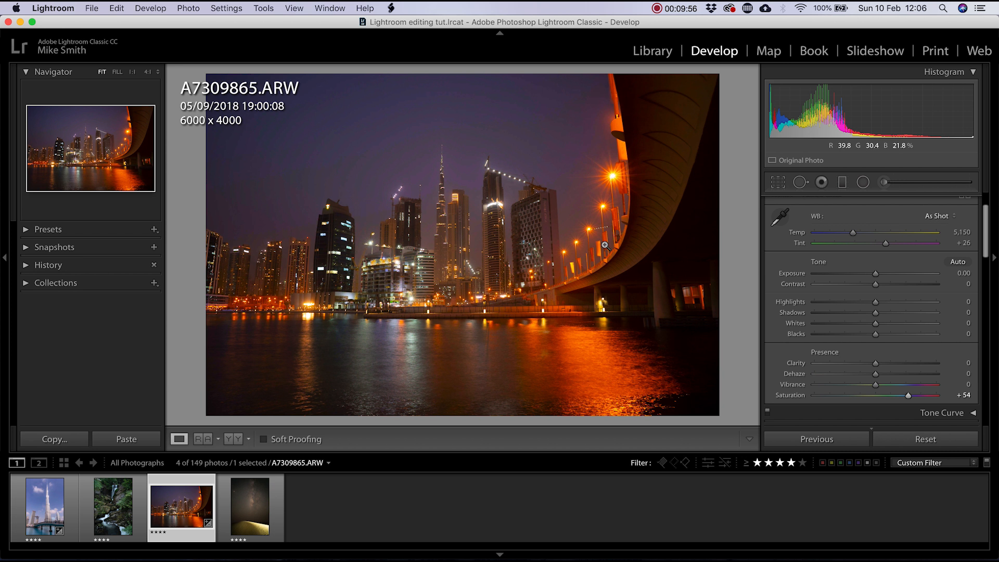
{"action": "double_click", "coordinate": [790, 395]}
Step: Try a Vibrance of +66 on A7309865.ARW, inspect the sky at 1:1, and reset the Vibrance to 0
{"action": "left_click_drag", "start_coordinate": [876, 385], "coordinate": [916, 387]}
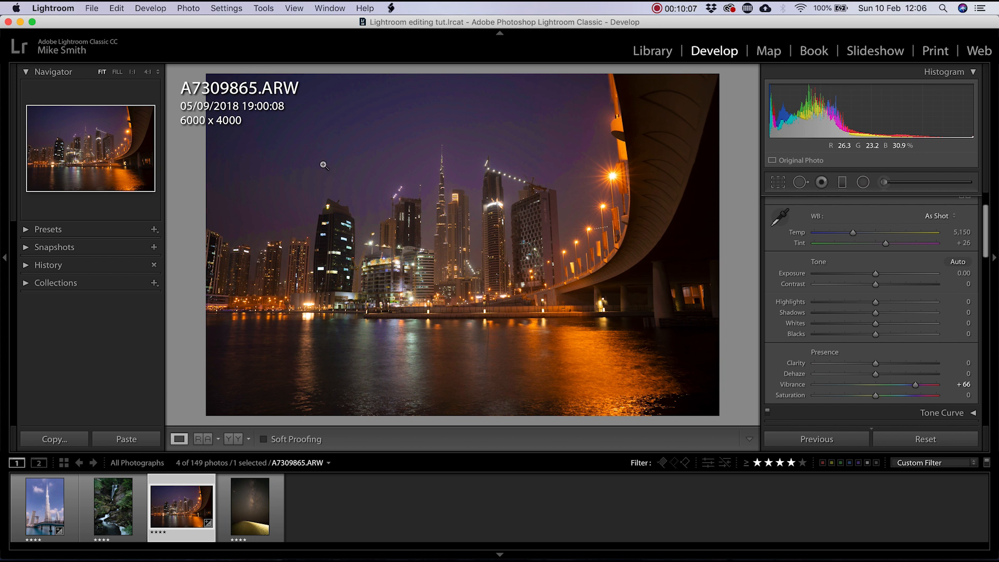
{"action": "left_click", "coordinate": [336, 151]}
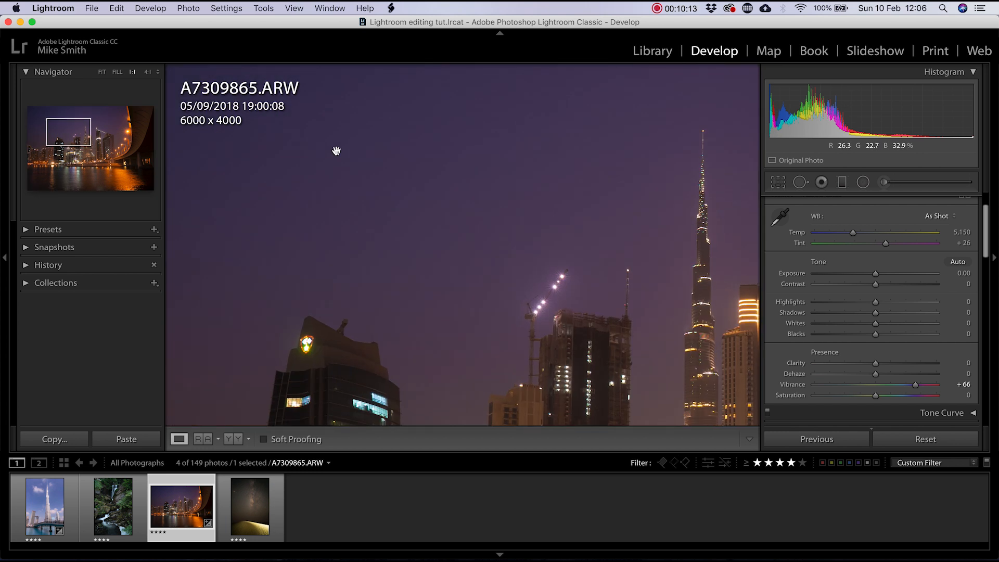
{"action": "left_click", "coordinate": [336, 151]}
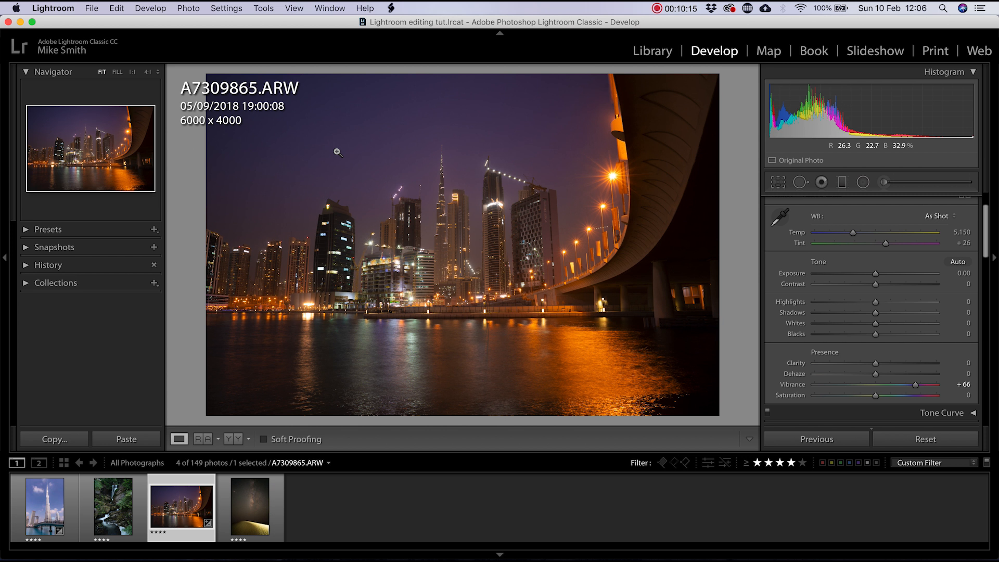
{"action": "double_click", "coordinate": [802, 386]}
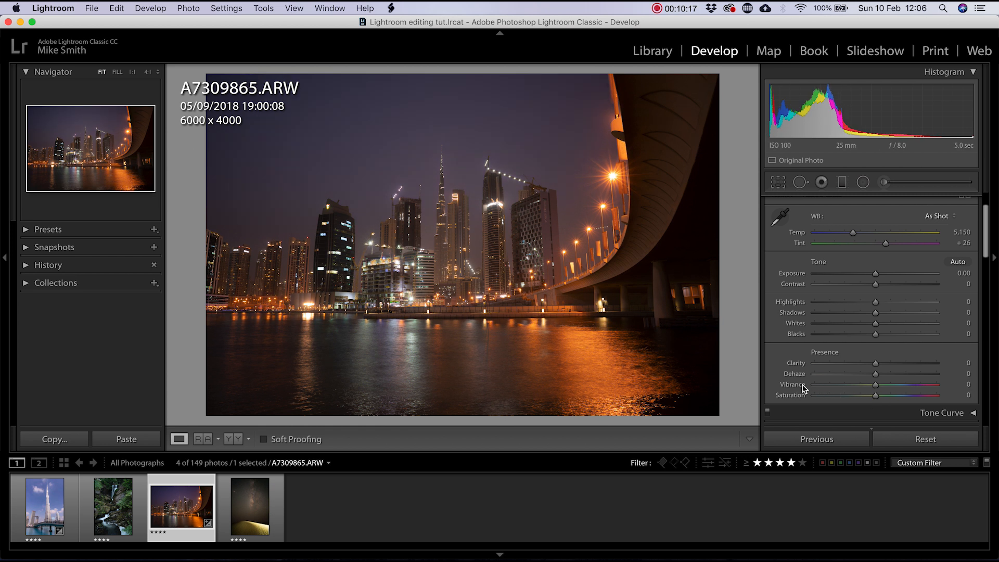
Step: Refine DSC00195.ARW with Vibrance +29, Shadows +90, Exposure −0.75 and Clarity +19
{"action": "left_click", "coordinate": [62, 490]}
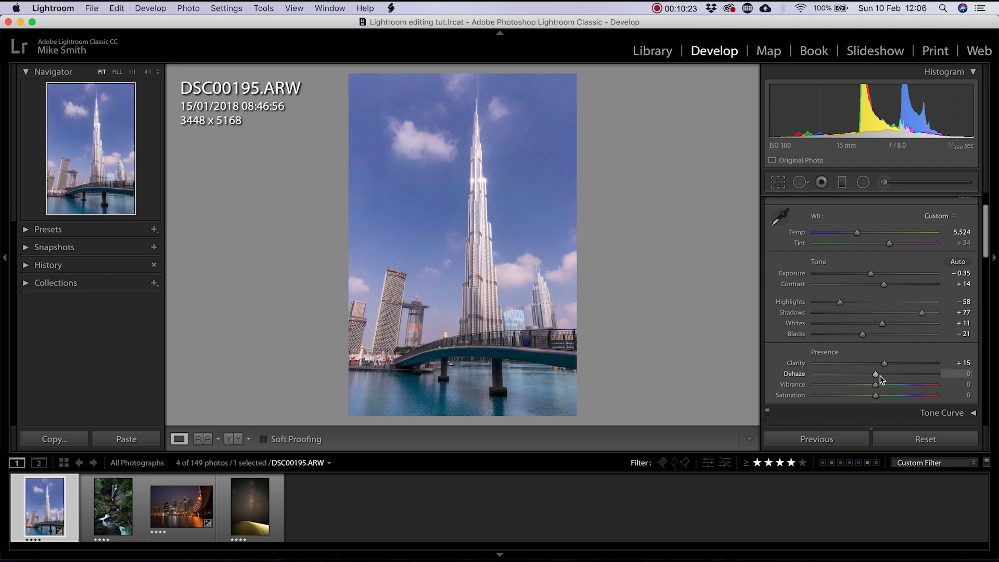
{"action": "left_click_drag", "start_coordinate": [875, 385], "coordinate": [892, 387]}
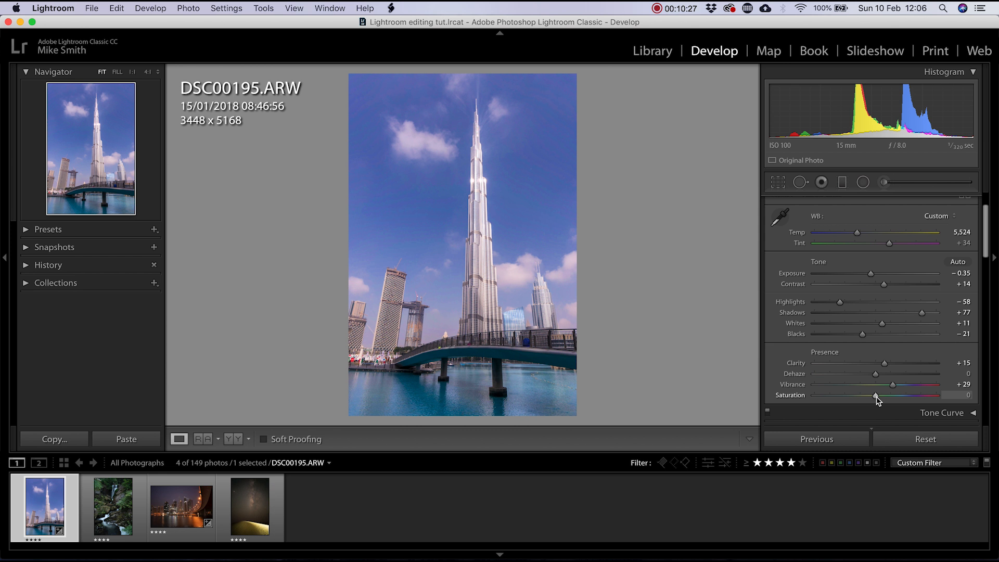
{"action": "left_click_drag", "start_coordinate": [921, 313], "coordinate": [930, 312]}
{"action": "left_click", "coordinate": [480, 403]}
{"action": "left_click", "coordinate": [480, 404]}
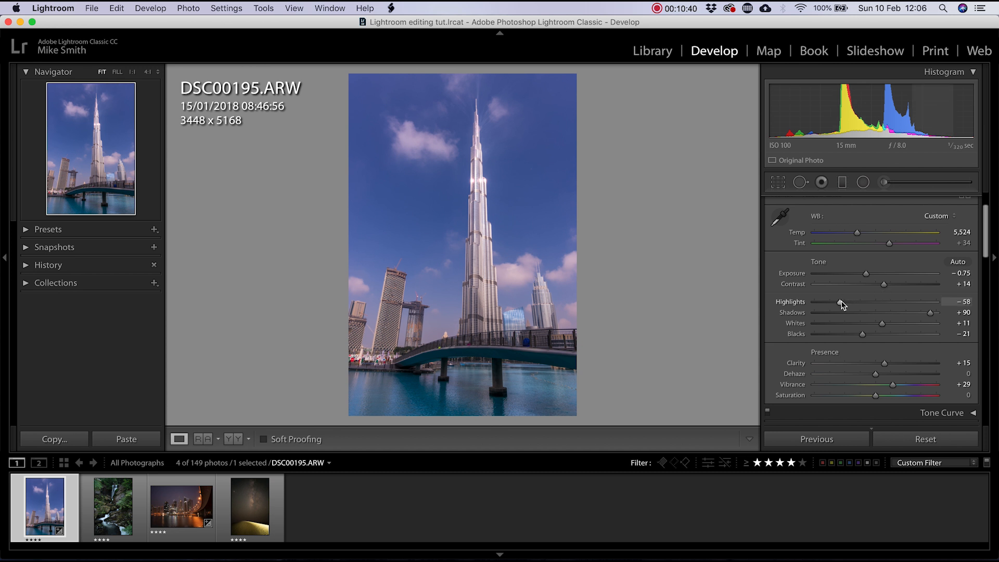
{"action": "left_click_drag", "start_coordinate": [840, 302], "coordinate": [888, 283]}
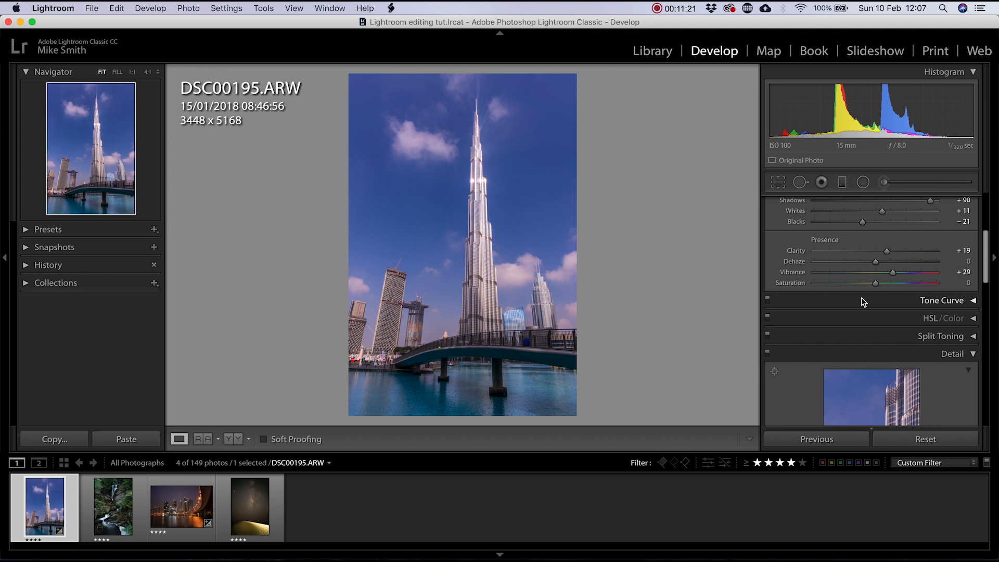
{"action": "left_click", "coordinate": [885, 300]}
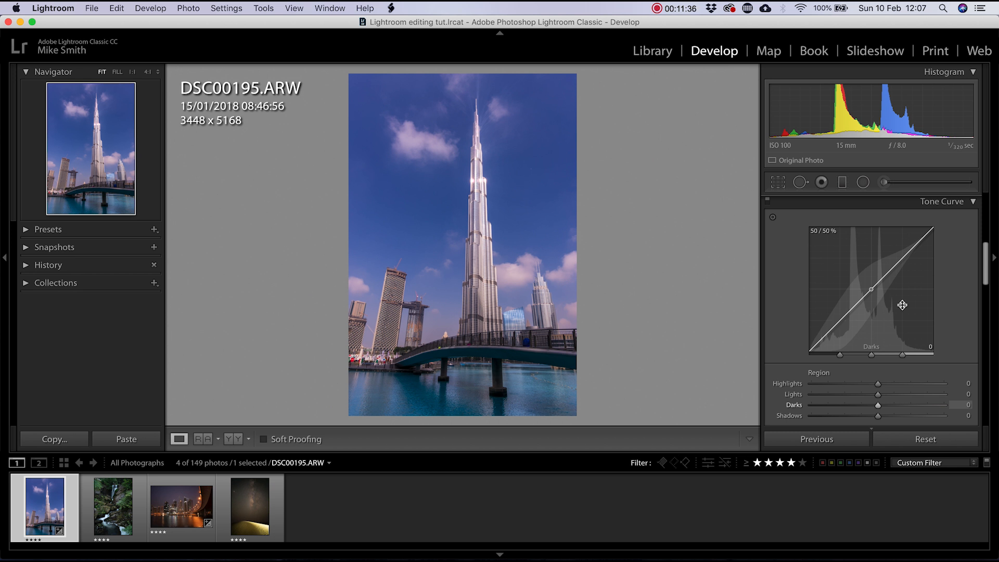
{"action": "scroll", "coordinate": [960, 300], "scroll_direction": "up", "scroll_amount": 3}
{"action": "left_click", "coordinate": [948, 282]}
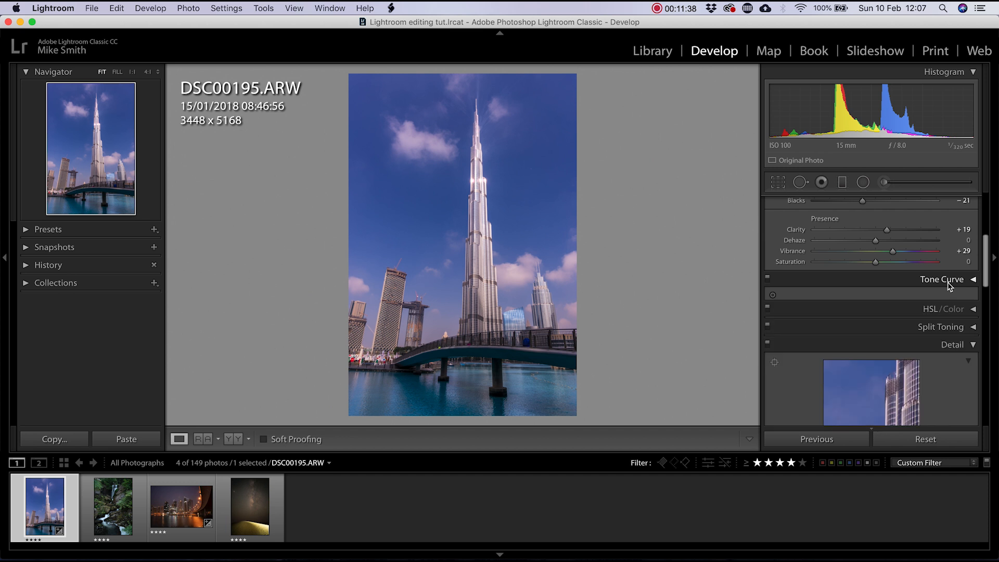
{"action": "scroll", "coordinate": [884, 293], "scroll_direction": "up", "scroll_amount": 6}
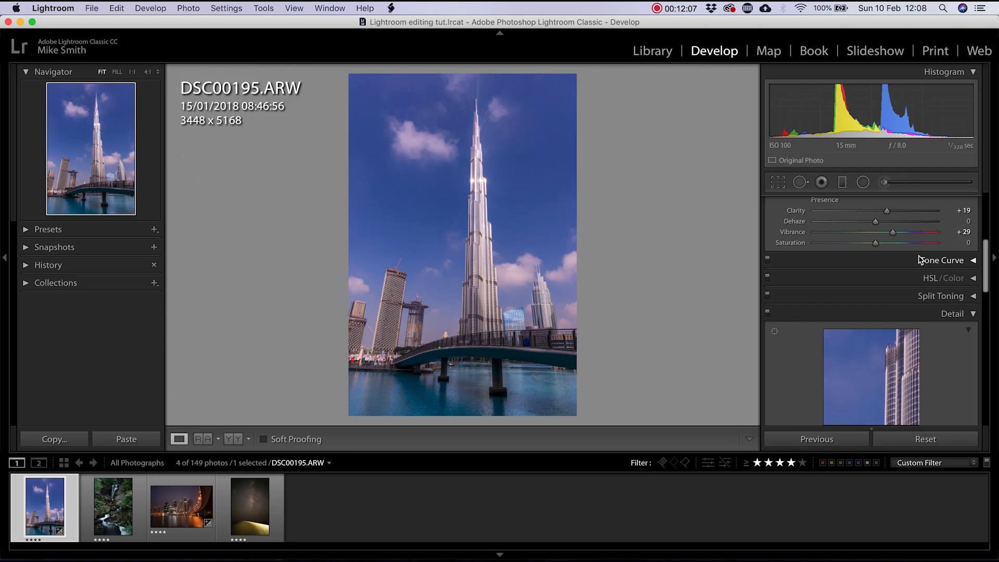
Step: Try shifting the sky's hue to Blue −15 and Purple −4 with the HSL targeted adjustment, and undo it
{"action": "left_click", "coordinate": [931, 279]}
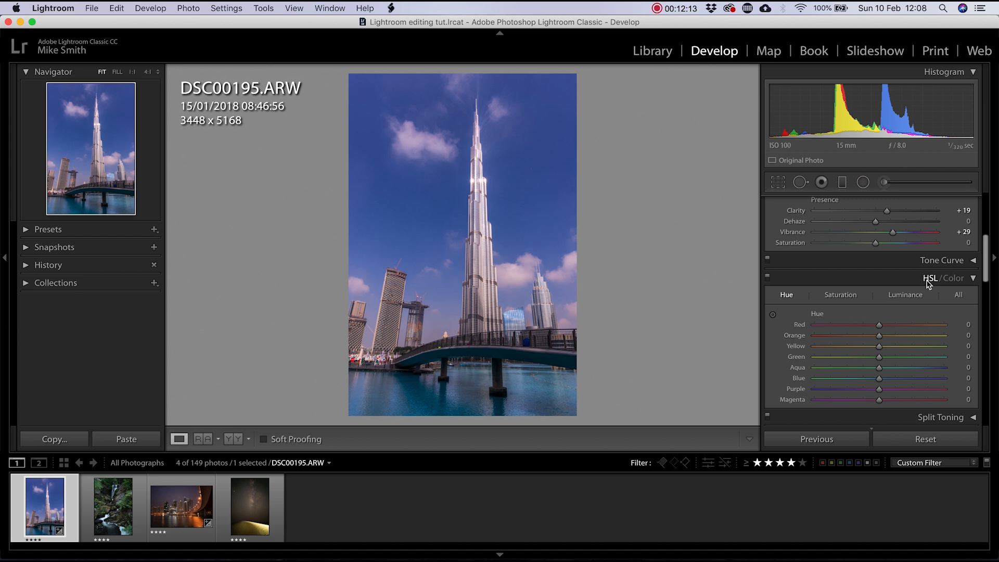
{"action": "scroll", "coordinate": [870, 285], "scroll_direction": "down", "scroll_amount": 3}
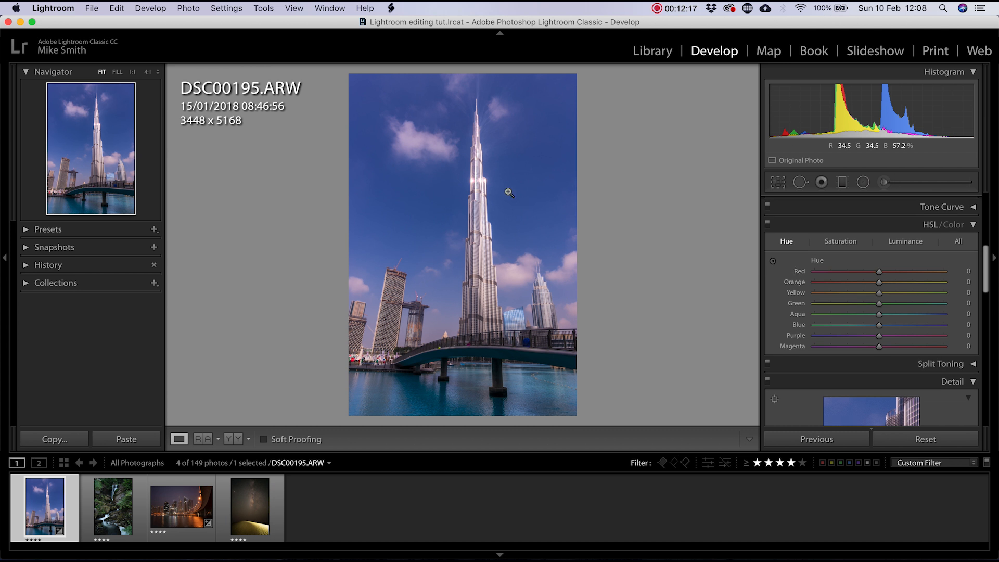
{"action": "left_click", "coordinate": [773, 264]}
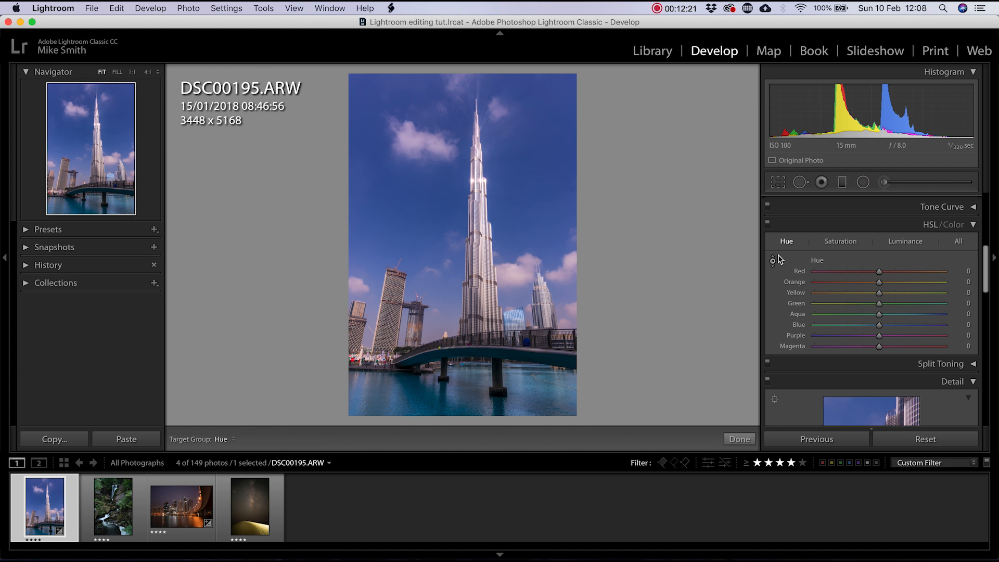
{"action": "left_click_drag", "start_coordinate": [522, 212], "coordinate": [535, 187]}
{"action": "key", "text": "super+z"}
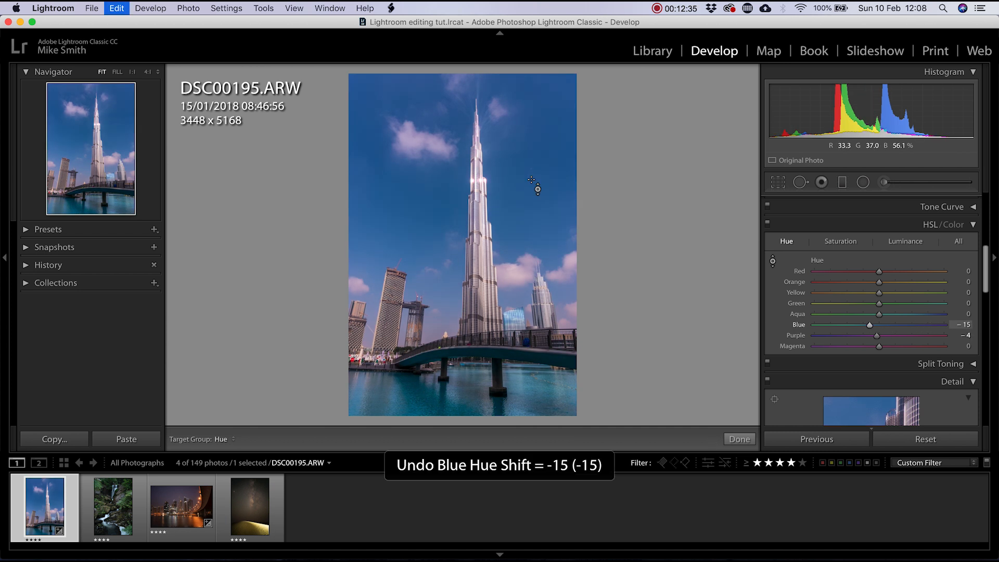
Step: Adjust the sky's saturation to Blue +7 and Purple −2 with the HSL targeted adjustment
{"action": "left_click", "coordinate": [847, 243]}
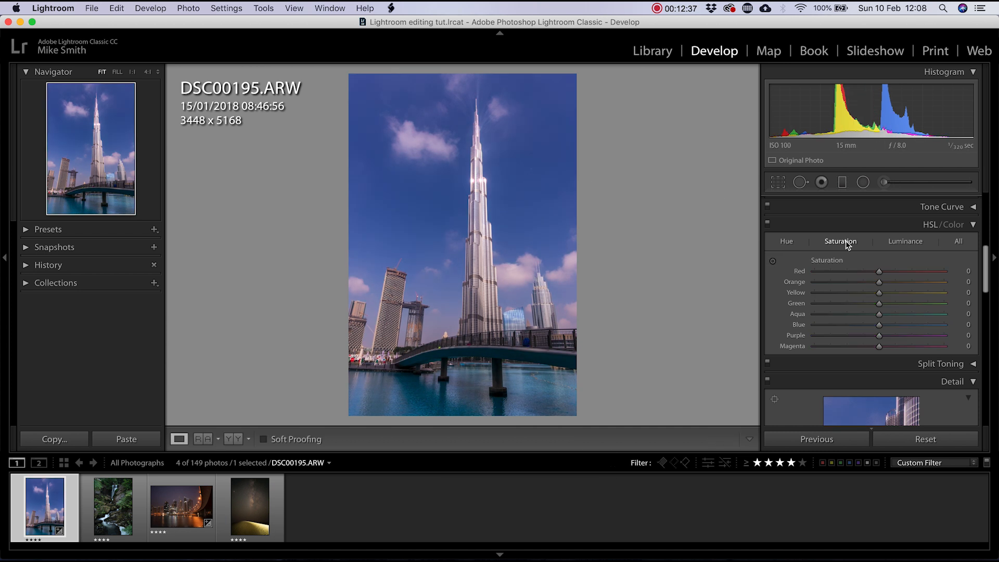
{"action": "left_click", "coordinate": [774, 261]}
{"action": "left_click_drag", "start_coordinate": [536, 176], "coordinate": [536, 227]}
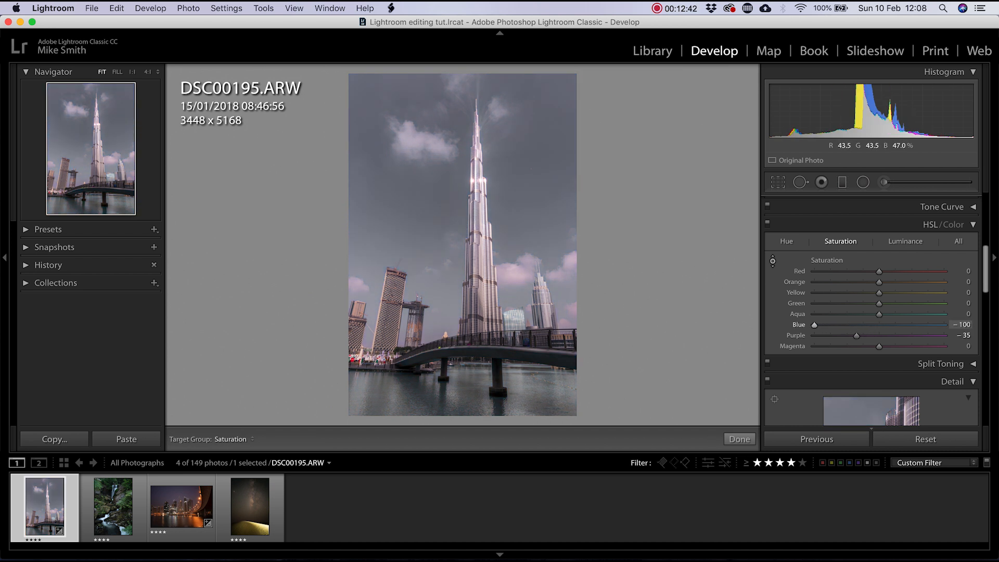
{"action": "left_click_drag", "start_coordinate": [536, 224], "coordinate": [535, 172]}
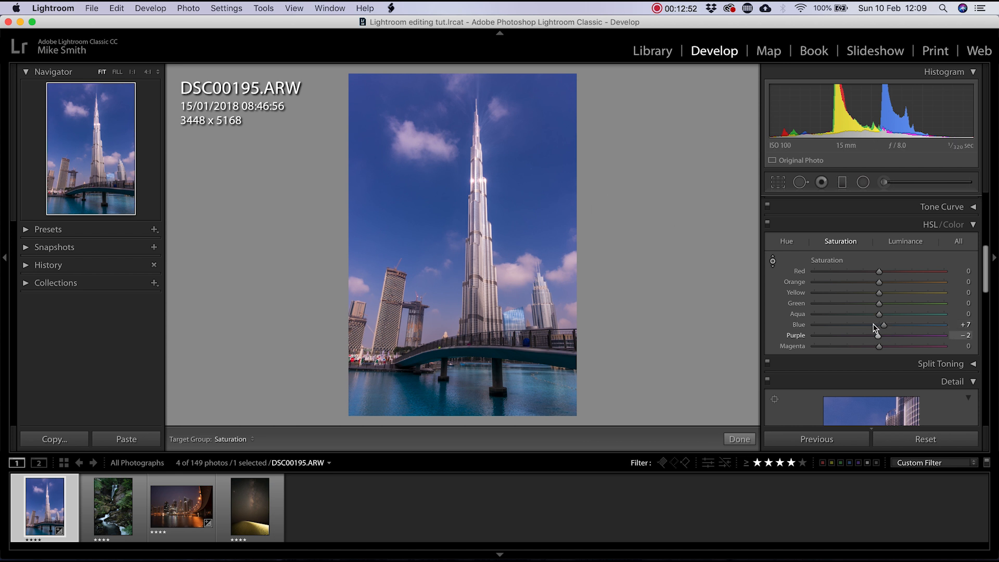
Step: Darken the sky with the HSL targeted adjustment to a luminance of Blue −38 and Purple −12
{"action": "left_click", "coordinate": [903, 243]}
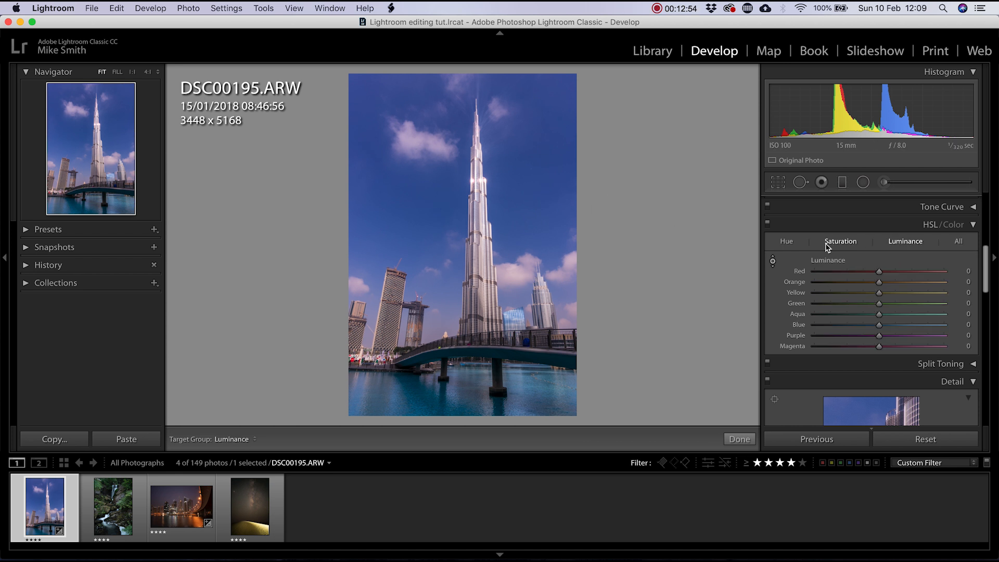
{"action": "left_click_drag", "start_coordinate": [535, 169], "coordinate": [535, 257]}
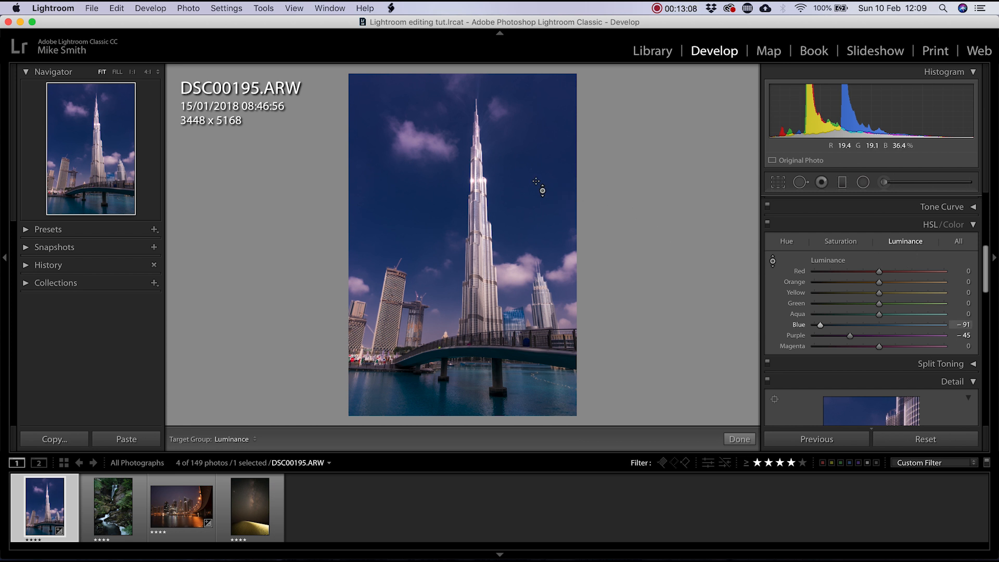
{"action": "key", "text": "super+z"}
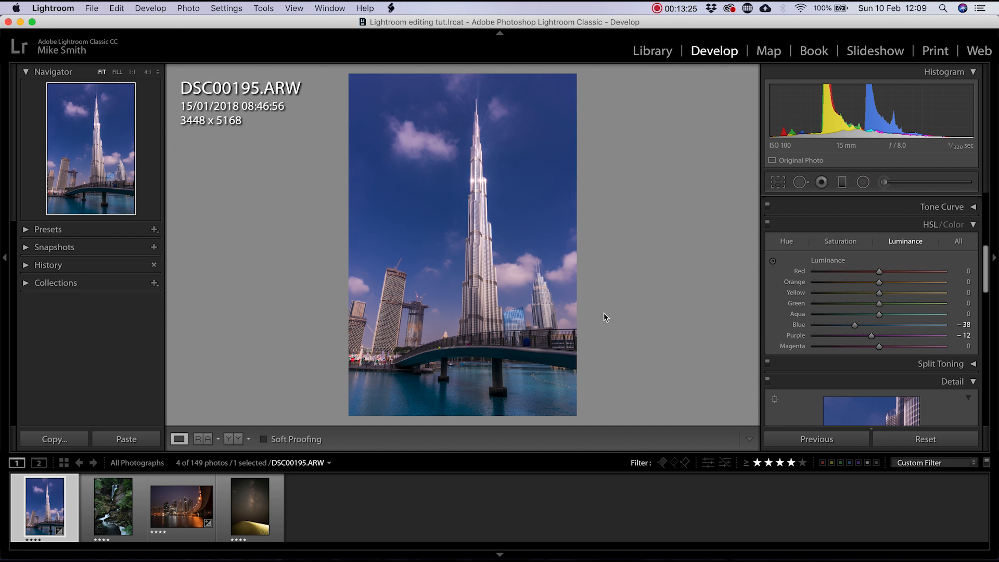
Step: Set the Purple saturation to −43, and try and reset a Yellow saturation change
{"action": "double_click", "coordinate": [879, 337]}
{"action": "mouse_move", "coordinate": [880, 337]}
{"action": "left_mouse_down"}
{"action": "mouse_move", "coordinate": [861, 337]}
{"action": "mouse_move", "coordinate": [889, 336]}
{"action": "mouse_move", "coordinate": [873, 340]}
{"action": "left_mouse_up"}
{"action": "mouse_move", "coordinate": [872, 336]}
{"action": "left_mouse_down"}
{"action": "mouse_move", "coordinate": [883, 341]}
{"action": "mouse_move", "coordinate": [857, 340]}
{"action": "left_mouse_up"}
{"action": "left_click", "coordinate": [838, 241]}
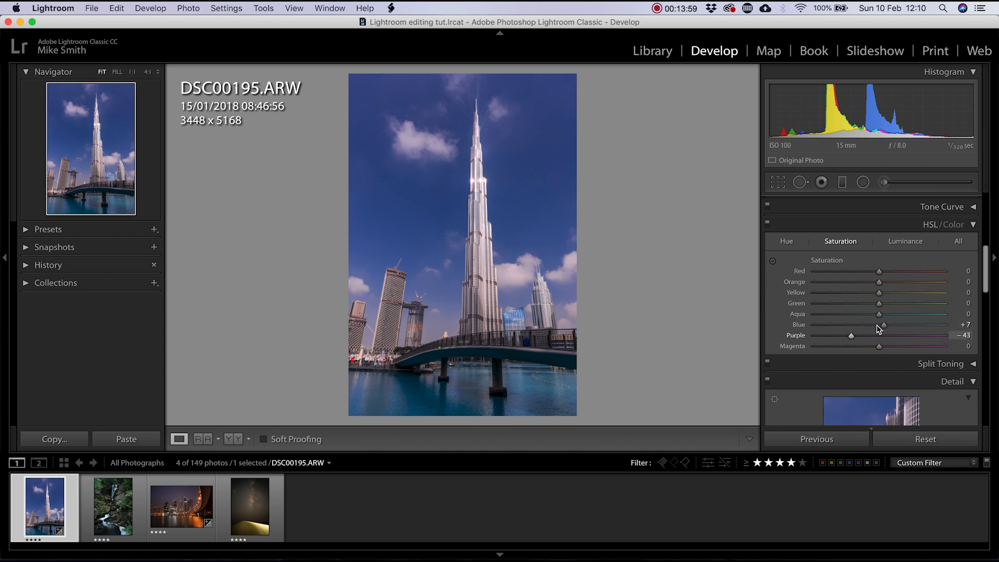
{"action": "mouse_move", "coordinate": [880, 298]}
{"action": "left_mouse_down"}
{"action": "mouse_move", "coordinate": [907, 292]}
{"action": "mouse_move", "coordinate": [830, 298]}
{"action": "mouse_move", "coordinate": [930, 297]}
{"action": "mouse_move", "coordinate": [799, 298]}
{"action": "mouse_move", "coordinate": [919, 300]}
{"action": "mouse_move", "coordinate": [888, 301]}
{"action": "left_mouse_up"}
{"action": "double_click", "coordinate": [816, 296]}
{"action": "left_click", "coordinate": [973, 225]}
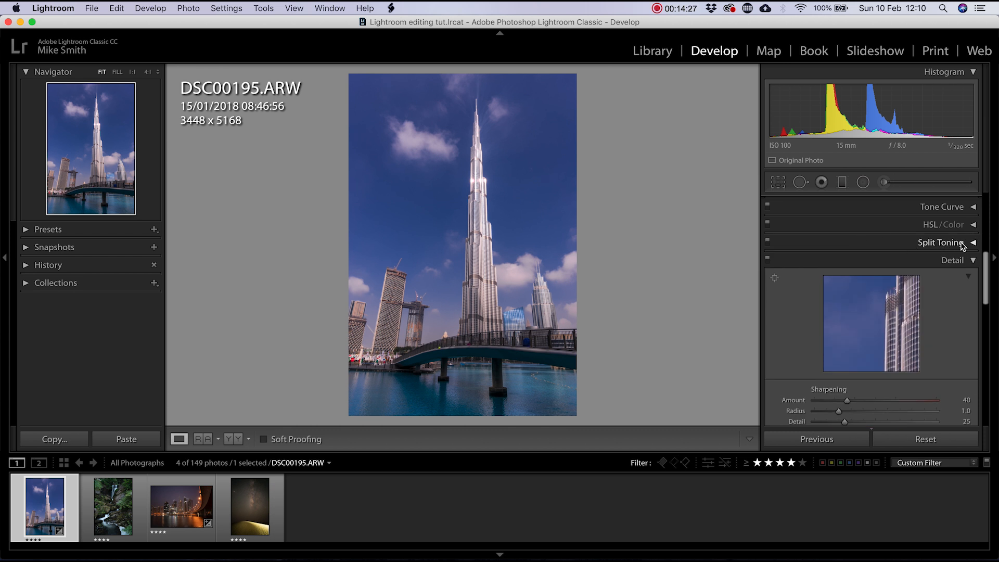
{"action": "left_click", "coordinate": [963, 243]}
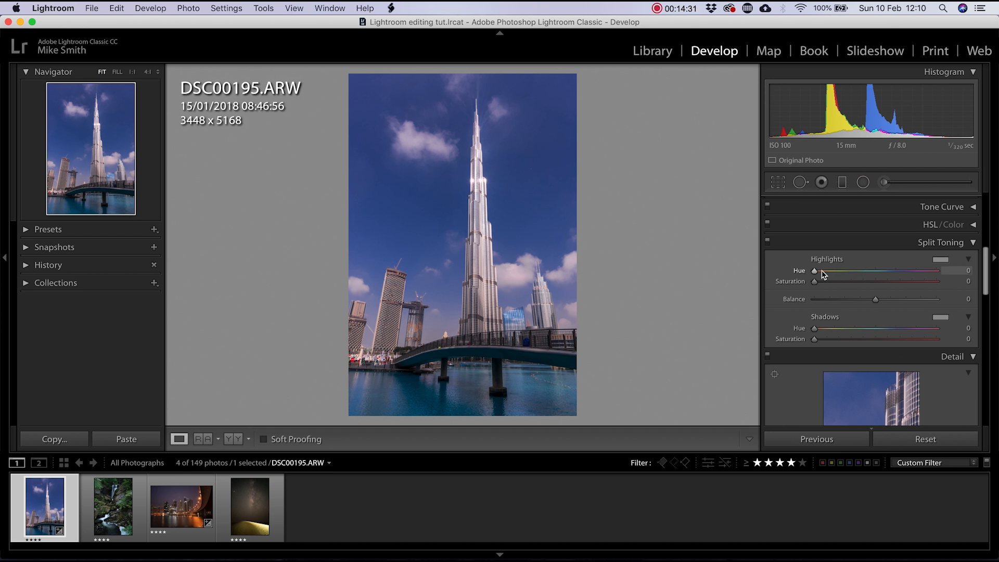
{"action": "left_click_drag", "start_coordinate": [814, 273], "coordinate": [795, 275]}
{"action": "left_click", "coordinate": [937, 244]}
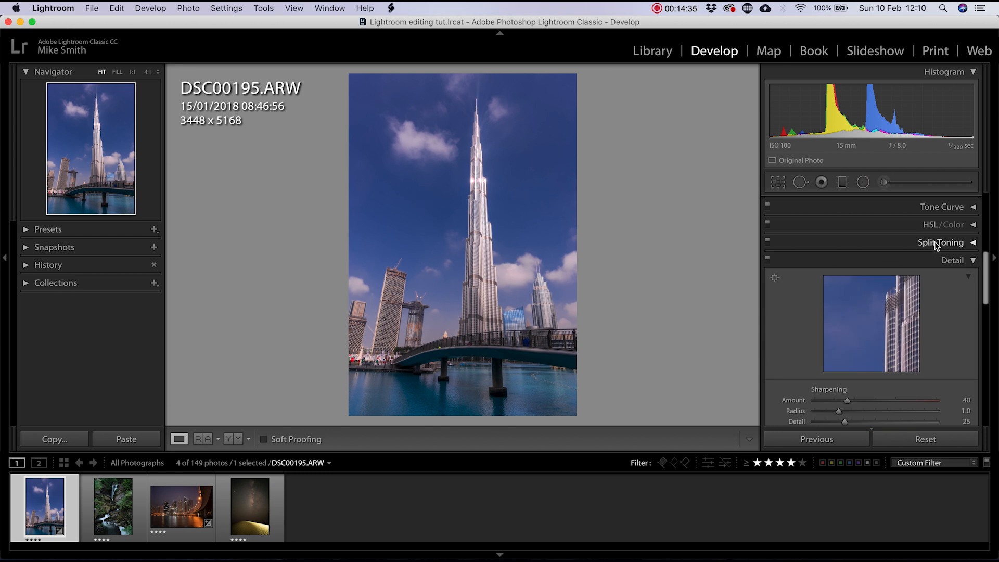
Step: Sharpen DSC00195.ARW with an Amount of 54 and a Masking of 54, checking the mask preview
{"action": "scroll", "coordinate": [843, 245], "scroll_direction": "down", "scroll_amount": 2}
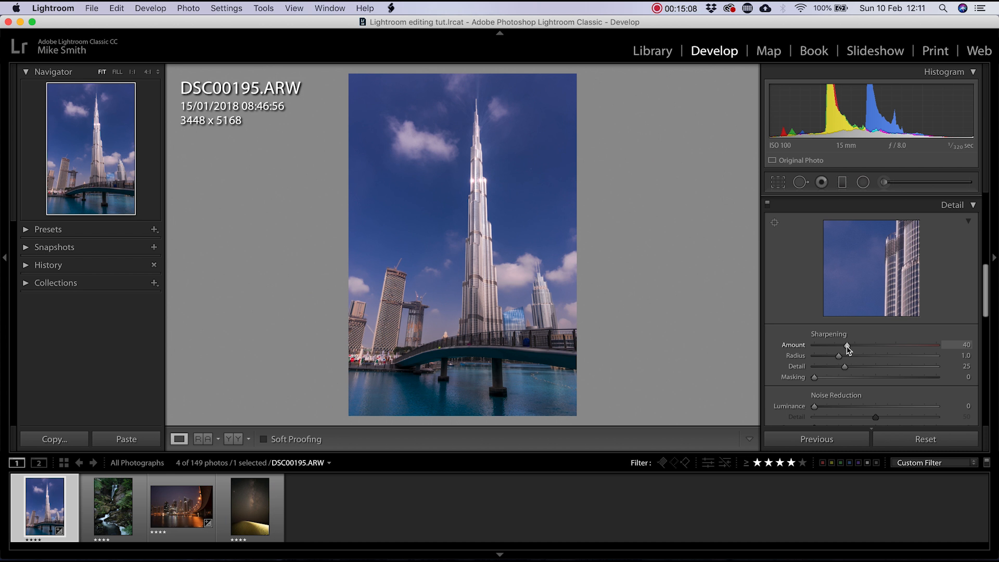
{"action": "left_click_drag", "start_coordinate": [848, 348], "coordinate": [858, 349]}
{"action": "key", "text": "alt"}
{"action": "left_click", "coordinate": [815, 378], "text": "alt"}
{"action": "mouse_move", "coordinate": [815, 379]}
{"action": "left_mouse_down"}
{"action": "mouse_move", "coordinate": [880, 388]}
{"action": "mouse_move", "coordinate": [816, 380]}
{"action": "left_mouse_up"}
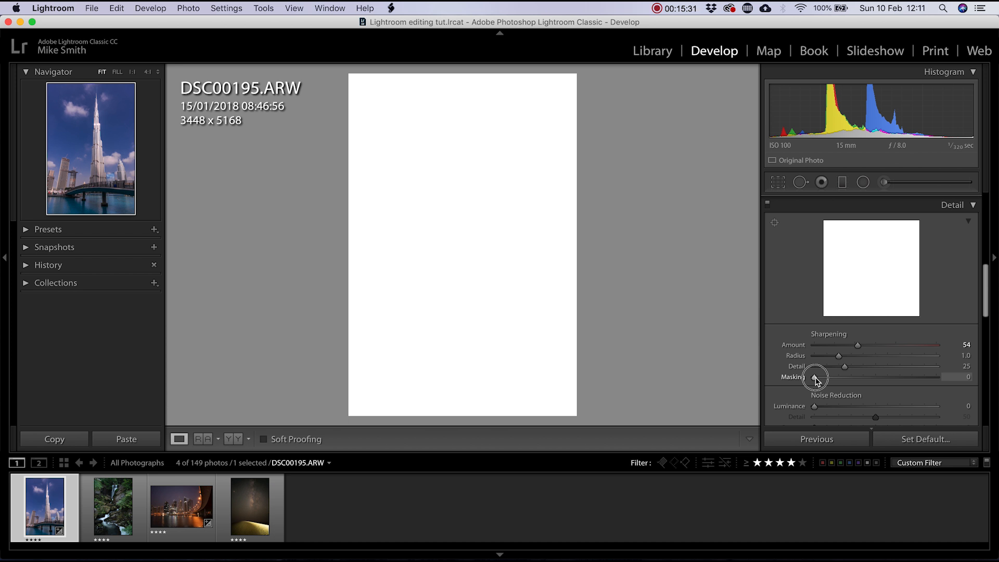
{"action": "left_click_drag", "start_coordinate": [816, 380], "coordinate": [881, 384]}
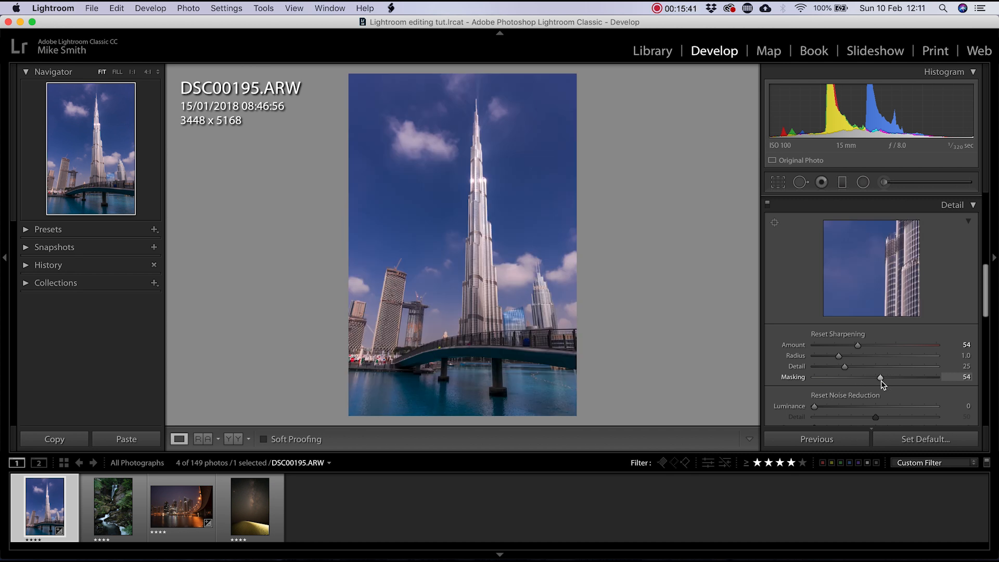
Step: Try a Vertical transform of −59 on the tower photo and reset it to 0
{"action": "scroll", "coordinate": [834, 280], "scroll_direction": "down", "scroll_amount": 5}
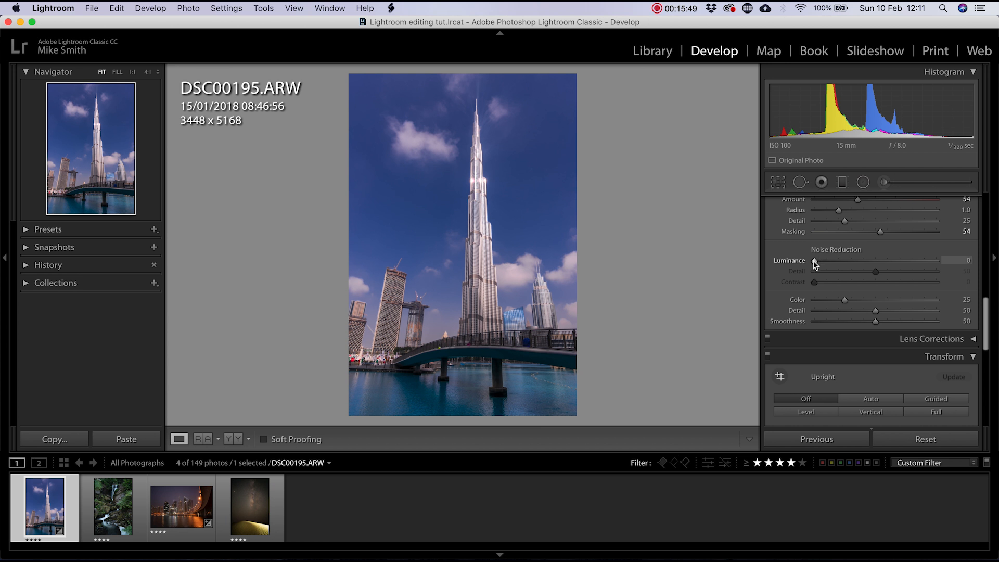
{"action": "scroll", "coordinate": [847, 292], "scroll_direction": "down", "scroll_amount": 3}
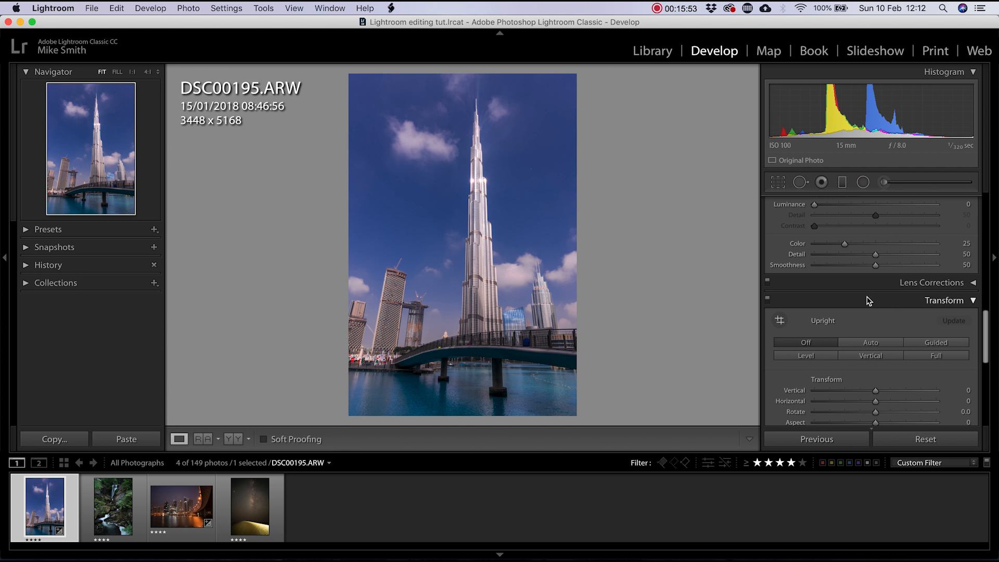
{"action": "scroll", "coordinate": [915, 261], "scroll_direction": "down", "scroll_amount": 4}
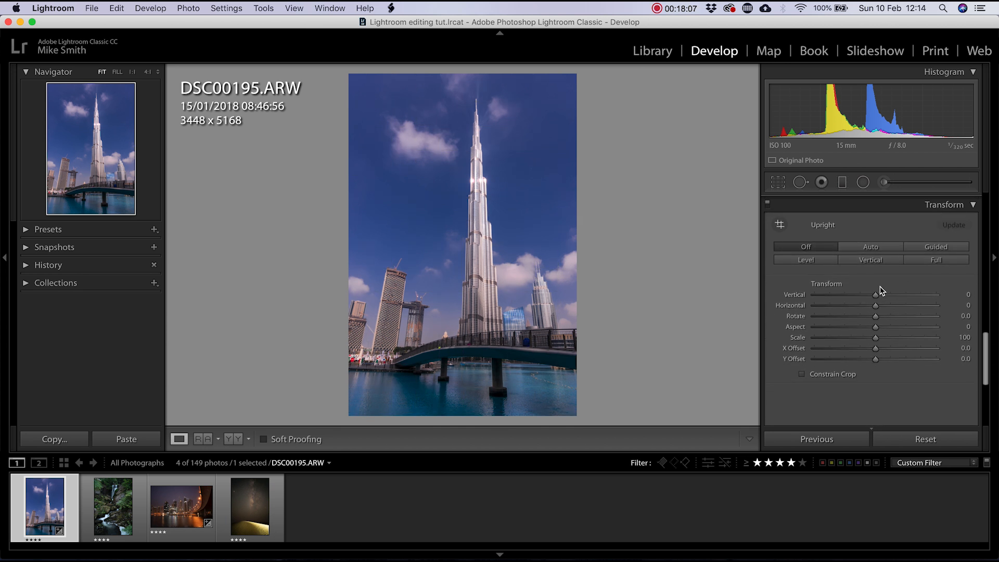
{"action": "left_click_drag", "start_coordinate": [877, 295], "coordinate": [869, 297]}
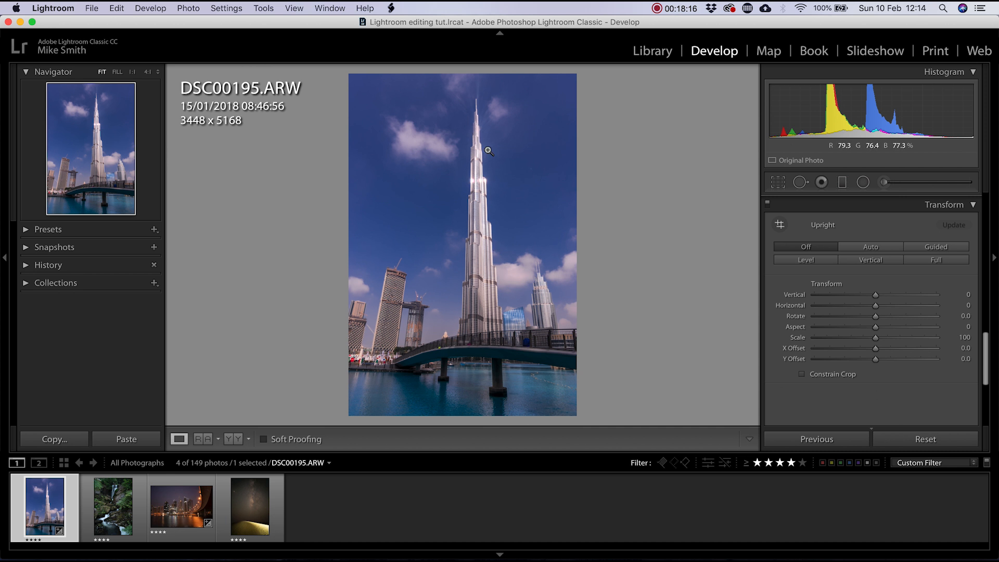
{"action": "left_click", "coordinate": [873, 295]}
{"action": "left_click", "coordinate": [874, 295]}
{"action": "left_click_drag", "start_coordinate": [874, 296], "coordinate": [839, 297]}
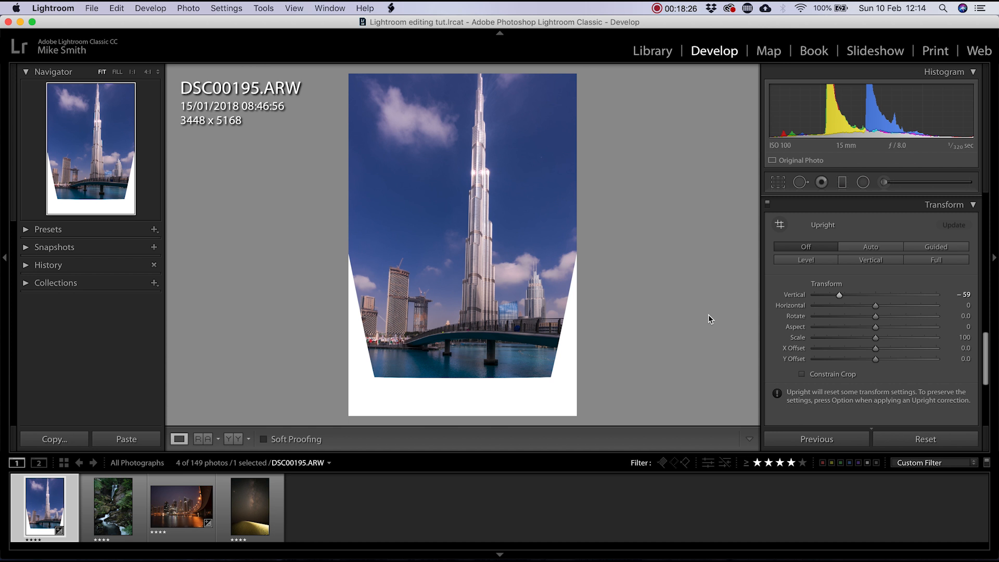
{"action": "double_click", "coordinate": [801, 298]}
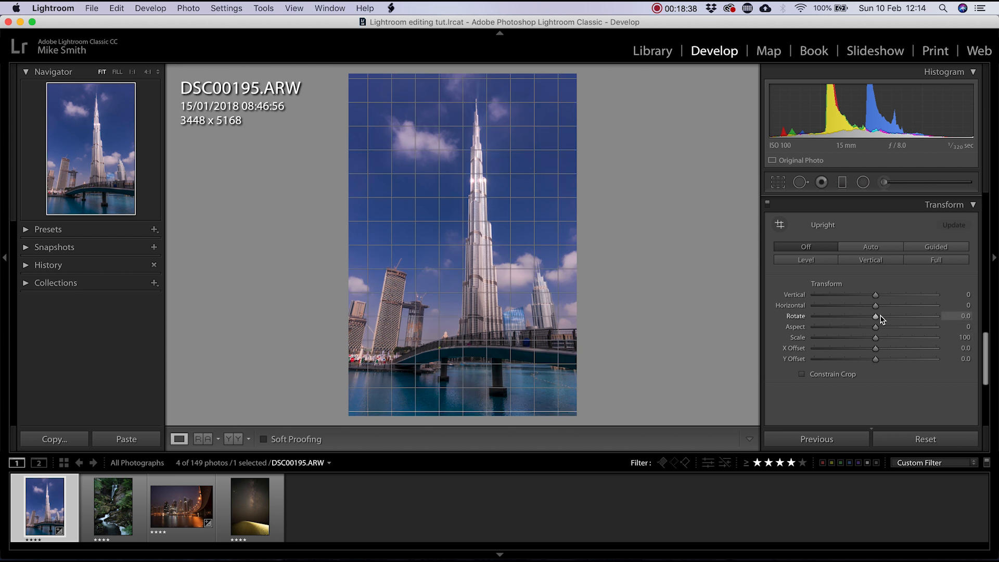
Step: Try rotating the photo and lowering its transform Aspect, and undo the changes
{"action": "mouse_move", "coordinate": [875, 318]}
{"action": "left_mouse_down"}
{"action": "mouse_move", "coordinate": [892, 317]}
{"action": "mouse_move", "coordinate": [866, 317]}
{"action": "left_mouse_up"}
{"action": "left_click_drag", "start_coordinate": [876, 329], "coordinate": [841, 338]}
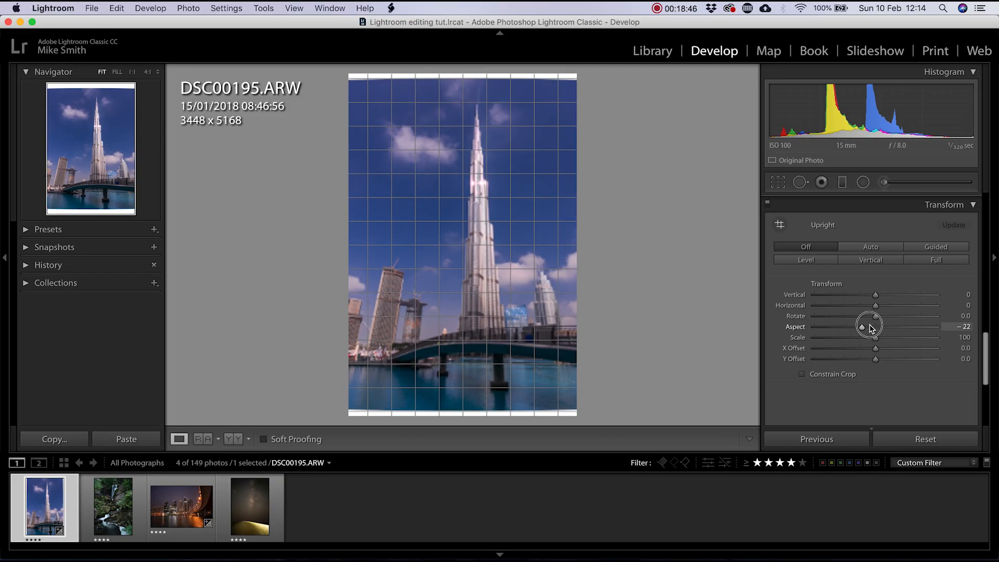
{"action": "key", "text": "super+z"}
{"action": "key", "text": "super+z"}
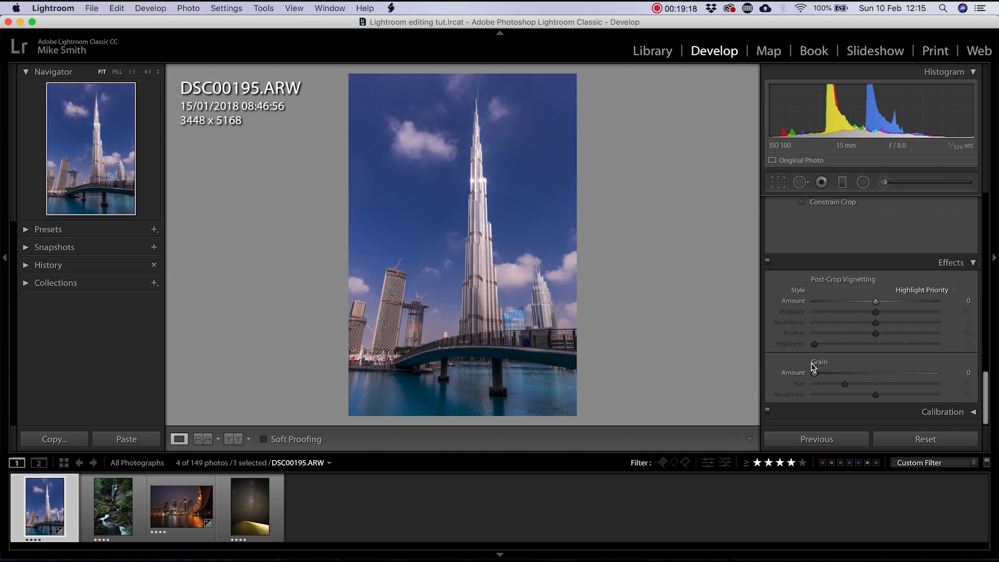
Step: Add a subtle post-crop vignette with Amount −5, Midpoint 28 and Roundness +18
{"action": "left_click", "coordinate": [876, 302]}
{"action": "left_click_drag", "start_coordinate": [876, 305], "coordinate": [803, 322]}
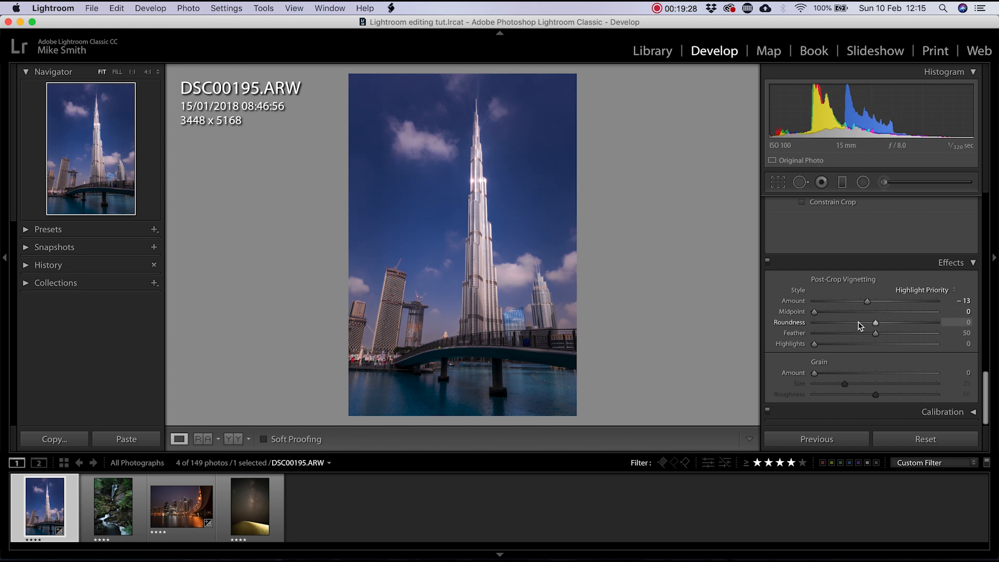
{"action": "mouse_move", "coordinate": [876, 327]}
{"action": "left_mouse_down"}
{"action": "mouse_move", "coordinate": [928, 326]}
{"action": "mouse_move", "coordinate": [791, 325]}
{"action": "mouse_move", "coordinate": [920, 322]}
{"action": "mouse_move", "coordinate": [791, 322]}
{"action": "mouse_move", "coordinate": [887, 324]}
{"action": "left_mouse_up"}
{"action": "left_click_drag", "start_coordinate": [815, 312], "coordinate": [874, 301]}
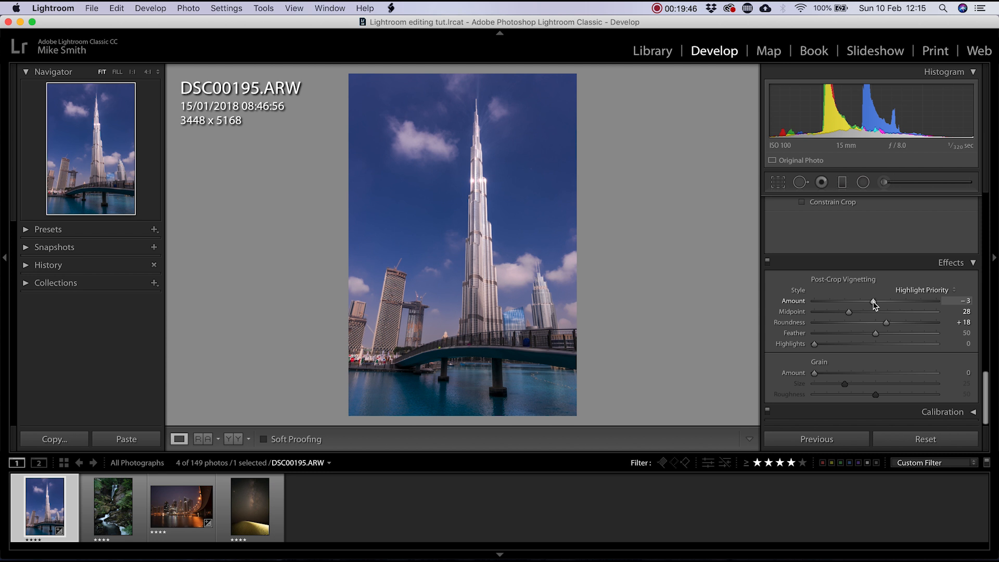
{"action": "scroll", "coordinate": [874, 305], "scroll_direction": "up", "scroll_amount": 10}
{"action": "scroll", "coordinate": [874, 306], "scroll_direction": "down", "scroll_amount": 5}
{"action": "scroll", "coordinate": [874, 306], "scroll_direction": "down", "scroll_amount": 5}
{"action": "mouse_move", "coordinate": [873, 303]}
{"action": "left_mouse_down"}
{"action": "mouse_move", "coordinate": [827, 302]}
{"action": "mouse_move", "coordinate": [938, 296]}
{"action": "mouse_move", "coordinate": [840, 306]}
{"action": "mouse_move", "coordinate": [884, 302]}
{"action": "mouse_move", "coordinate": [873, 303]}
{"action": "left_mouse_up"}
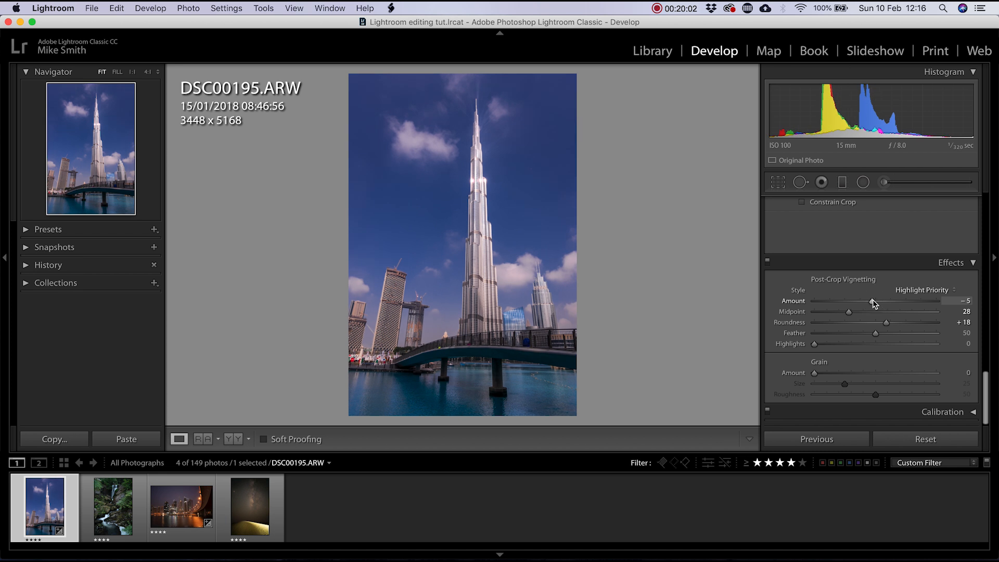
Step: Brighten the photo with Exposure −0.15, and set Highlights to −100 and Whites to −4
{"action": "left_click", "coordinate": [954, 411]}
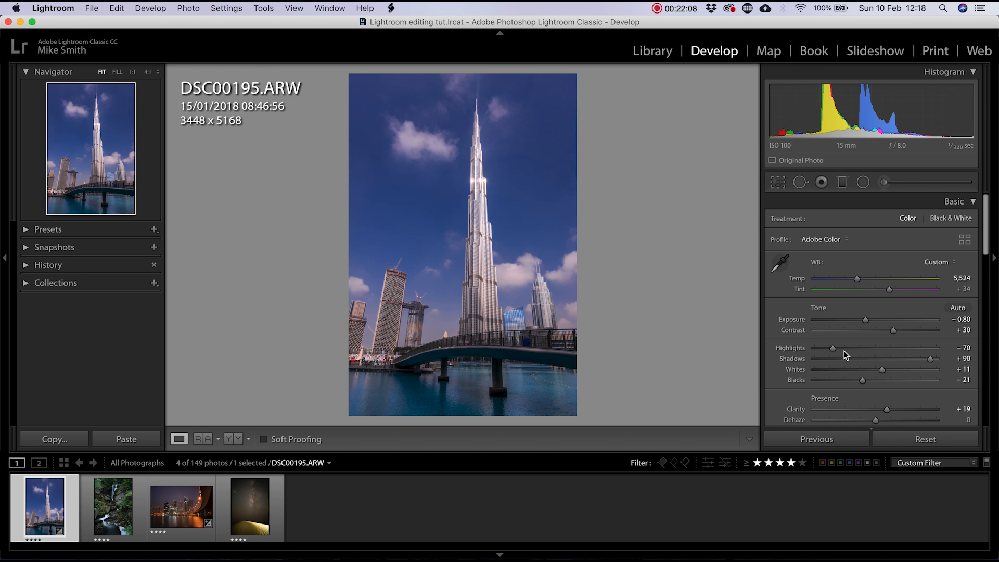
{"action": "left_click_drag", "start_coordinate": [866, 321], "coordinate": [876, 323]}
{"action": "left_click_drag", "start_coordinate": [834, 350], "coordinate": [815, 349]}
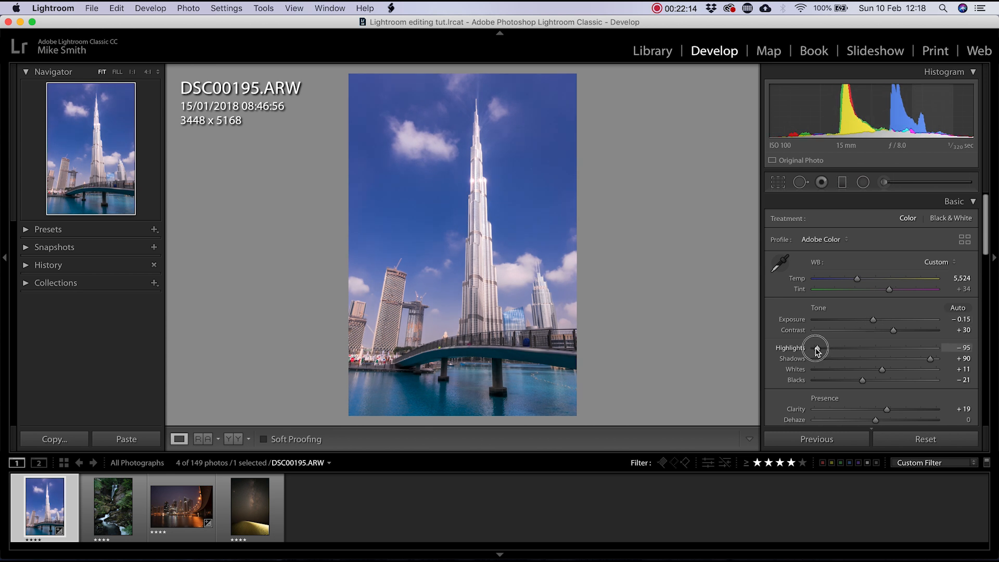
{"action": "left_click_drag", "start_coordinate": [882, 371], "coordinate": [874, 371]}
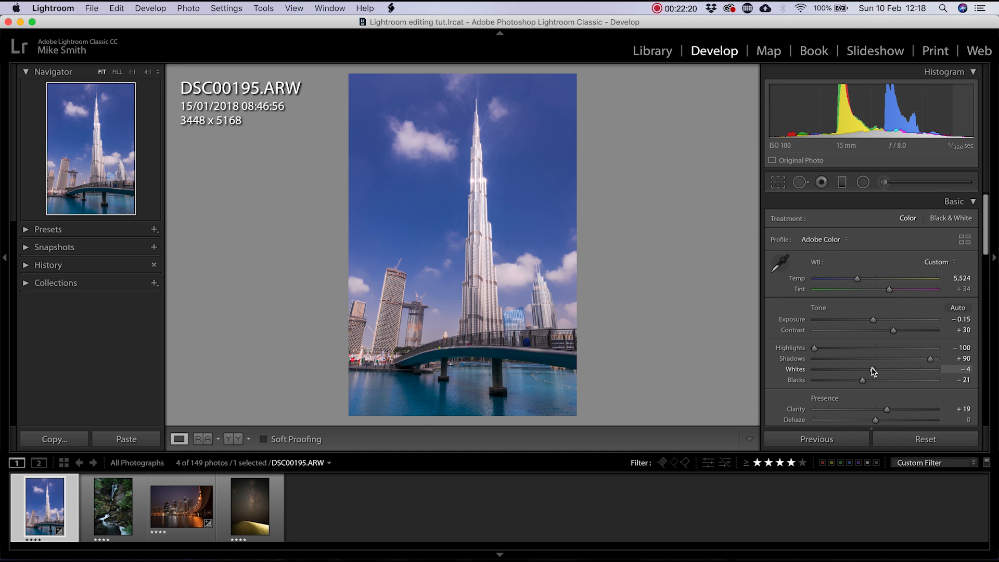
Step: Crop the tower photo to 3124 x 4682 at its original aspect ratio and reposition the tower within the frame
{"action": "left_click", "coordinate": [778, 183]}
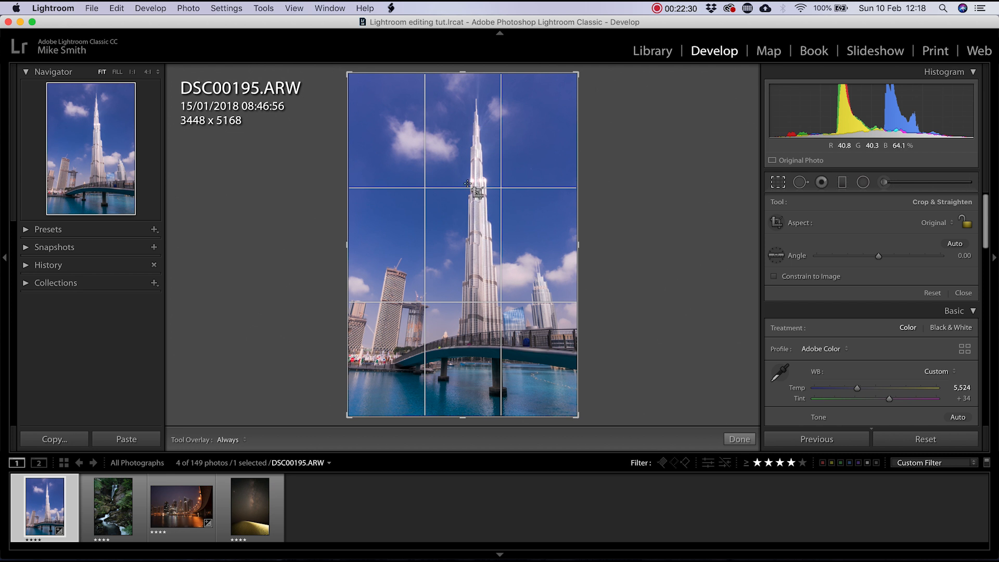
{"action": "left_click_drag", "start_coordinate": [350, 414], "coordinate": [361, 414]}
{"action": "left_click_drag", "start_coordinate": [468, 250], "coordinate": [464, 228]}
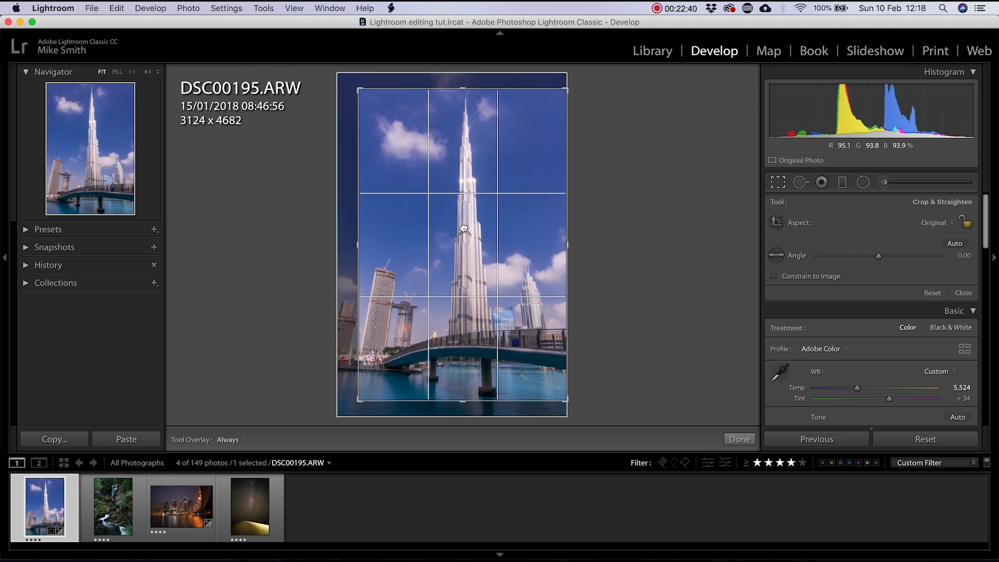
{"action": "key", "text": "Return"}
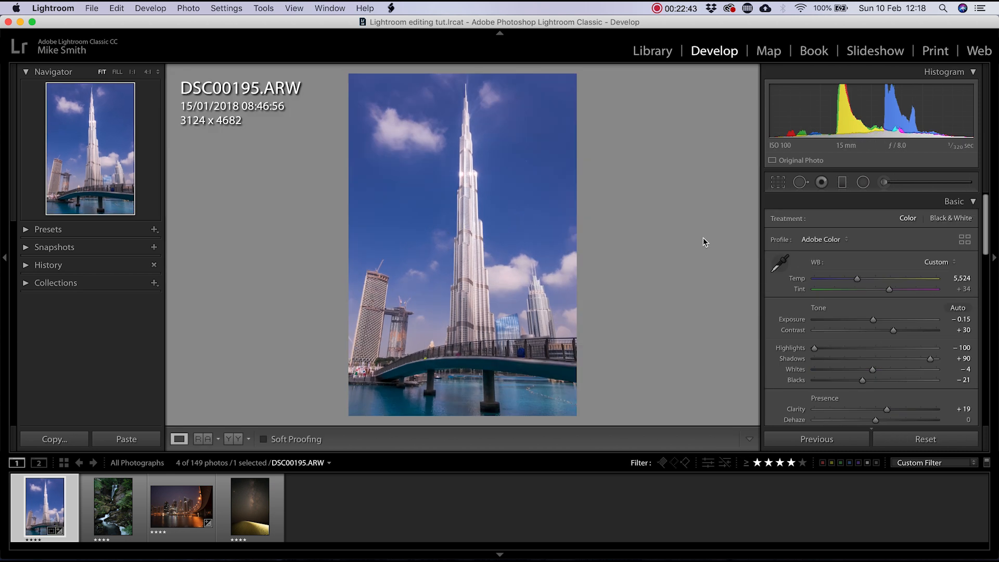
Step: Try rotating the cropped tower photo to an angle of 10.12 and undo the rotation
{"action": "left_click", "coordinate": [778, 182]}
{"action": "mouse_move", "coordinate": [590, 182]}
{"action": "left_mouse_down"}
{"action": "mouse_move", "coordinate": [593, 172]}
{"action": "mouse_move", "coordinate": [598, 200]}
{"action": "mouse_move", "coordinate": [555, 132]}
{"action": "mouse_move", "coordinate": [591, 199]}
{"action": "left_mouse_up"}
{"action": "key", "text": "super+z"}
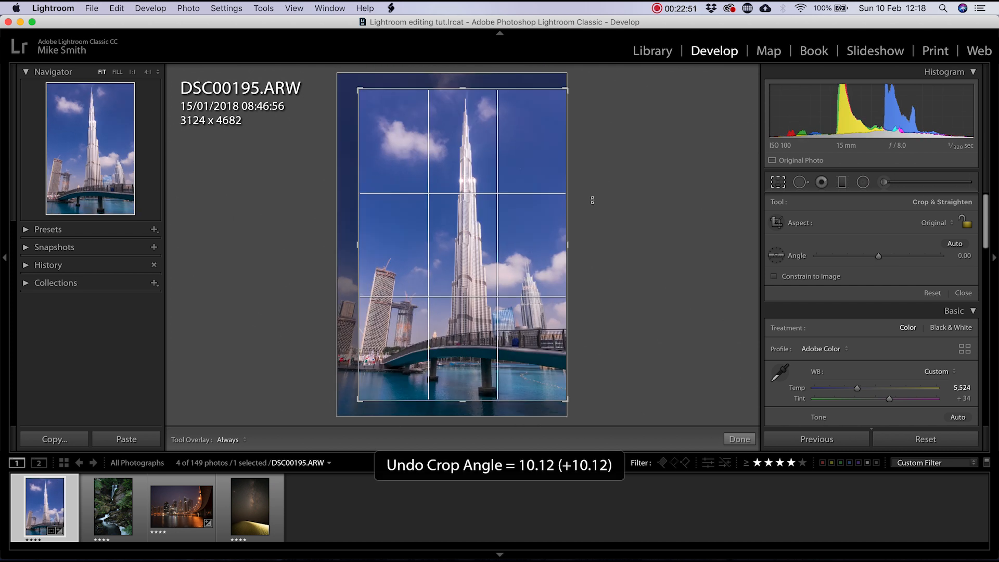
{"action": "key", "text": "r"}
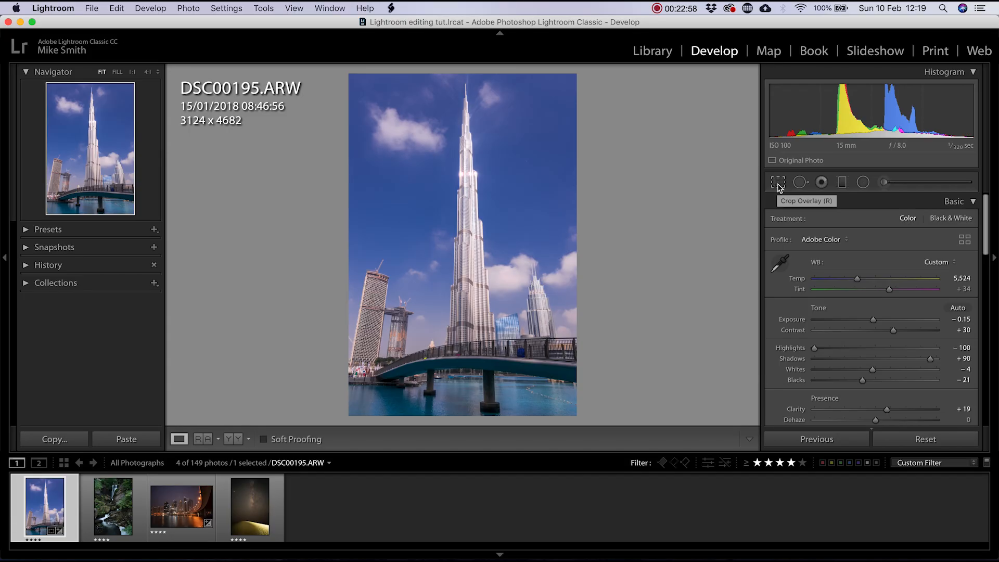
Step: Look through the crop, spot removal, red eye and graduated filter tools on the tower photo
{"action": "left_click", "coordinate": [778, 183]}
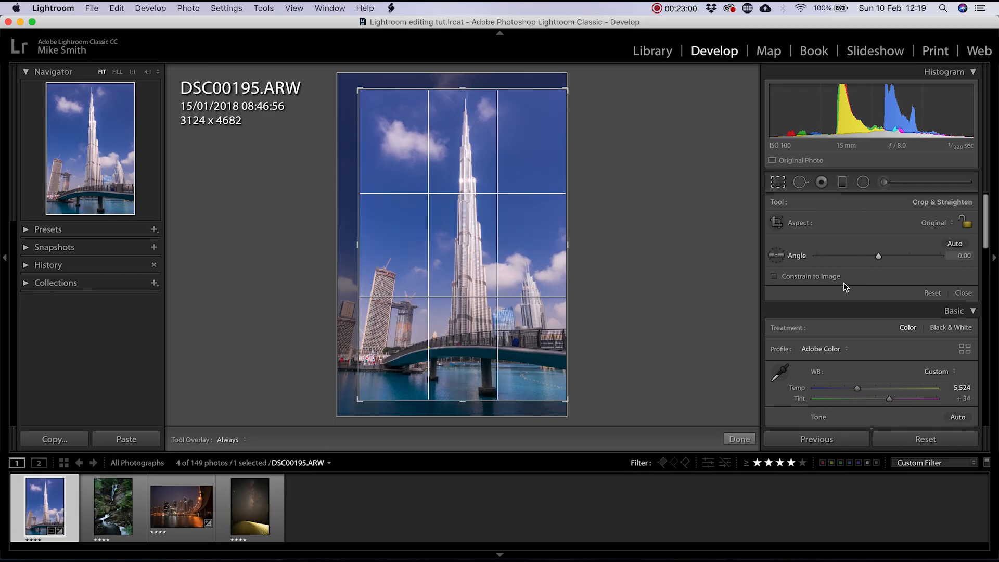
{"action": "left_click", "coordinate": [801, 182]}
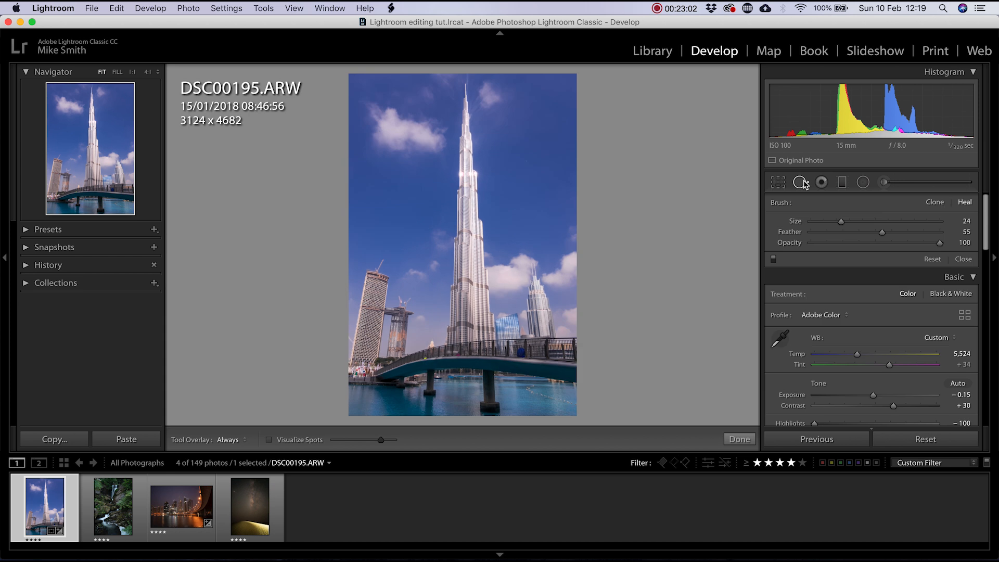
{"action": "left_click", "coordinate": [822, 183]}
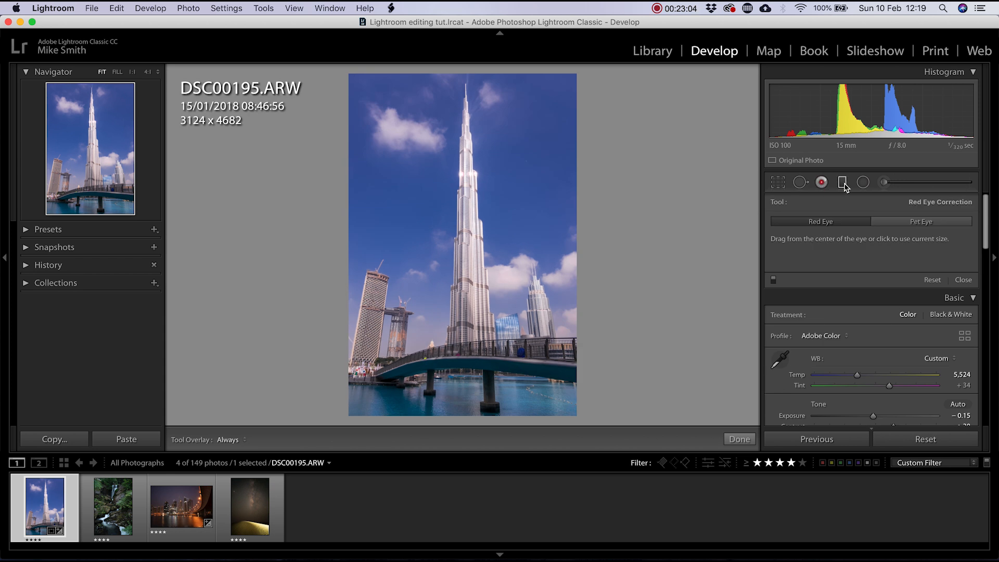
{"action": "left_click", "coordinate": [843, 183]}
{"action": "left_click", "coordinate": [774, 183]}
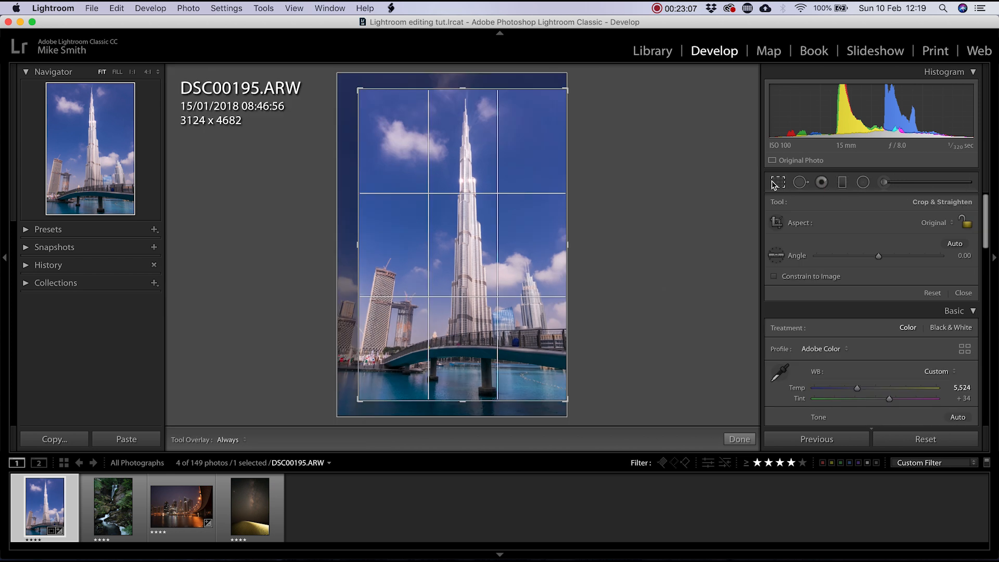
{"action": "double_click", "coordinate": [539, 157]}
Step: Open the waterfall photo A7309002.ARW and enable Remove Chromatic Aberration and Profile Corrections for it
{"action": "left_click", "coordinate": [113, 507]}
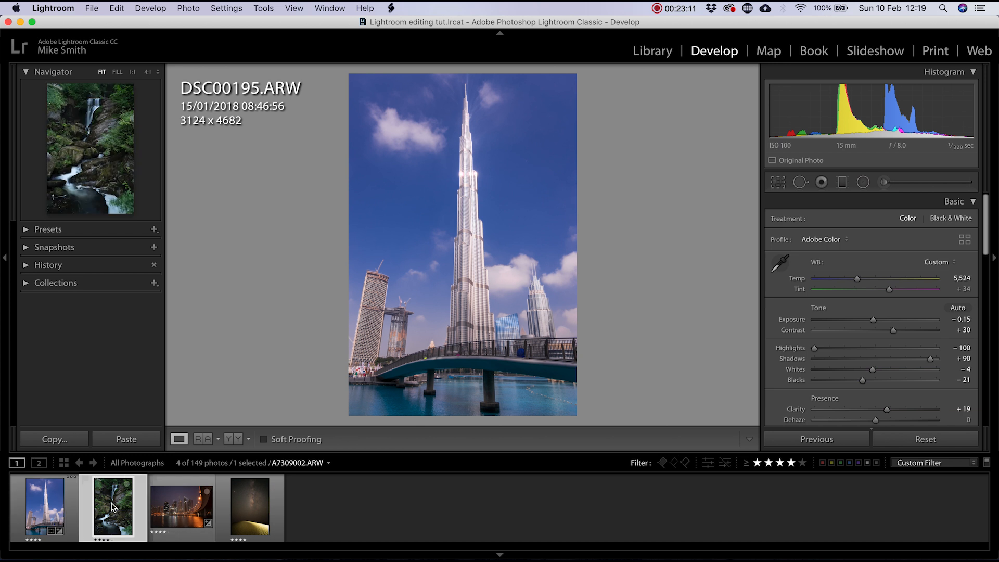
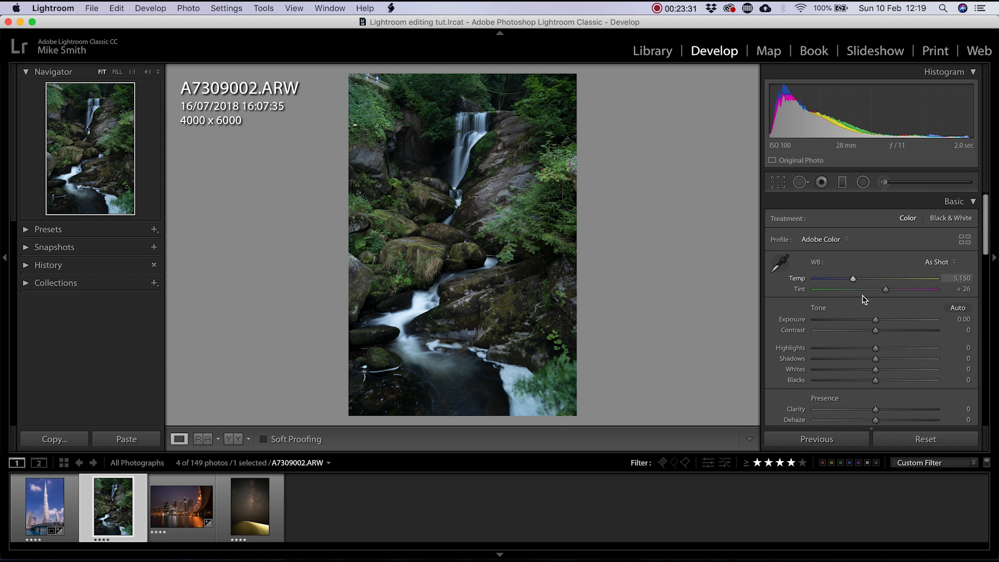
{"action": "scroll", "coordinate": [866, 270], "scroll_direction": "down", "scroll_amount": 15}
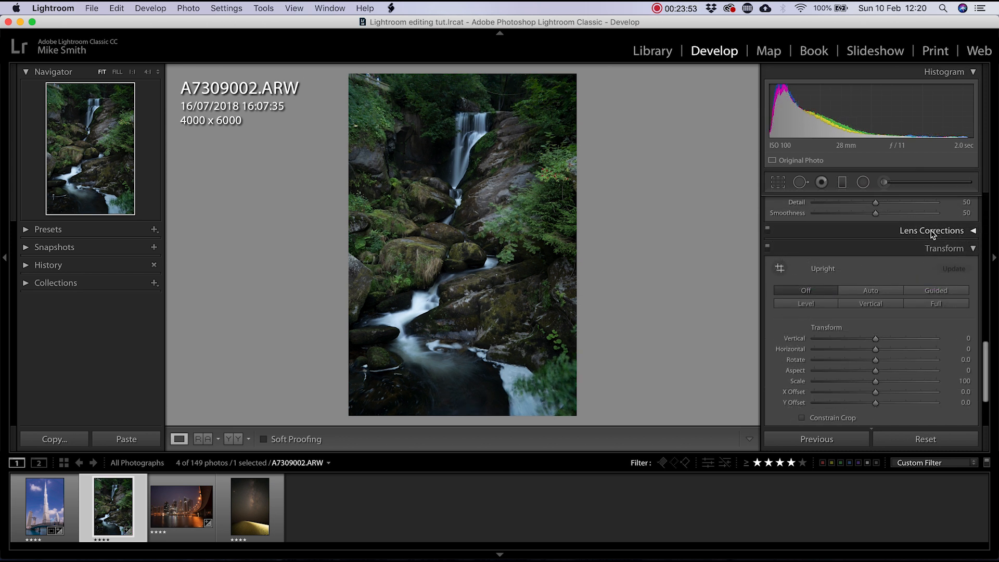
{"action": "left_click", "coordinate": [933, 231]}
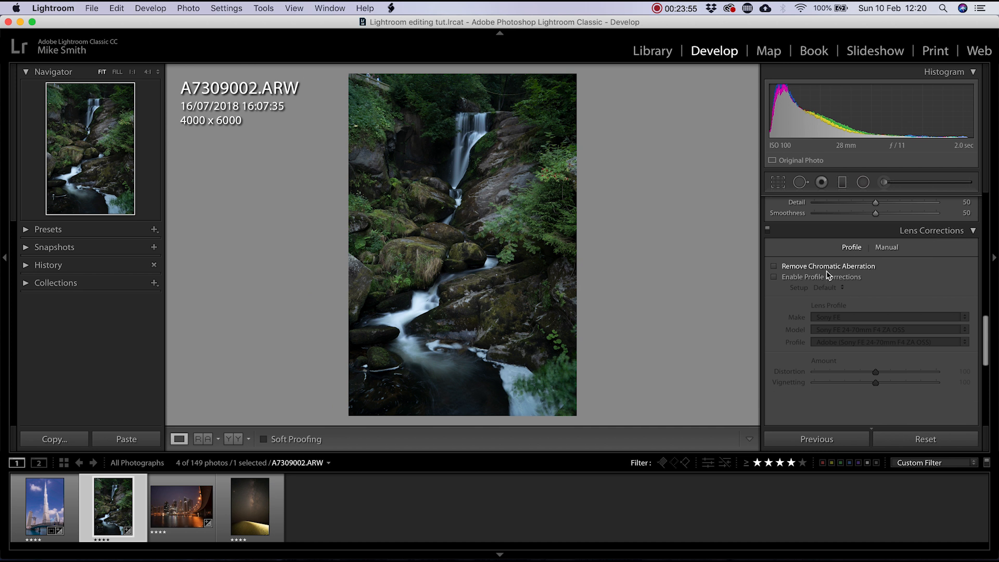
{"action": "left_click", "coordinate": [774, 277]}
{"action": "left_click", "coordinate": [774, 267]}
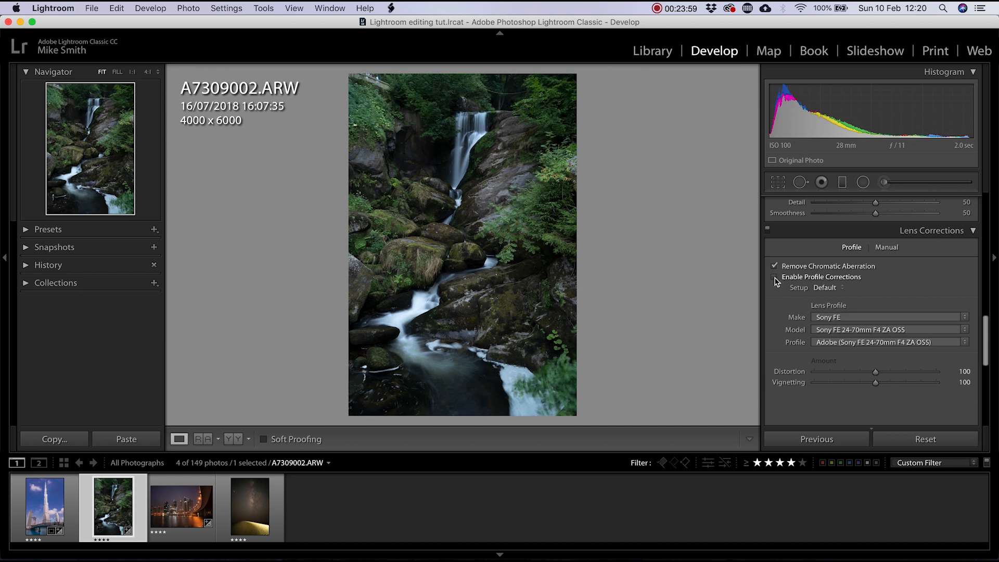
{"action": "left_click", "coordinate": [775, 277]}
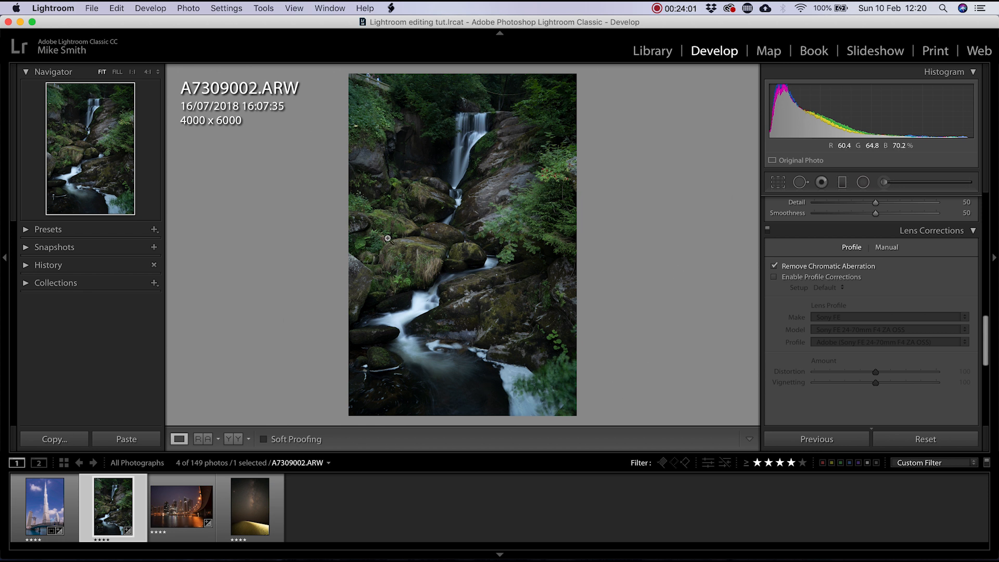
{"action": "left_click", "coordinate": [775, 278]}
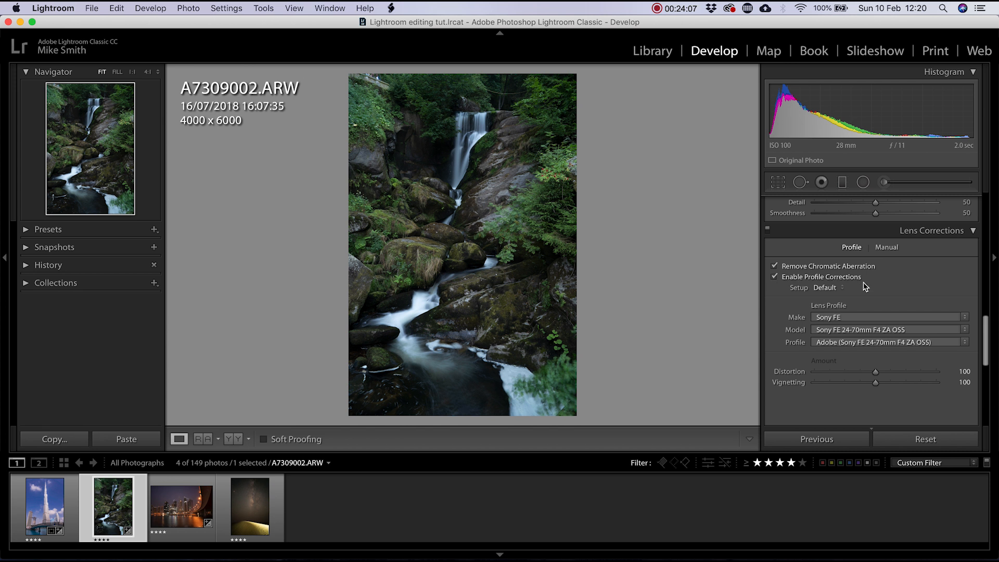
Step: Review the waterfall photo's adjustment sections from Basic to Lens Corrections, and collapse the Lens Corrections section
{"action": "scroll", "coordinate": [866, 286], "scroll_direction": "up", "scroll_amount": 10}
{"action": "scroll", "coordinate": [865, 287], "scroll_direction": "up", "scroll_amount": 3}
{"action": "scroll", "coordinate": [861, 283], "scroll_direction": "down", "scroll_amount": 3}
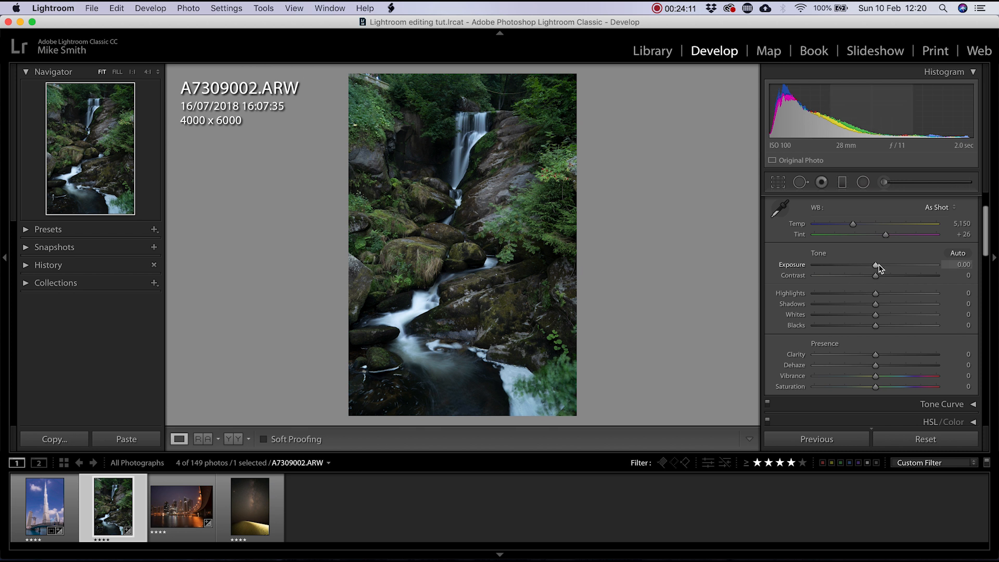
{"action": "scroll", "coordinate": [876, 266], "scroll_direction": "down", "scroll_amount": 10}
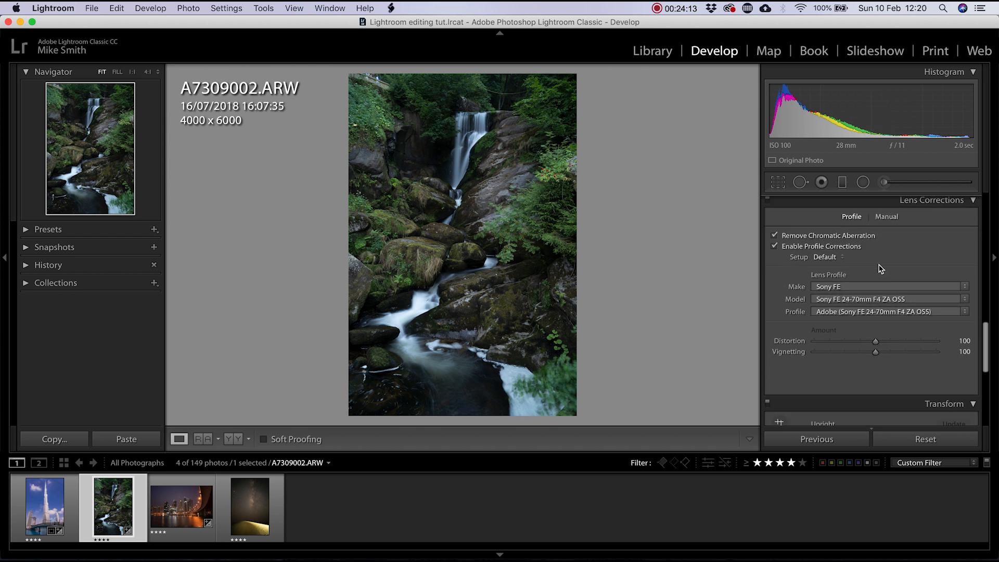
{"action": "scroll", "coordinate": [880, 268], "scroll_direction": "up", "scroll_amount": 1}
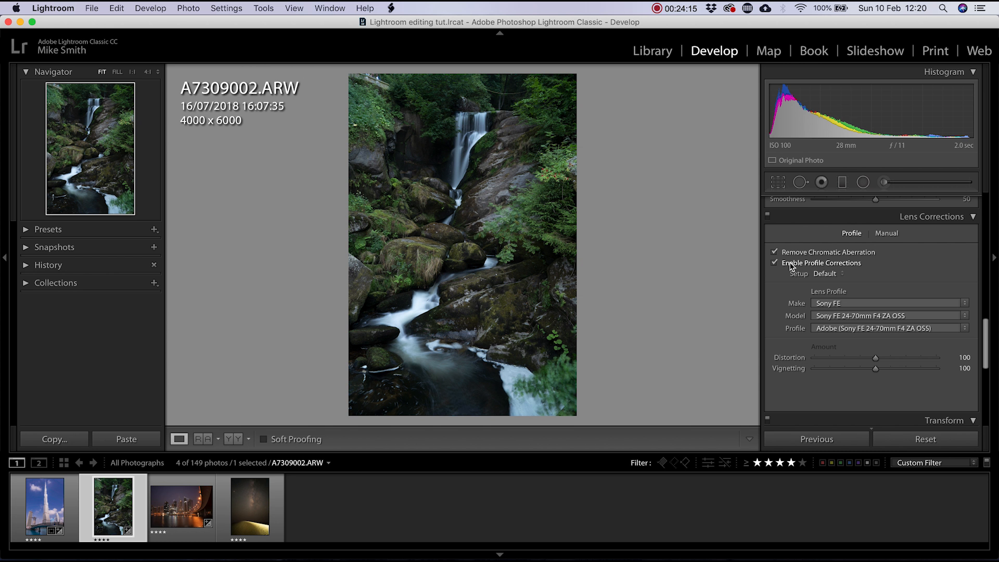
{"action": "scroll", "coordinate": [791, 267], "scroll_direction": "up", "scroll_amount": 10}
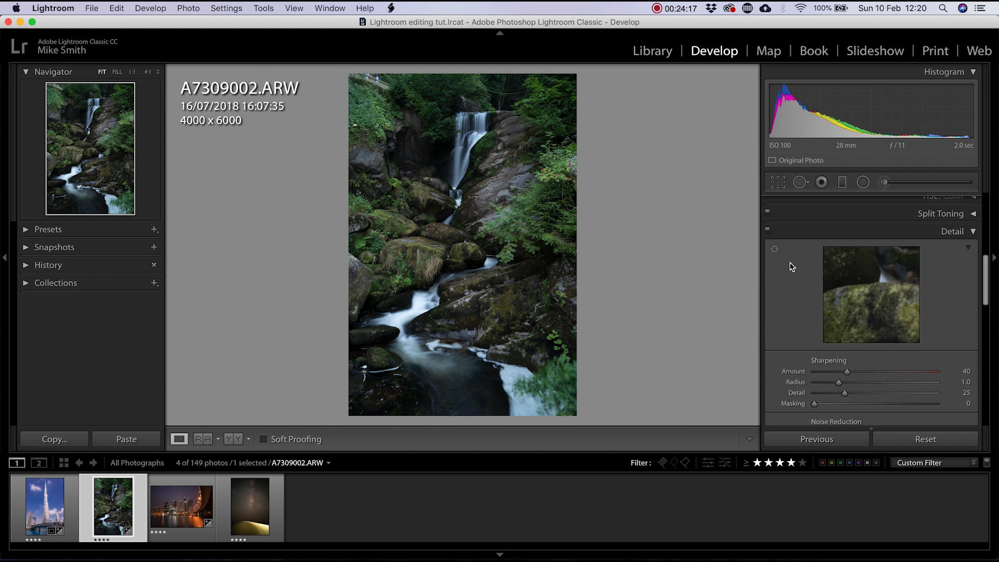
{"action": "scroll", "coordinate": [791, 267], "scroll_direction": "down", "scroll_amount": 1}
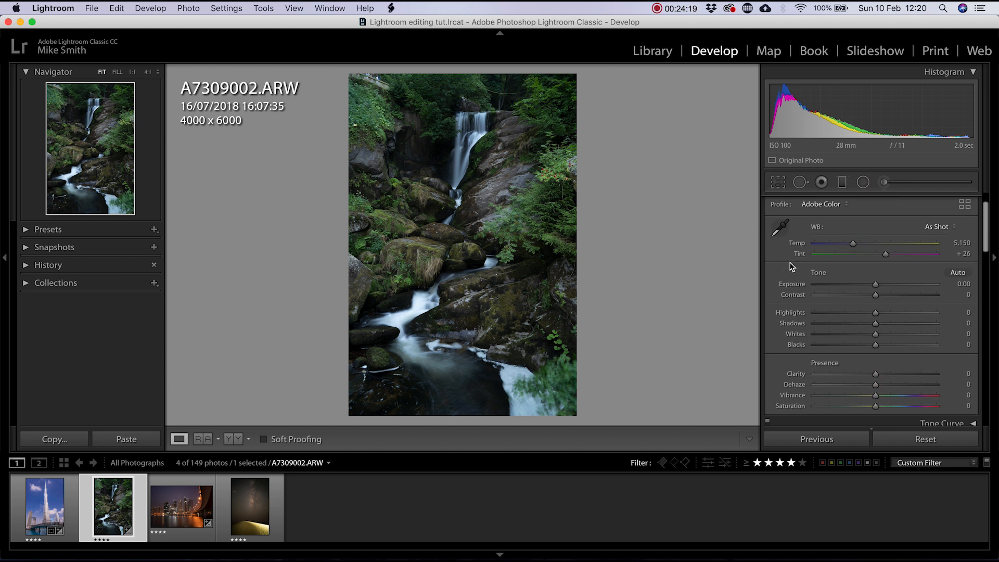
{"action": "scroll", "coordinate": [791, 267], "scroll_direction": "down", "scroll_amount": 10}
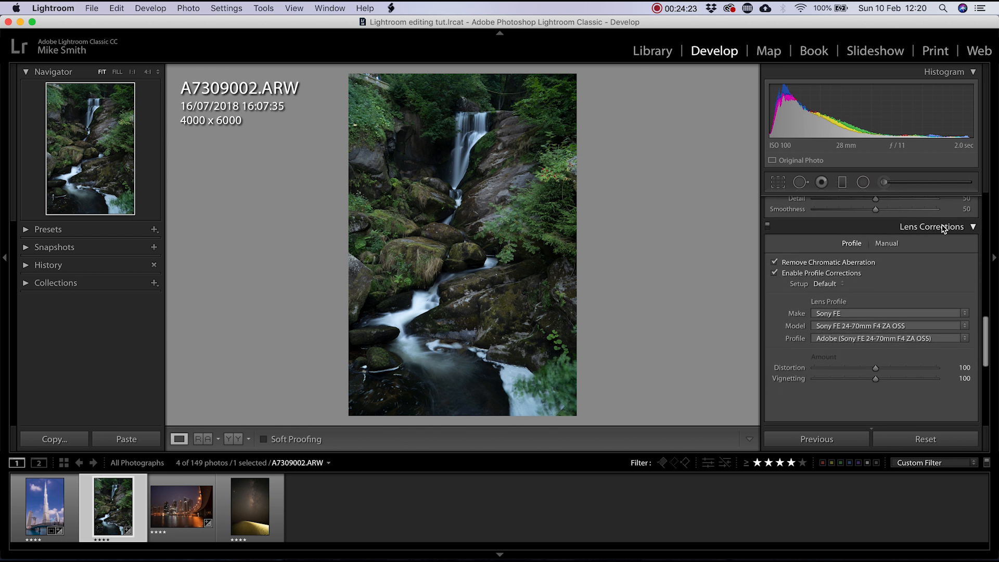
{"action": "left_click", "coordinate": [945, 228]}
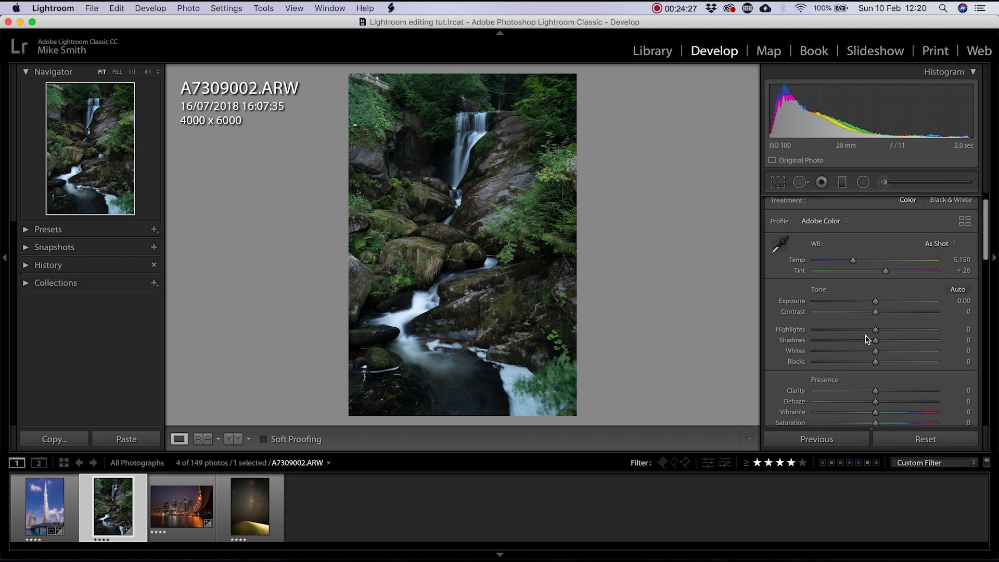
Step: Set the waterfall photo's Temp to 5,726, Tint to +7, Exposure to +0.35, Contrast to +23 and Highlights to −13
{"action": "scroll", "coordinate": [868, 339], "scroll_direction": "down", "scroll_amount": 2}
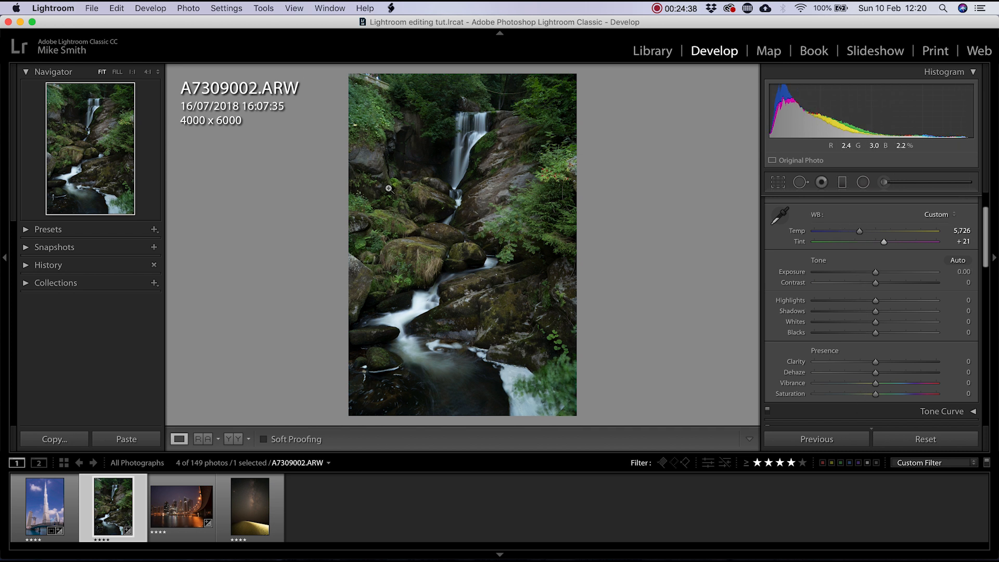
{"action": "left_click", "coordinate": [885, 243]}
{"action": "left_click_drag", "start_coordinate": [886, 245], "coordinate": [863, 246]}
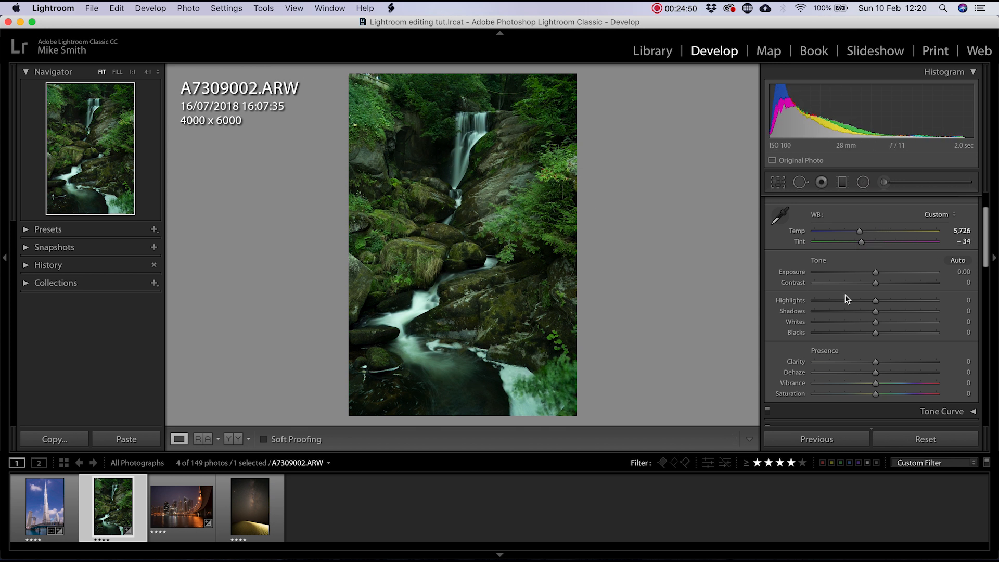
{"action": "left_click_drag", "start_coordinate": [862, 244], "coordinate": [867, 300]}
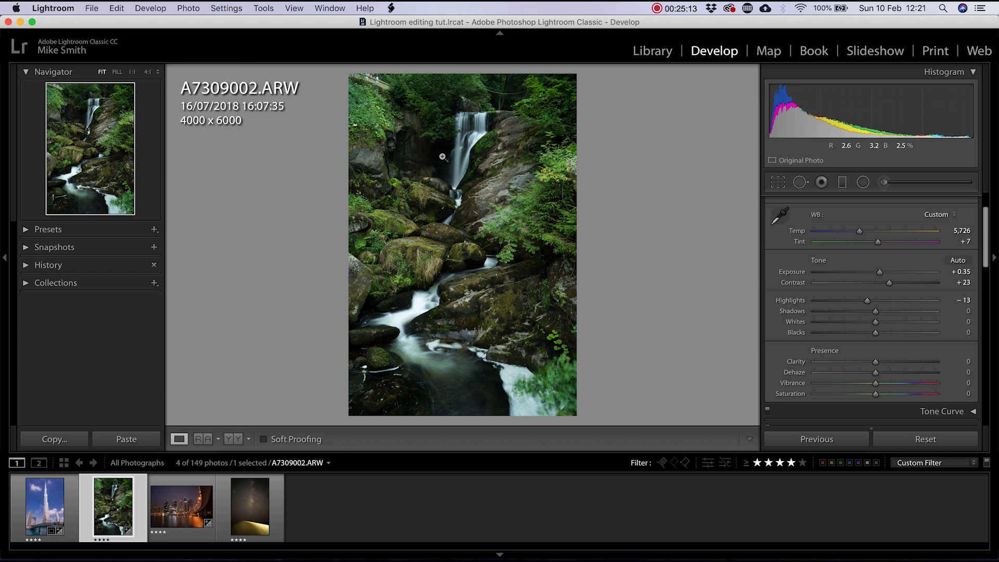
Step: Set Shadows to +30, Whites to +32, Blacks to +3, Clarity to +15, Vibrance to +14, Saturation to −7 and Contrast to +32
{"action": "left_click_drag", "start_coordinate": [876, 311], "coordinate": [888, 383]}
{"action": "key", "text": "alt"}
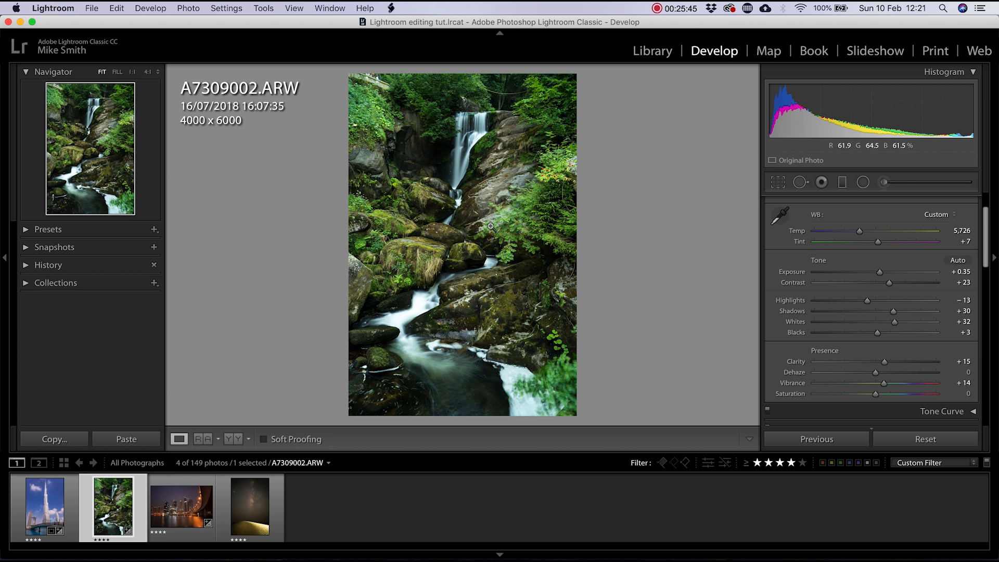
{"action": "left_click_drag", "start_coordinate": [890, 286], "coordinate": [883, 284]}
{"action": "left_click_drag", "start_coordinate": [877, 396], "coordinate": [872, 396]}
{"action": "left_click_drag", "start_coordinate": [885, 284], "coordinate": [894, 283]}
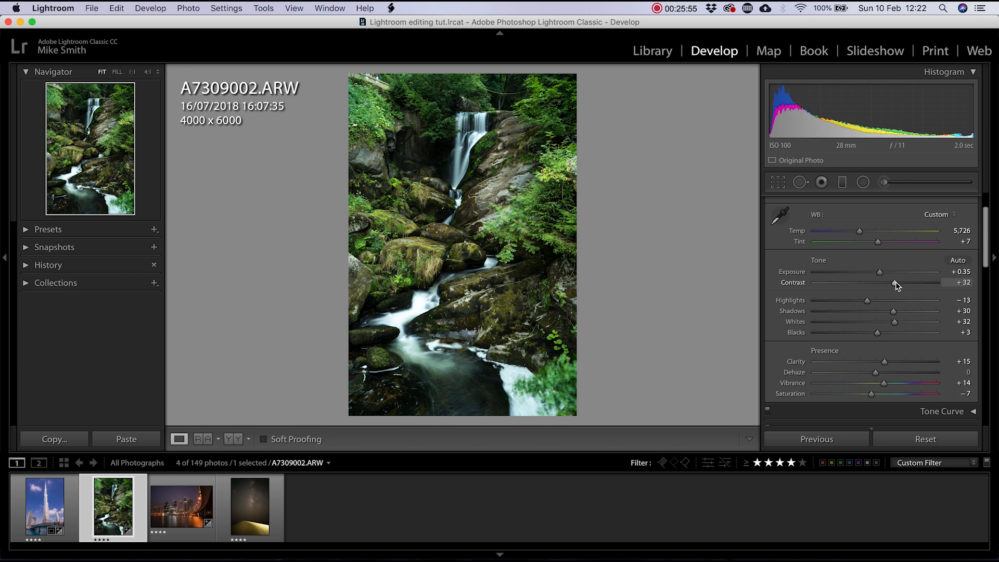
Step: Sharpen the waterfall photo with Amount 56 and Masking 63, and check the detail at 1:1
{"action": "scroll", "coordinate": [883, 285], "scroll_direction": "down", "scroll_amount": 5}
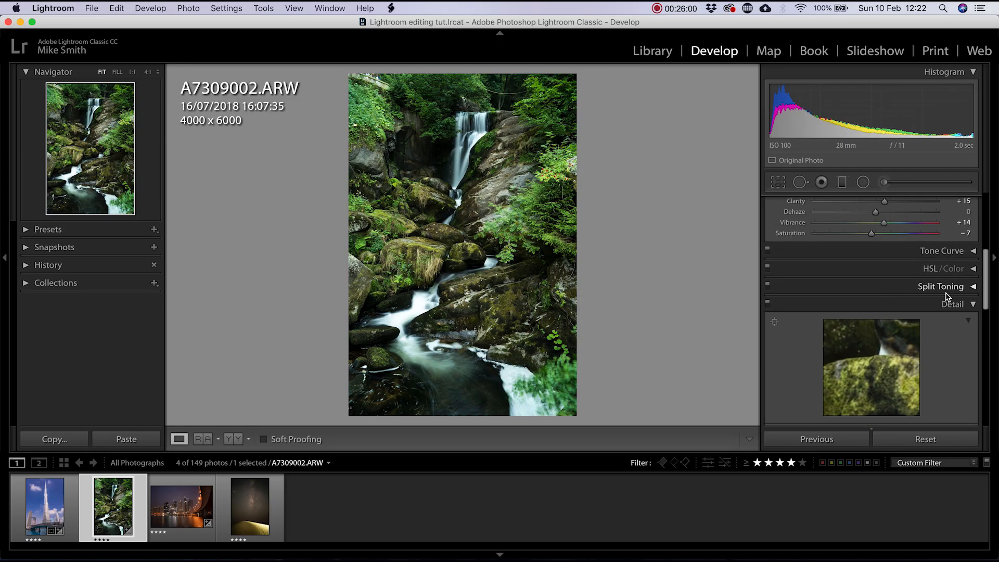
{"action": "scroll", "coordinate": [920, 290], "scroll_direction": "down", "scroll_amount": 1}
{"action": "scroll", "coordinate": [919, 287], "scroll_direction": "down", "scroll_amount": 4}
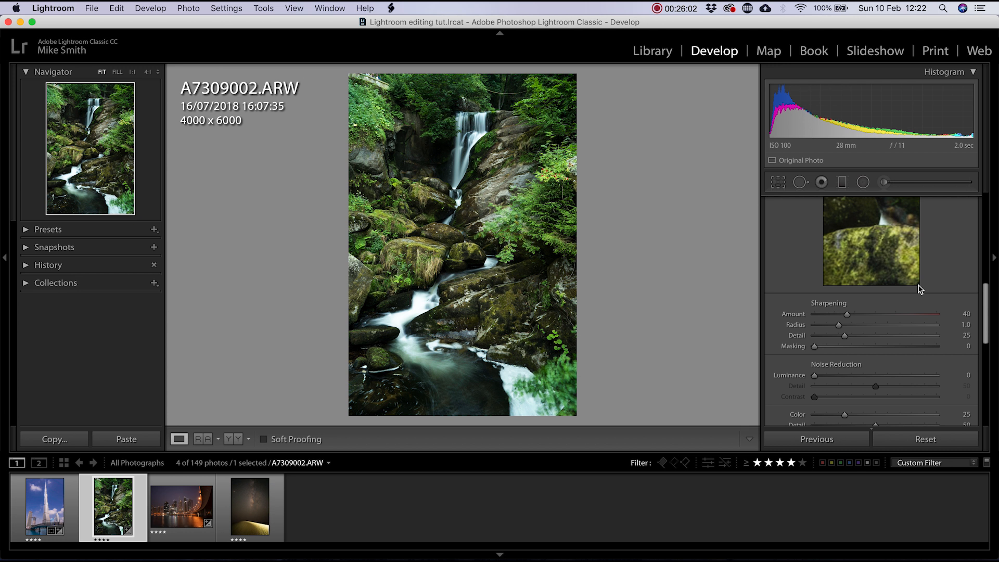
{"action": "left_click_drag", "start_coordinate": [847, 319], "coordinate": [861, 317]}
{"action": "key", "text": "alt"}
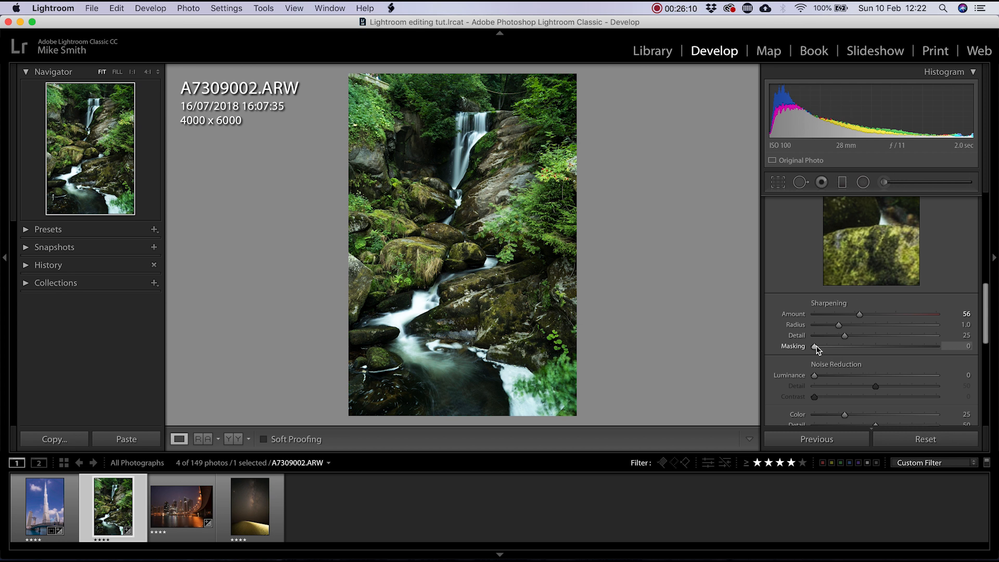
{"action": "left_click_drag", "start_coordinate": [817, 349], "coordinate": [893, 352]}
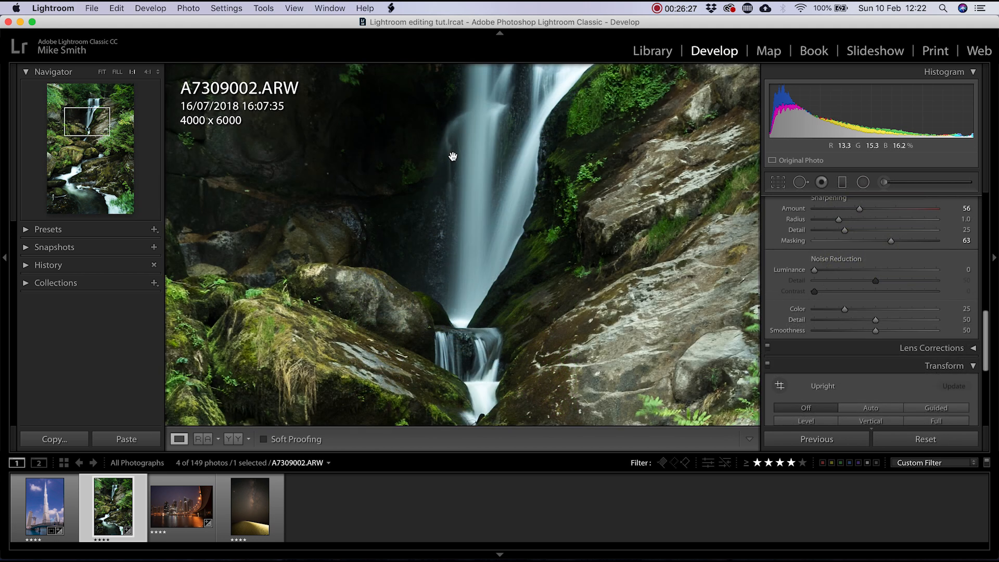
{"action": "left_click", "coordinate": [453, 156]}
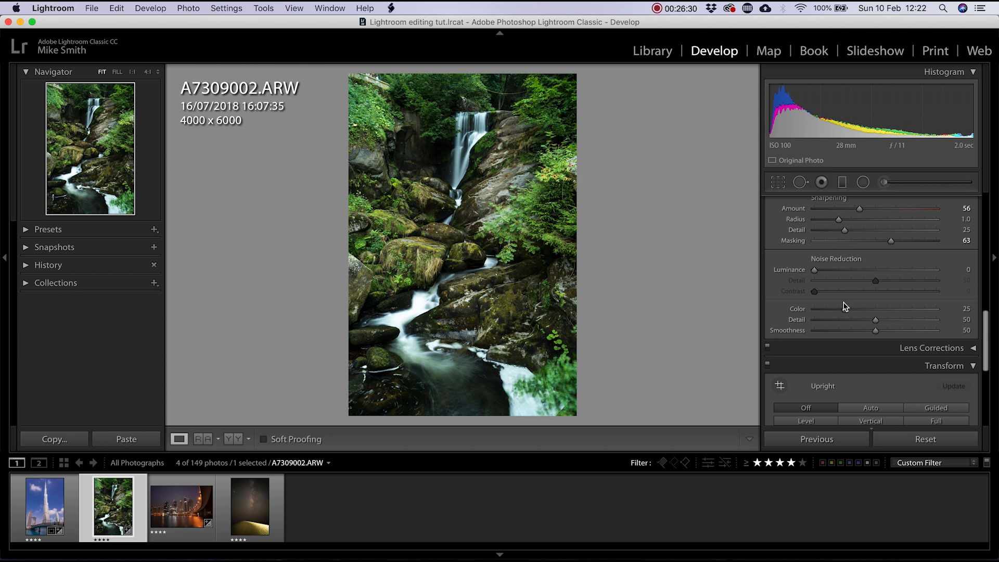
Step: Darken the waterfall photo's edges with a Post-Crop Vignetting Amount of −15 in Highlight Priority style
{"action": "scroll", "coordinate": [845, 306], "scroll_direction": "down", "scroll_amount": 5}
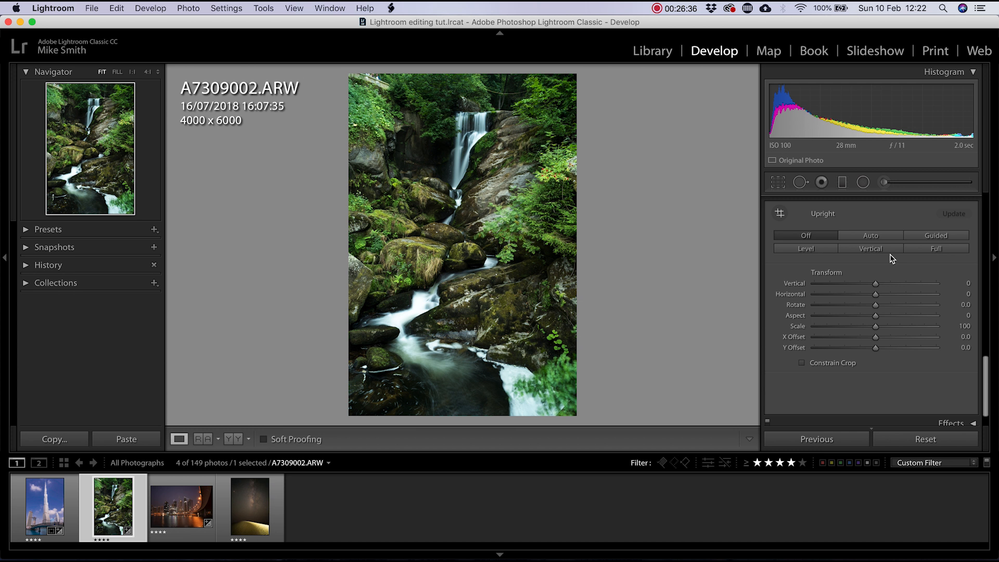
{"action": "left_click", "coordinate": [952, 423]}
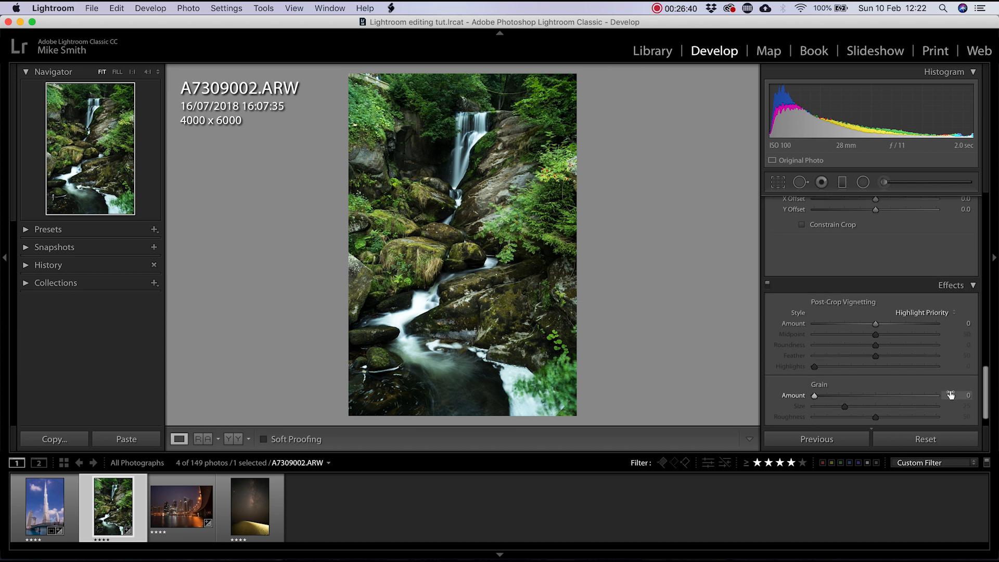
{"action": "left_click_drag", "start_coordinate": [876, 324], "coordinate": [867, 325]}
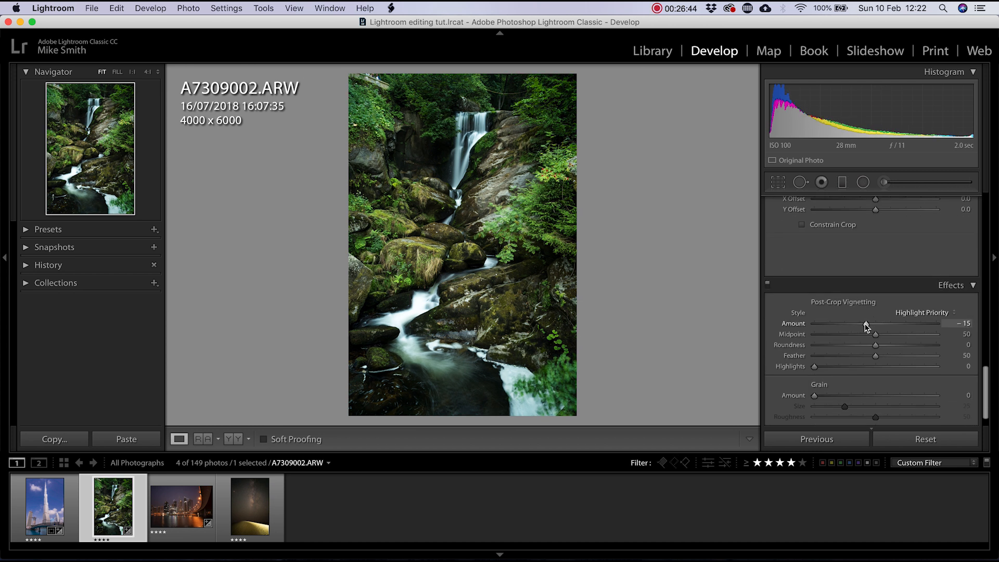
Step: Brighten the waterfall photo by raising its Exposure to +0.55
{"action": "key", "text": "super+1"}
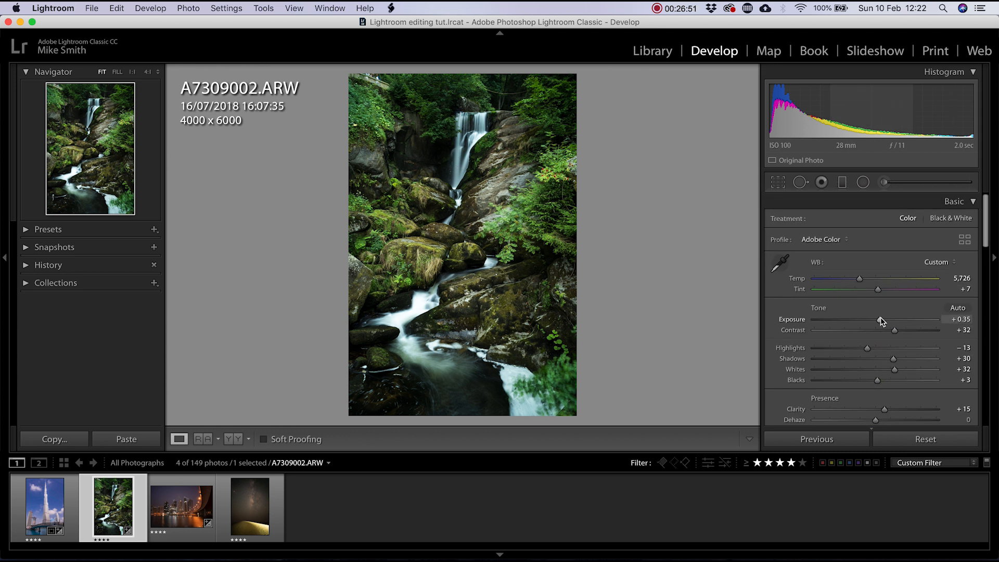
{"action": "left_click_drag", "start_coordinate": [881, 323], "coordinate": [884, 322]}
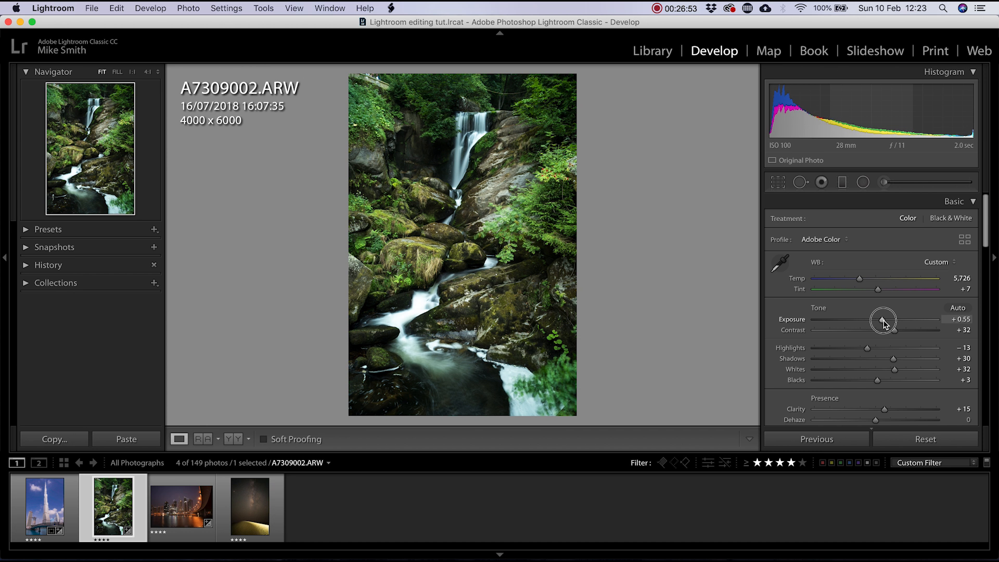
{"action": "scroll", "coordinate": [859, 306], "scroll_direction": "down", "scroll_amount": 3}
{"action": "scroll", "coordinate": [858, 306], "scroll_direction": "up", "scroll_amount": 3}
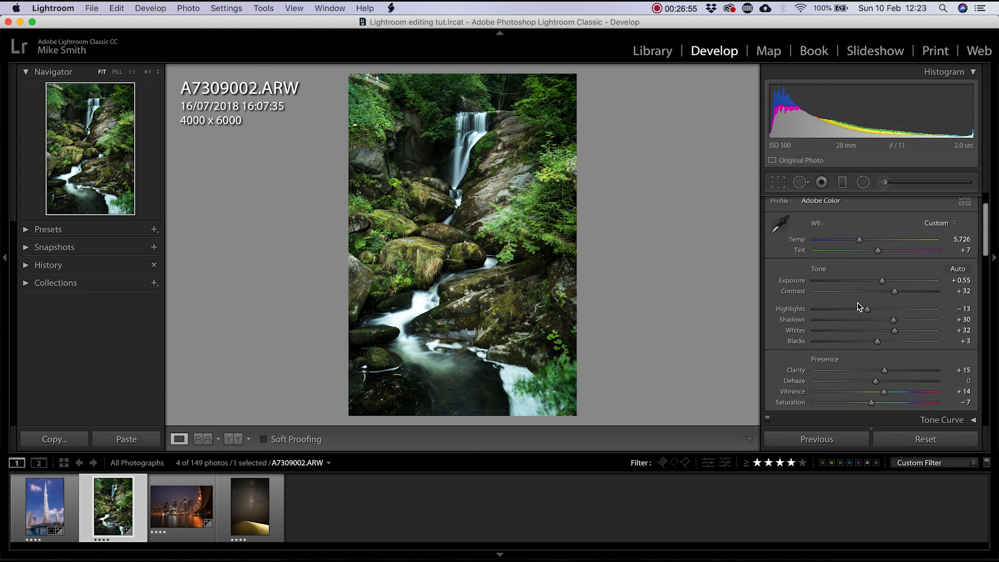
{"action": "scroll", "coordinate": [859, 307], "scroll_direction": "down", "scroll_amount": 2}
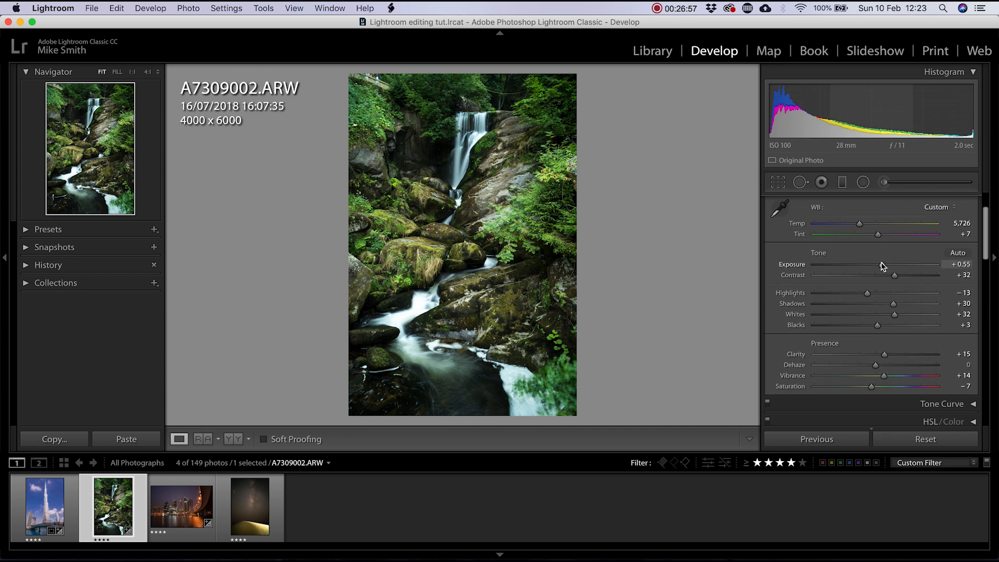
{"action": "left_click_drag", "start_coordinate": [881, 266], "coordinate": [881, 265]}
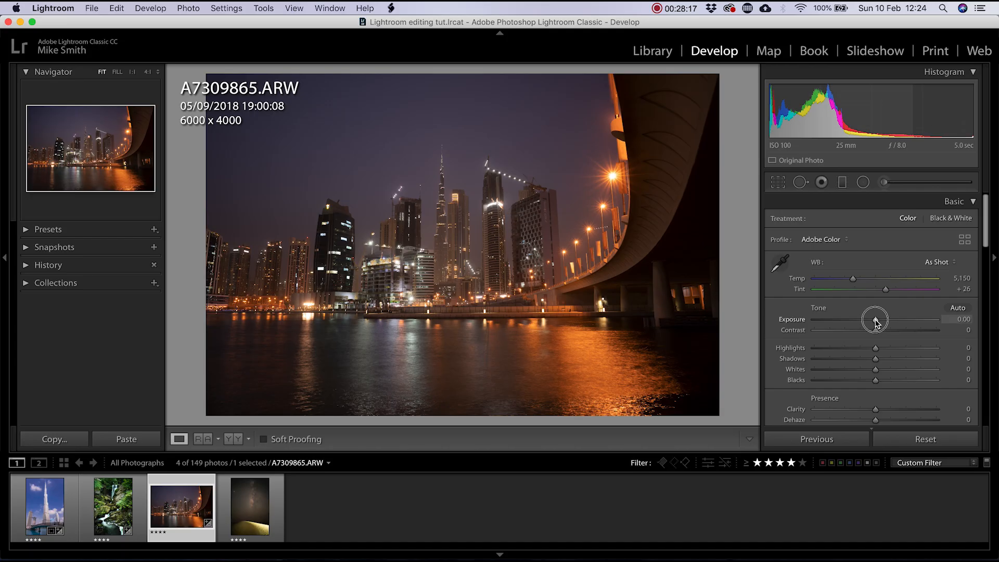
Step: Set the night skyline photo's Exposure to +0.35, Contrast to +31, Highlights to −86 and Shadows to +62
{"action": "left_click_drag", "start_coordinate": [876, 321], "coordinate": [879, 321]}
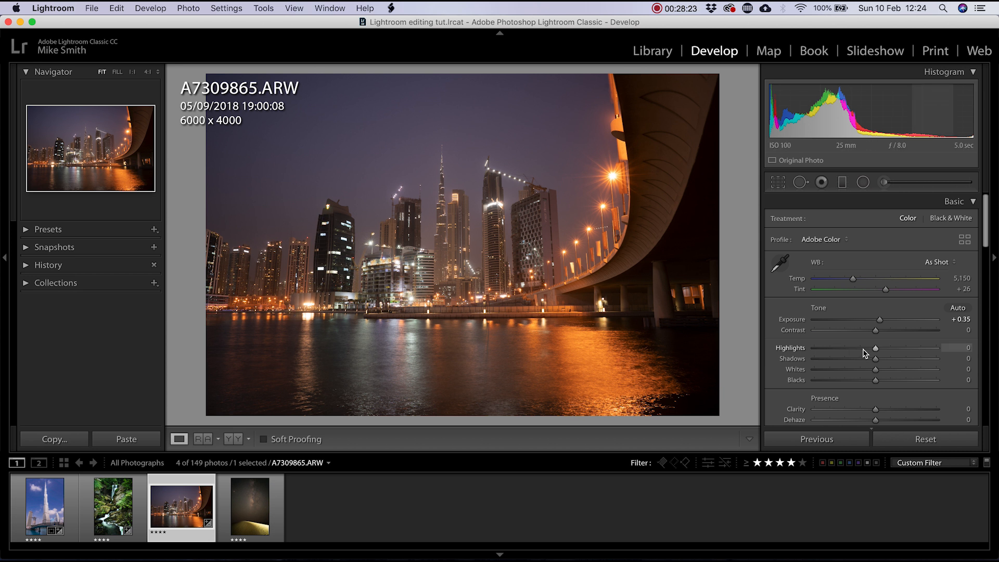
{"action": "left_click_drag", "start_coordinate": [877, 352], "coordinate": [913, 359]}
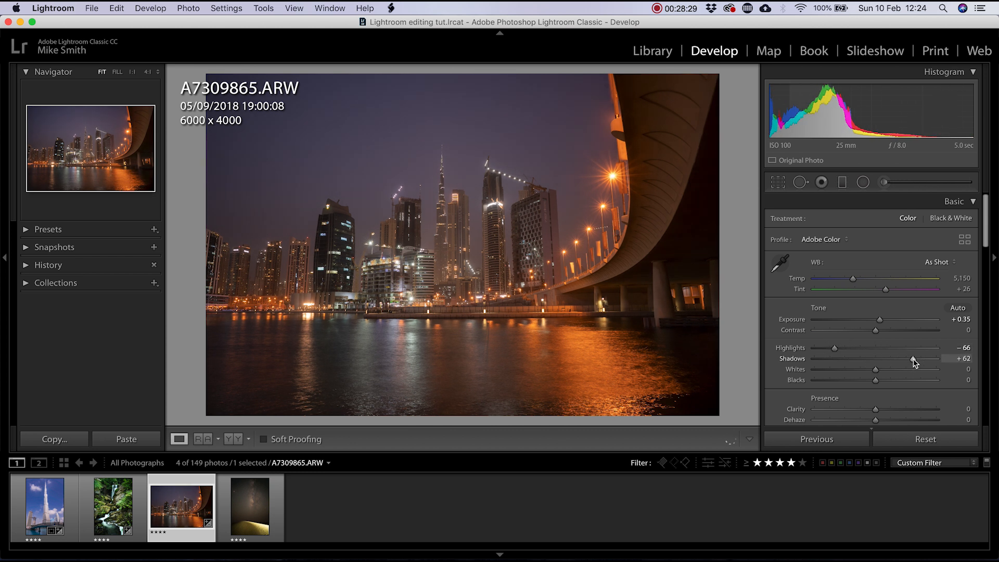
{"action": "left_click", "coordinate": [877, 330]}
{"action": "left_click_drag", "start_coordinate": [877, 332], "coordinate": [894, 330]}
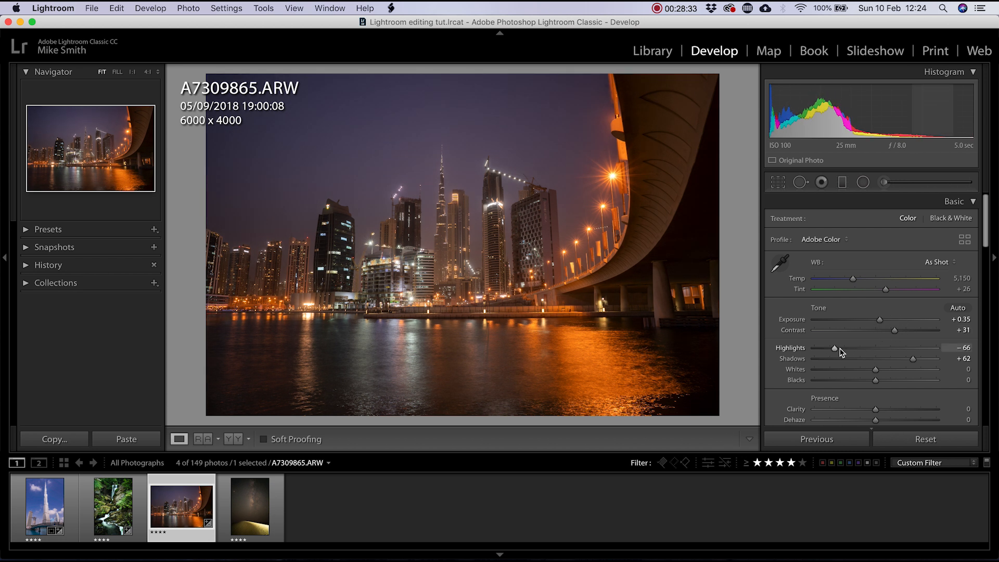
{"action": "left_click_drag", "start_coordinate": [835, 349], "coordinate": [823, 351]}
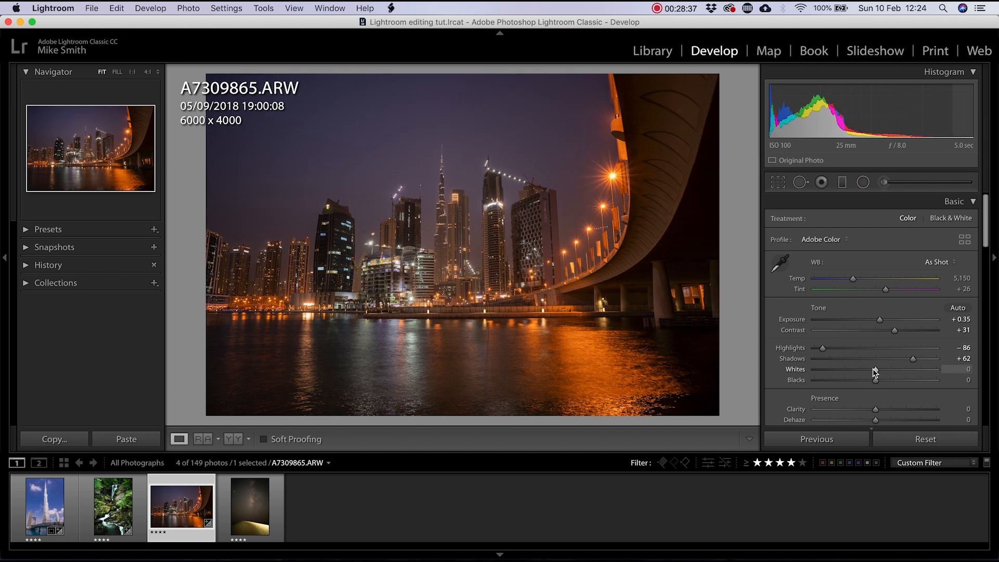
Step: Set Whites to +16, Clarity to +15 and Vibrance to +12, and cool the skyline's white balance to Temp 3,822 and Tint +23
{"action": "scroll", "coordinate": [874, 292], "scroll_direction": "down", "scroll_amount": 2}
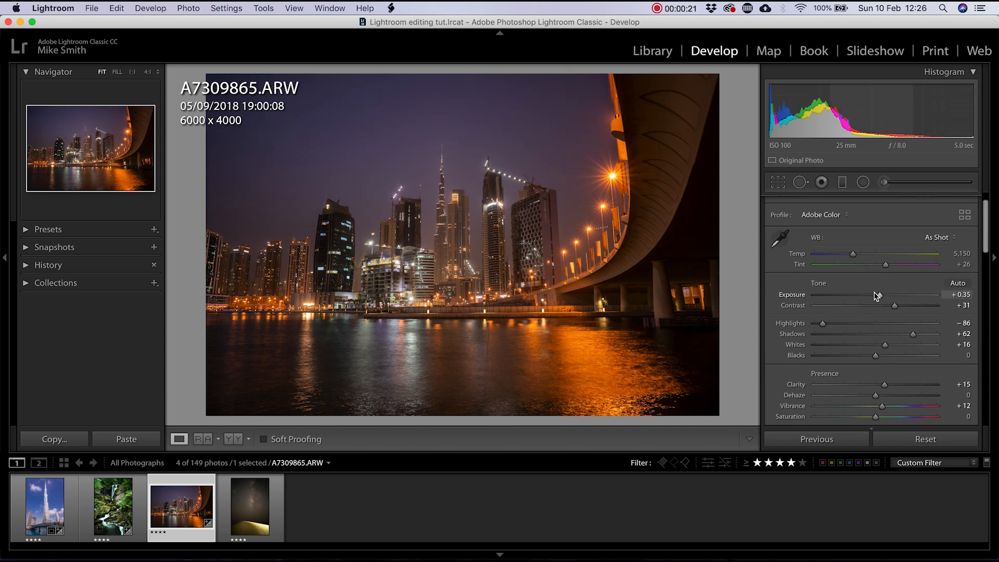
{"action": "scroll", "coordinate": [877, 295], "scroll_direction": "down", "scroll_amount": 1}
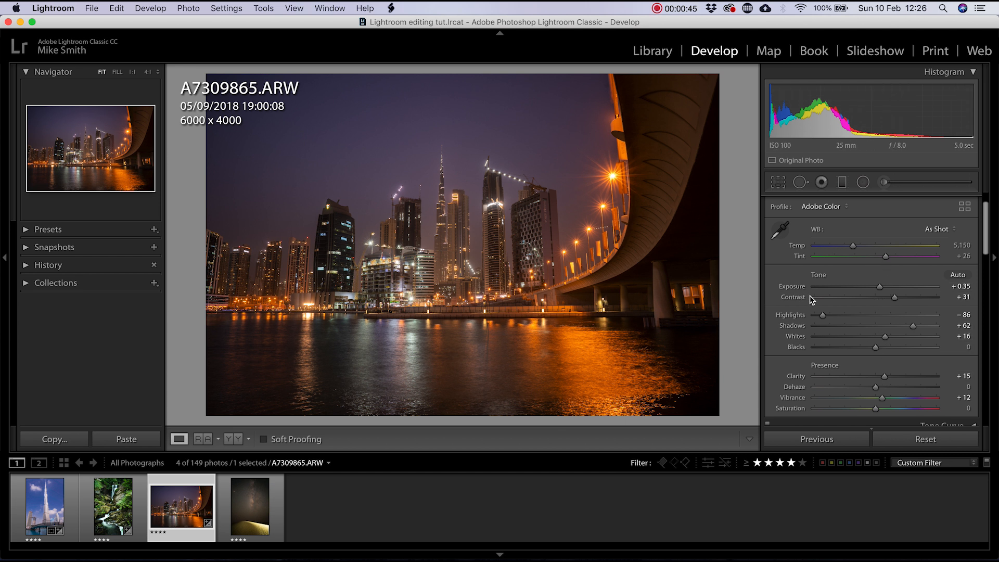
{"action": "scroll", "coordinate": [875, 299], "scroll_direction": "down", "scroll_amount": 8}
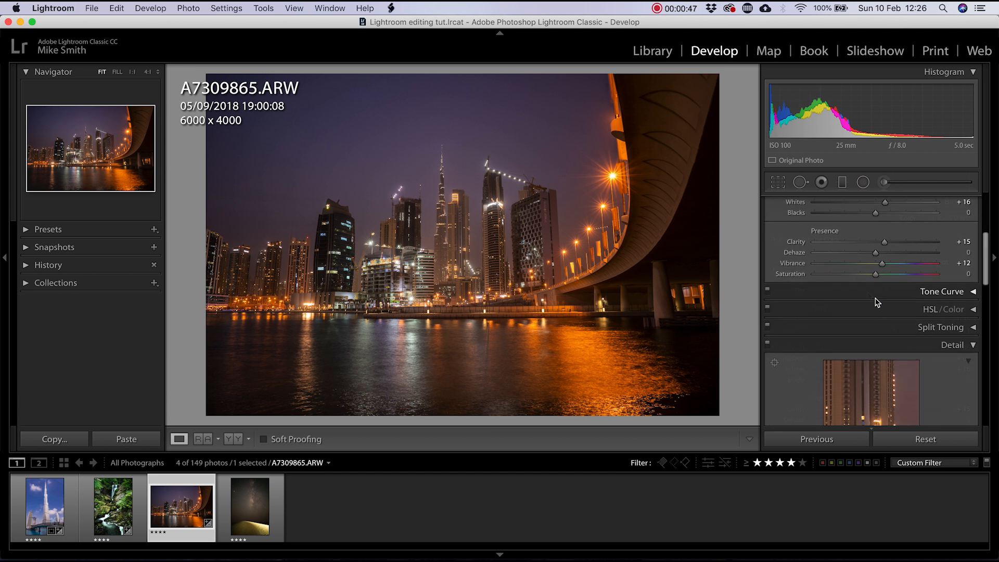
{"action": "left_click_drag", "start_coordinate": [853, 278], "coordinate": [853, 279]}
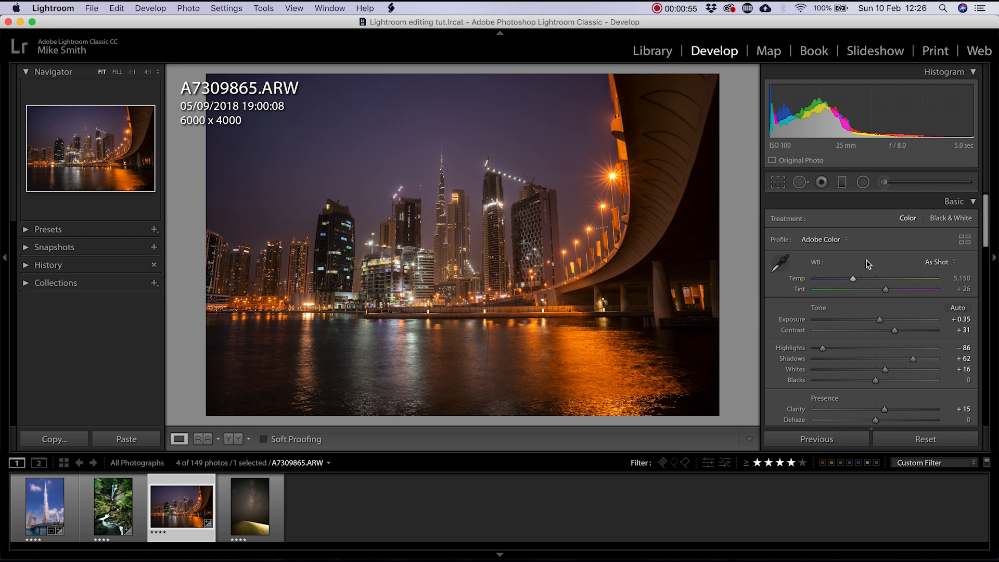
{"action": "left_click_drag", "start_coordinate": [853, 281], "coordinate": [838, 280]}
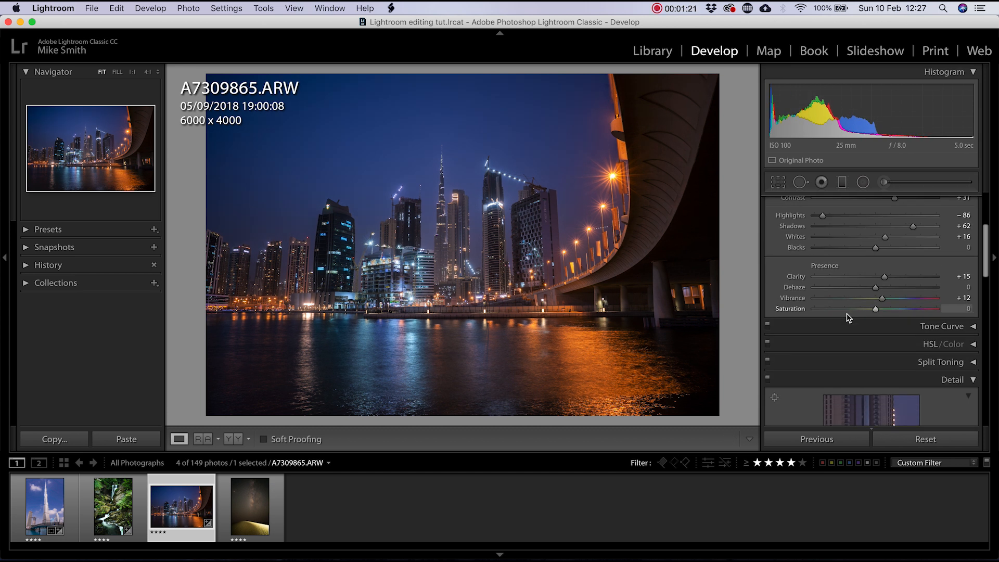
Step: Sharpen the skyline photo with Amount 55 and Masking 34, and warm its Temp to 4,175
{"action": "scroll", "coordinate": [848, 318], "scroll_direction": "down", "scroll_amount": 10}
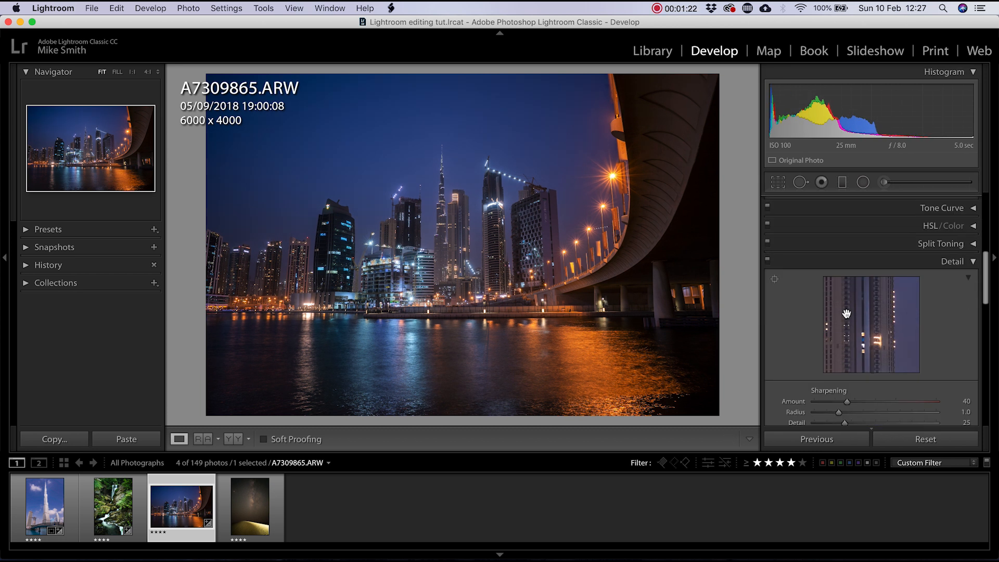
{"action": "left_click_drag", "start_coordinate": [847, 259], "coordinate": [859, 258]}
{"action": "left_click_drag", "start_coordinate": [815, 289], "coordinate": [858, 294]}
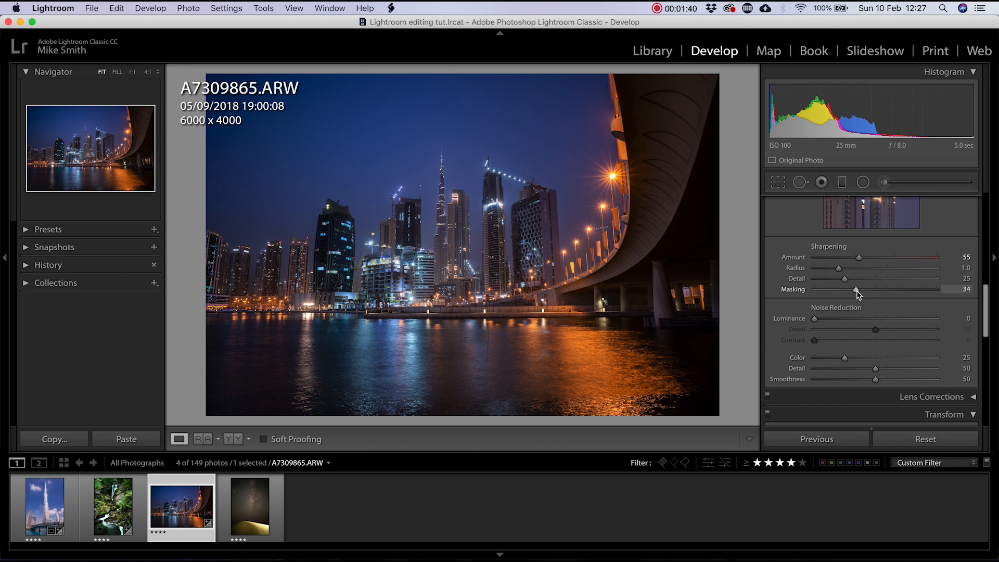
{"action": "scroll", "coordinate": [869, 271], "scroll_direction": "down", "scroll_amount": 1}
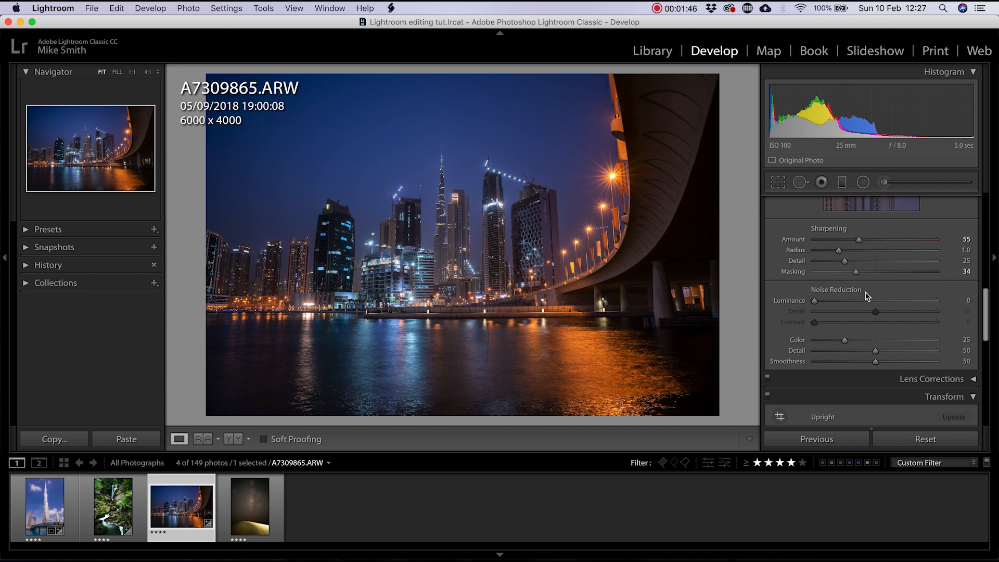
{"action": "scroll", "coordinate": [859, 331], "scroll_direction": "up", "scroll_amount": 15}
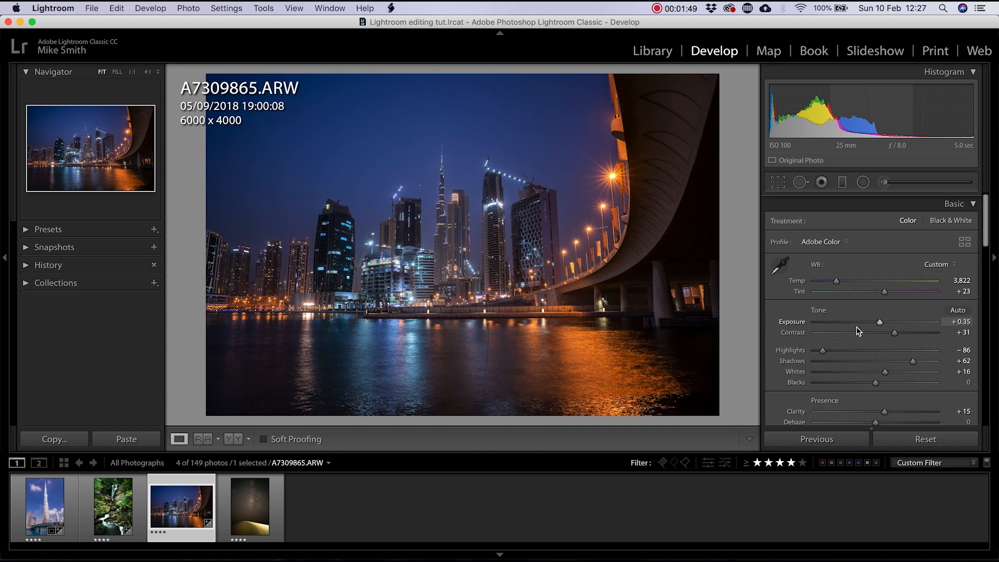
{"action": "left_click_drag", "start_coordinate": [837, 279], "coordinate": [842, 279]}
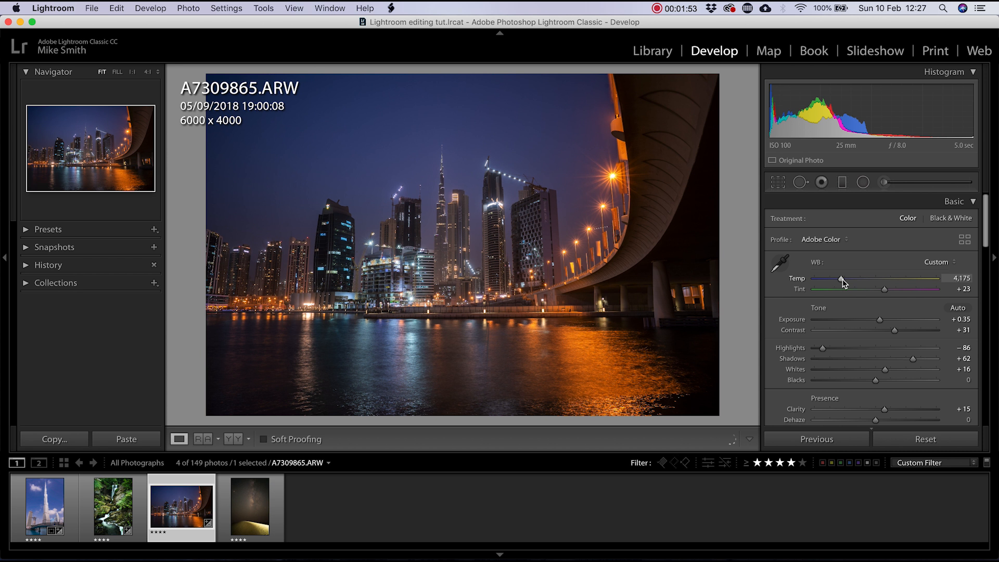
Step: Adjust the HSL saturation of the bridge's orange lights directly on the skyline photo with the targeted adjustment tool
{"action": "scroll", "coordinate": [864, 295], "scroll_direction": "down", "scroll_amount": 5}
{"action": "scroll", "coordinate": [867, 300], "scroll_direction": "down", "scroll_amount": 6}
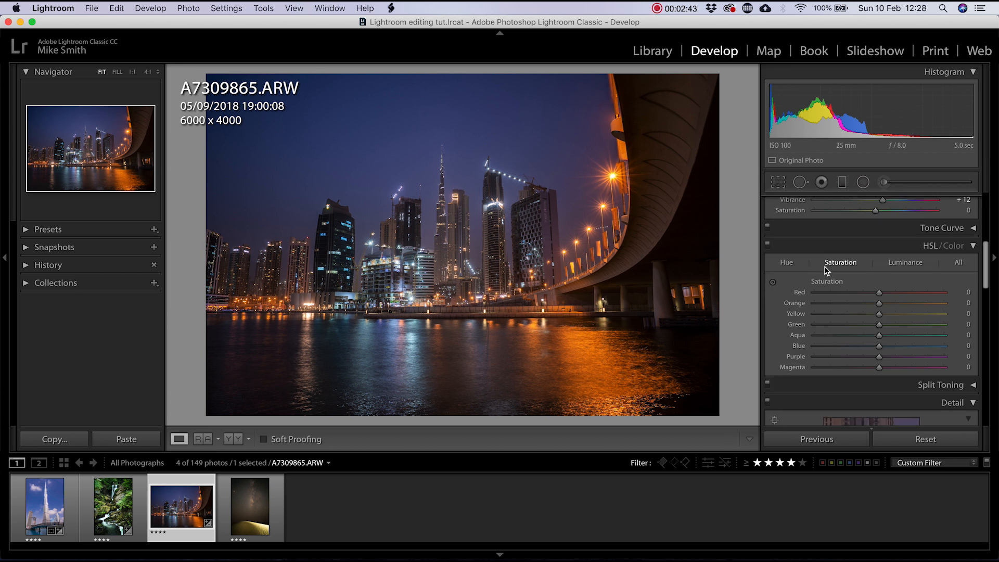
{"action": "left_click", "coordinate": [772, 282]}
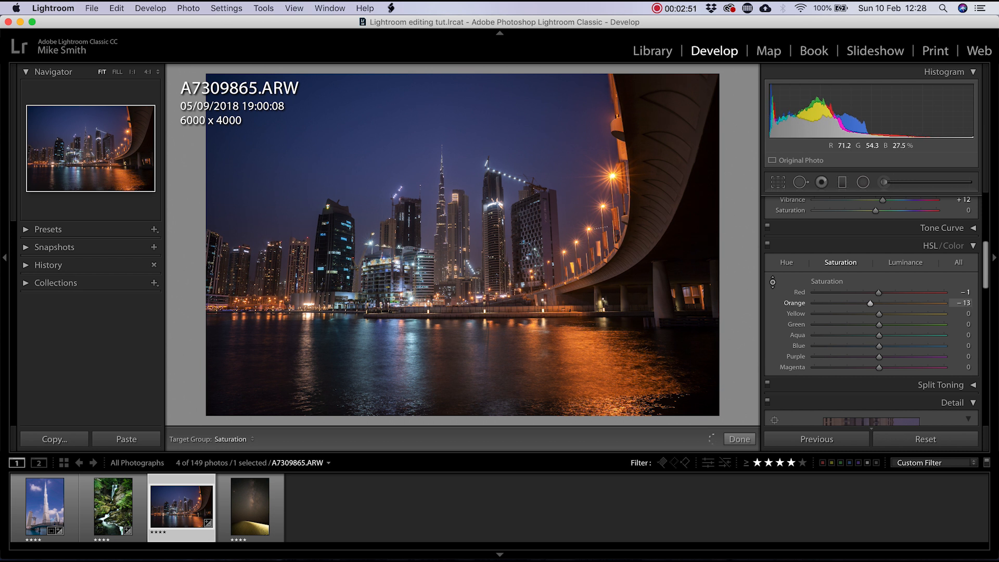
{"action": "left_click_drag", "start_coordinate": [619, 187], "coordinate": [619, 152]}
Step: Shift the bridge lights' Hue to Red +21 and Orange +59 with targeted adjustment, and ease the shift back slightly
{"action": "key", "text": "super+alt+shift+h"}
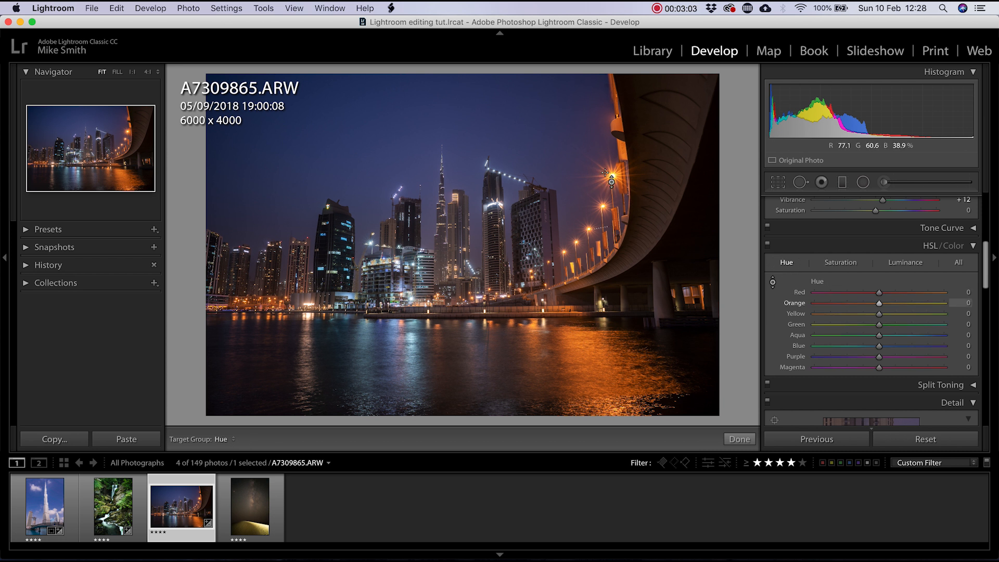
{"action": "left_click_drag", "start_coordinate": [619, 191], "coordinate": [619, 143]}
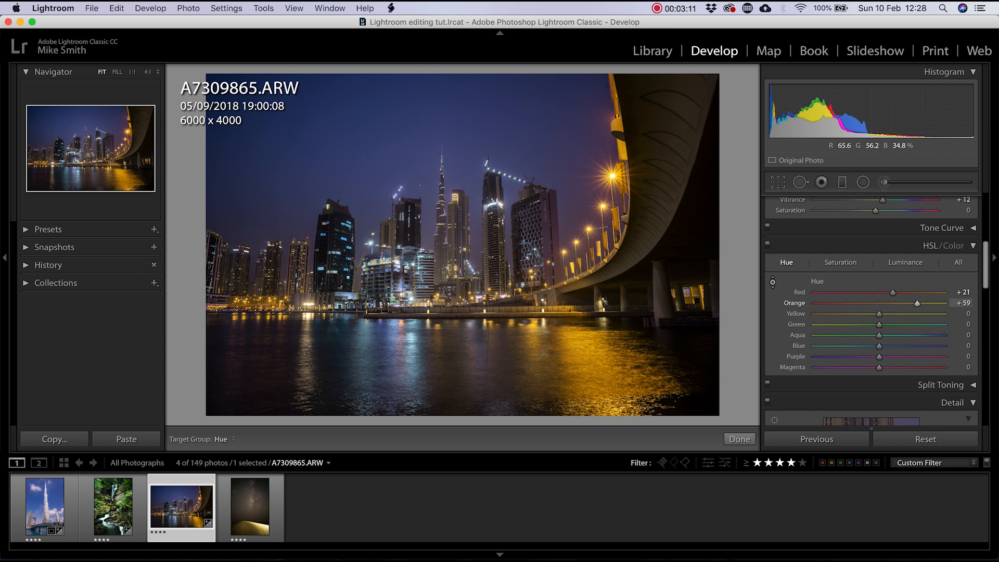
{"action": "left_click_drag", "start_coordinate": [619, 159], "coordinate": [619, 177]}
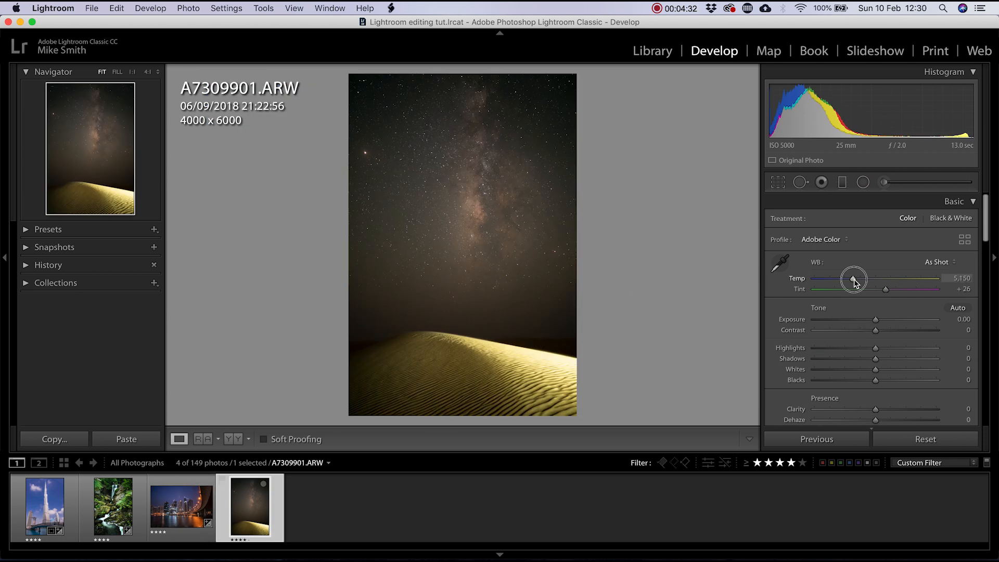
Step: Apply the Tungsten white balance preset to the Milky Way desert photo and warm its Temp to 3,663
{"action": "mouse_move", "coordinate": [847, 279]}
{"action": "left_mouse_down"}
{"action": "mouse_move", "coordinate": [832, 279]}
{"action": "mouse_move", "coordinate": [841, 280]}
{"action": "left_mouse_up"}
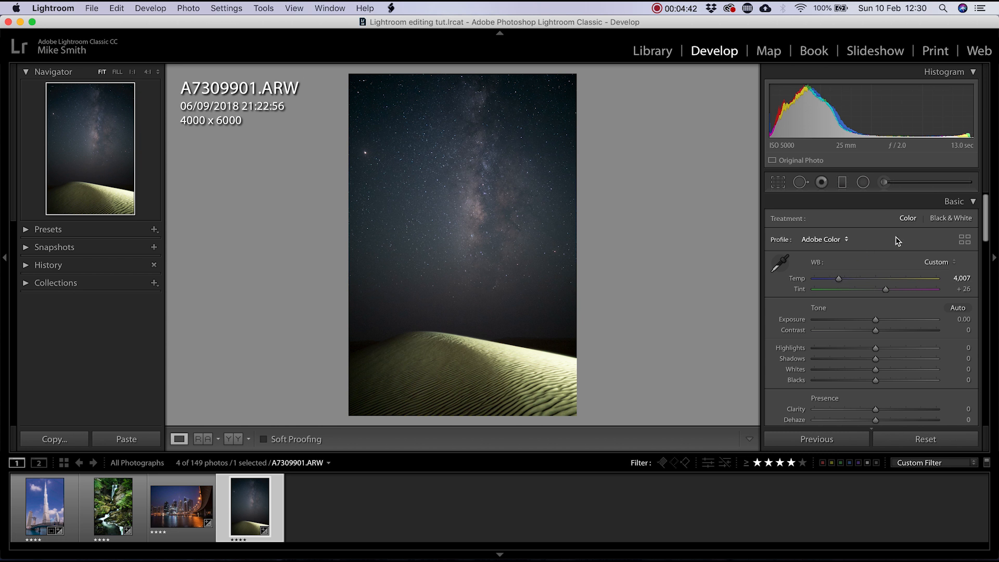
{"action": "left_click", "coordinate": [937, 263]}
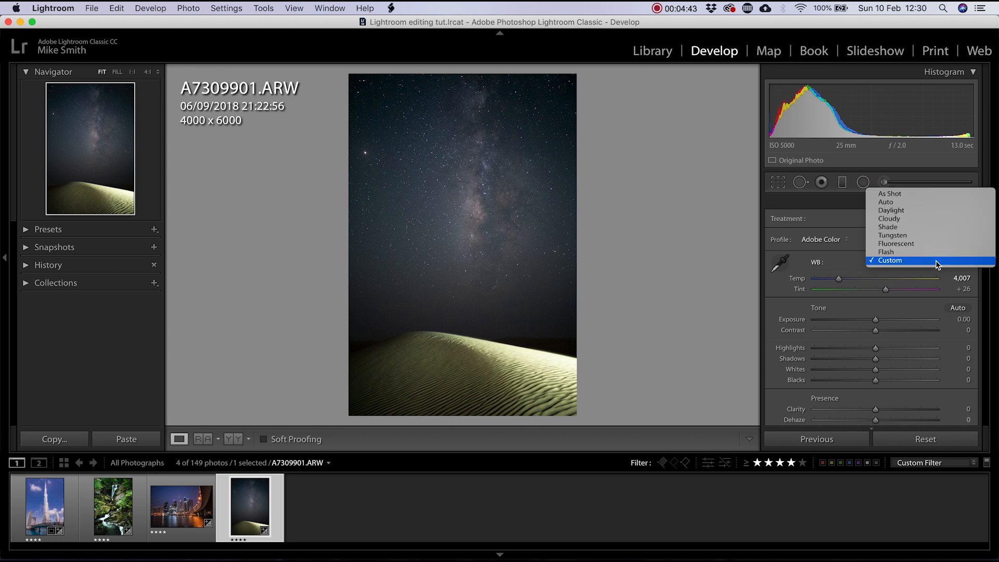
{"action": "left_click", "coordinate": [896, 236]}
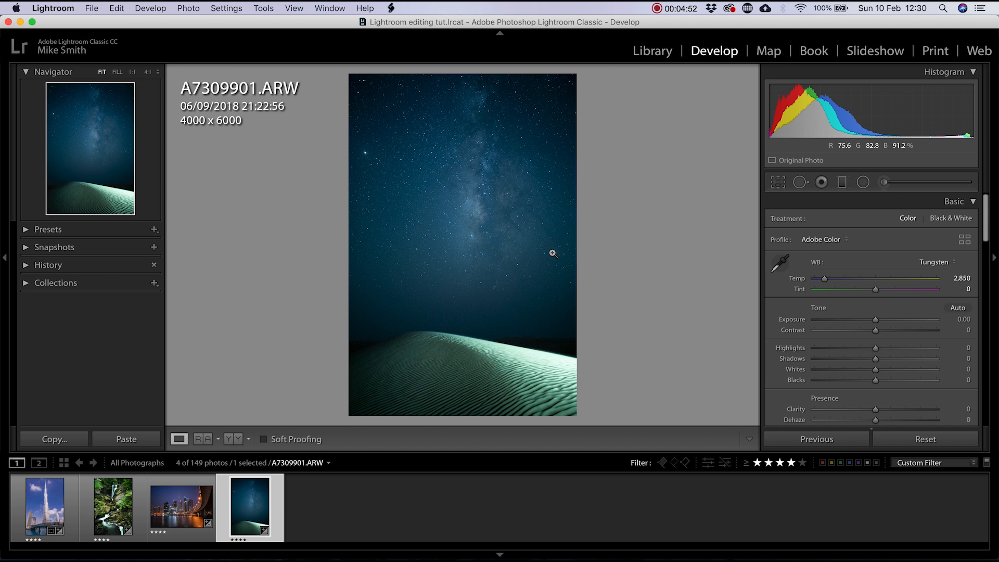
{"action": "left_click_drag", "start_coordinate": [825, 281], "coordinate": [831, 280]}
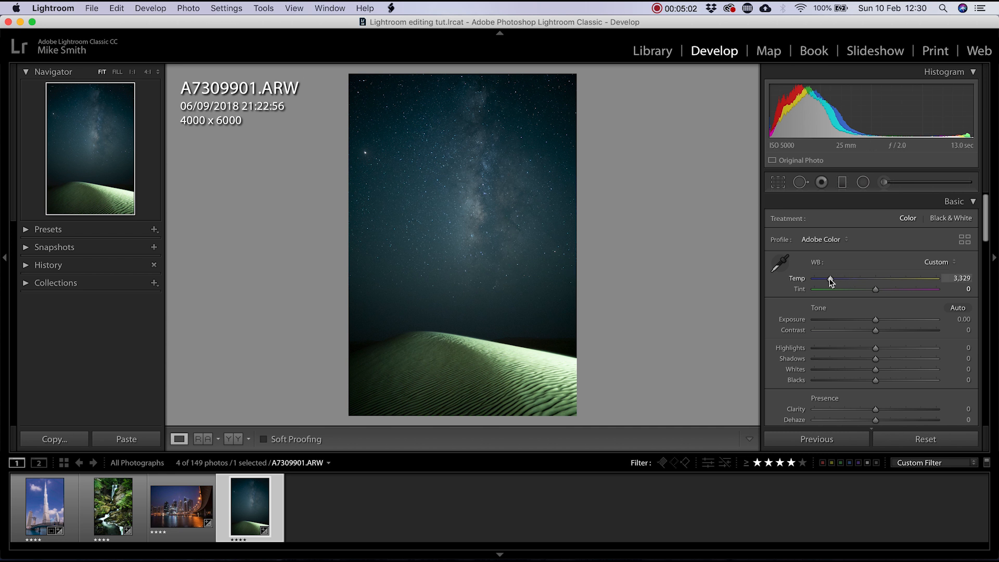
{"action": "mouse_move", "coordinate": [830, 281]}
{"action": "left_mouse_down"}
{"action": "mouse_move", "coordinate": [845, 281]}
{"action": "mouse_move", "coordinate": [826, 279]}
{"action": "mouse_move", "coordinate": [835, 280]}
{"action": "left_mouse_up"}
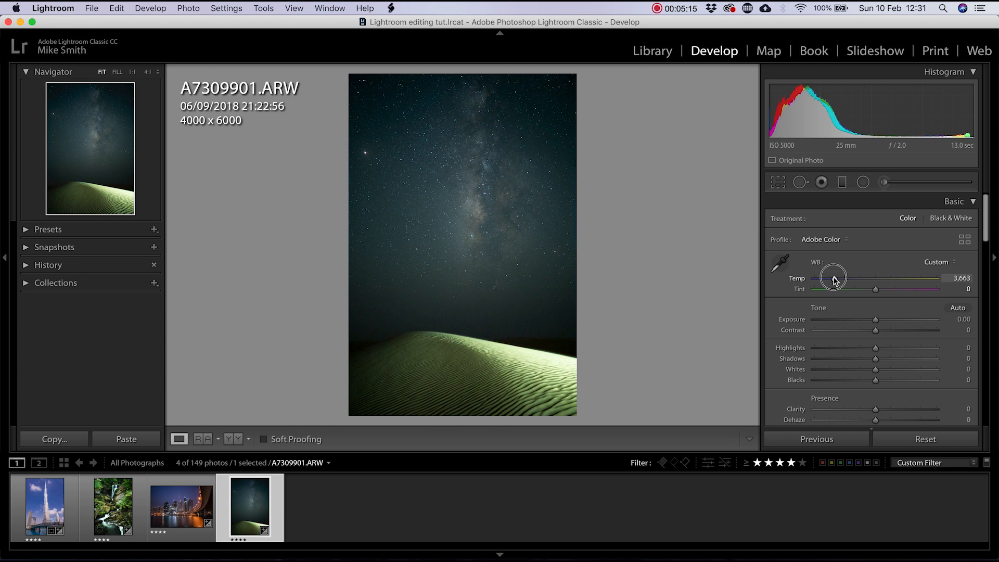
{"action": "left_click_drag", "start_coordinate": [835, 280], "coordinate": [835, 280]}
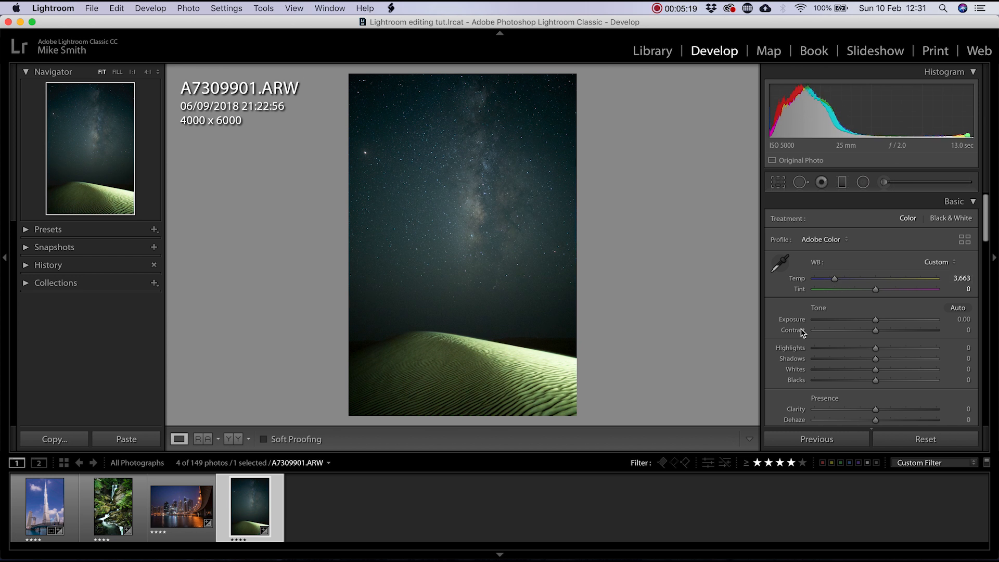
Step: Draw a graduated filter across the horizon at the dune's crest and move it slightly higher
{"action": "left_click", "coordinate": [843, 182]}
{"action": "left_click_drag", "start_coordinate": [464, 364], "coordinate": [466, 297]}
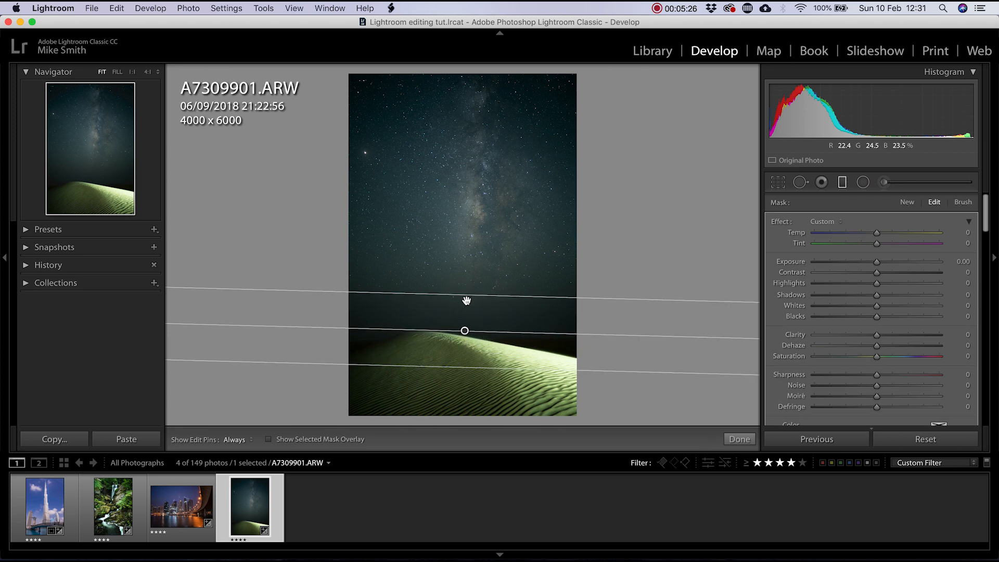
{"action": "left_click_drag", "start_coordinate": [464, 331], "coordinate": [465, 321]}
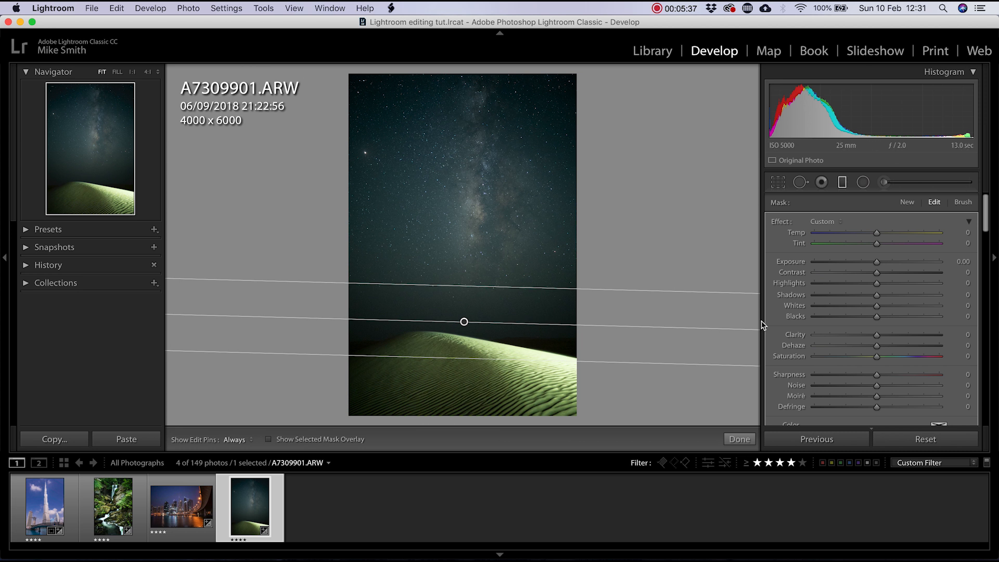
Step: Narrow the graduated filter's transition zone across the horizon and reposition it slightly at the dune's crest
{"action": "scroll", "coordinate": [861, 301], "scroll_direction": "down", "scroll_amount": 5}
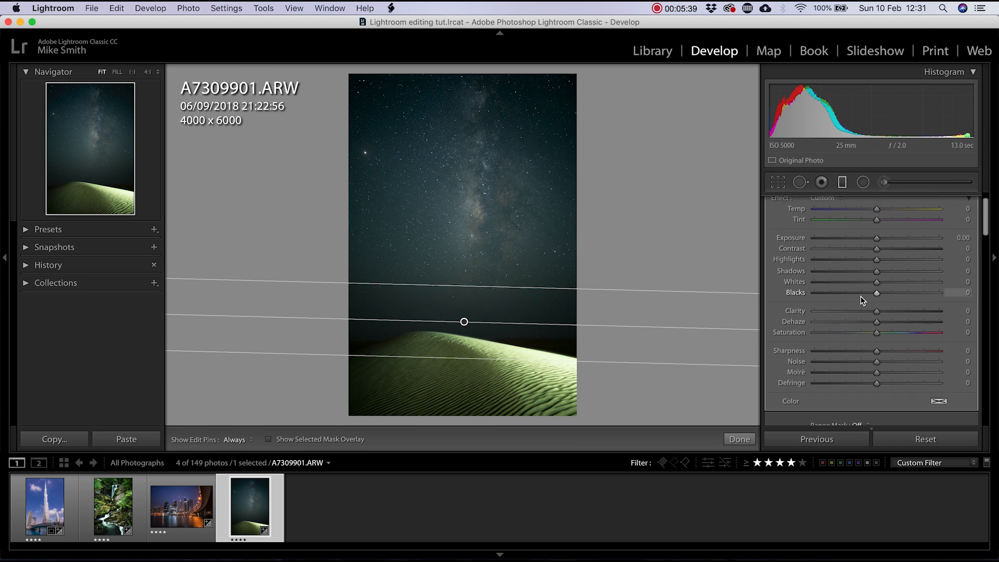
{"action": "scroll", "coordinate": [862, 300], "scroll_direction": "up", "scroll_amount": 5}
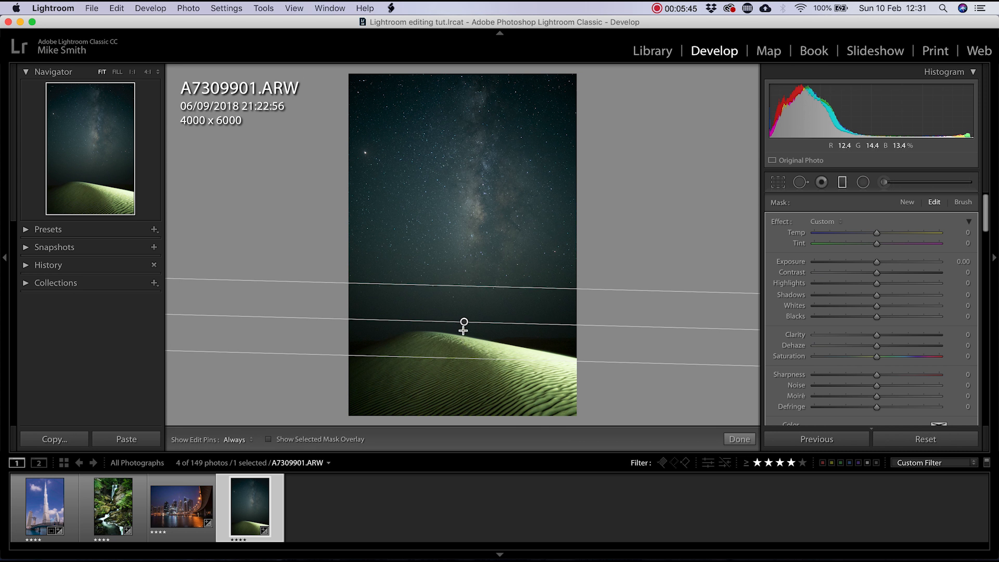
{"action": "mouse_move", "coordinate": [464, 322]}
{"action": "left_click_drag", "start_coordinate": [463, 285], "coordinate": [462, 320]}
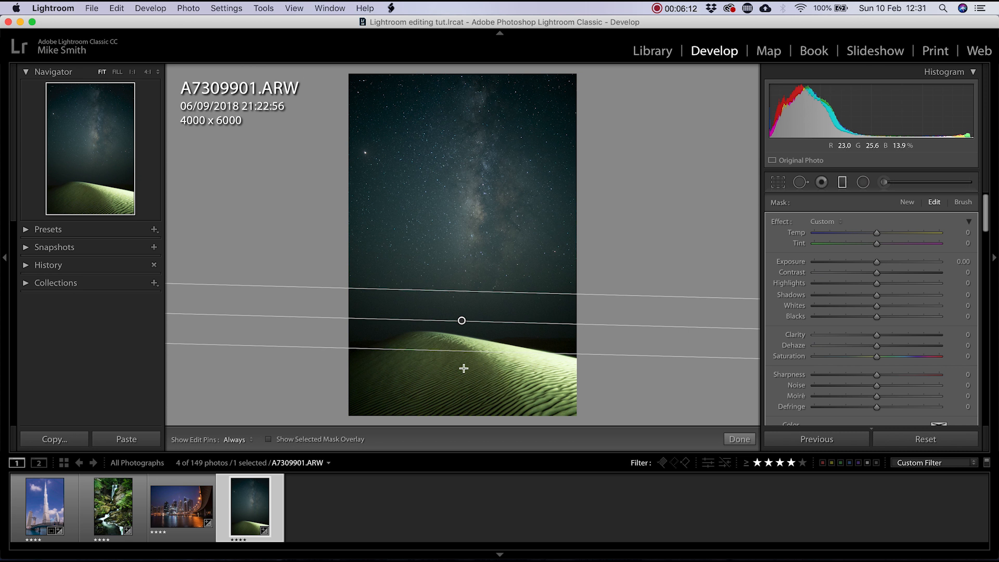
Step: Set the graduated filter's Temp to 32, Tint to 19, Saturation to −3, Highlights to −55 and Shadows to 29
{"action": "left_click_drag", "start_coordinate": [877, 244], "coordinate": [896, 233]}
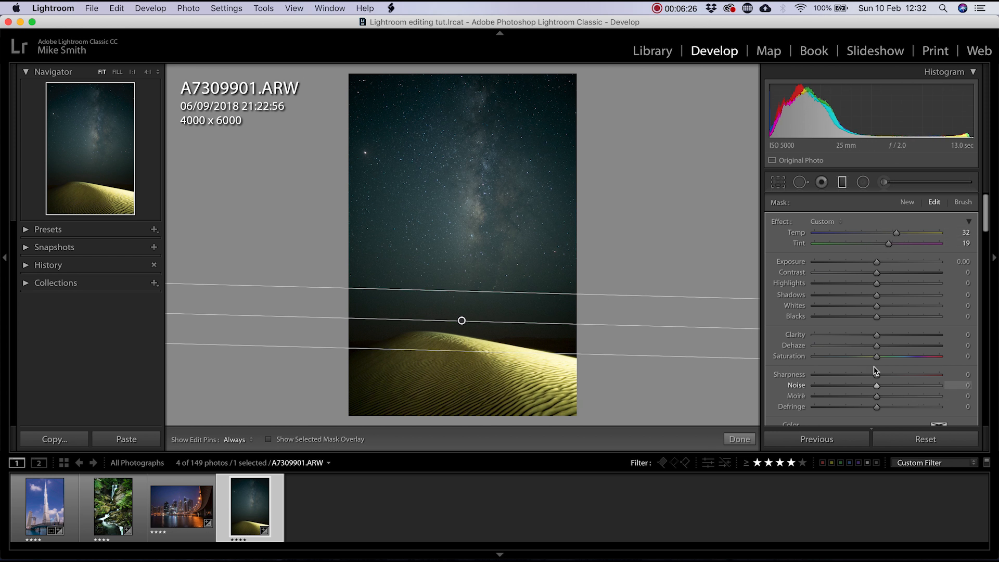
{"action": "left_click_drag", "start_coordinate": [876, 357], "coordinate": [874, 358]}
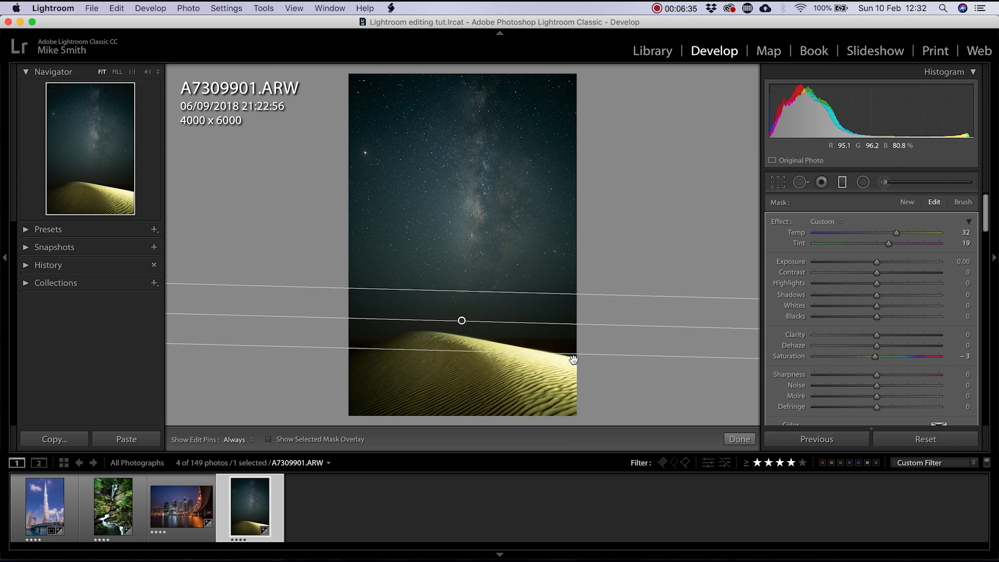
{"action": "left_click_drag", "start_coordinate": [877, 284], "coordinate": [895, 295]}
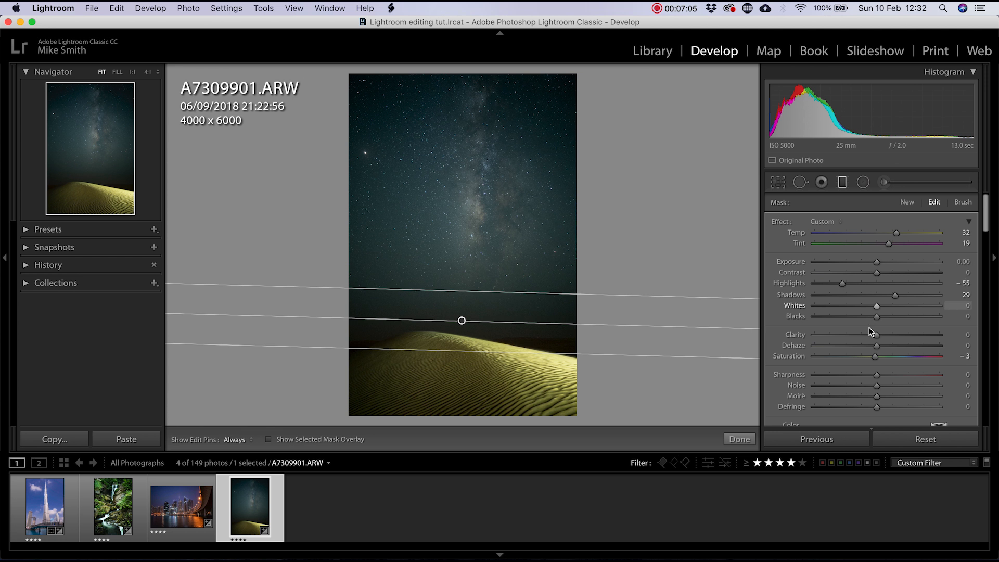
{"action": "scroll", "coordinate": [870, 332], "scroll_direction": "down", "scroll_amount": 10}
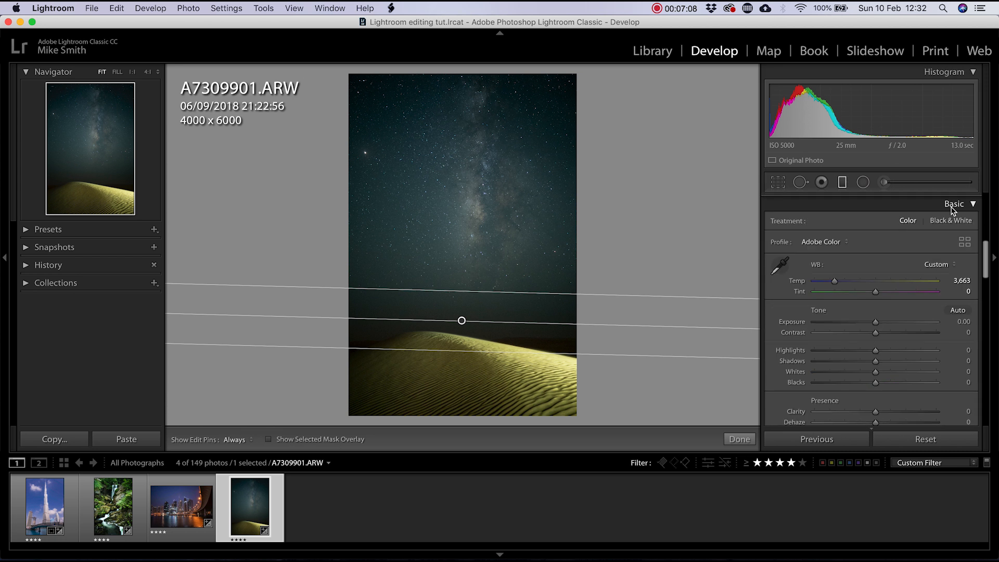
{"action": "scroll", "coordinate": [877, 292], "scroll_direction": "up", "scroll_amount": 5}
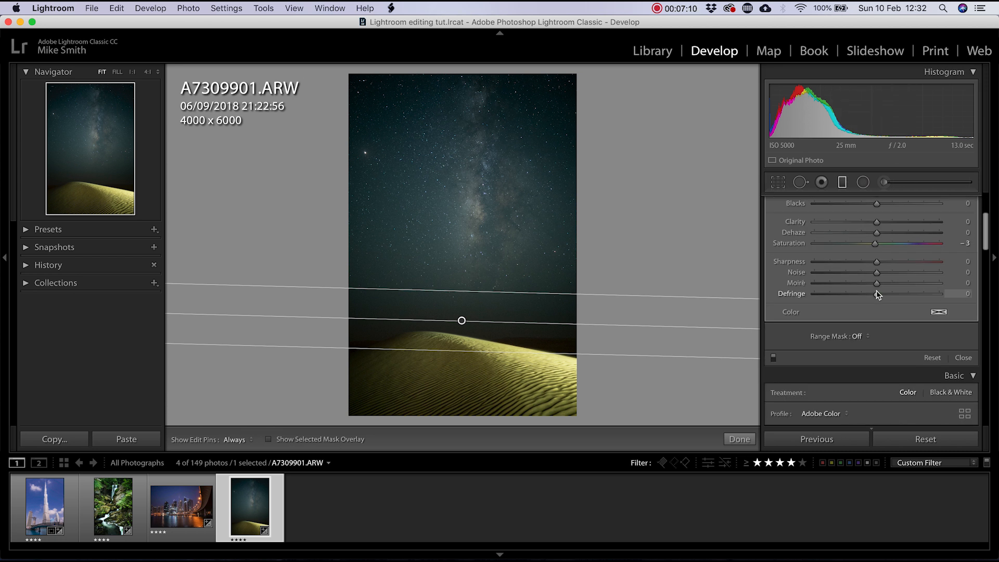
{"action": "scroll", "coordinate": [877, 293], "scroll_direction": "up", "scroll_amount": 3}
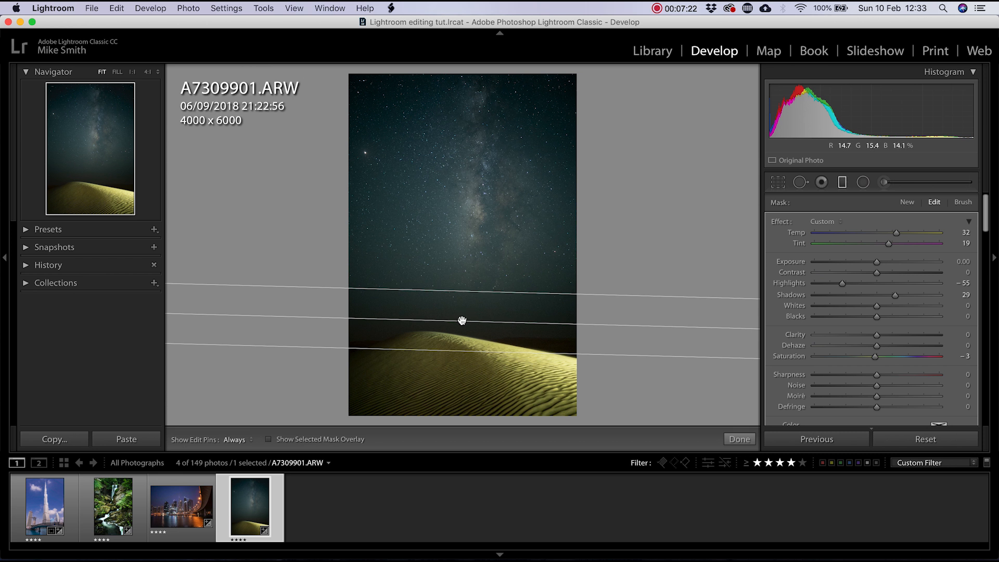
{"action": "mouse_move", "coordinate": [462, 320]}
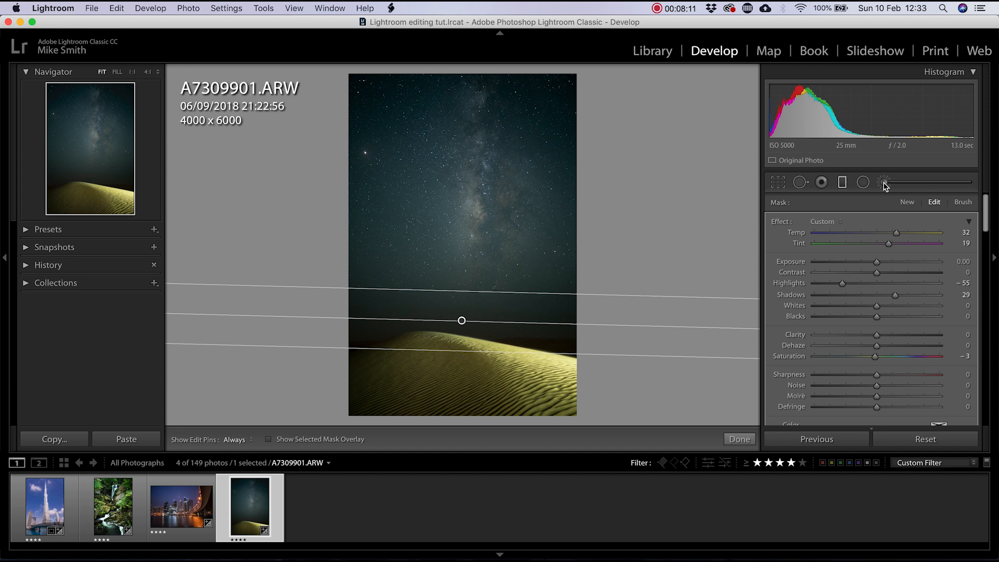
Step: Leave the graduated filter and raise the whole photo's Exposure to +0.35
{"action": "left_click", "coordinate": [884, 183]}
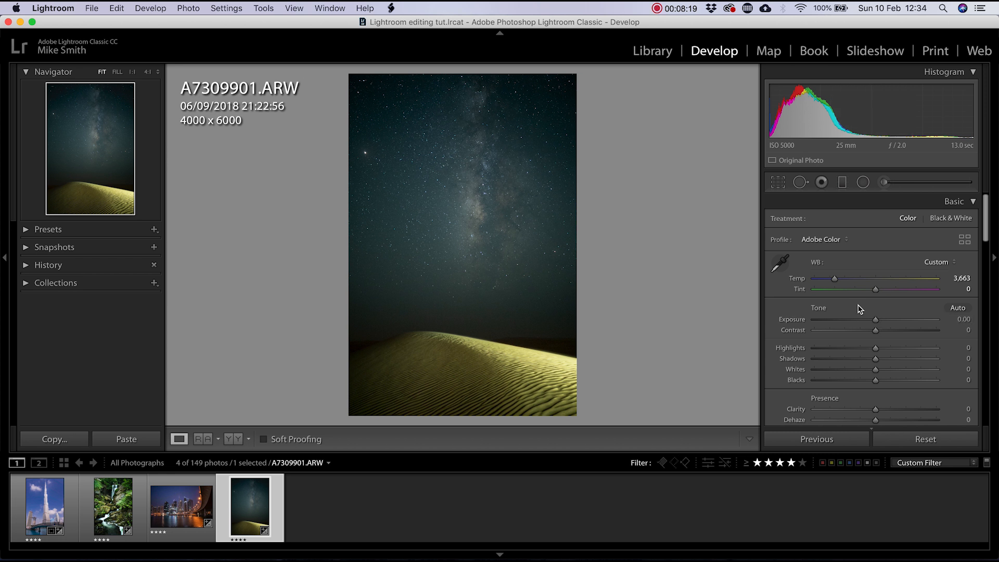
{"action": "left_click", "coordinate": [877, 322]}
{"action": "left_click_drag", "start_coordinate": [877, 322], "coordinate": [879, 320]}
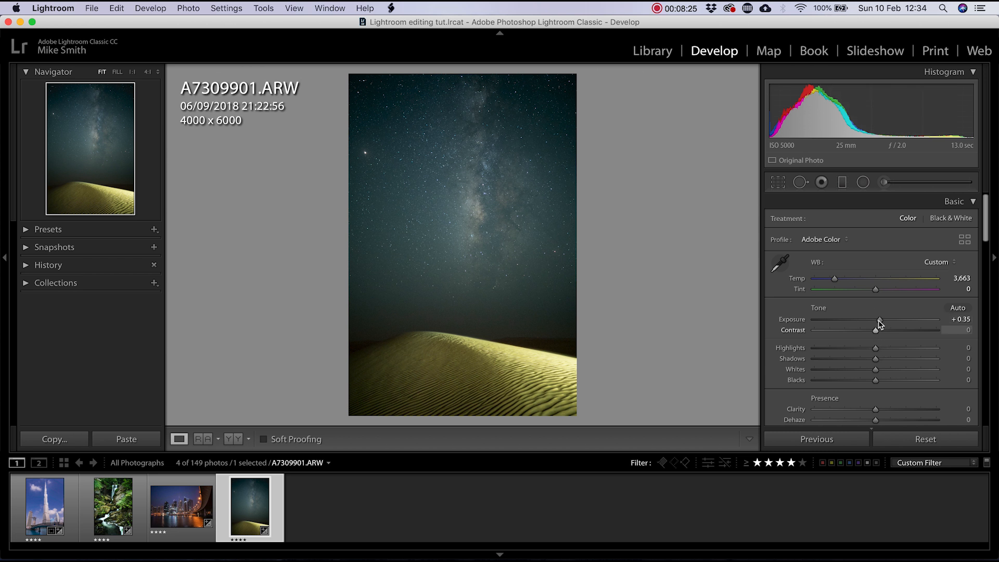
Step: Enable profile corrections for the lens and remove chromatic aberration from the desert photo
{"action": "scroll", "coordinate": [888, 323], "scroll_direction": "down", "scroll_amount": 20}
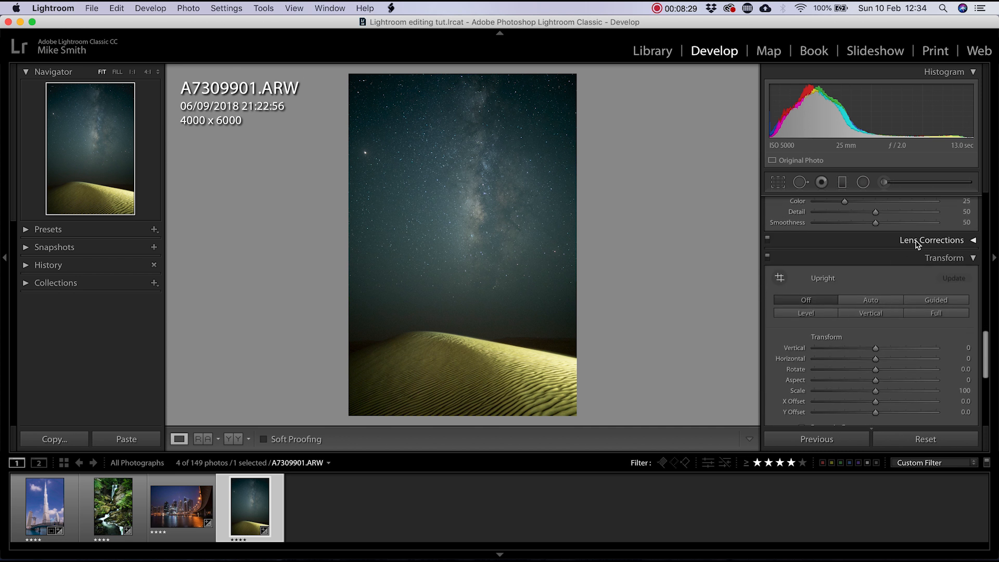
{"action": "left_click", "coordinate": [916, 235]}
{"action": "left_click", "coordinate": [774, 277]}
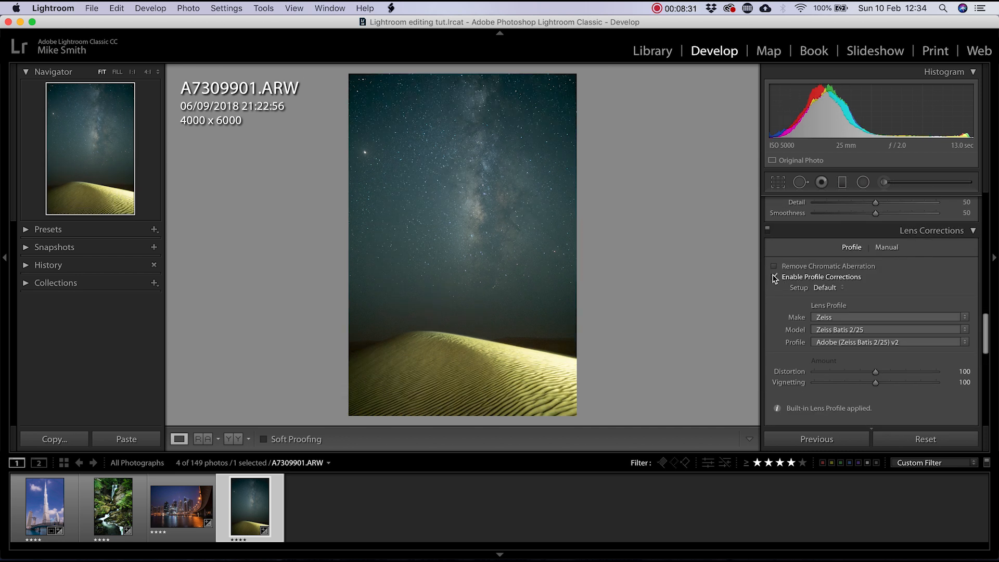
{"action": "left_click", "coordinate": [773, 266]}
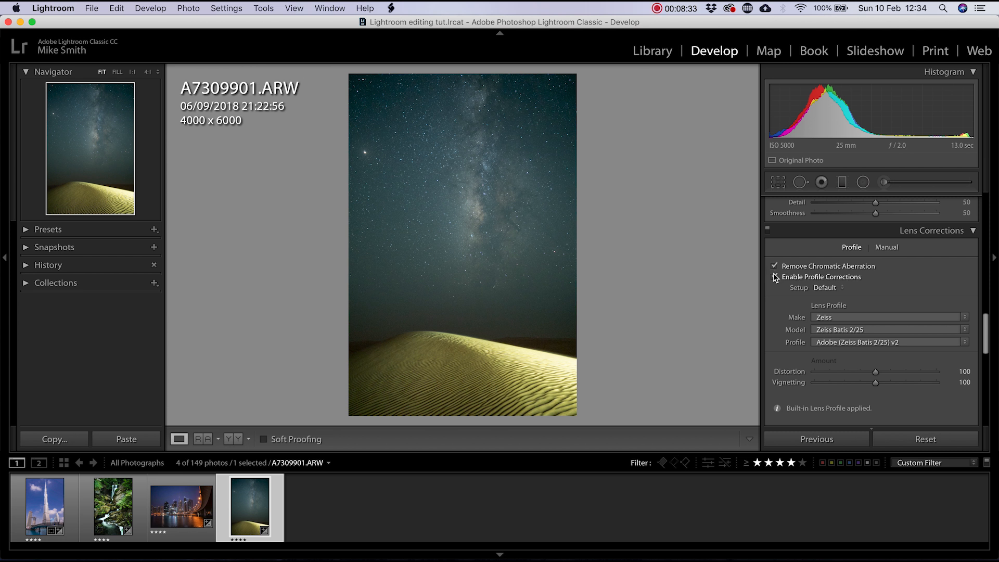
Step: Compare the photo with profile corrections off and on, leave them enabled and collapse the lens correction settings
{"action": "left_click", "coordinate": [774, 278]}
{"action": "left_click", "coordinate": [775, 278]}
{"action": "left_click", "coordinate": [774, 278]}
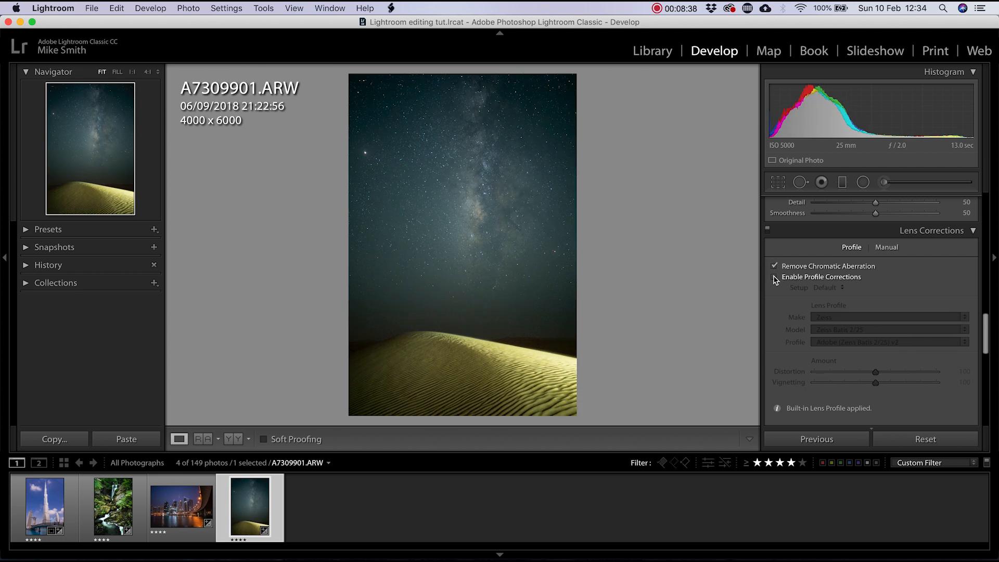
{"action": "left_click", "coordinate": [775, 279]}
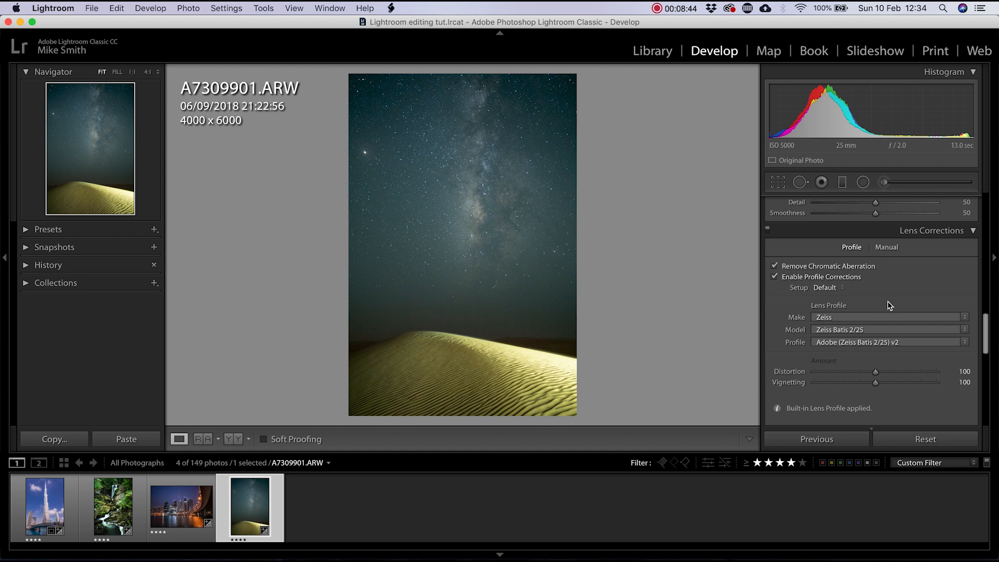
{"action": "scroll", "coordinate": [890, 305], "scroll_direction": "up", "scroll_amount": 2}
{"action": "left_click", "coordinate": [940, 274]}
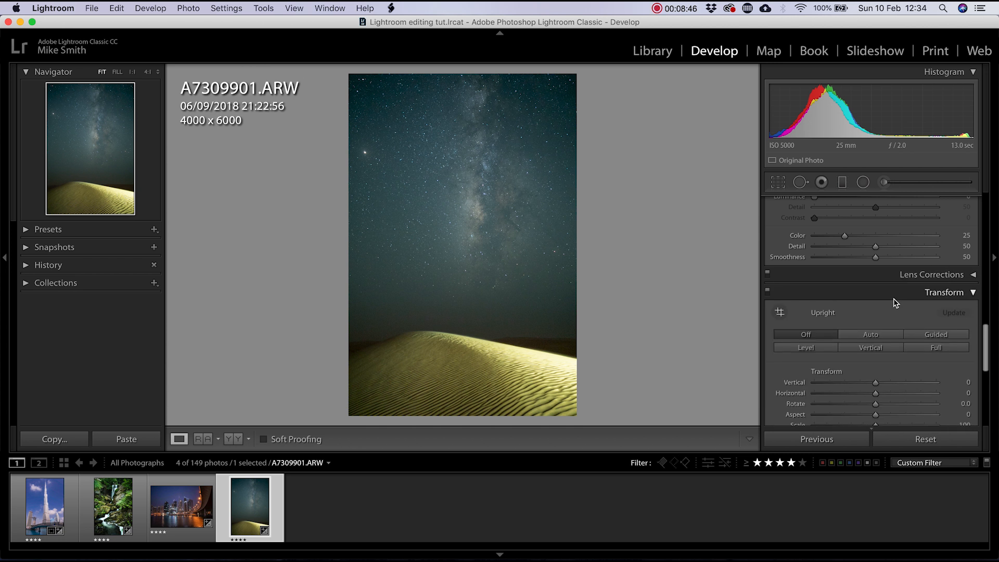
Step: Set the photo's global Contrast to +45, Tint to +10 and Highlights to −51
{"action": "scroll", "coordinate": [895, 303], "scroll_direction": "up", "scroll_amount": 15}
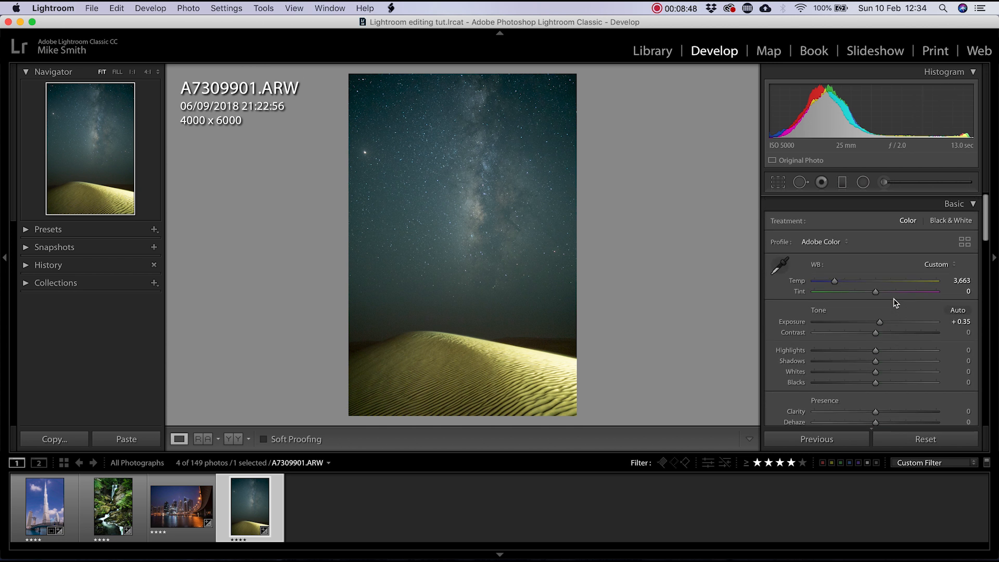
{"action": "scroll", "coordinate": [895, 303], "scroll_direction": "down", "scroll_amount": 3}
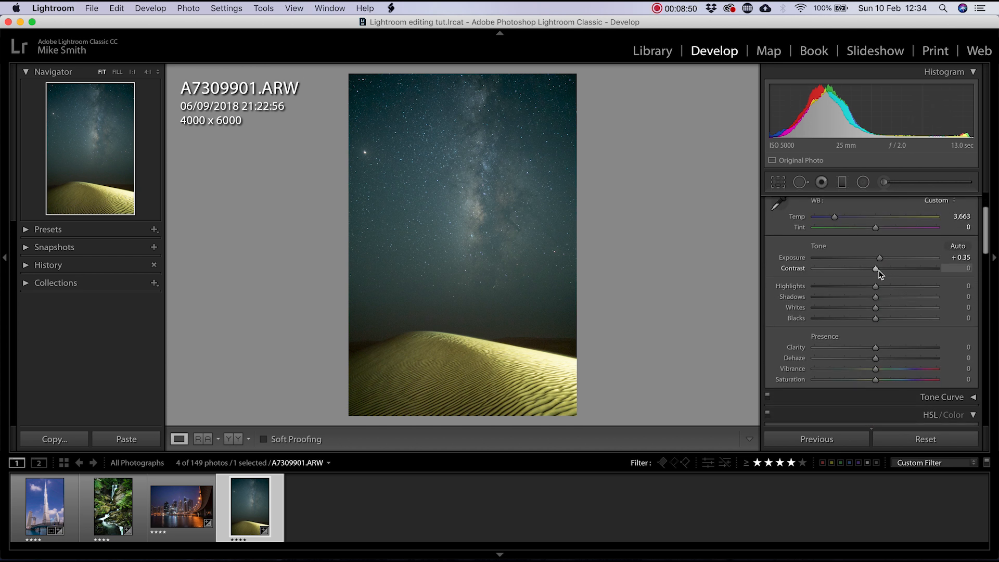
{"action": "left_click_drag", "start_coordinate": [879, 272], "coordinate": [903, 268]}
{"action": "left_click_drag", "start_coordinate": [877, 290], "coordinate": [885, 284]}
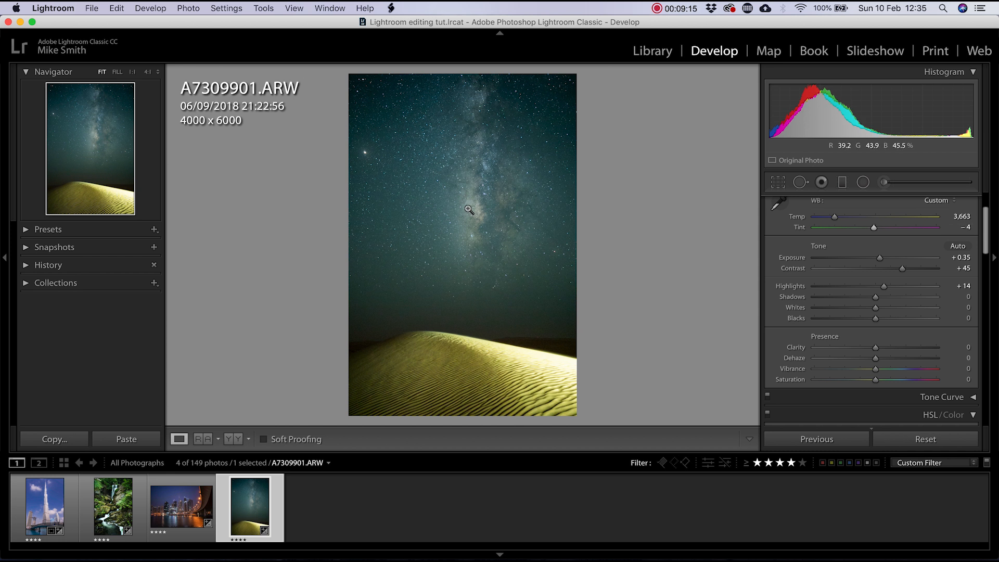
{"action": "left_click_drag", "start_coordinate": [880, 230], "coordinate": [881, 234]}
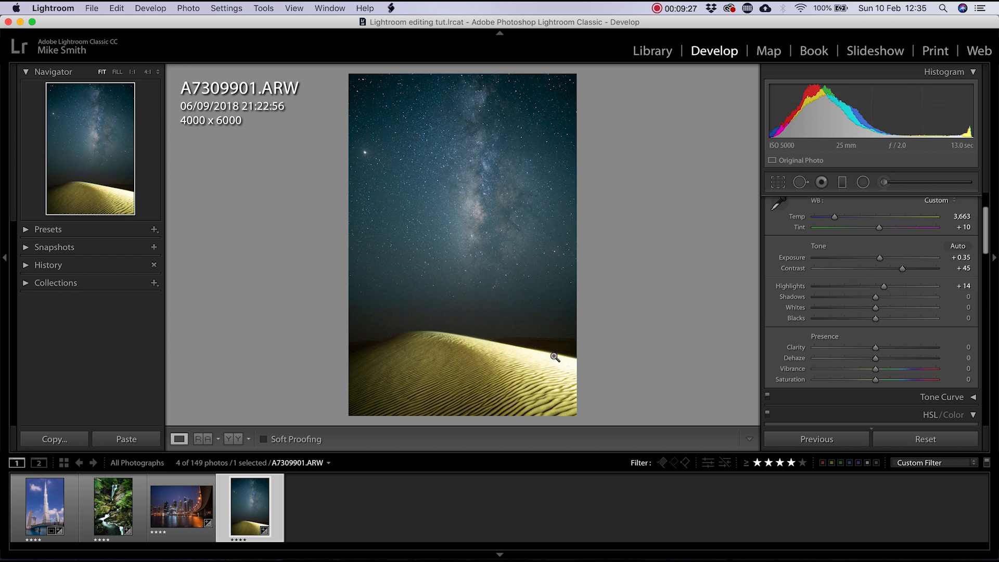
{"action": "left_click_drag", "start_coordinate": [872, 289], "coordinate": [844, 287]}
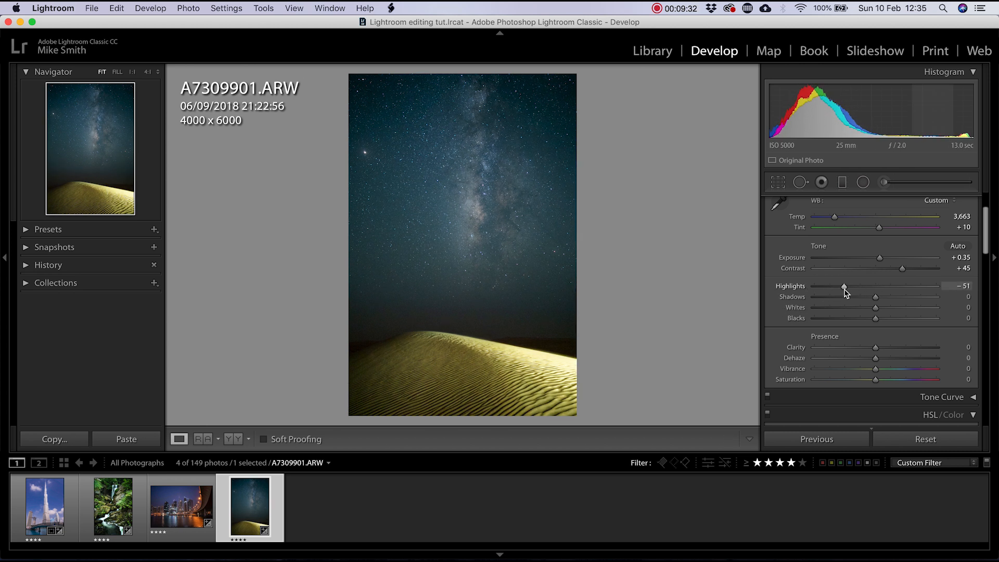
Step: Reselect the dune's graduated filter, lower its Highlights to −100 and finish editing it
{"action": "left_click", "coordinate": [843, 183]}
{"action": "left_click", "coordinate": [461, 320]}
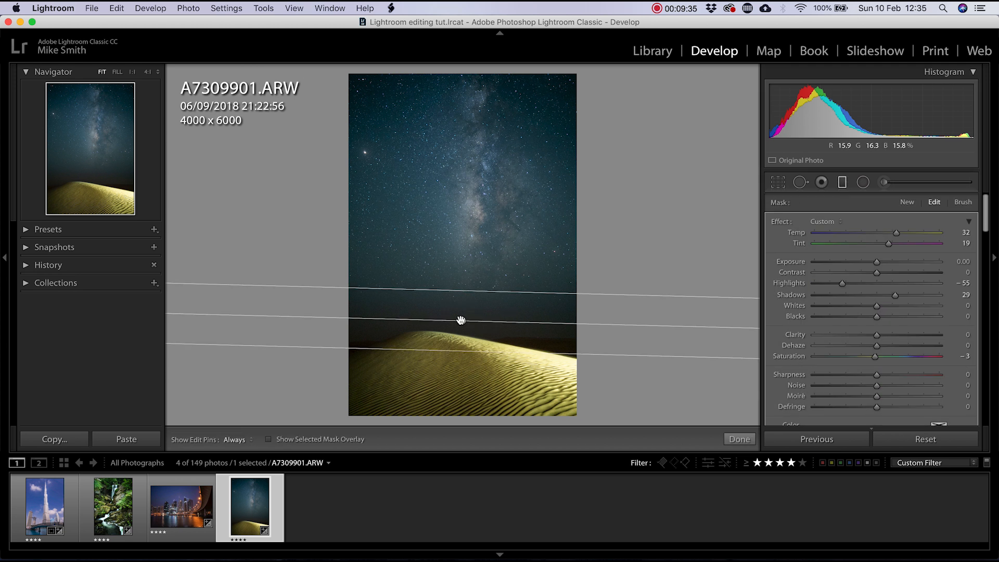
{"action": "left_click_drag", "start_coordinate": [842, 283], "coordinate": [801, 287]}
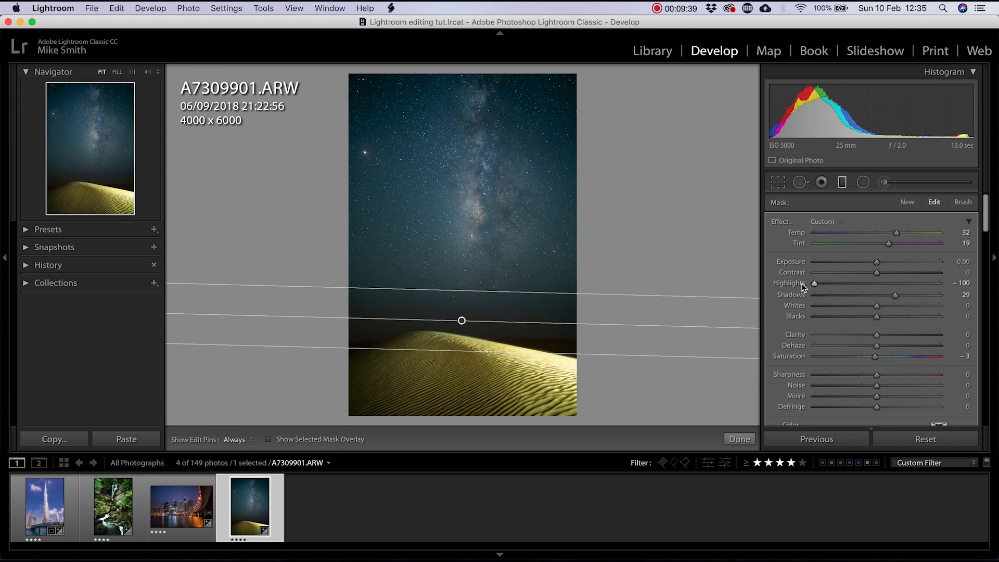
{"action": "left_click", "coordinate": [739, 440]}
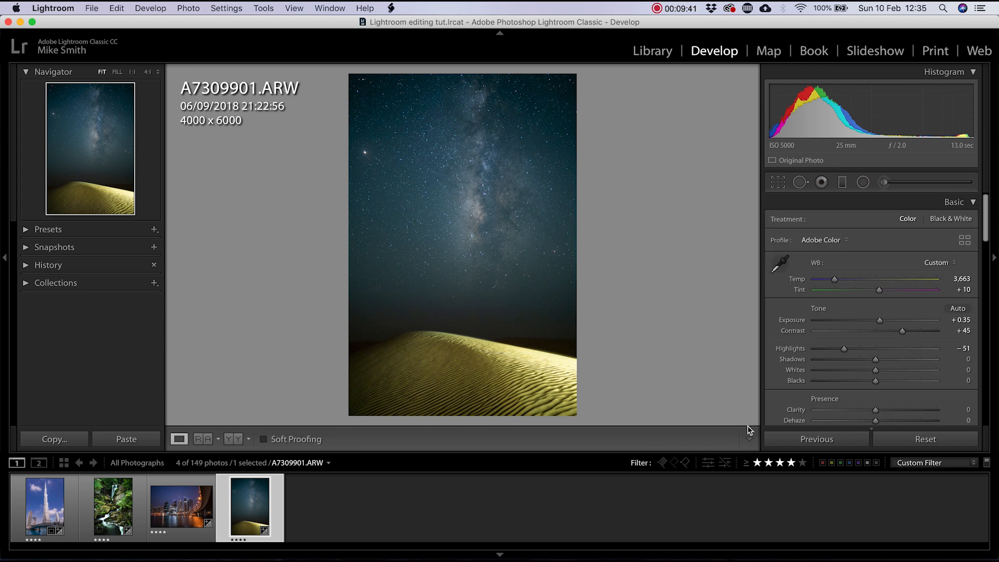
Step: Set global Highlights to −47, Shadows to +36, Whites to −14, Blacks to −9, Clarity to +24 and Tint to +16, and raise Vibrance slightly
{"action": "left_click_drag", "start_coordinate": [847, 353], "coordinate": [871, 384]}
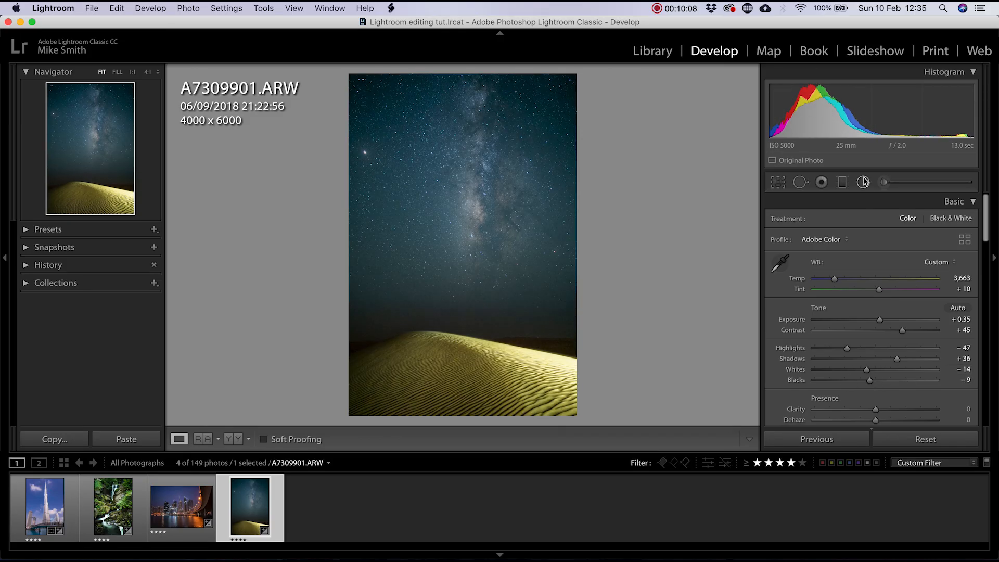
{"action": "scroll", "coordinate": [876, 359], "scroll_direction": "down", "scroll_amount": 3}
{"action": "left_click_drag", "start_coordinate": [875, 330], "coordinate": [936, 333]}
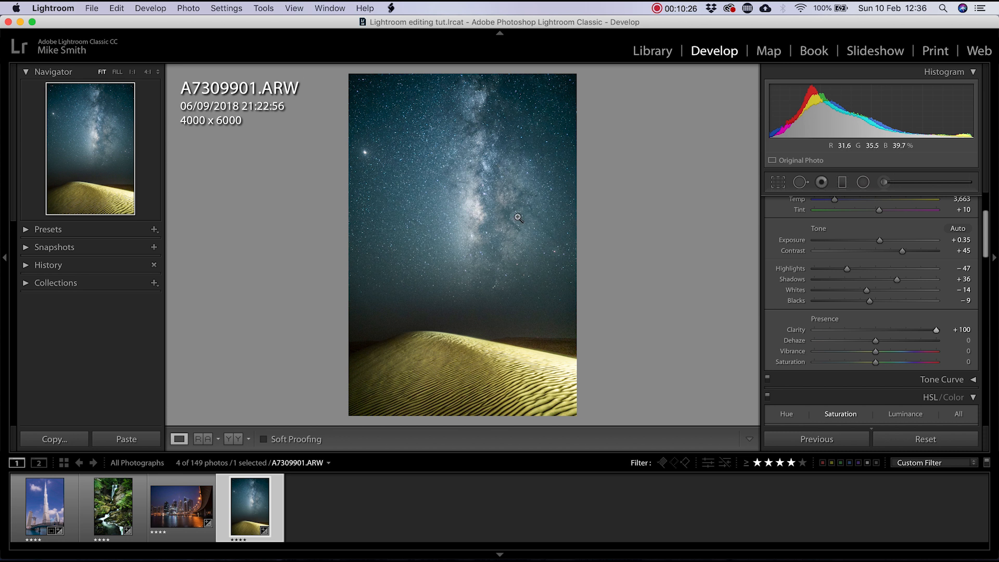
{"action": "left_click_drag", "start_coordinate": [875, 331], "coordinate": [886, 351]}
{"action": "scroll", "coordinate": [878, 339], "scroll_direction": "up", "scroll_amount": 5}
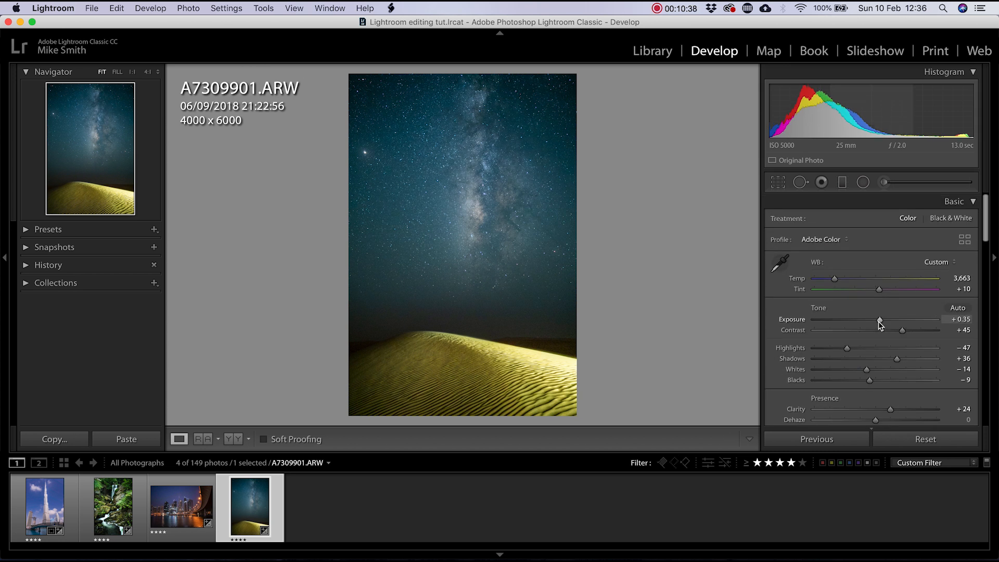
{"action": "left_click_drag", "start_coordinate": [879, 289], "coordinate": [882, 289]}
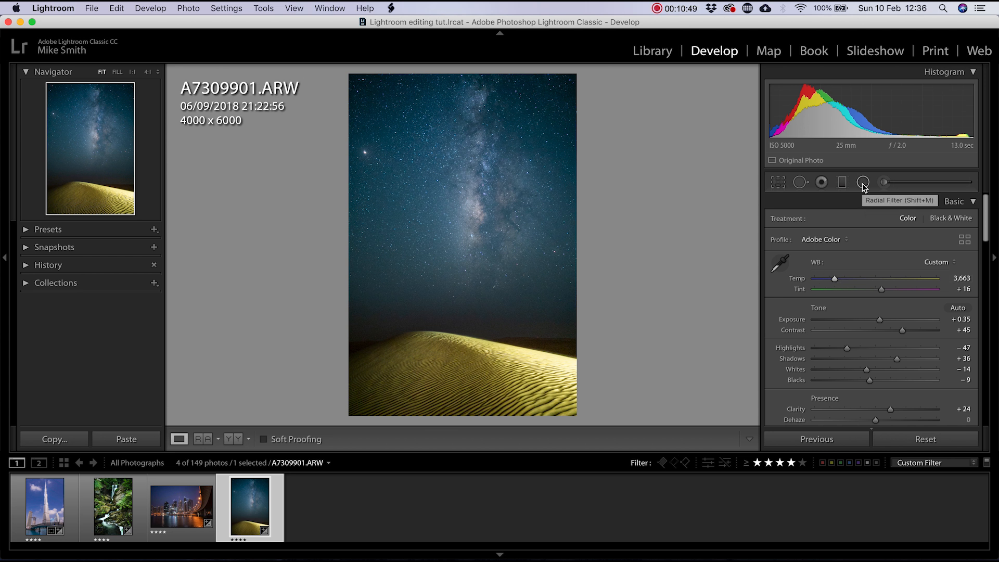
Step: Draw a tall radial filter over the Milky Way and center it on the galaxy's bright band
{"action": "left_click", "coordinate": [863, 183]}
{"action": "left_click_drag", "start_coordinate": [454, 142], "coordinate": [523, 327]}
{"action": "left_click_drag", "start_coordinate": [455, 141], "coordinate": [483, 197]}
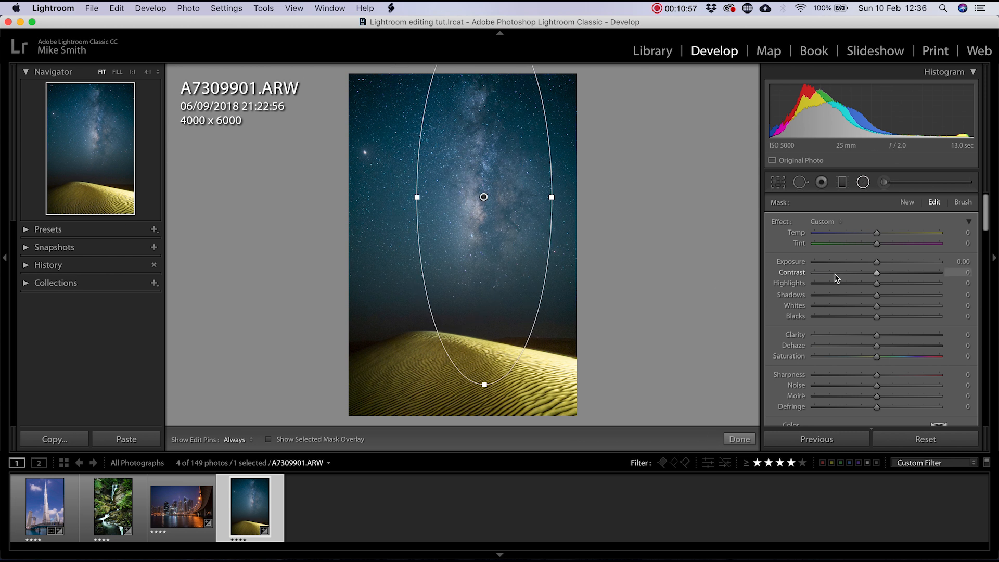
Step: Set the radial filter's Highlights to 17 and Shadows to −8, and raise its Clarity
{"action": "left_click_drag", "start_coordinate": [879, 276], "coordinate": [874, 300]}
{"action": "key", "text": "super+z"}
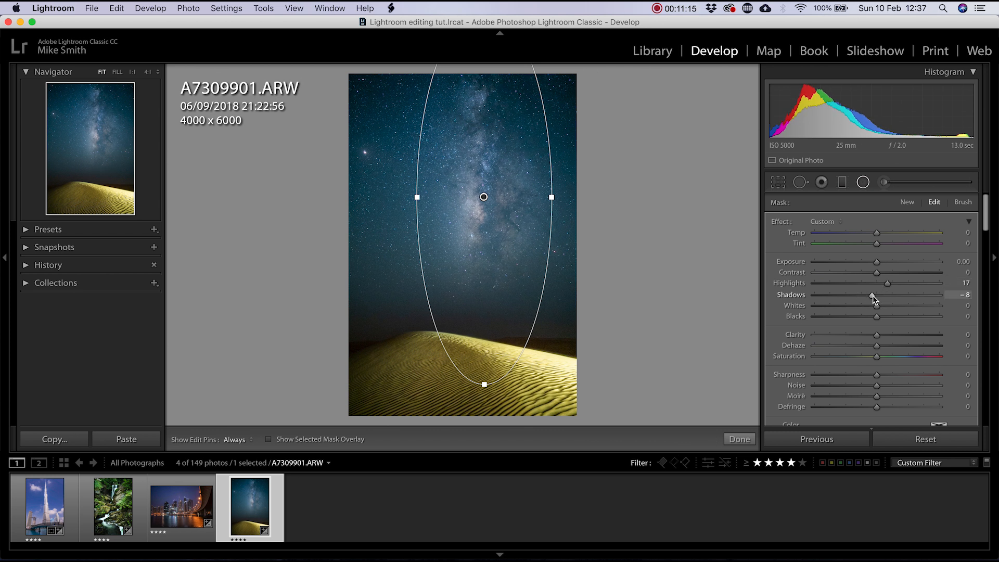
{"action": "left_click_drag", "start_coordinate": [878, 334], "coordinate": [885, 339]}
Step: Finish the radial filter, and set the photo's global Exposure to +0.20 and Highlights to −39
{"action": "left_click_drag", "start_coordinate": [883, 337], "coordinate": [878, 319]}
{"action": "left_click", "coordinate": [739, 438]}
{"action": "left_click_drag", "start_coordinate": [829, 346], "coordinate": [853, 352]}
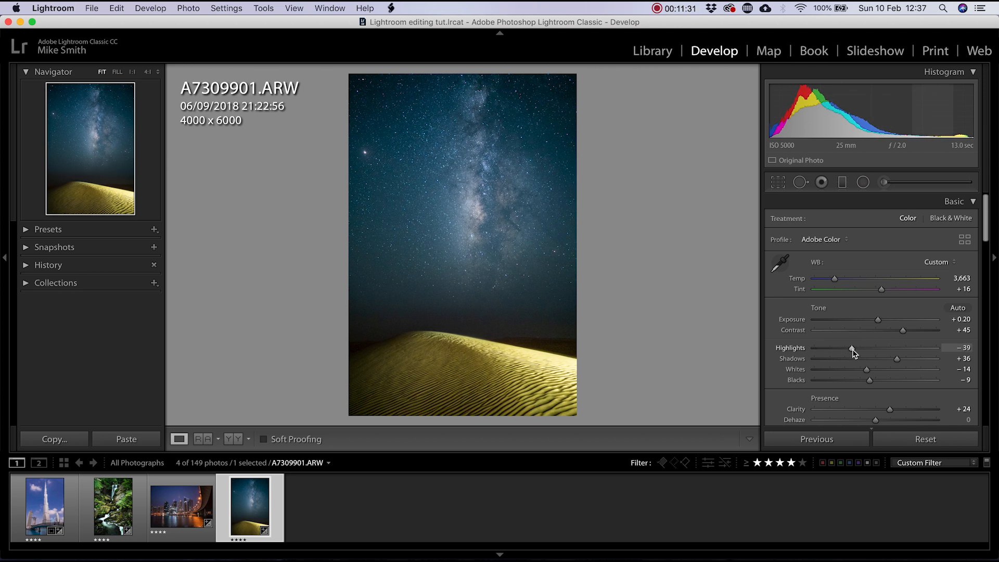
Step: Reselect the graduated filter over the dune, reduce its Saturation further and finish editing it
{"action": "left_click", "coordinate": [843, 181]}
{"action": "left_click_drag", "start_coordinate": [462, 291], "coordinate": [462, 350]}
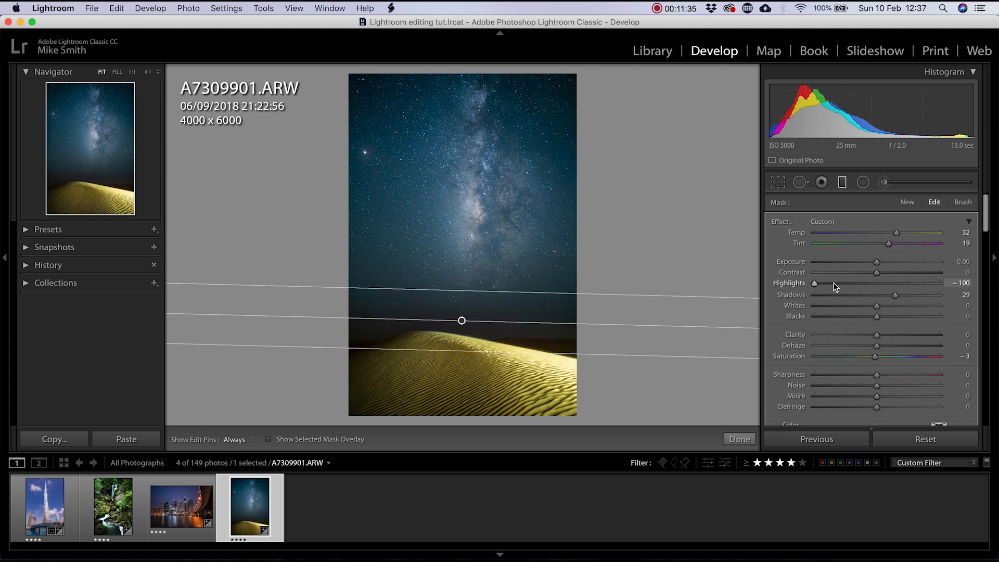
{"action": "left_click_drag", "start_coordinate": [877, 357], "coordinate": [867, 359]}
{"action": "left_click", "coordinate": [739, 439]}
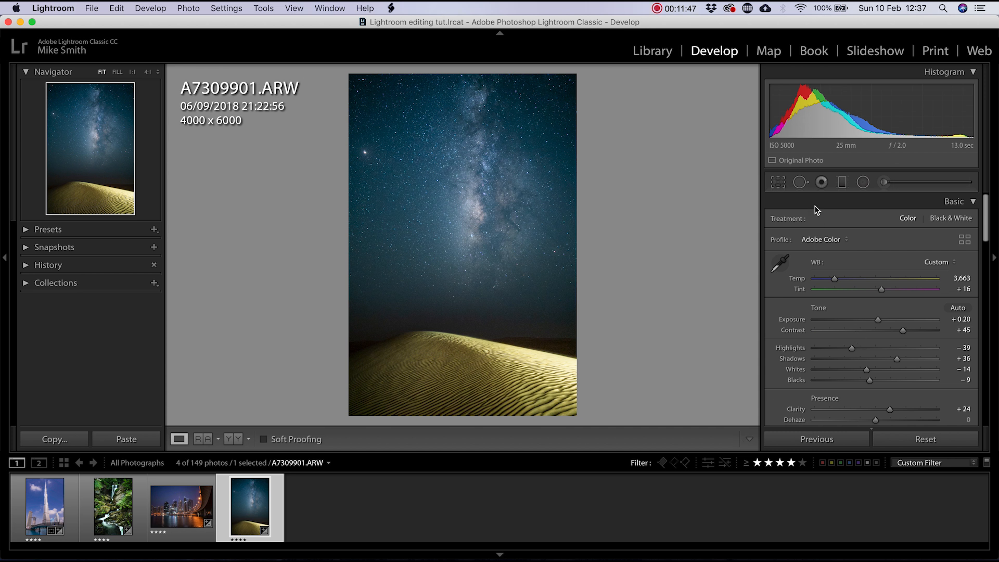
Step: Lift the sky's dark upper corners using diagonal graduated filters with Shadows at 52, and finish editing them
{"action": "left_click", "coordinate": [843, 182]}
{"action": "left_click_drag", "start_coordinate": [400, 121], "coordinate": [380, 111]}
{"action": "left_click_drag", "start_coordinate": [877, 294], "coordinate": [909, 295]}
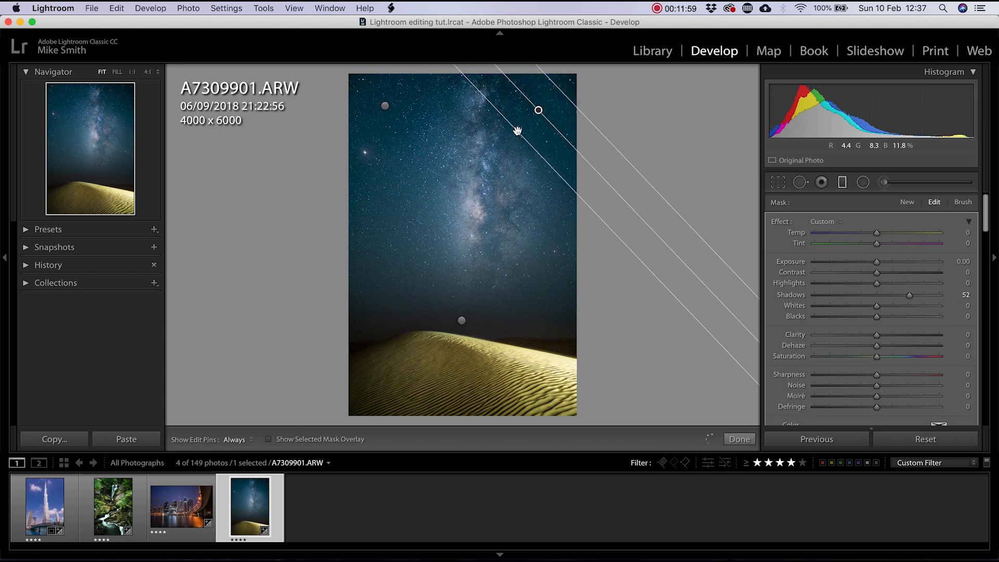
{"action": "left_click", "coordinate": [739, 439]}
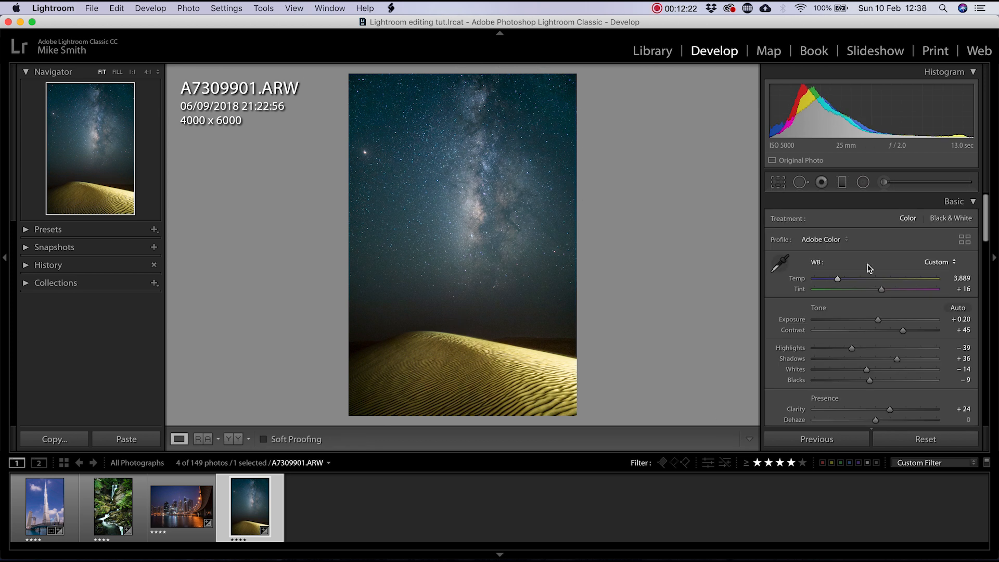
Step: Set the Milky Way photo's Sharpening Amount to 56 and Masking to 49
{"action": "scroll", "coordinate": [868, 268], "scroll_direction": "down", "scroll_amount": 15}
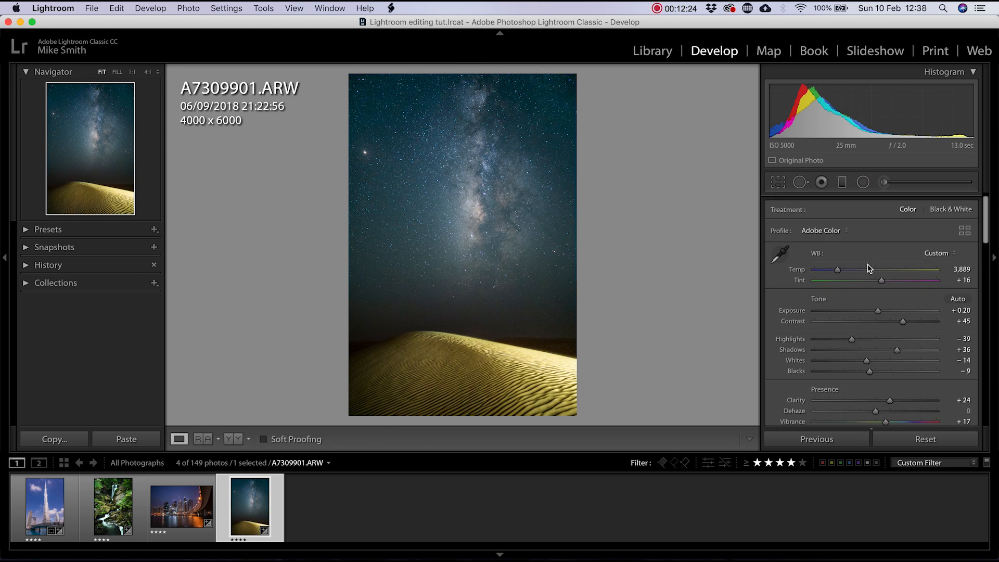
{"action": "scroll", "coordinate": [867, 264], "scroll_direction": "down", "scroll_amount": 3}
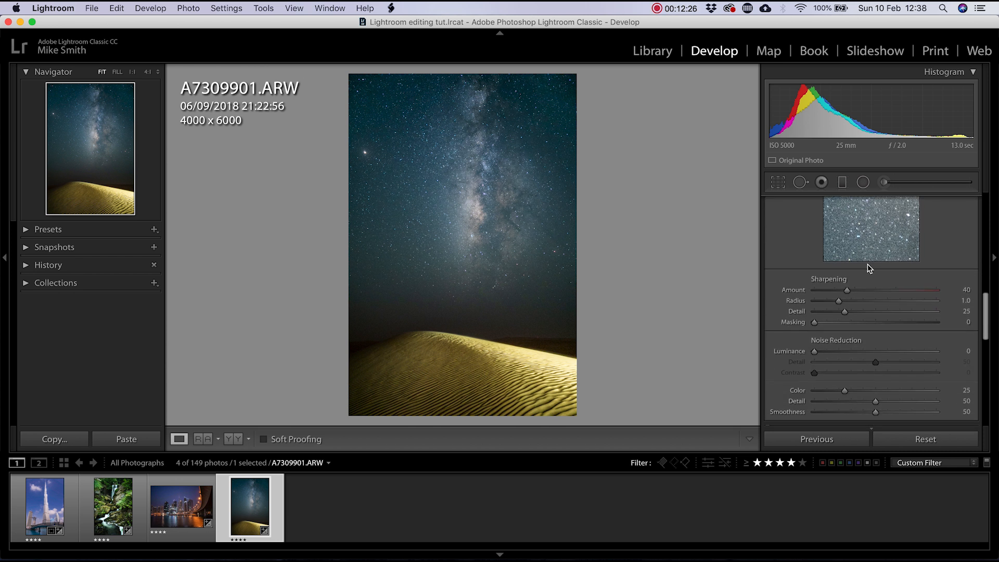
{"action": "left_click_drag", "start_coordinate": [849, 290], "coordinate": [861, 290]}
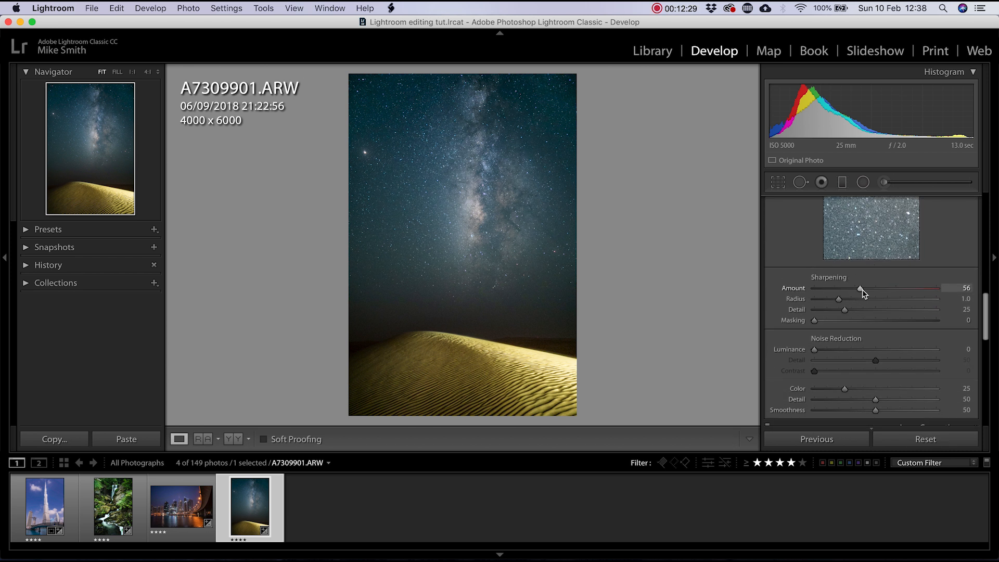
{"action": "left_click_drag", "start_coordinate": [814, 320], "coordinate": [875, 325]}
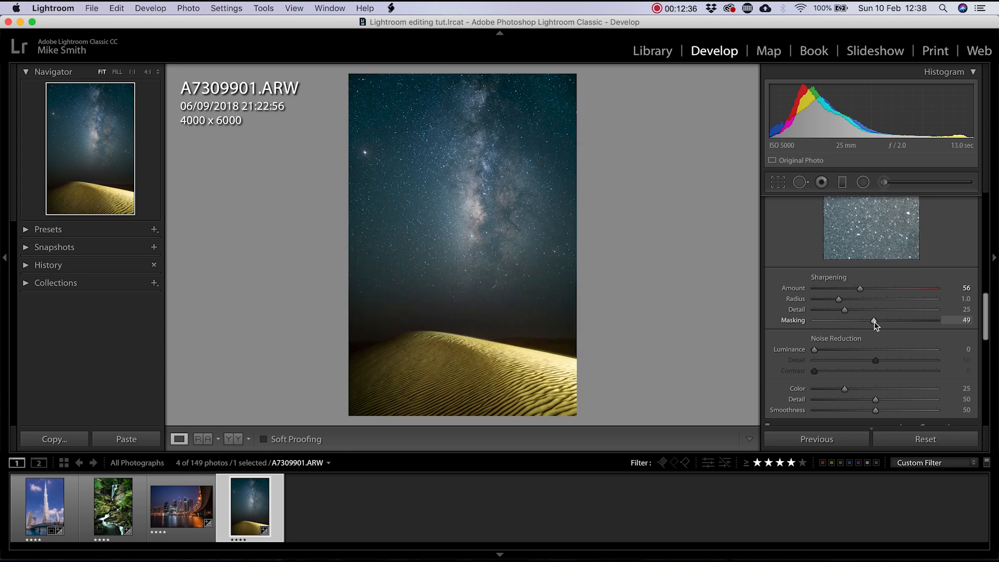
Step: Set the Luminance noise reduction to 13, trying a much stronger value first and checking the sky near the horizon up close
{"action": "left_click", "coordinate": [537, 325]}
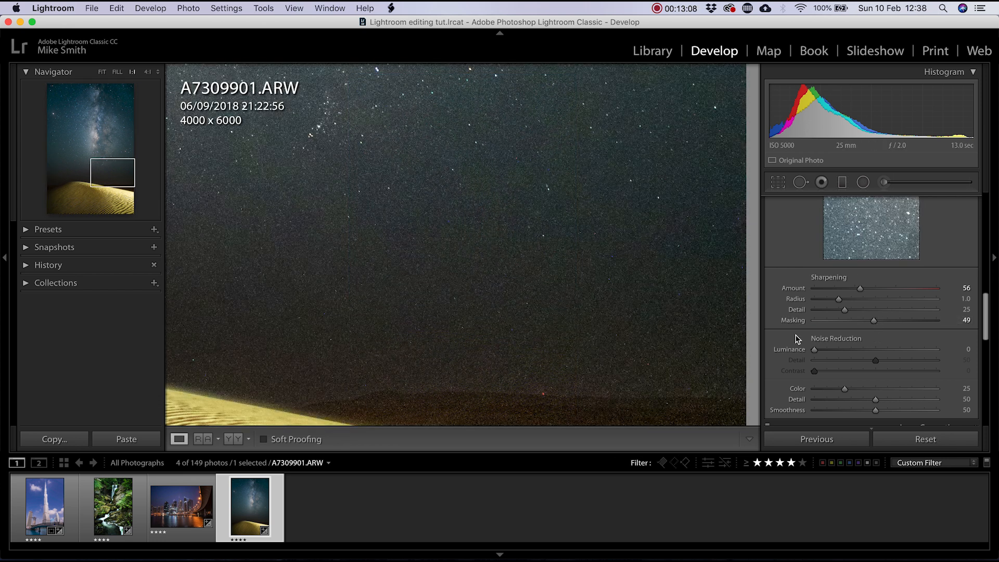
{"action": "left_click", "coordinate": [553, 296]}
{"action": "left_click_drag", "start_coordinate": [815, 349], "coordinate": [834, 354]}
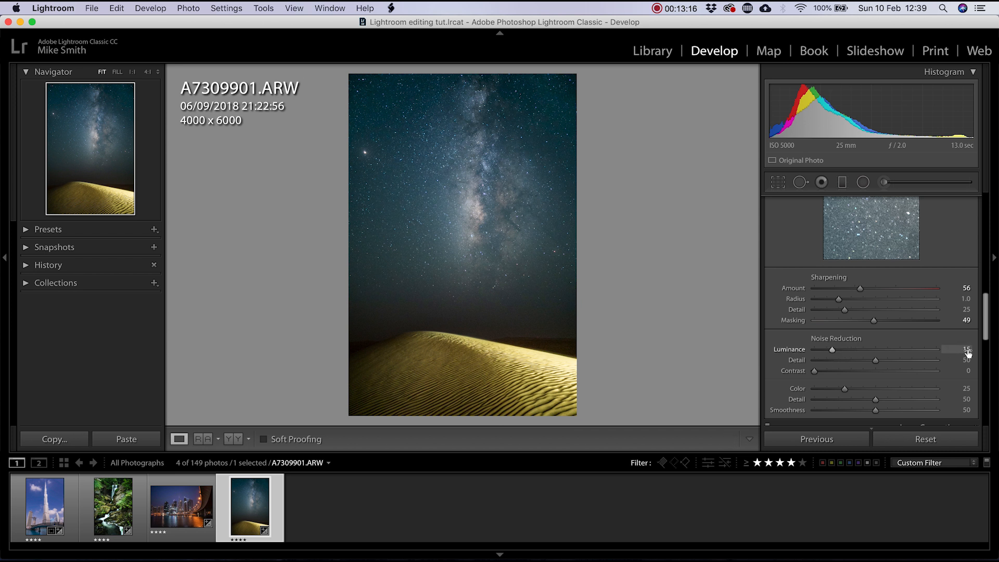
{"action": "left_click_drag", "start_coordinate": [833, 354], "coordinate": [919, 358]}
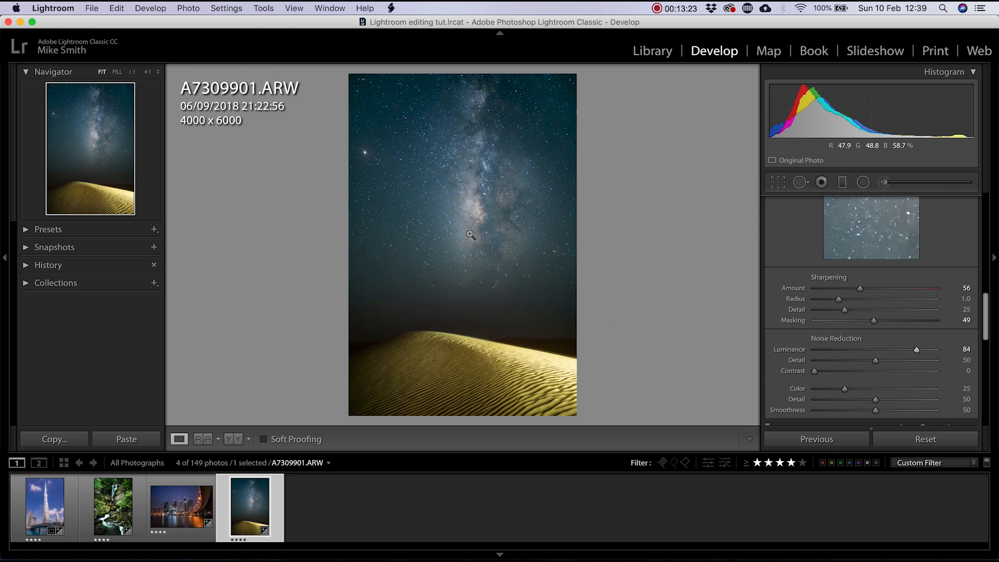
{"action": "left_click", "coordinate": [831, 349]}
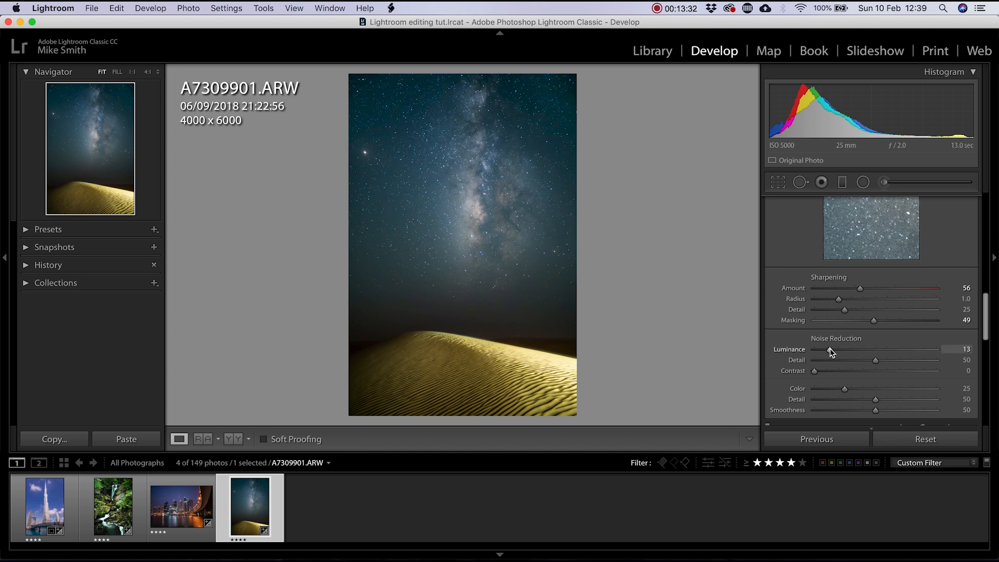
{"action": "left_click", "coordinate": [519, 305]}
{"action": "left_click_drag", "start_coordinate": [552, 324], "coordinate": [544, 174]}
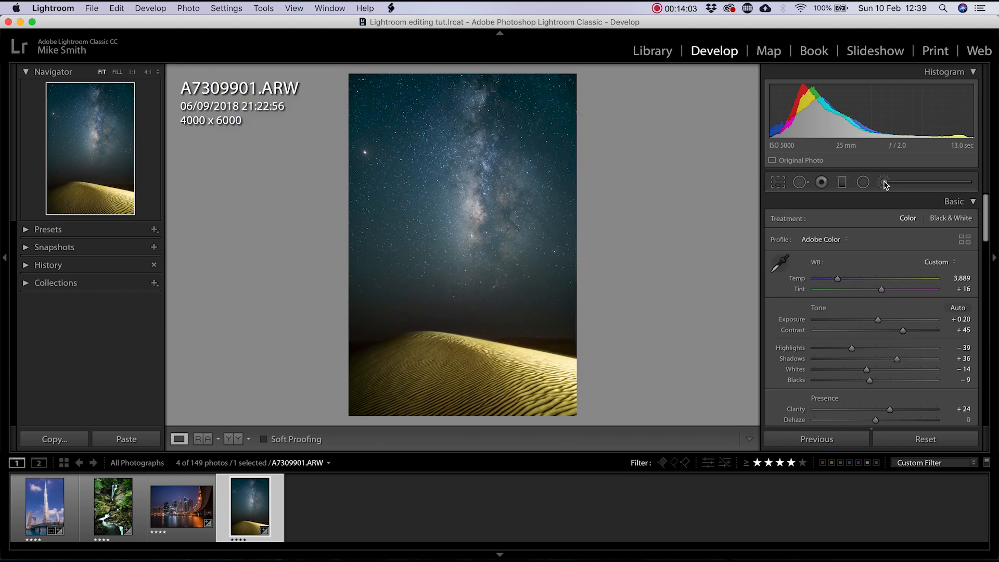
Step: Start an Adjustment Brush with Auto Mask enabled and paint over the brightly lit edge of the dune
{"action": "left_click", "coordinate": [883, 182]}
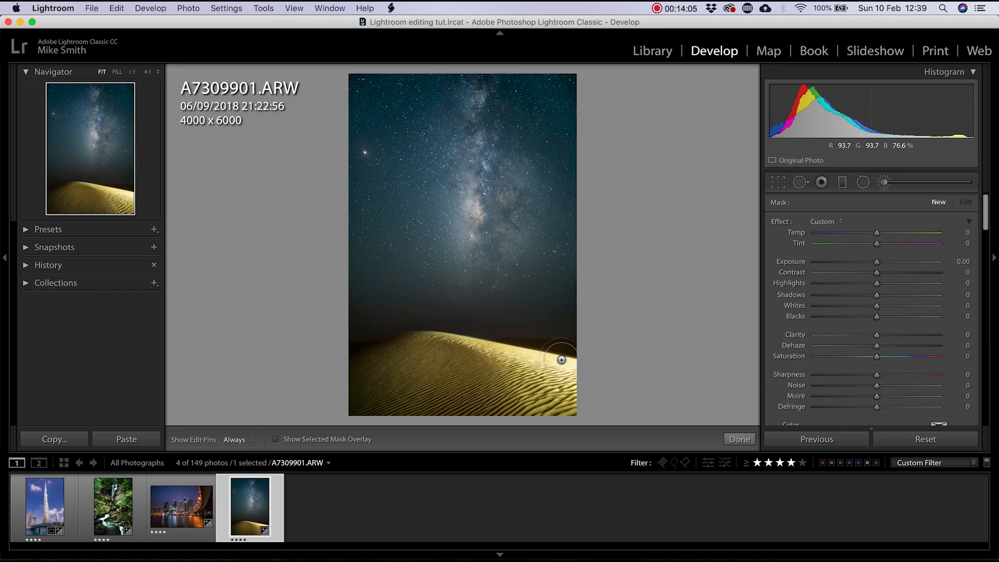
{"action": "scroll", "coordinate": [552, 362], "scroll_direction": "down", "scroll_amount": 5}
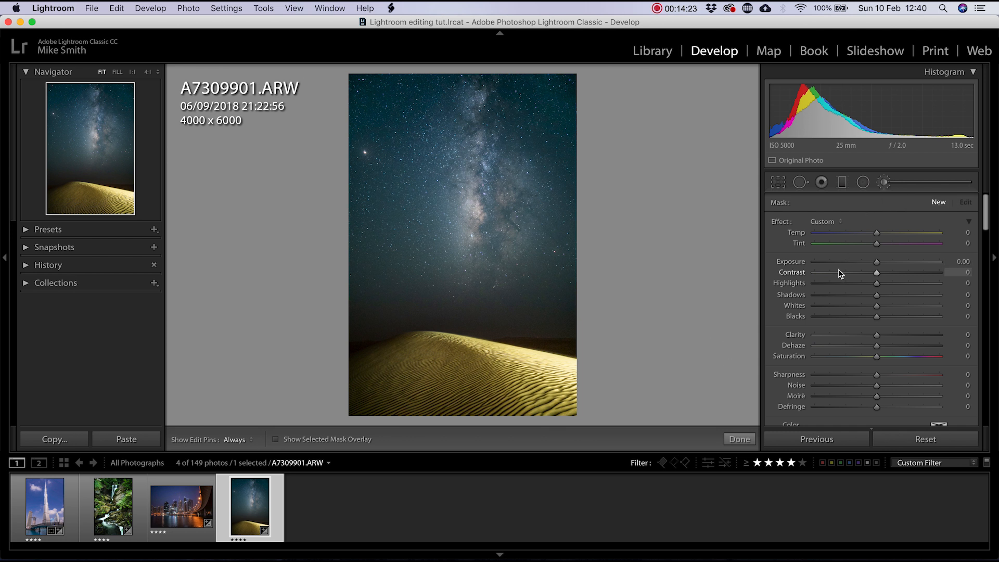
{"action": "scroll", "coordinate": [838, 288], "scroll_direction": "down", "scroll_amount": 3}
{"action": "scroll", "coordinate": [836, 288], "scroll_direction": "down", "scroll_amount": 6}
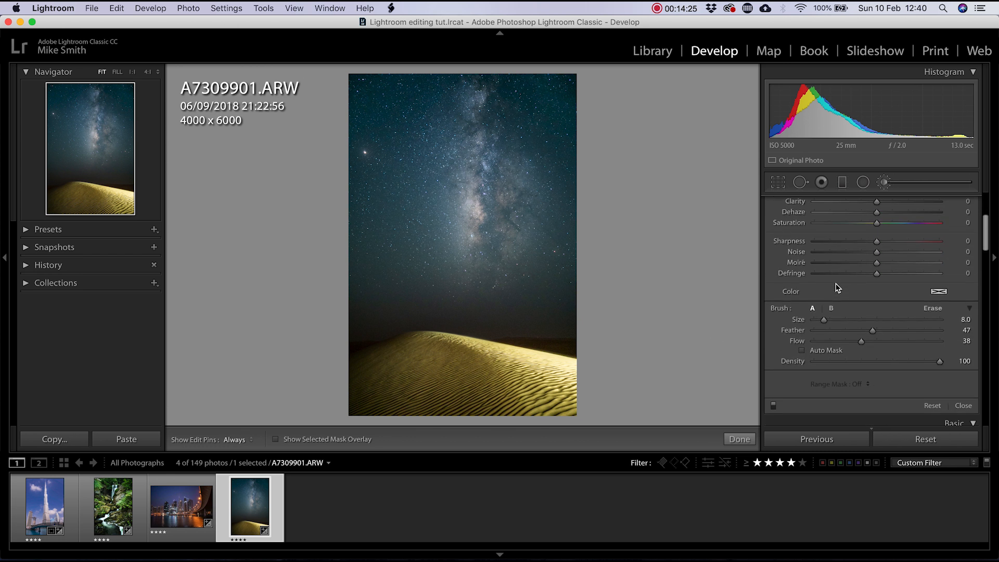
{"action": "left_click", "coordinate": [802, 327]}
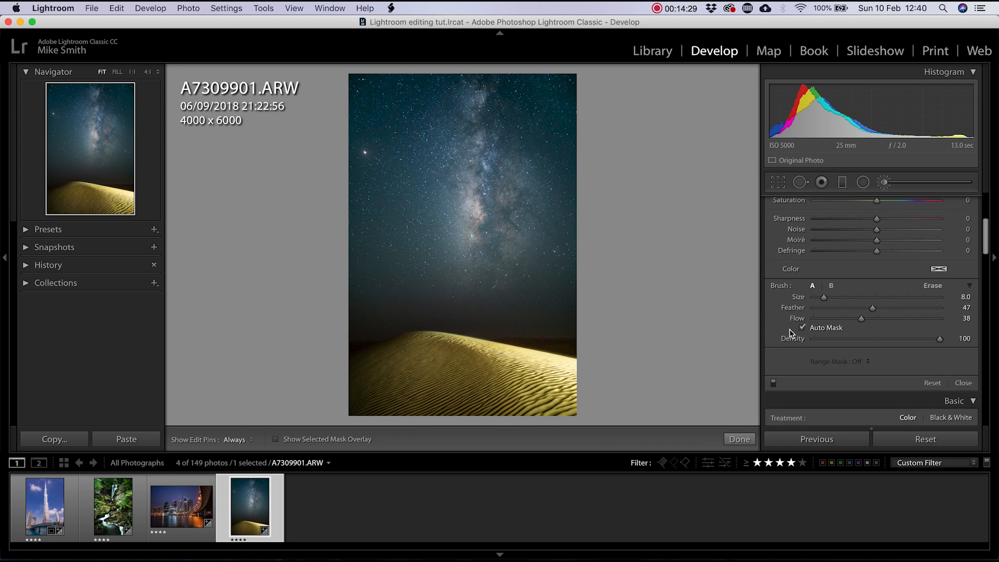
{"action": "mouse_move", "coordinate": [559, 365]}
{"action": "left_mouse_down"}
{"action": "mouse_move", "coordinate": [498, 350]}
{"action": "mouse_move", "coordinate": [572, 368]}
{"action": "mouse_move", "coordinate": [557, 356]}
{"action": "mouse_move", "coordinate": [561, 364]}
{"action": "left_mouse_up"}
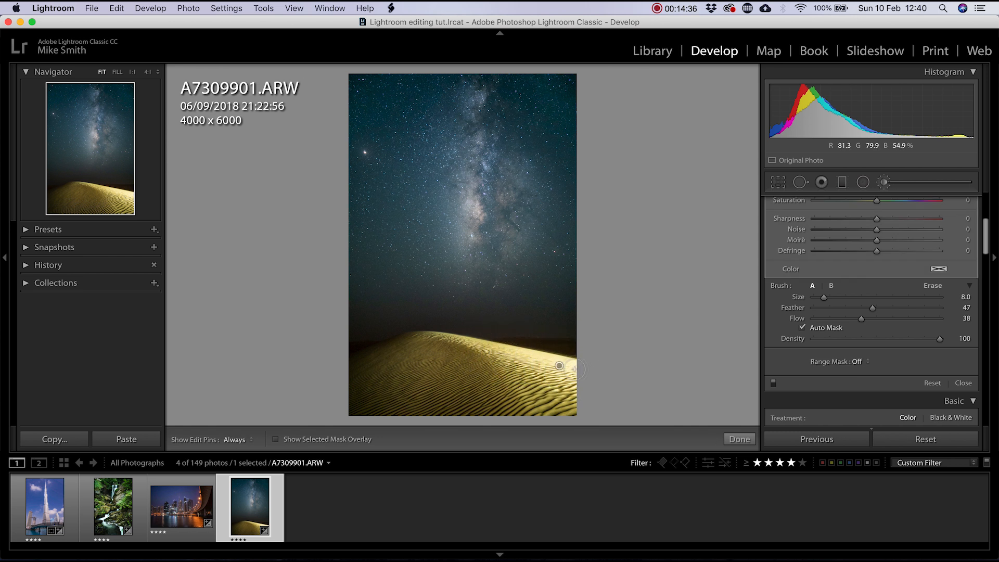
Step: Show the mask overlay, set the brush Flow to 66, and extend the mask over the dune's bright slope
{"action": "left_click", "coordinate": [276, 439]}
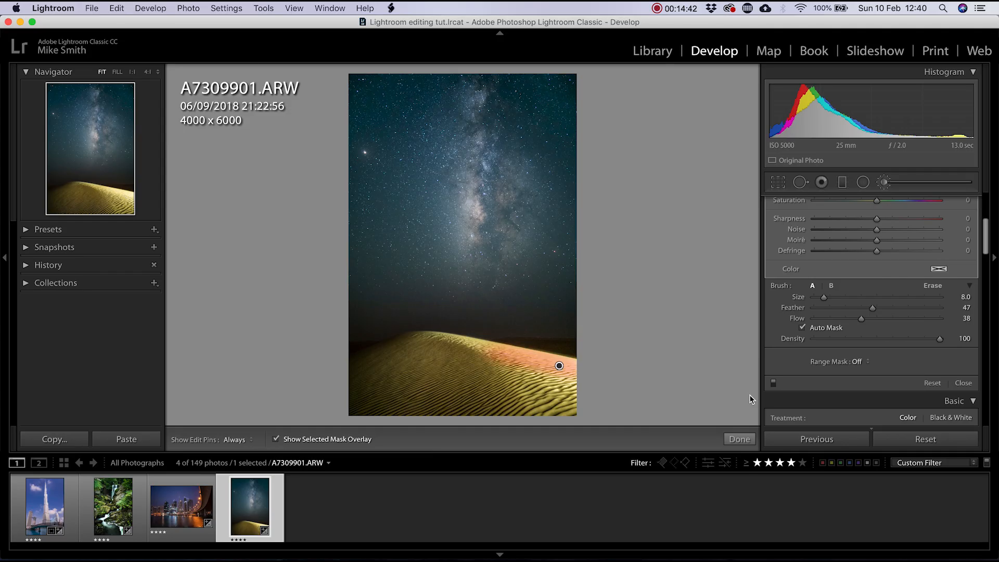
{"action": "left_click_drag", "start_coordinate": [862, 320], "coordinate": [952, 323]}
{"action": "key", "text": "h"}
{"action": "mouse_move", "coordinate": [483, 348]}
{"action": "left_mouse_down"}
{"action": "mouse_move", "coordinate": [546, 354]}
{"action": "mouse_move", "coordinate": [578, 383]}
{"action": "left_mouse_up"}
{"action": "key", "text": "h"}
{"action": "mouse_move", "coordinate": [544, 382]}
{"action": "left_mouse_down"}
{"action": "mouse_move", "coordinate": [510, 378]}
{"action": "mouse_move", "coordinate": [539, 411]}
{"action": "mouse_move", "coordinate": [545, 384]}
{"action": "mouse_move", "coordinate": [569, 393]}
{"action": "mouse_move", "coordinate": [439, 339]}
{"action": "left_mouse_up"}
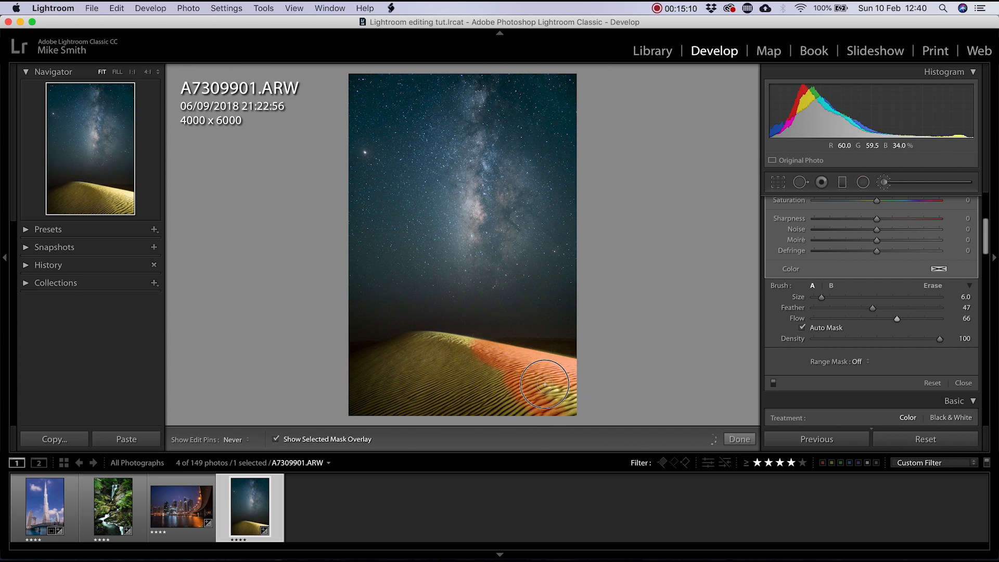
Step: Hide the mask overlay, show the edit pin again, and lower the brushed dune area's Highlights
{"action": "key", "text": "h"}
{"action": "left_click", "coordinate": [277, 439]}
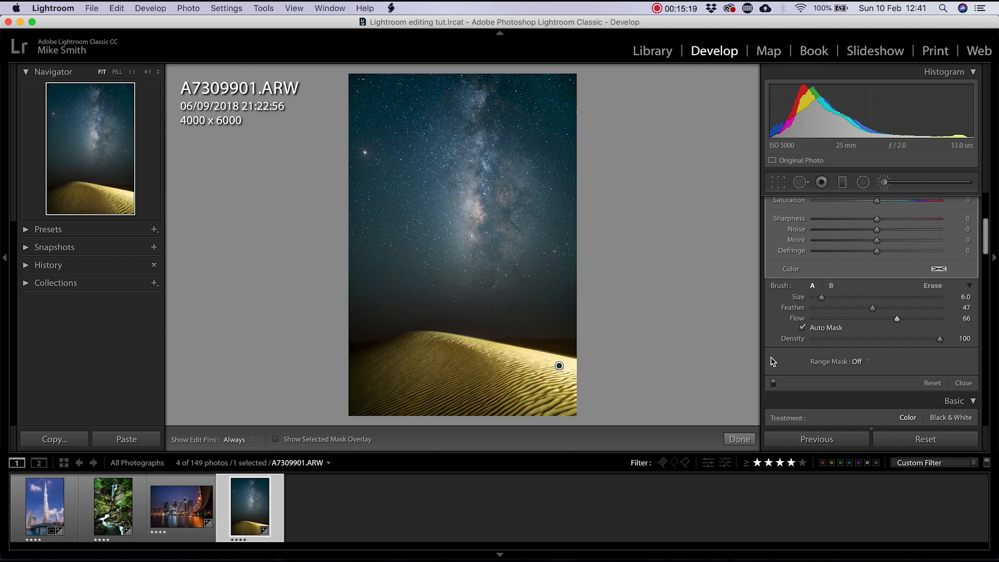
{"action": "scroll", "coordinate": [871, 293], "scroll_direction": "up", "scroll_amount": 5}
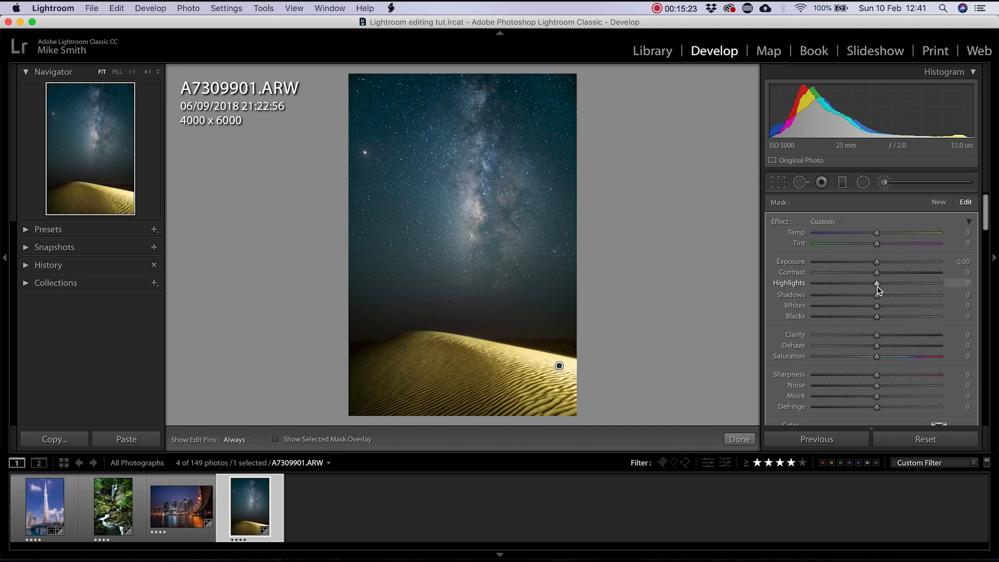
{"action": "left_click_drag", "start_coordinate": [876, 285], "coordinate": [758, 286]}
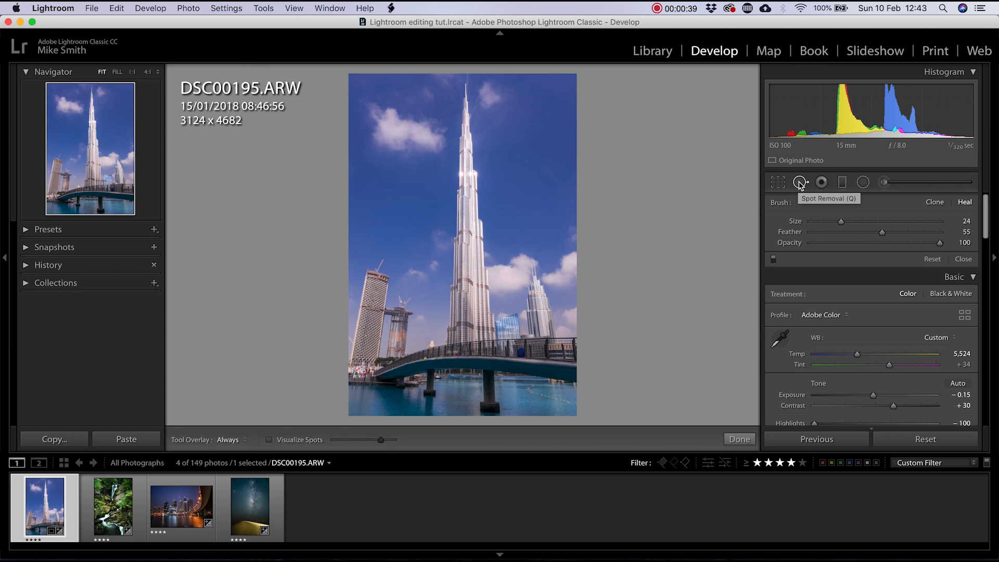
Step: Visualize spots on the tower photo and heal the sky spots beside the tower with a size 76 brush, then finish
{"action": "left_click", "coordinate": [269, 440]}
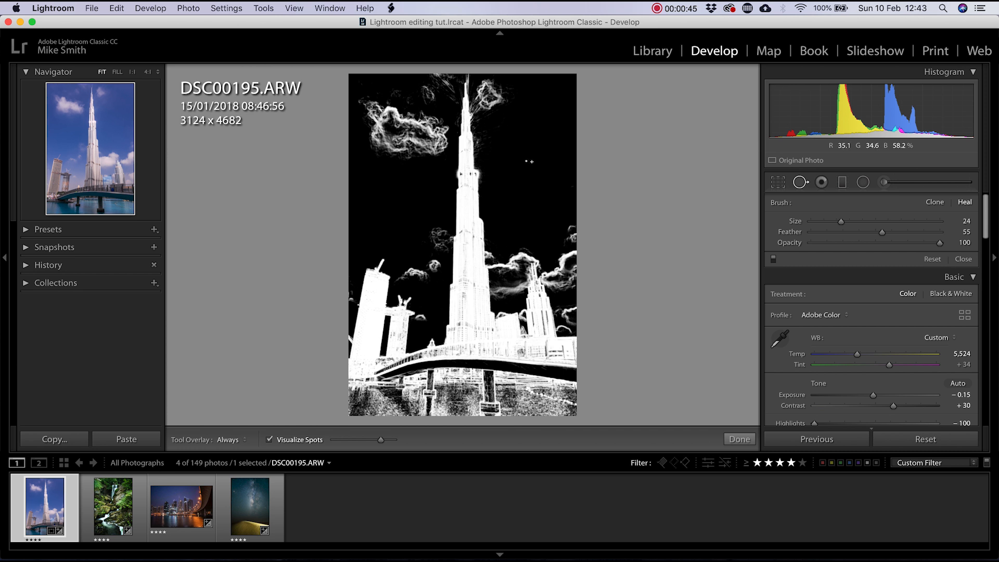
{"action": "scroll", "coordinate": [531, 161], "scroll_direction": "up", "scroll_amount": 10}
{"action": "left_click", "coordinate": [526, 160]}
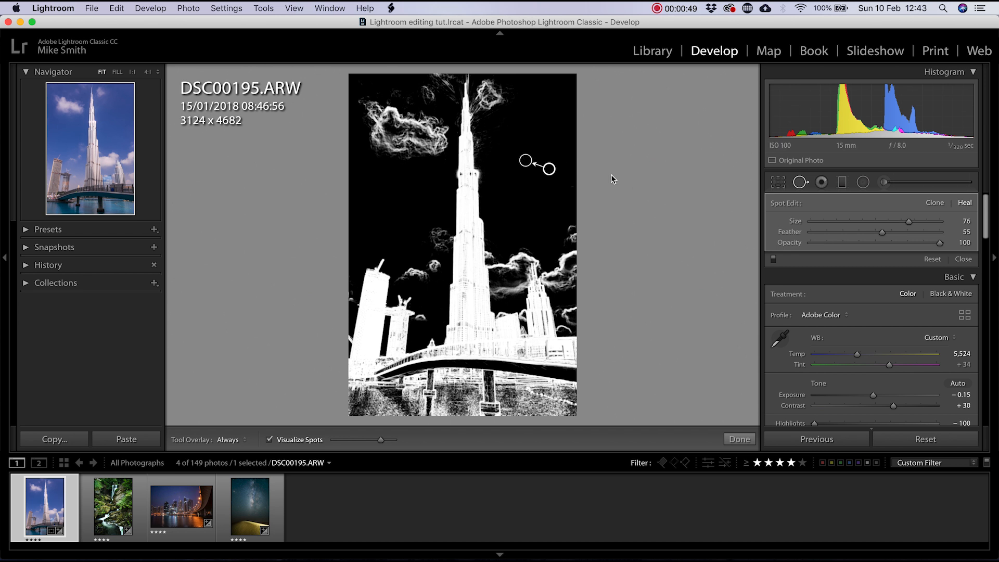
{"action": "left_click", "coordinate": [739, 439]}
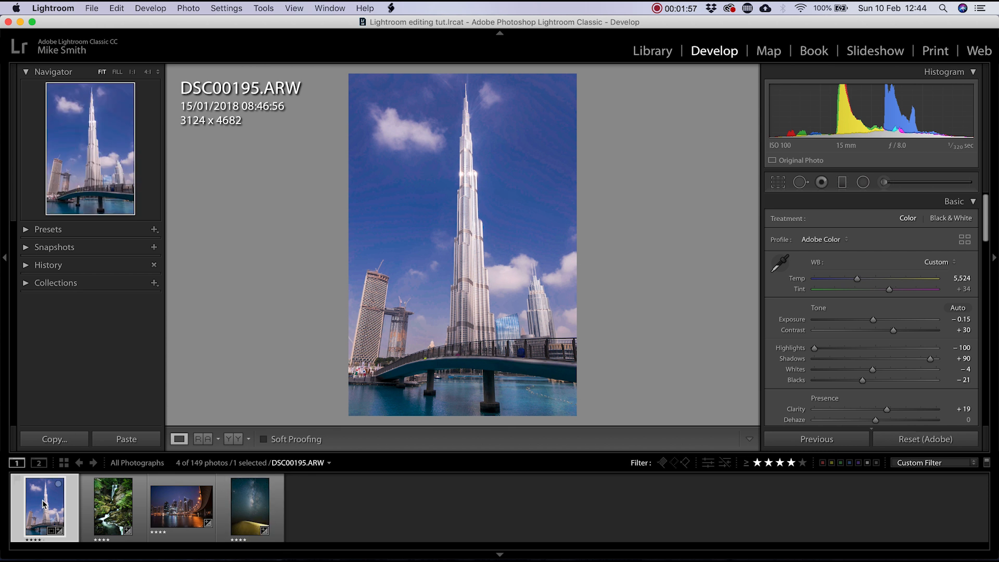
Step: Select all four filtered photos and open their export settings
{"action": "key", "text": "super+a"}
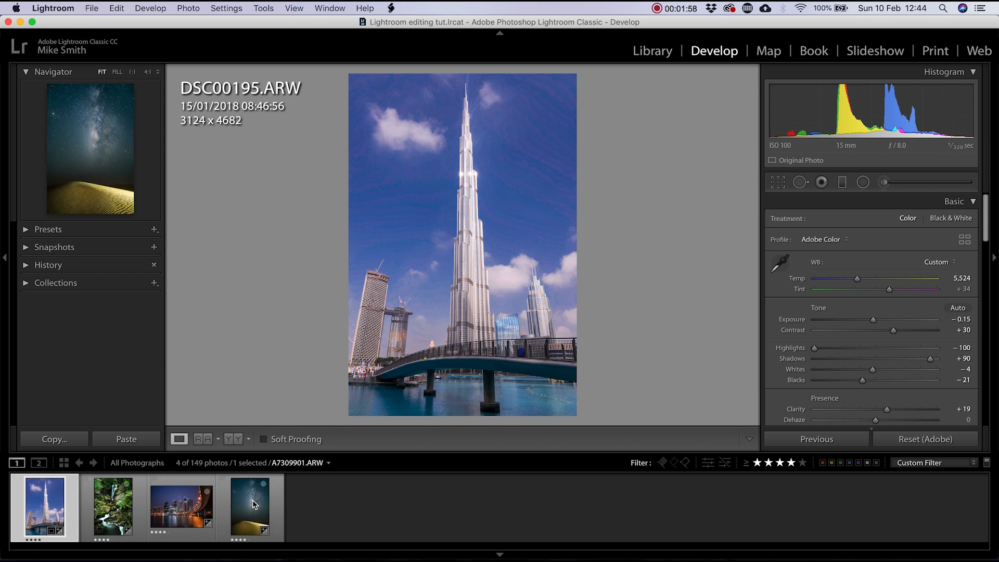
{"action": "left_click", "coordinate": [92, 8]}
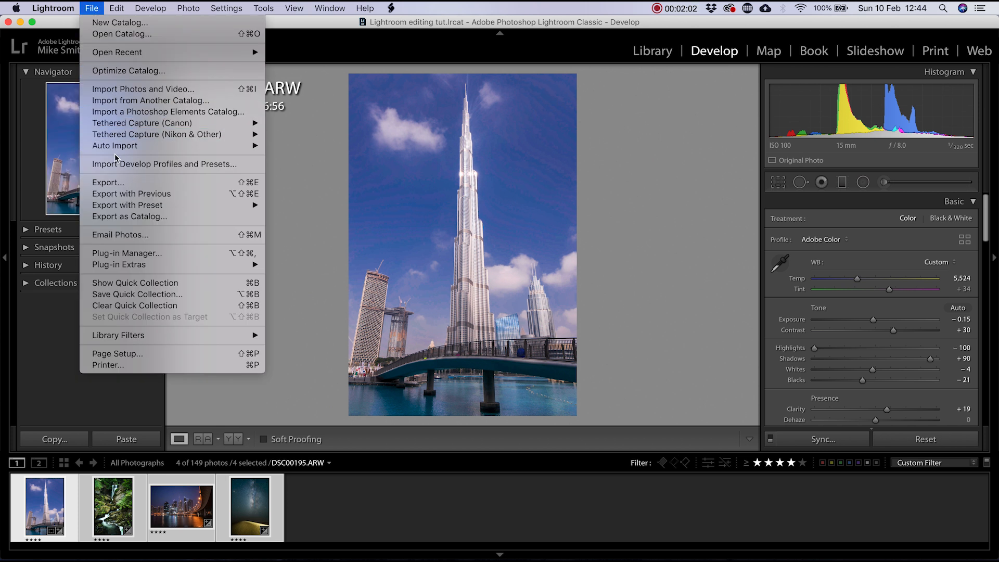
{"action": "left_click", "coordinate": [111, 182]}
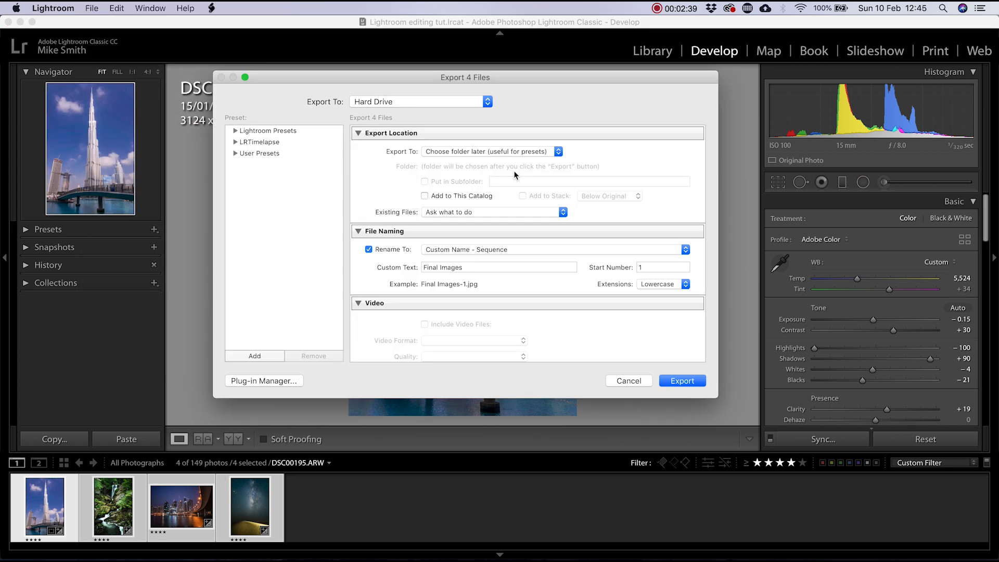
Step: Set the export location to "Choose folder later (useful for presets)"
{"action": "scroll", "coordinate": [514, 174], "scroll_direction": "down", "scroll_amount": 10}
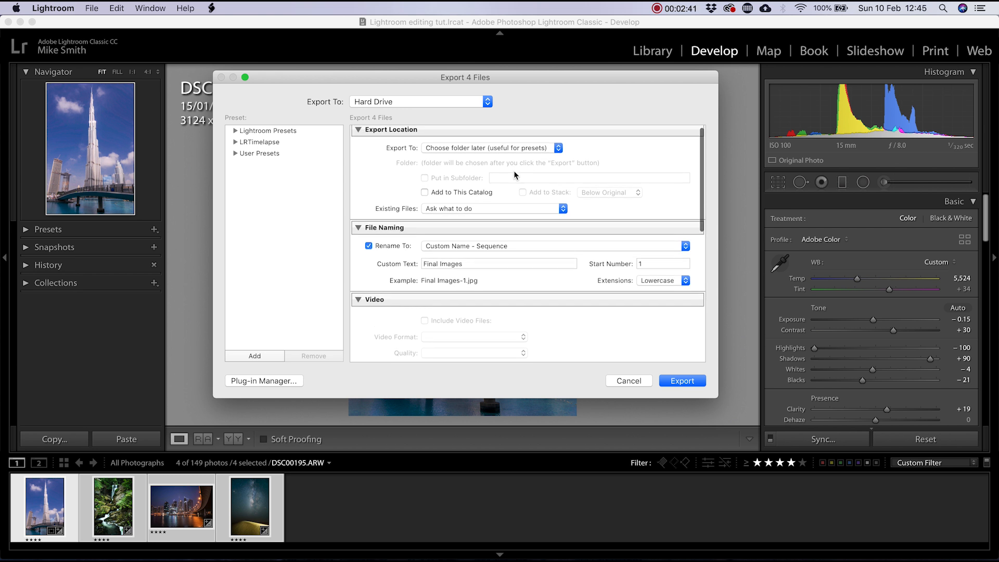
{"action": "scroll", "coordinate": [514, 174], "scroll_direction": "up", "scroll_amount": 10}
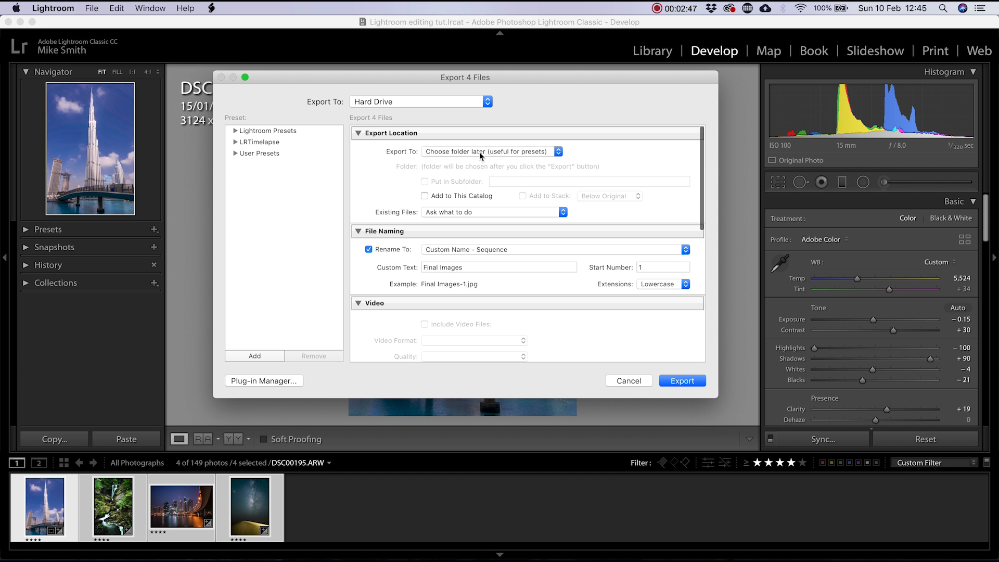
{"action": "left_click", "coordinate": [480, 152]}
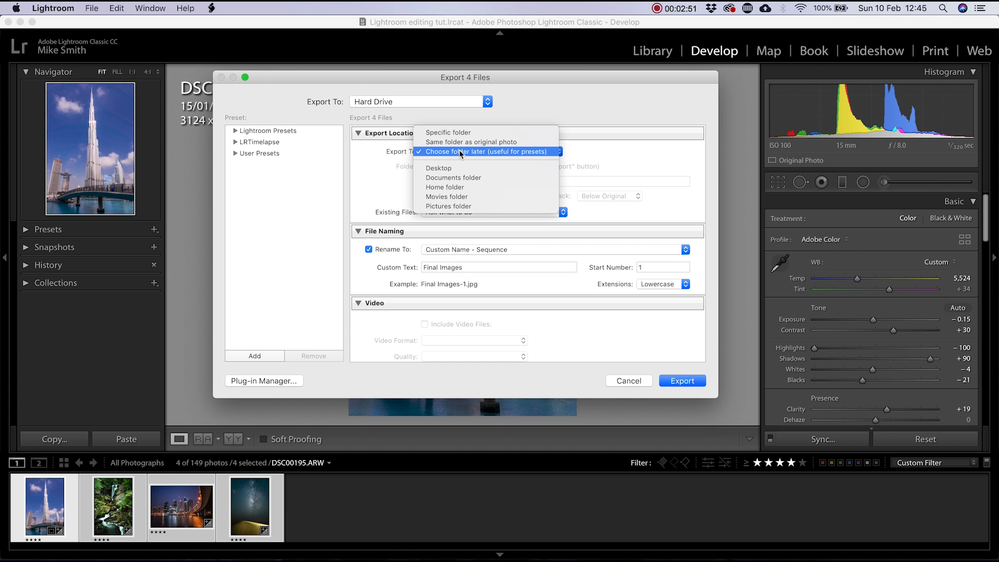
{"action": "left_click", "coordinate": [460, 152]}
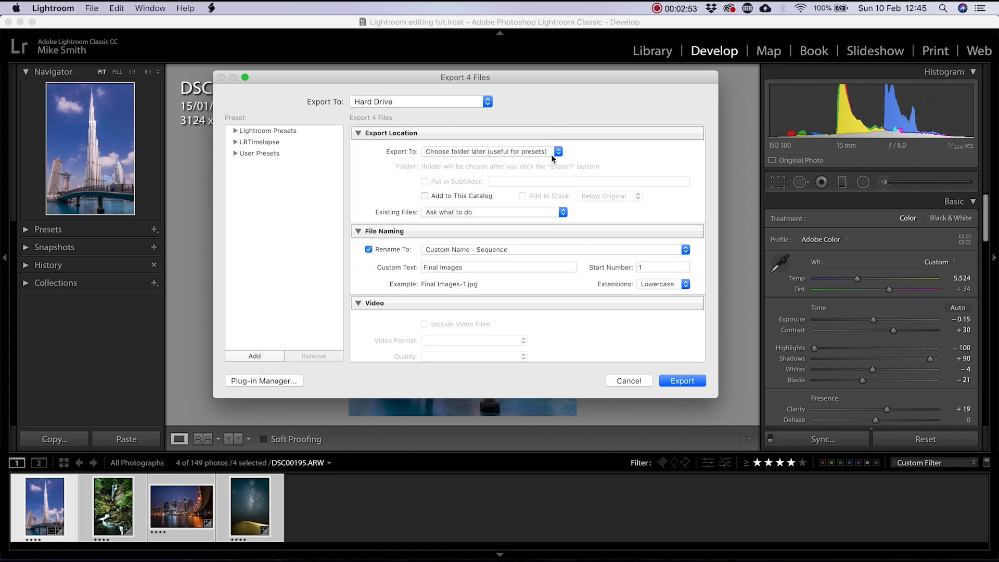
Step: Set the exported files' custom name text to "Random Images" and collapse the Video settings
{"action": "scroll", "coordinate": [487, 188], "scroll_direction": "down", "scroll_amount": 3}
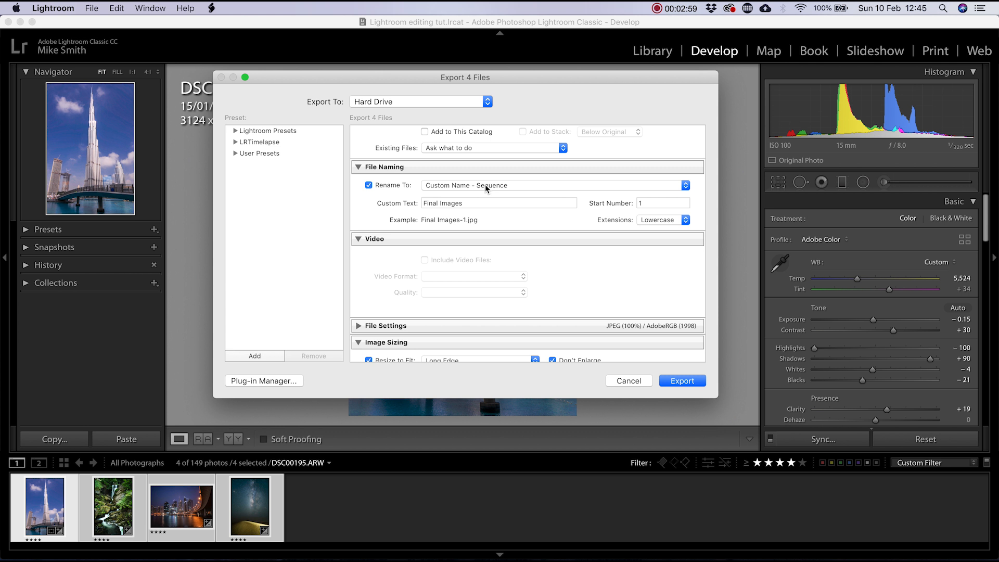
{"action": "triple_click", "coordinate": [483, 201]}
{"action": "type", "text": "Random I"}
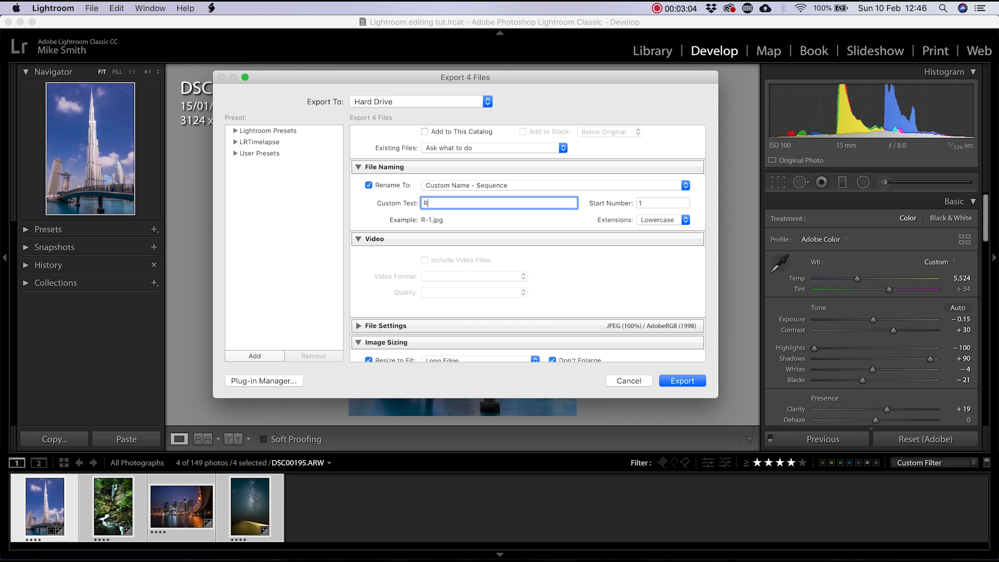
{"action": "type", "text": "mages"}
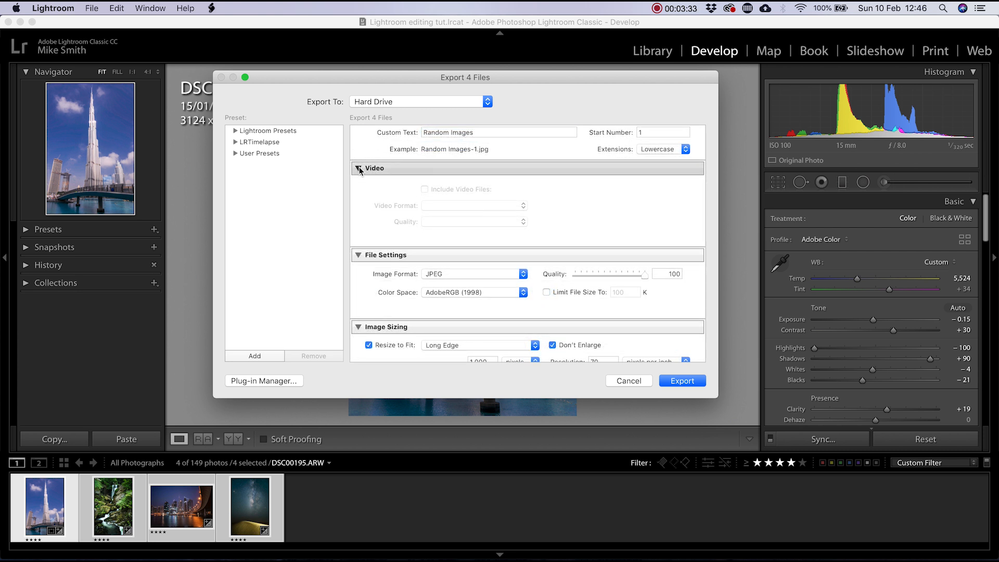
{"action": "left_click", "coordinate": [358, 168]}
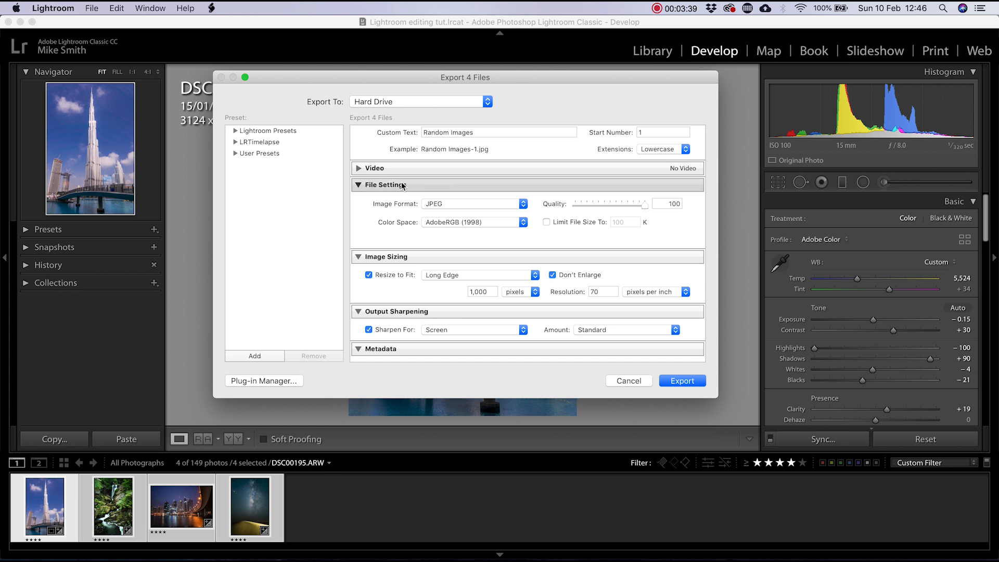
Step: Choose JPEG as the export image format and keep AdobeRGB (1998) as the color space
{"action": "left_click", "coordinate": [455, 204]}
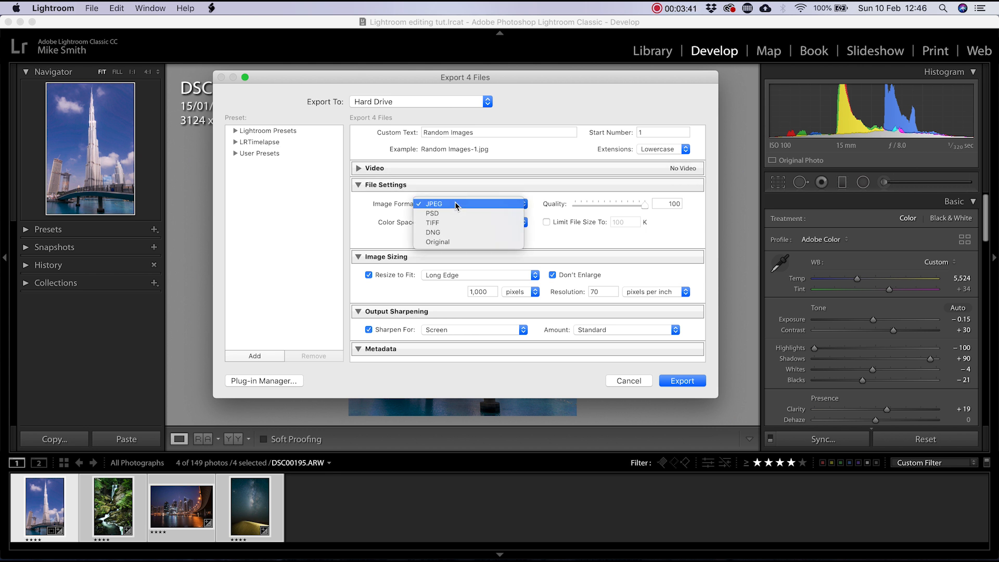
{"action": "left_click", "coordinate": [455, 204]}
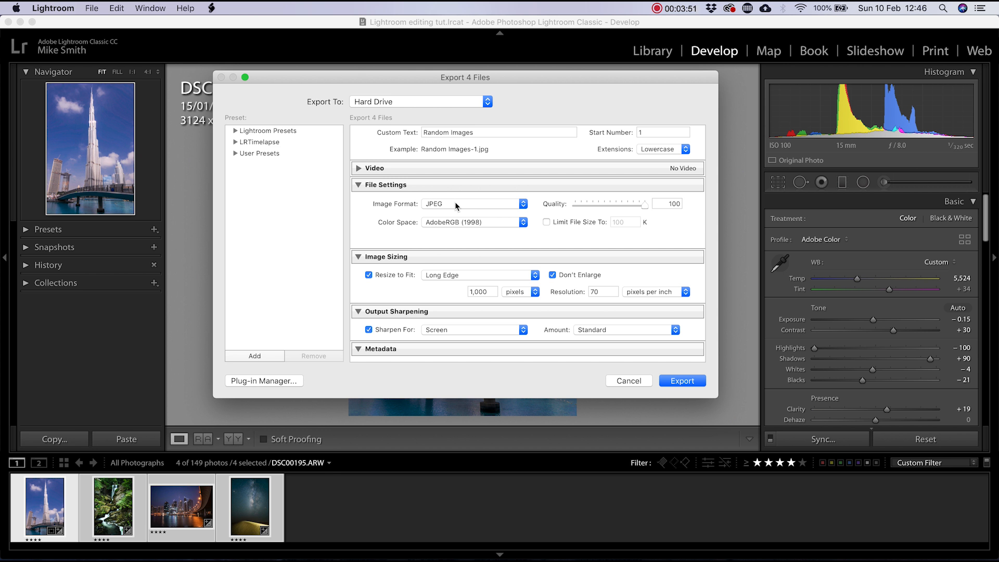
{"action": "scroll", "coordinate": [454, 203], "scroll_direction": "down", "scroll_amount": 2}
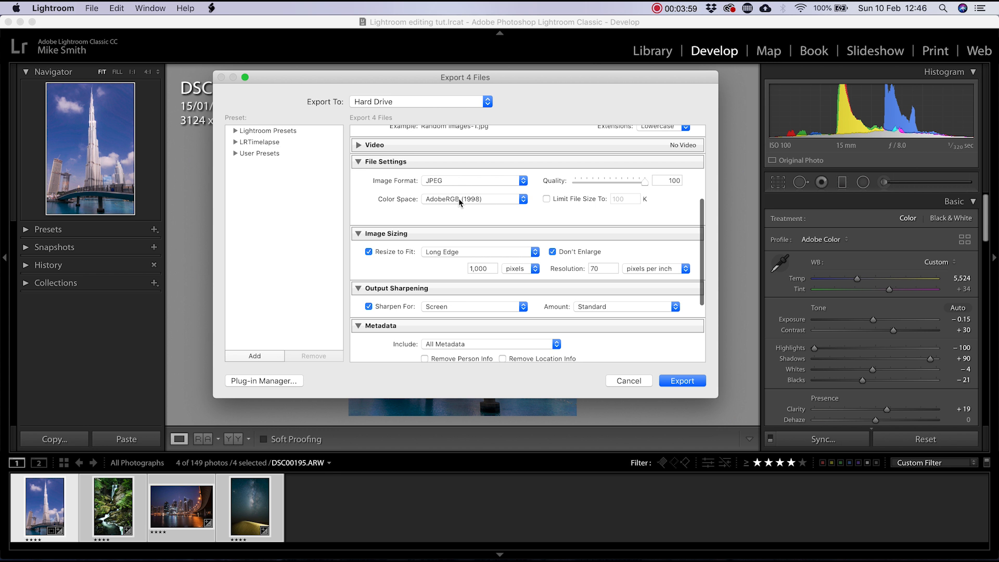
{"action": "left_click", "coordinate": [483, 203]}
{"action": "left_click", "coordinate": [484, 203]}
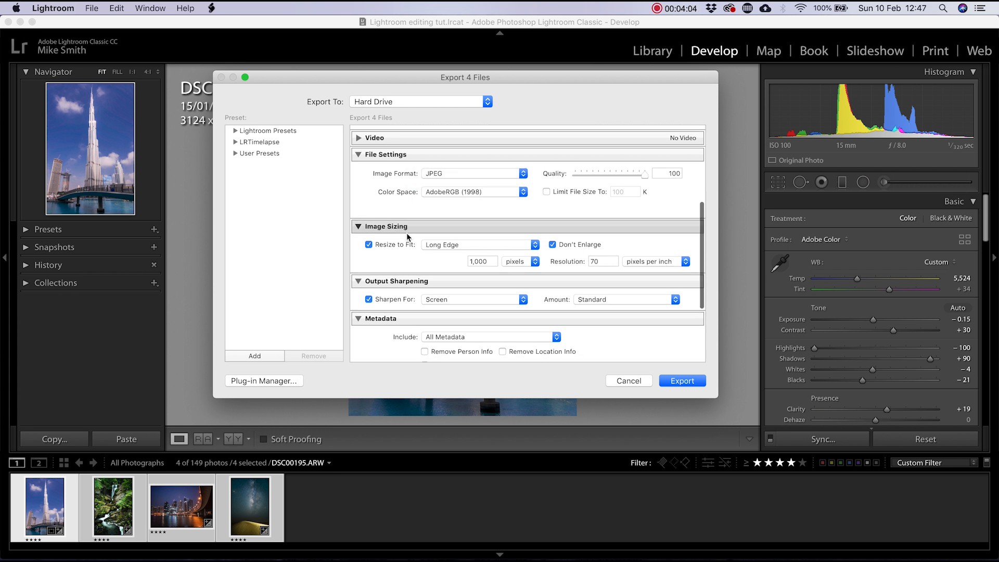
Step: Resize the exported images to fit a long edge of 2,000 pixels
{"action": "scroll", "coordinate": [407, 232], "scroll_direction": "down", "scroll_amount": 3}
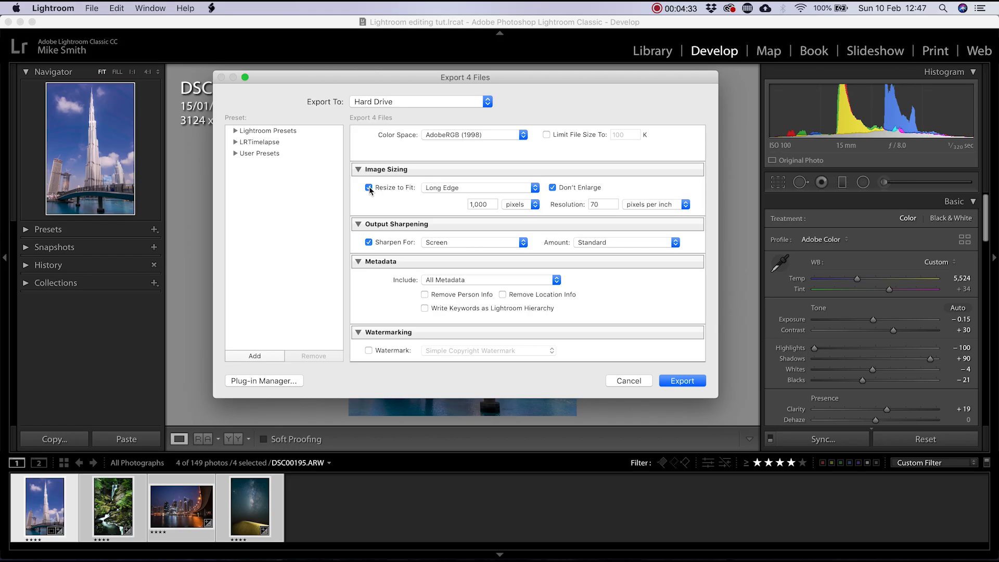
{"action": "left_click", "coordinate": [369, 188]}
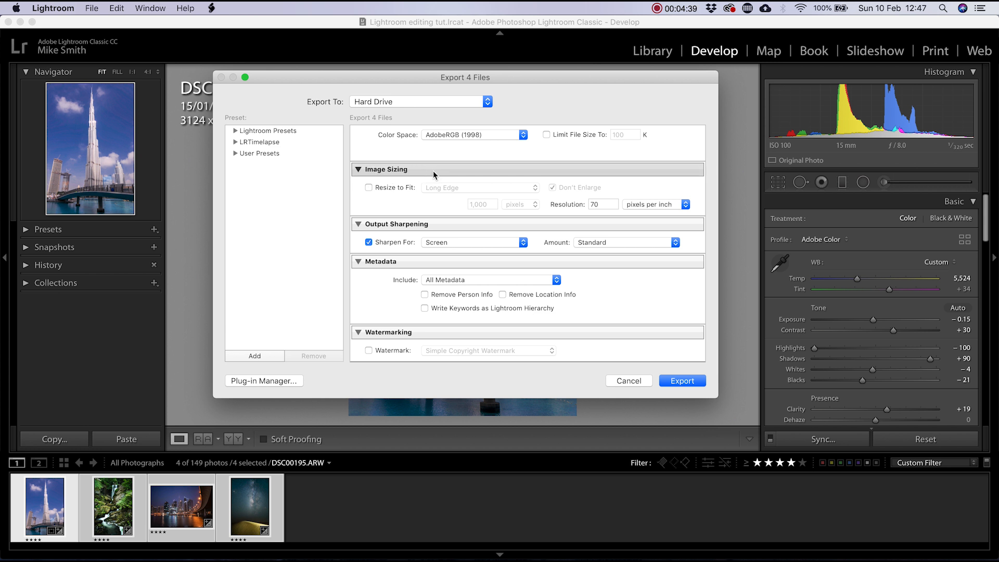
{"action": "left_click", "coordinate": [369, 187]}
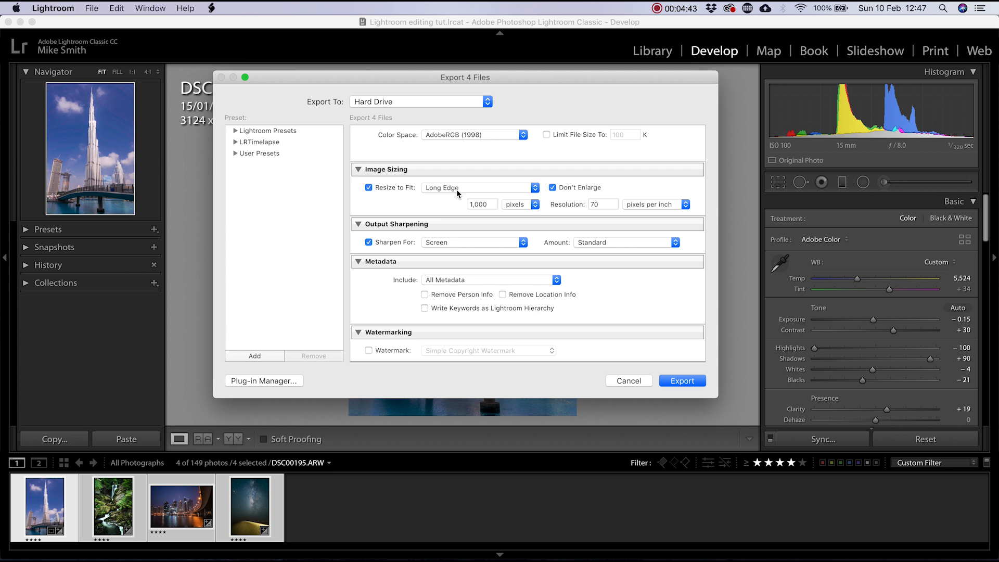
{"action": "double_click", "coordinate": [493, 204]}
{"action": "type", "text": "2000"}
{"action": "left_click", "coordinate": [443, 204]}
Step: Turn off output sharpening for the export and collapse the Post-Processing settings
{"action": "left_click", "coordinate": [369, 243]}
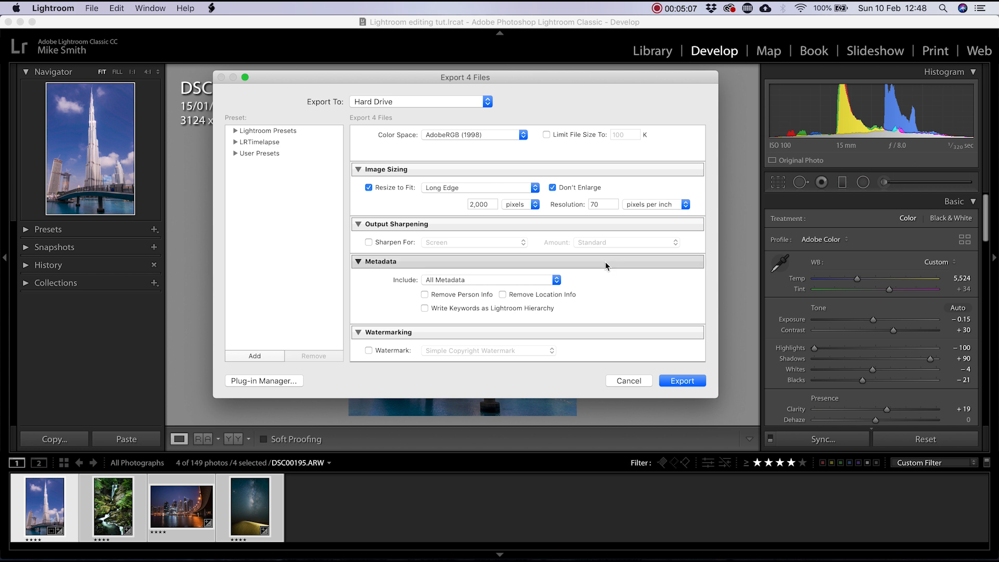
{"action": "scroll", "coordinate": [604, 261], "scroll_direction": "down", "scroll_amount": 3}
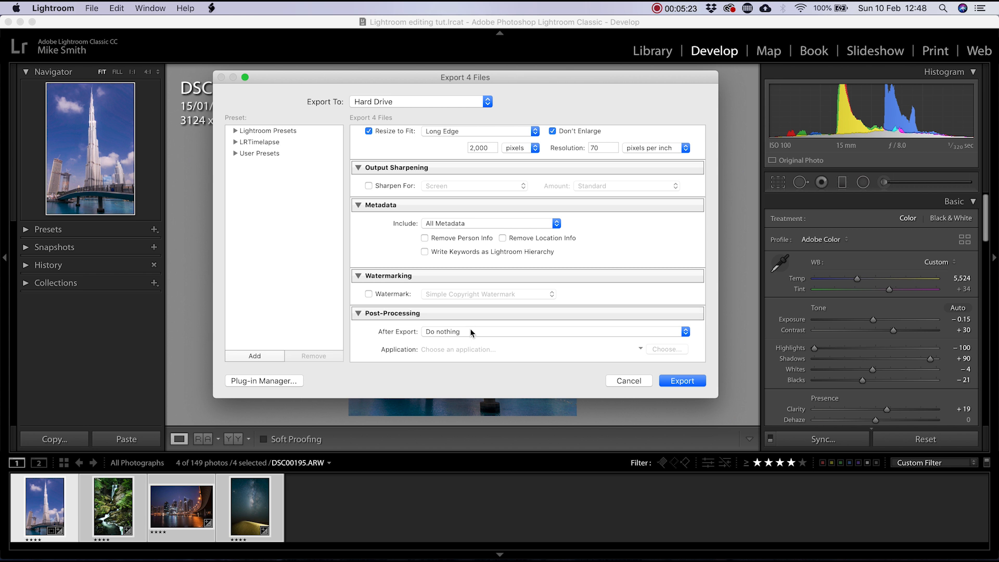
{"action": "left_click", "coordinate": [358, 313]}
{"action": "scroll", "coordinate": [609, 312], "scroll_direction": "down", "scroll_amount": 1}
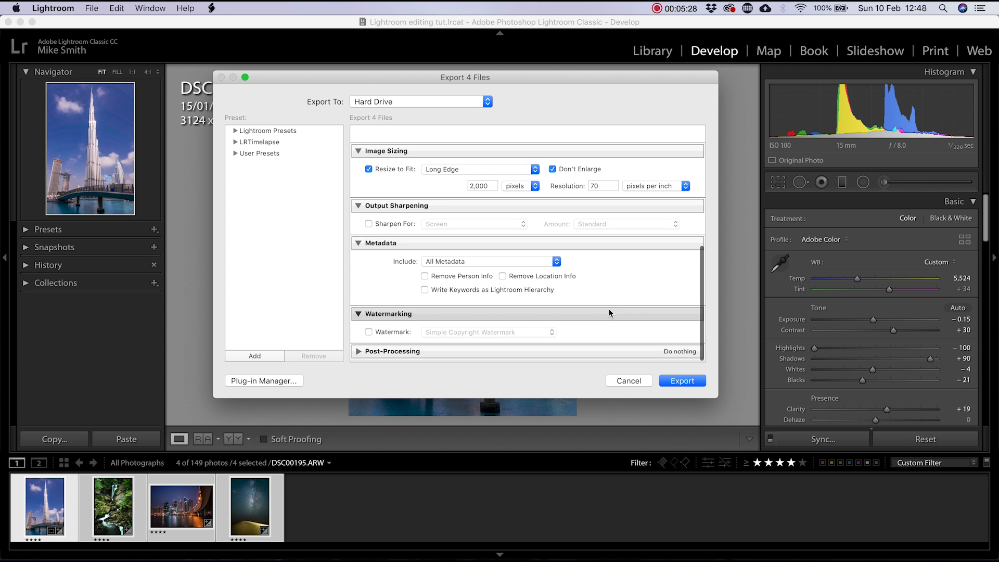
Step: Start the export, browse to the Images folder in Dropbox as destination, and widen its folder listing to show full names
{"action": "left_click", "coordinate": [682, 381]}
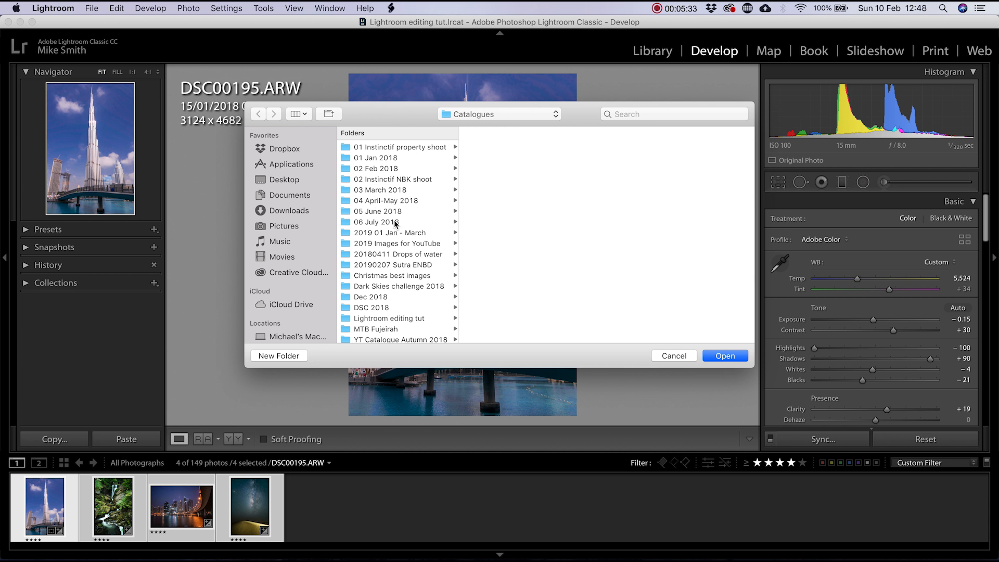
{"action": "left_click", "coordinate": [272, 151]}
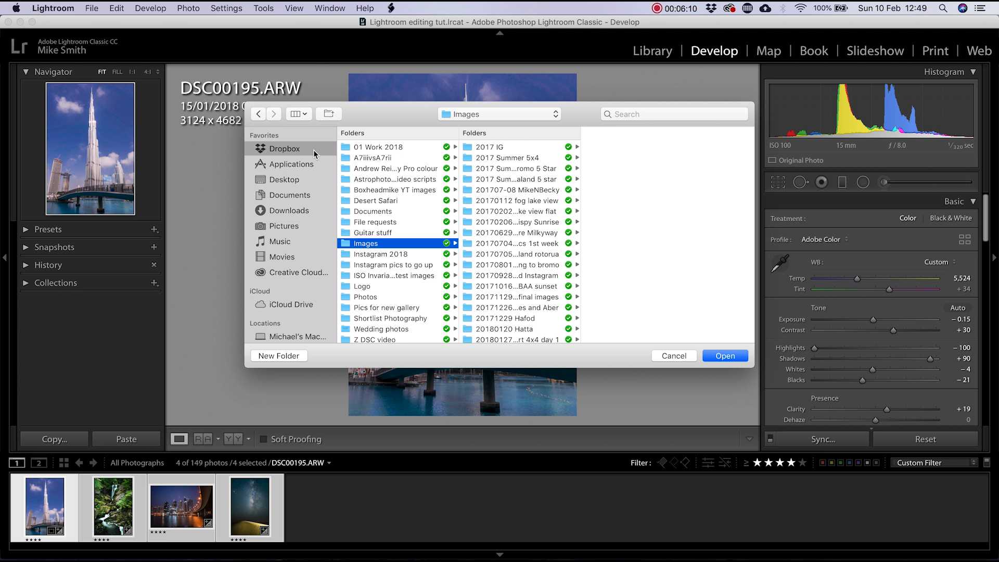
{"action": "scroll", "coordinate": [494, 251], "scroll_direction": "down", "scroll_amount": 10}
{"action": "scroll", "coordinate": [494, 251], "scroll_direction": "down", "scroll_amount": 8}
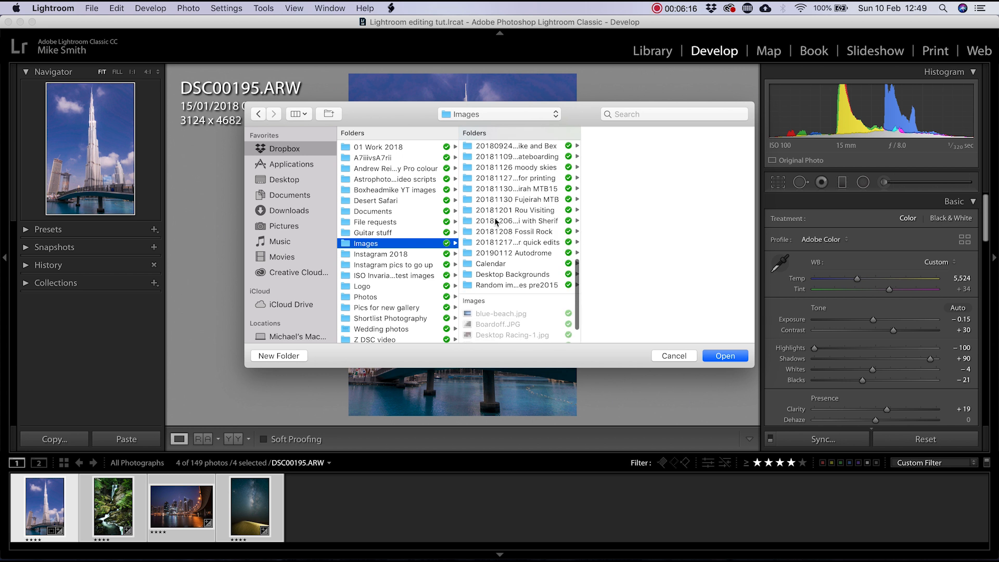
{"action": "left_click_drag", "start_coordinate": [576, 221], "coordinate": [639, 221]}
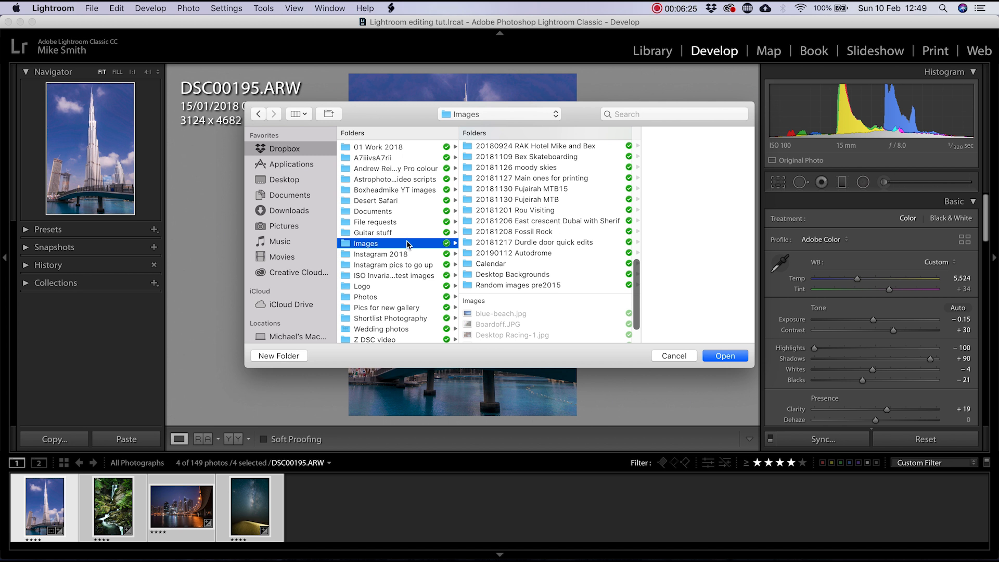
Step: Create a folder named "20190210 Edited images" inside Images and export the four photos into it
{"action": "left_click", "coordinate": [273, 357]}
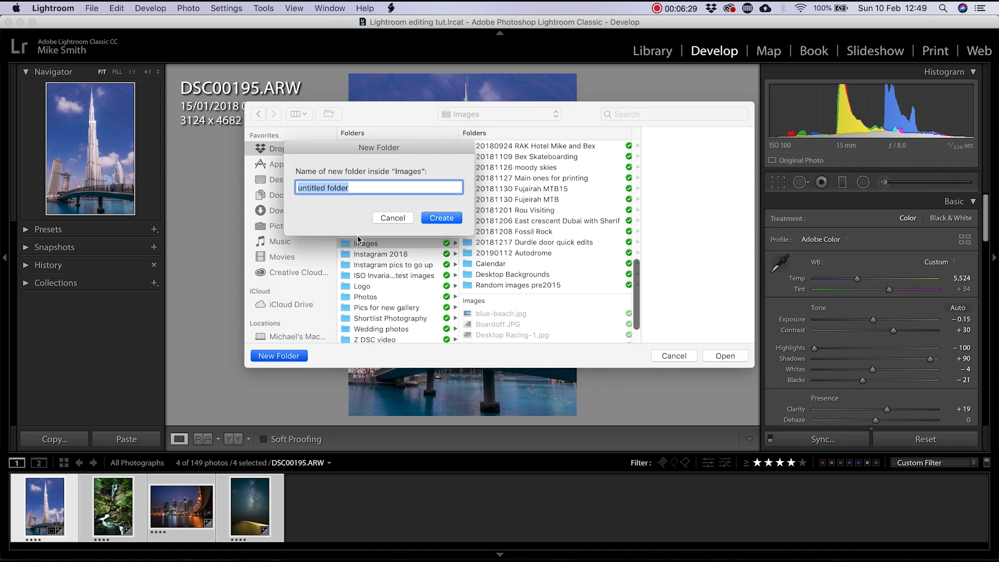
{"action": "type", "text": "20190210 Edited images"}
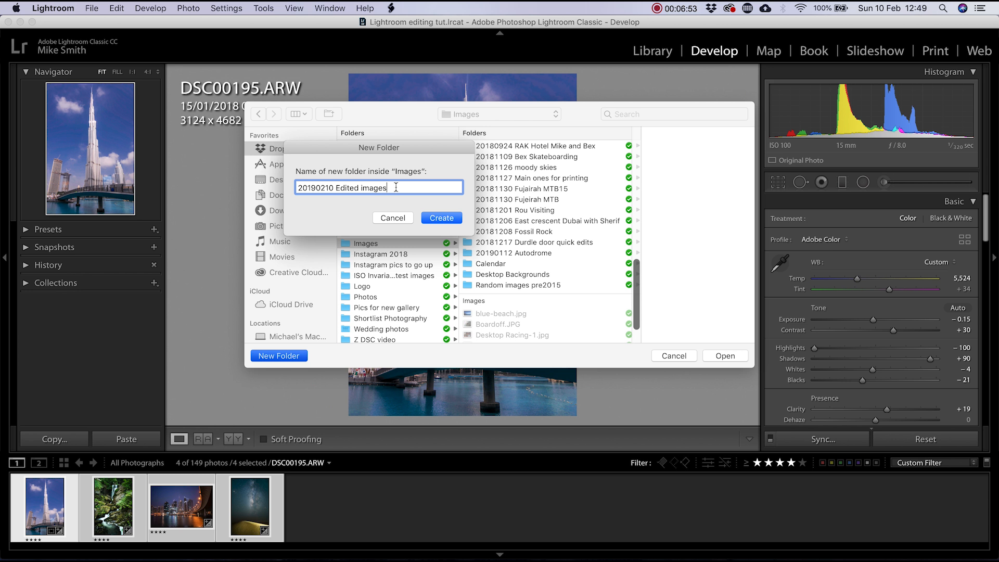
{"action": "left_click", "coordinate": [439, 222]}
{"action": "left_click", "coordinate": [721, 358]}
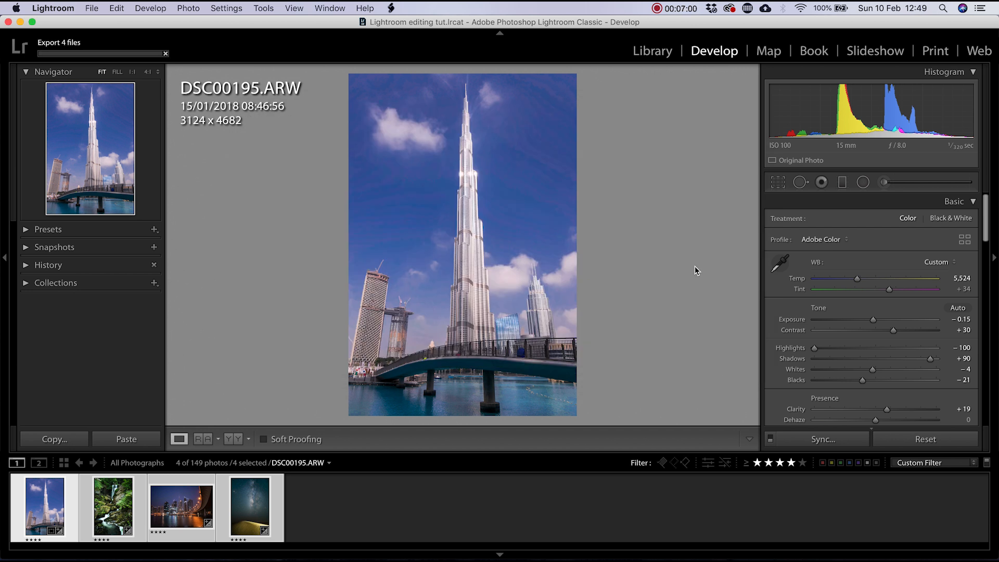